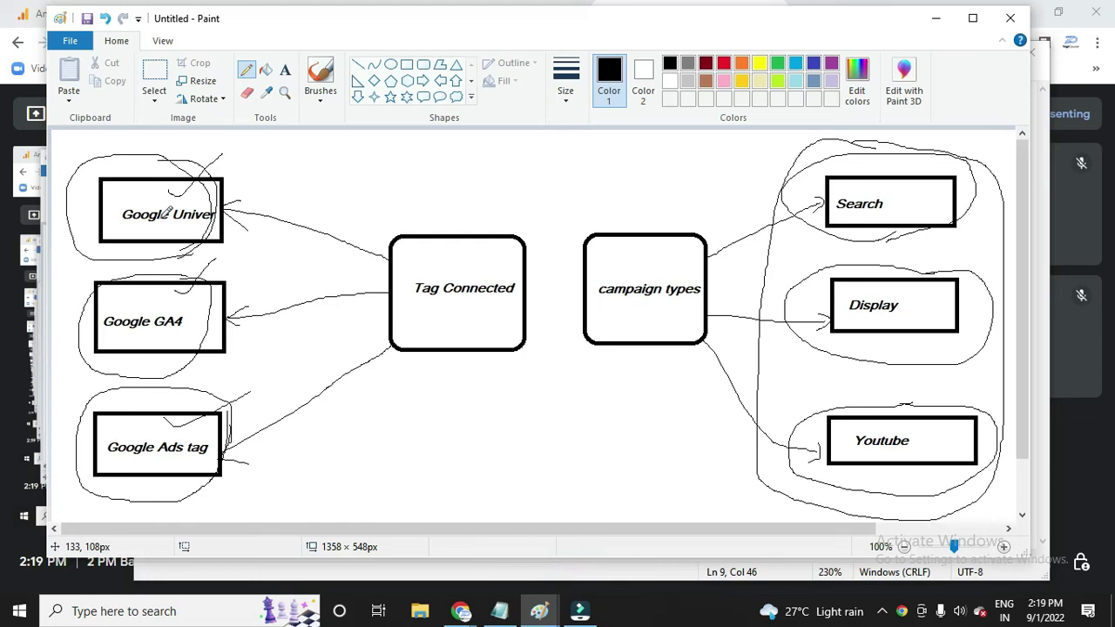
Put the Paint diagram aside and review the remarketing steps in the notes, highlighting GA4 in the first one
left_click(935, 17)
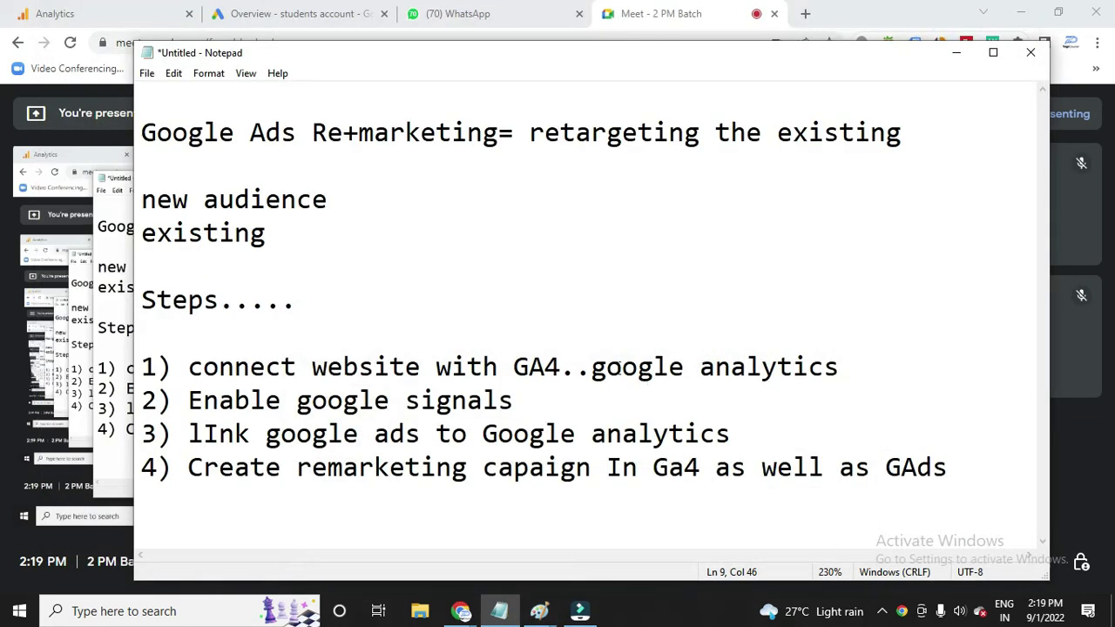
left_click_drag(514, 367, 561, 366)
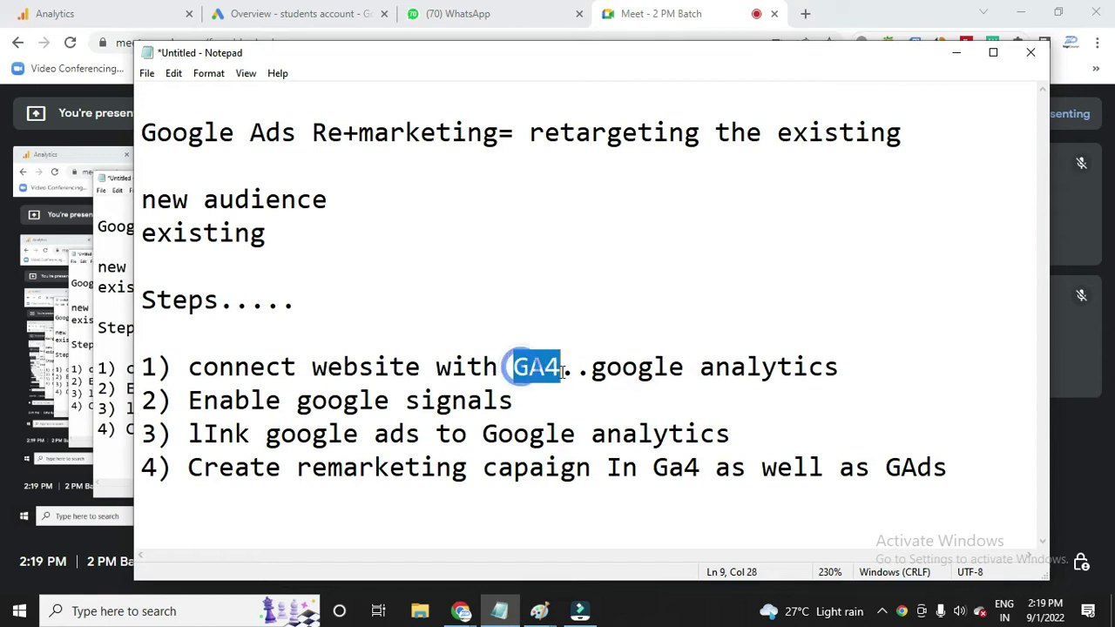
left_click(890, 366)
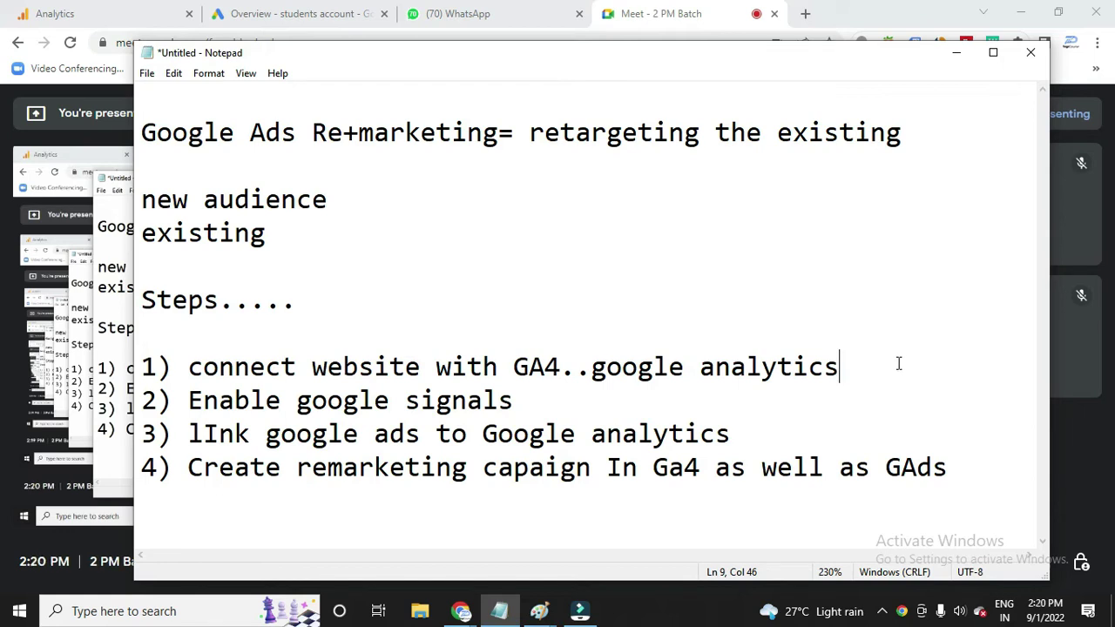
left_click(956, 52)
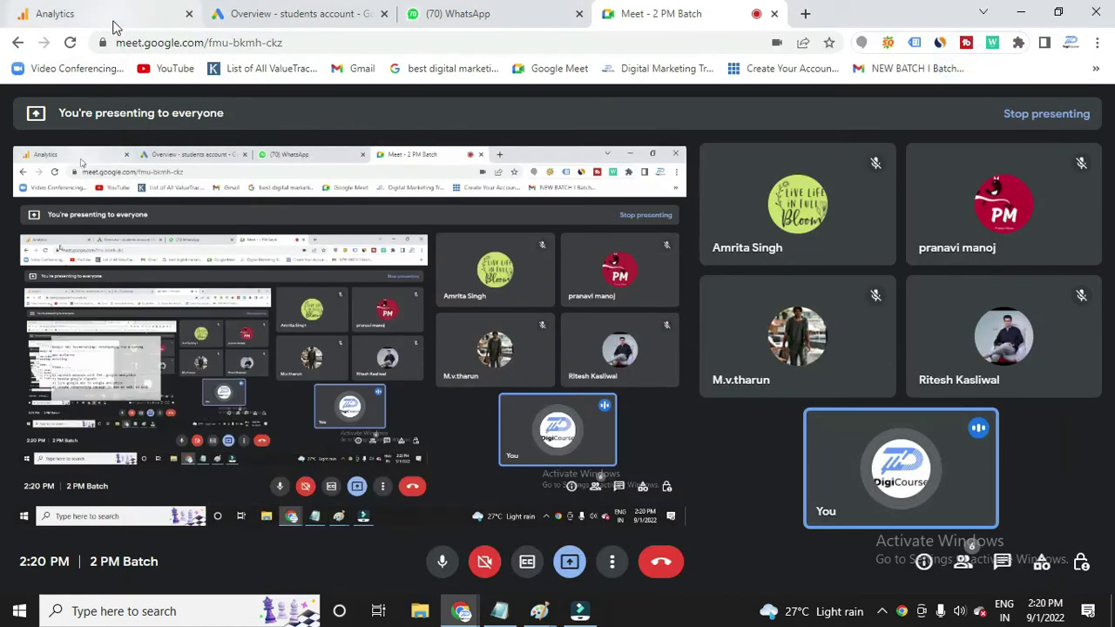
Switch to Google Analytics in the browser and open its admin settings
left_click(113, 25)
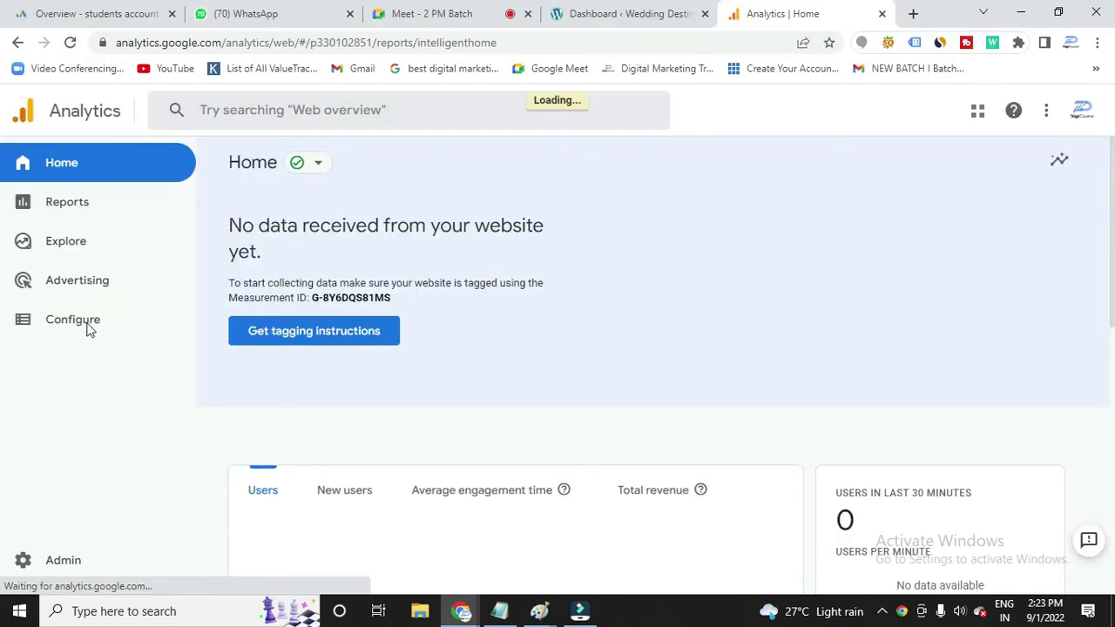
left_click(31, 570)
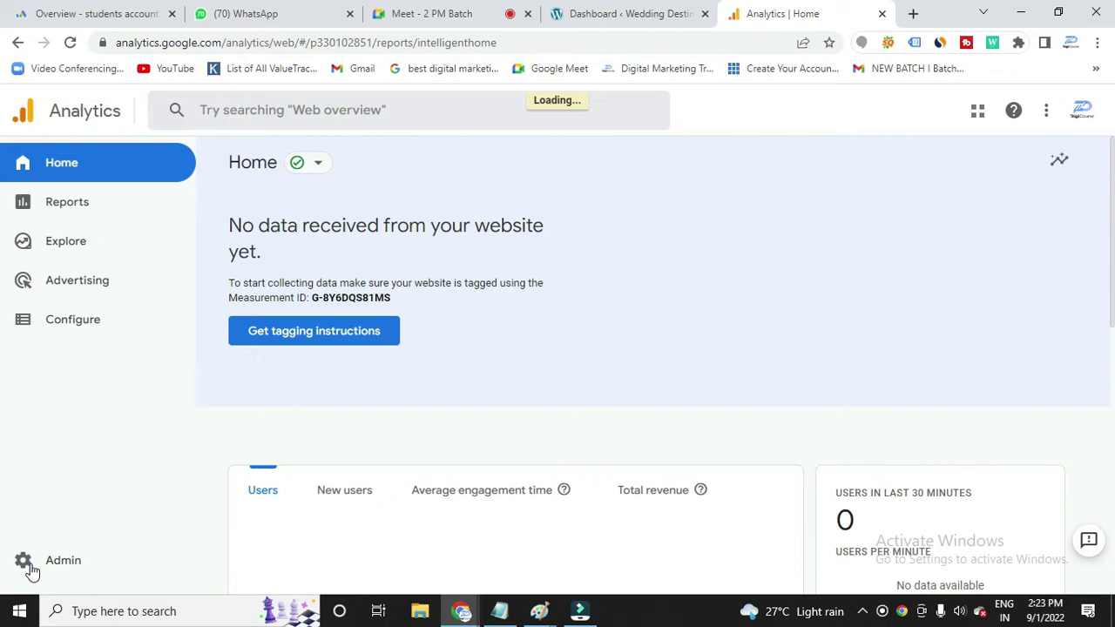
left_click(31, 568)
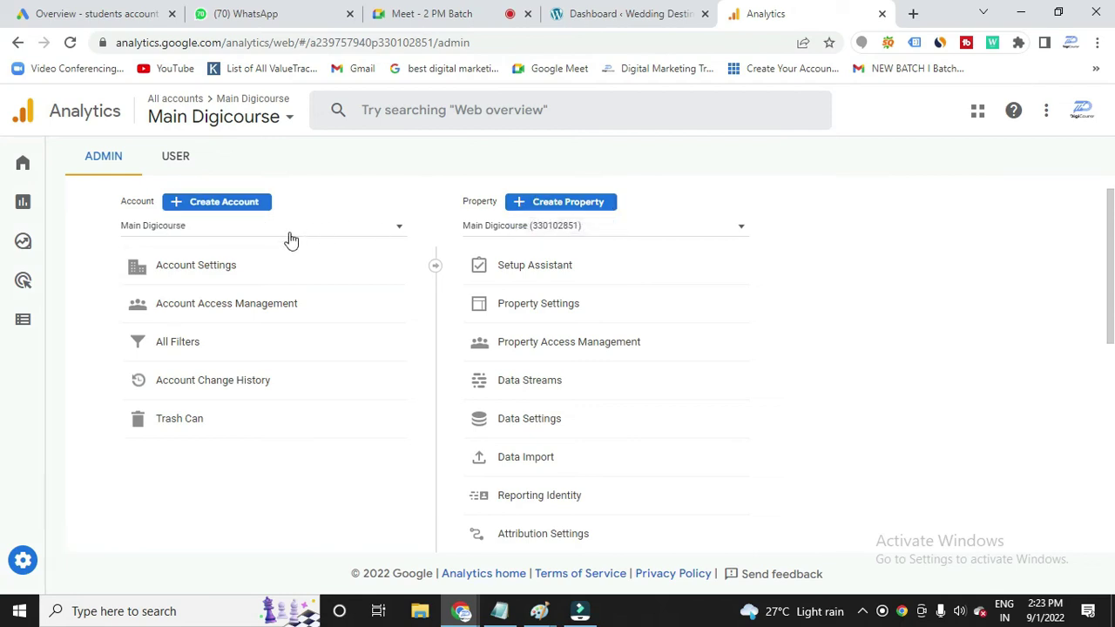
Start a new Analytics account, enter the account name, keep the default data sharing settings and continue to property setup
left_click(234, 203)
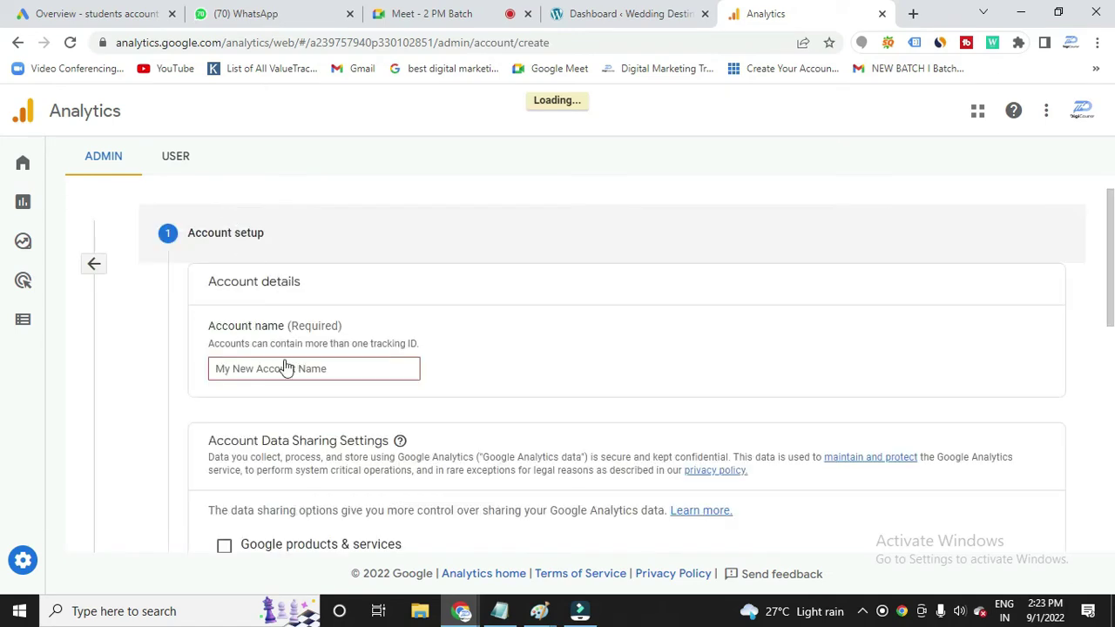
left_click(277, 368)
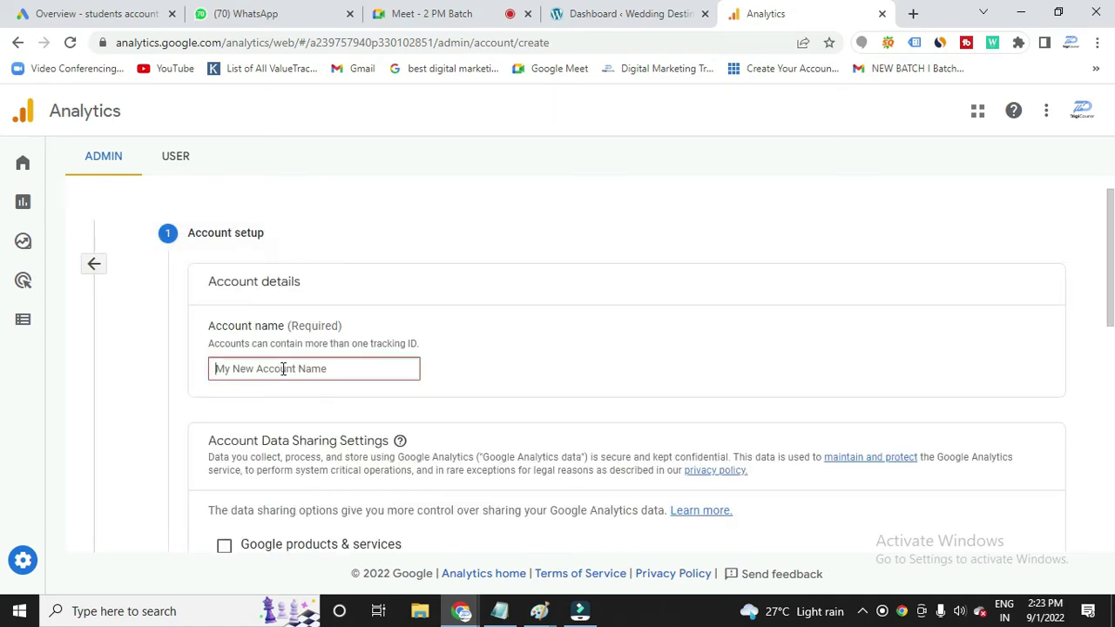
type("usha")
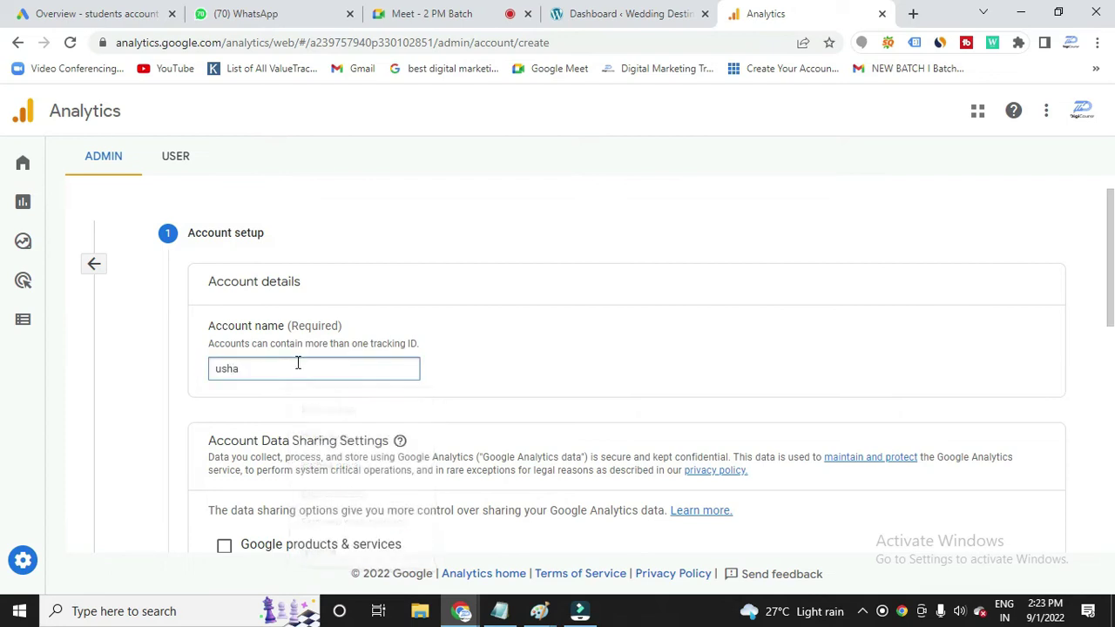
scroll(292, 425, "down", 8)
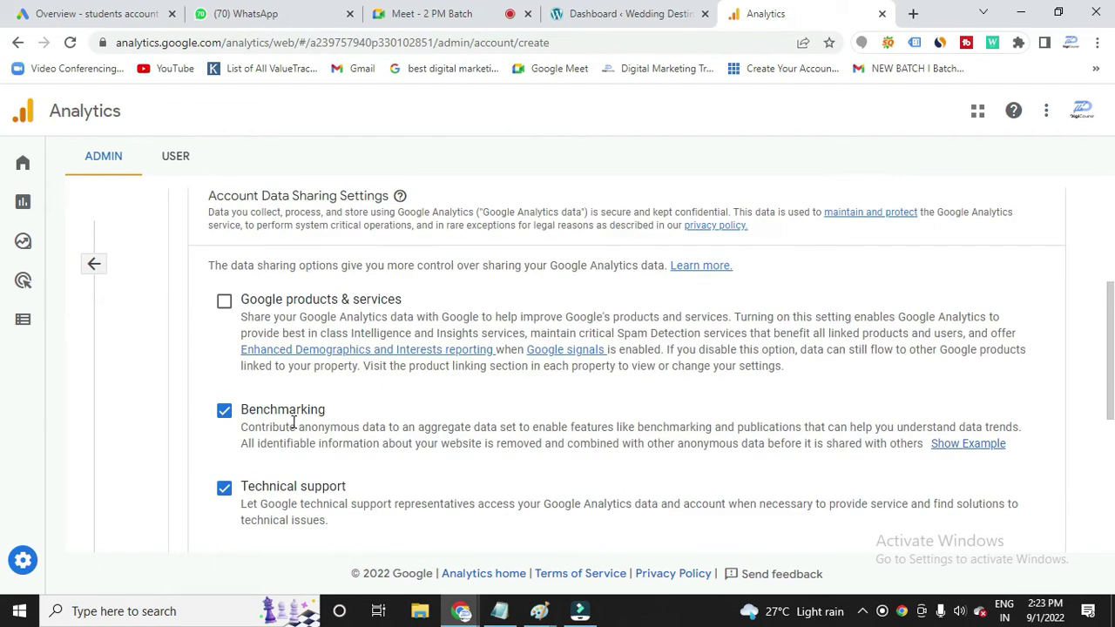
left_click(224, 425)
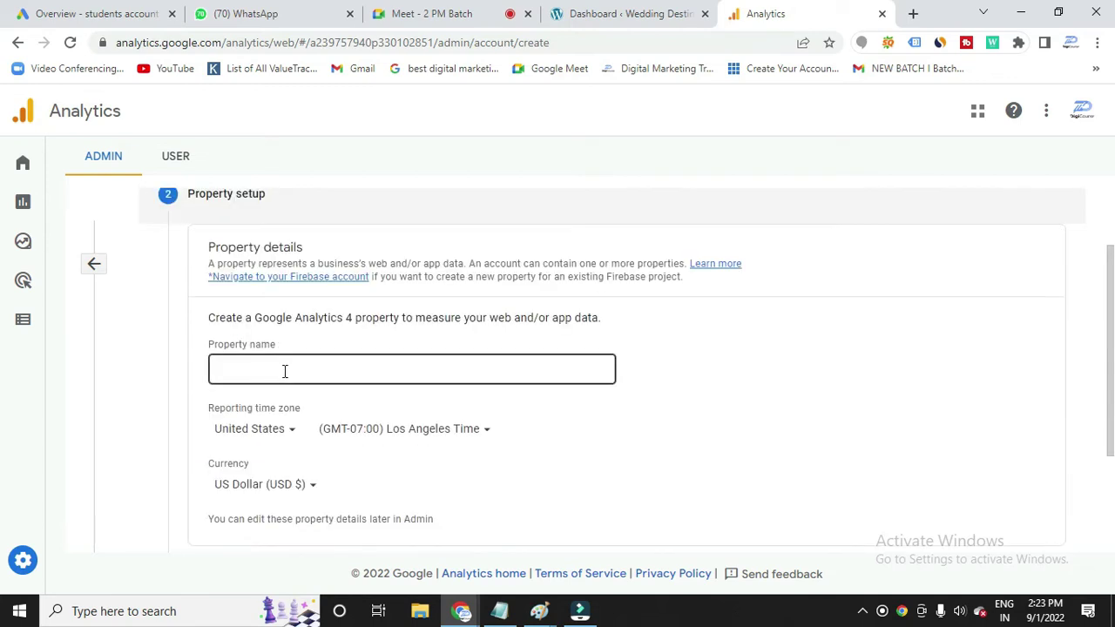
Enter the property name and set the reporting time zone country to India
left_click(283, 370)
type("Usha")
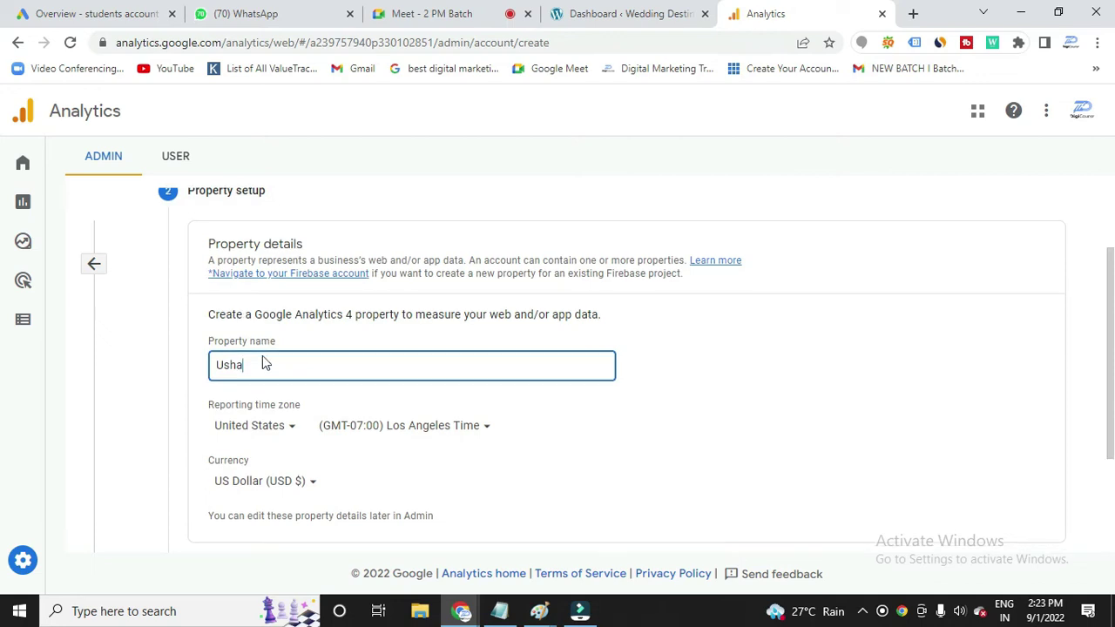
scroll(261, 364, "down", 1)
left_click(285, 348)
left_click(286, 349)
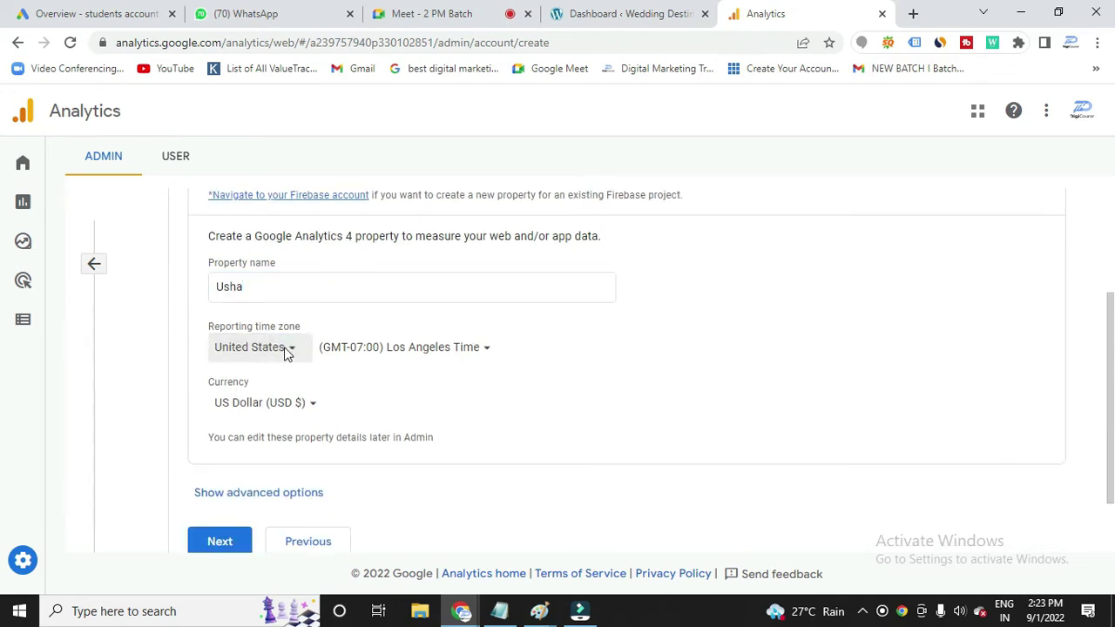
type("indi")
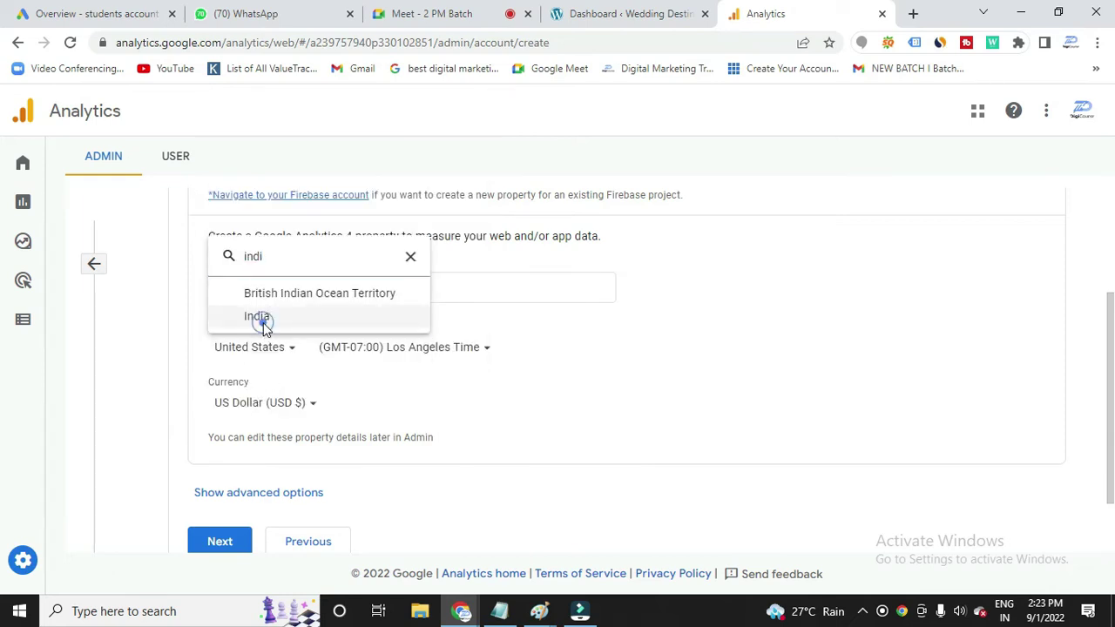
left_click(263, 320)
Set the property's currency to Indian Rupee (INR ₹) and continue to the business information
left_click(270, 413)
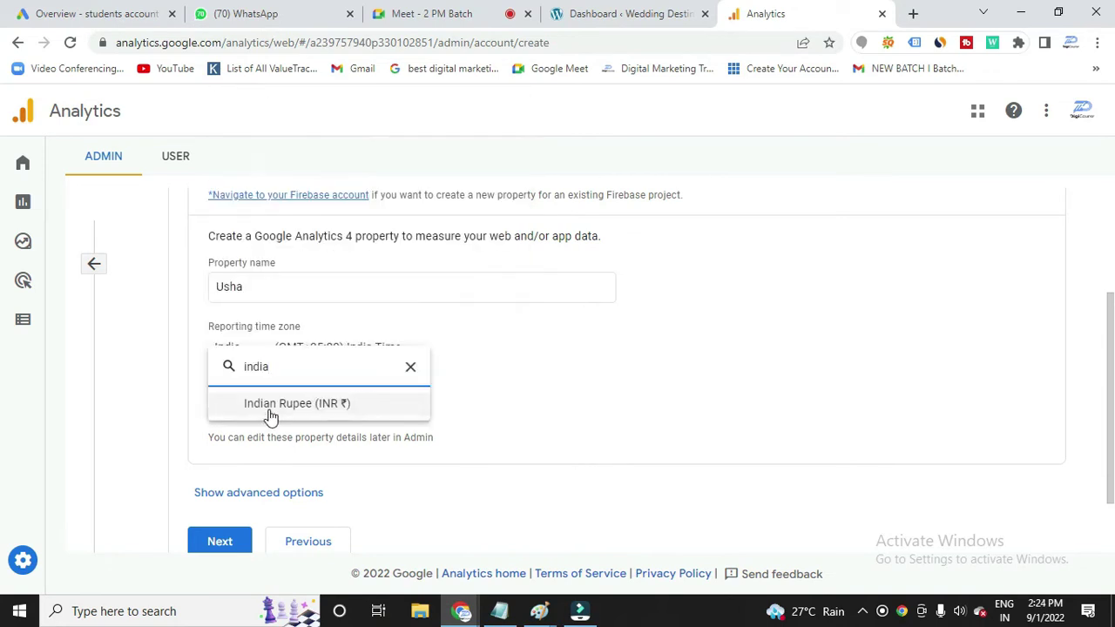
left_click(267, 410)
left_click(254, 455)
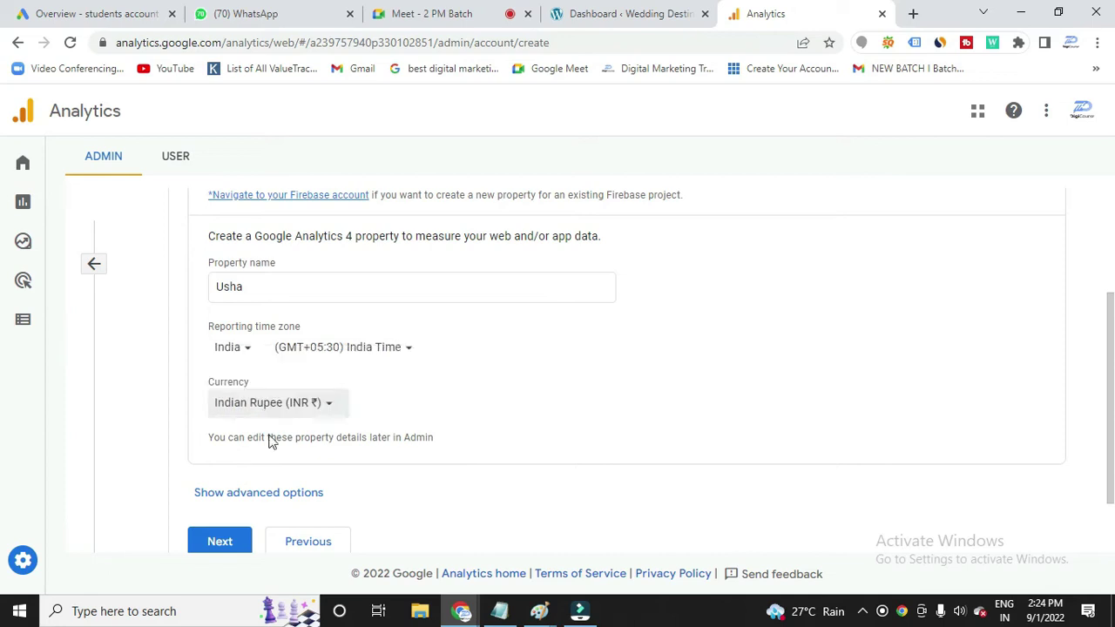
left_click(228, 542)
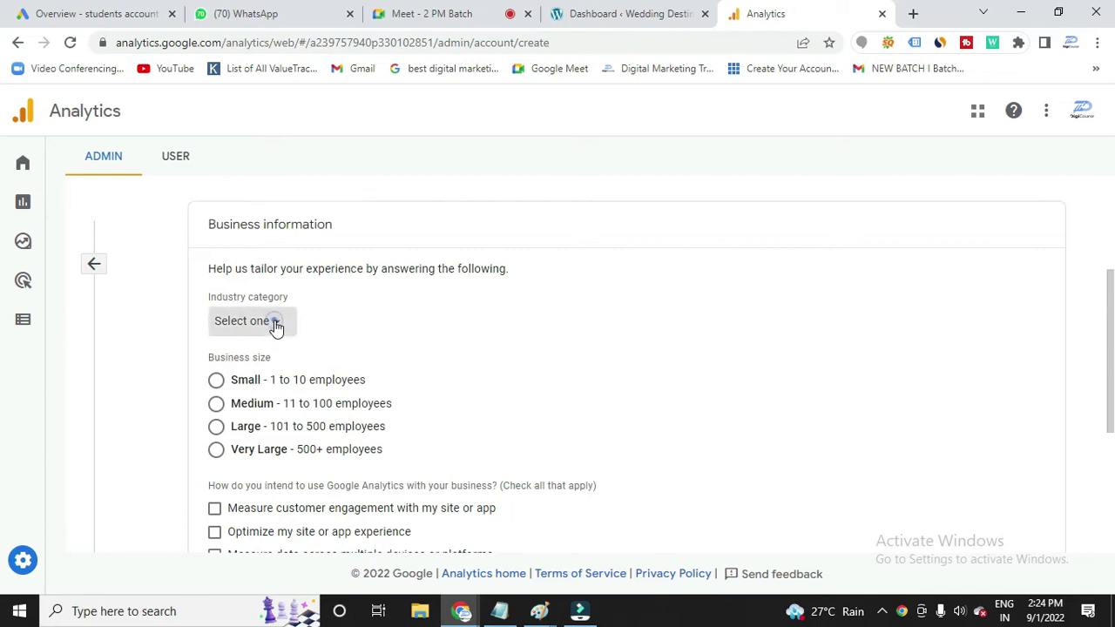
Set the industry category to Business & Industrial and the business size to Small - 1 to 10 employees
left_click(273, 322)
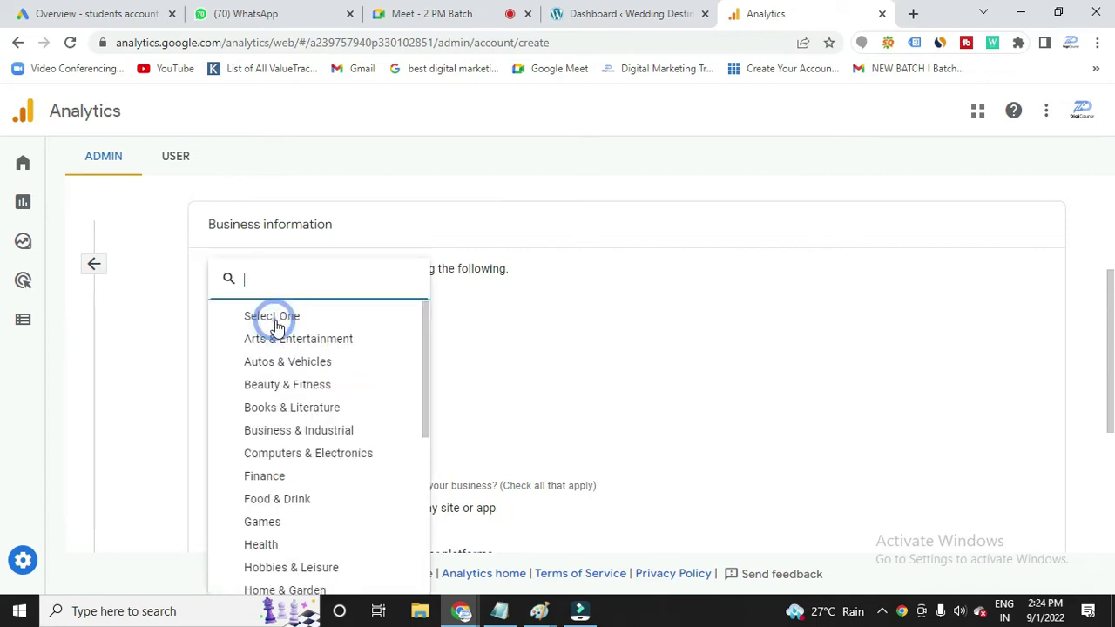
left_click(290, 430)
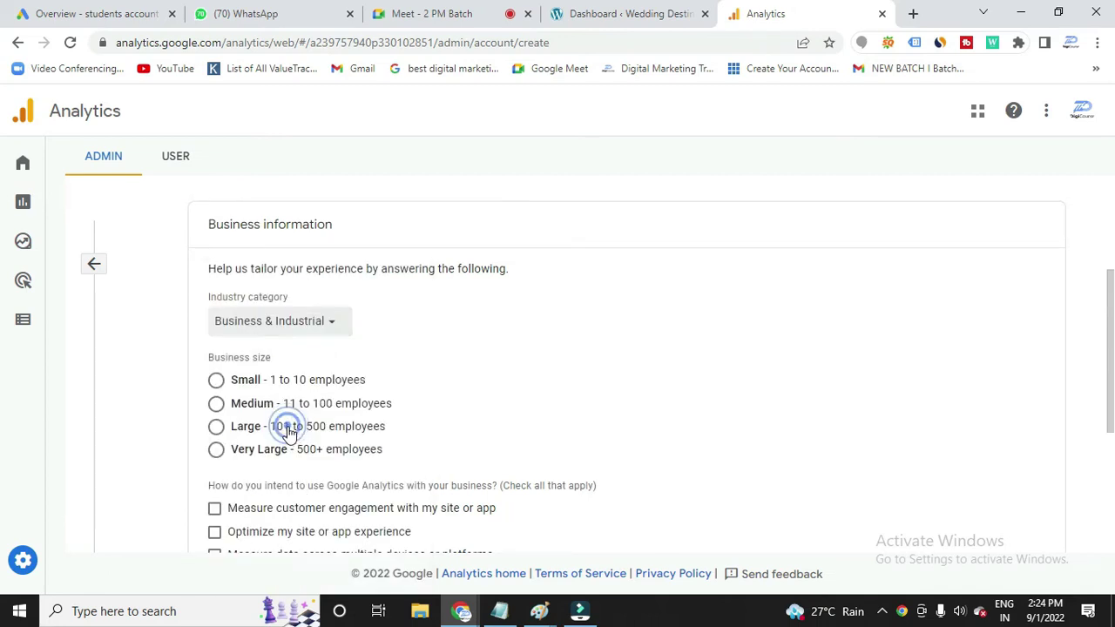
left_click(216, 383)
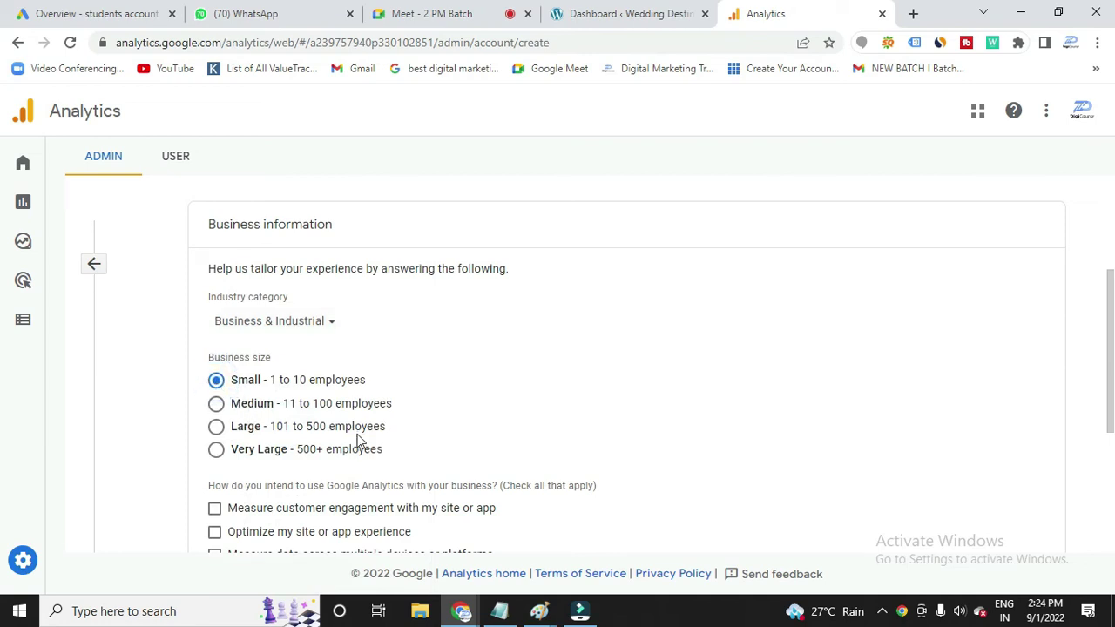
Select the customer engagement, site experience, multi-device data, advertising cost and conversions purposes, and submit the account for creation
scroll(356, 440, "down", 3)
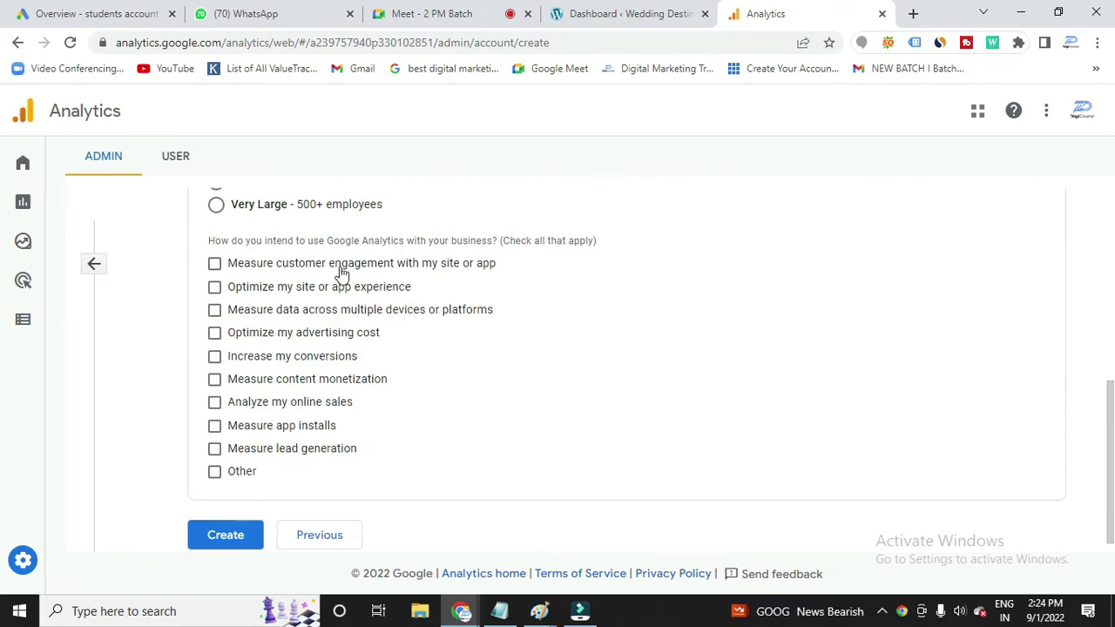
left_click(214, 356)
left_click(215, 332)
left_click(216, 309)
left_click(215, 286)
left_click(216, 264)
left_click(225, 534)
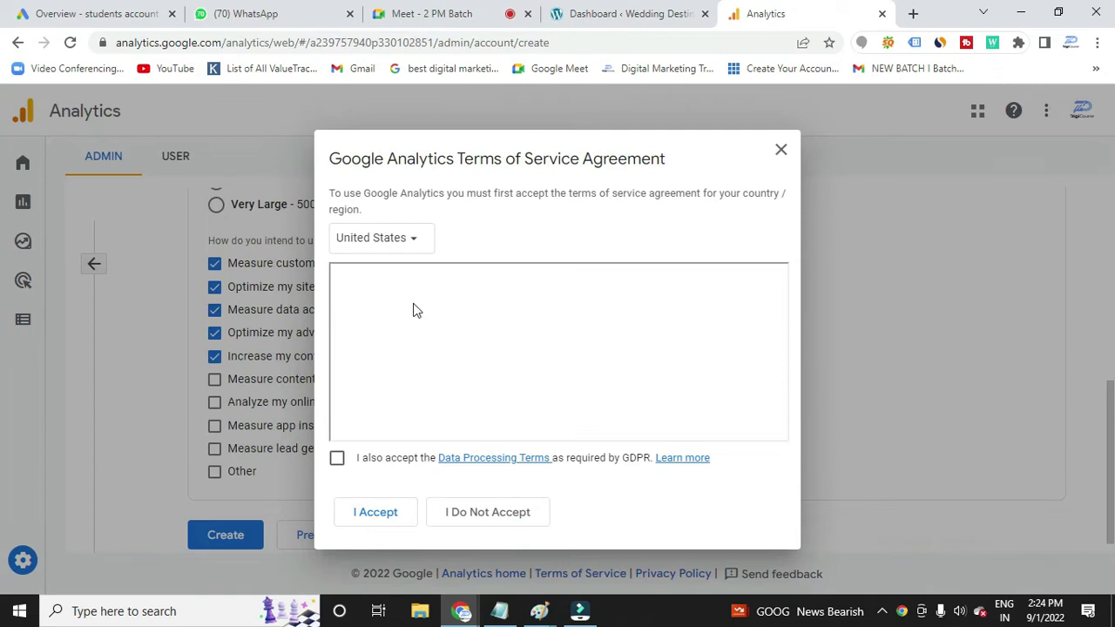
Set the terms of service country to India and accept the agreement, including the GDPR Data Processing Terms
left_click(414, 244)
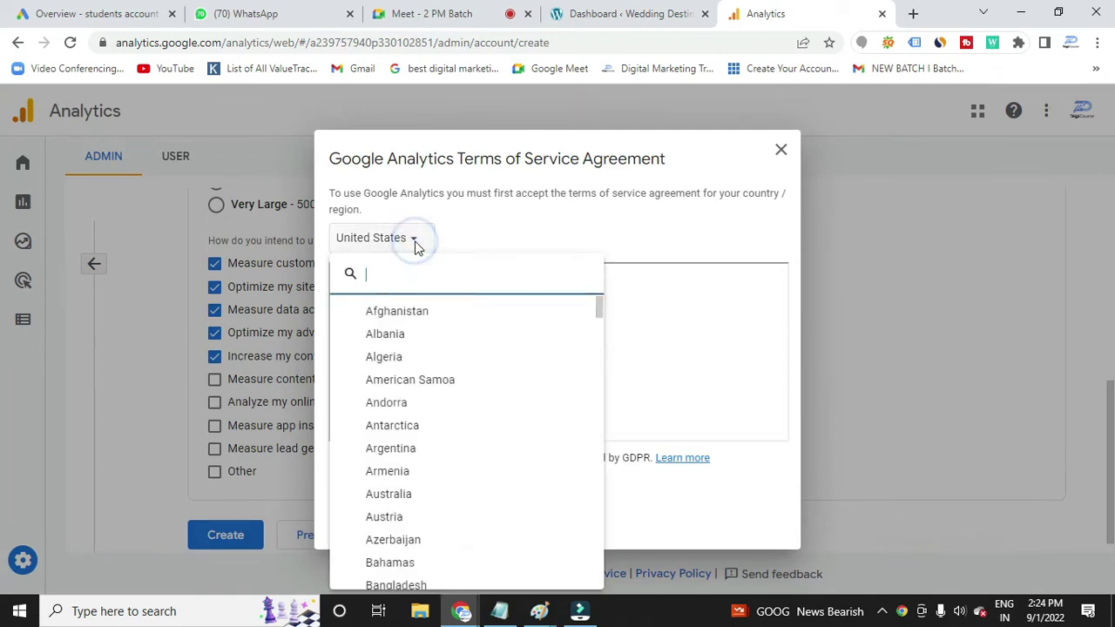
type("idnia")
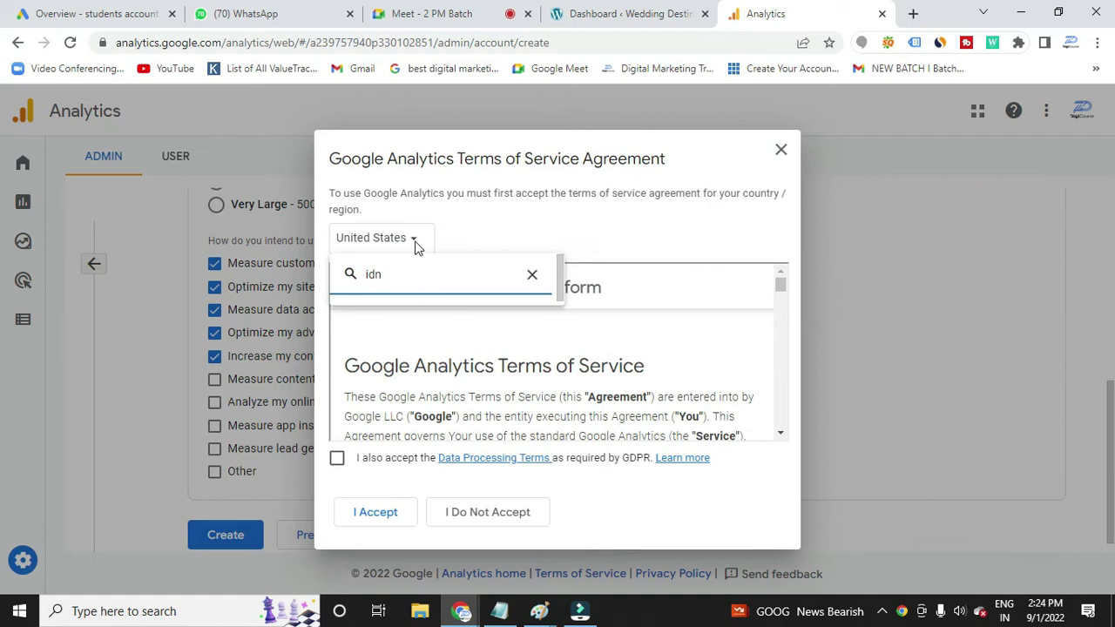
key("BackSpace")
type("ndia")
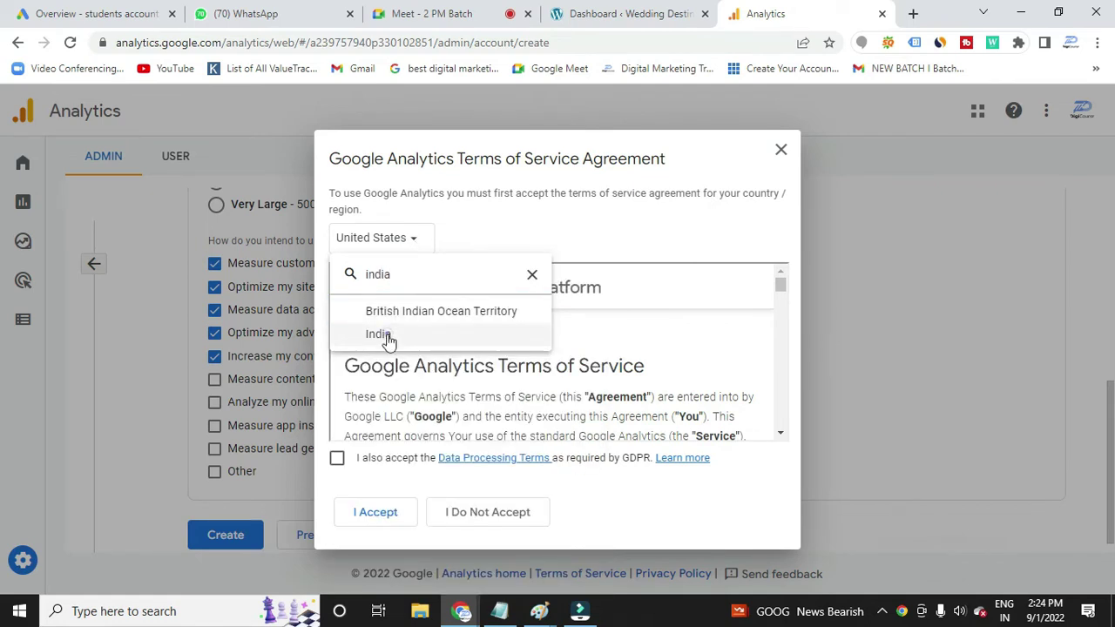
left_click(384, 336)
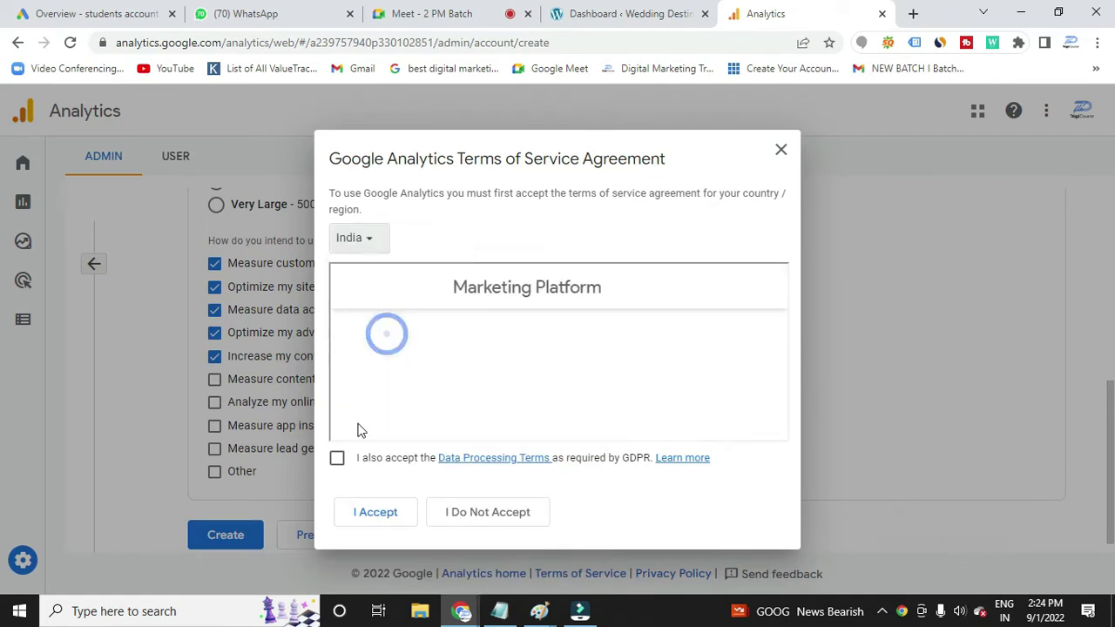
left_click(339, 464)
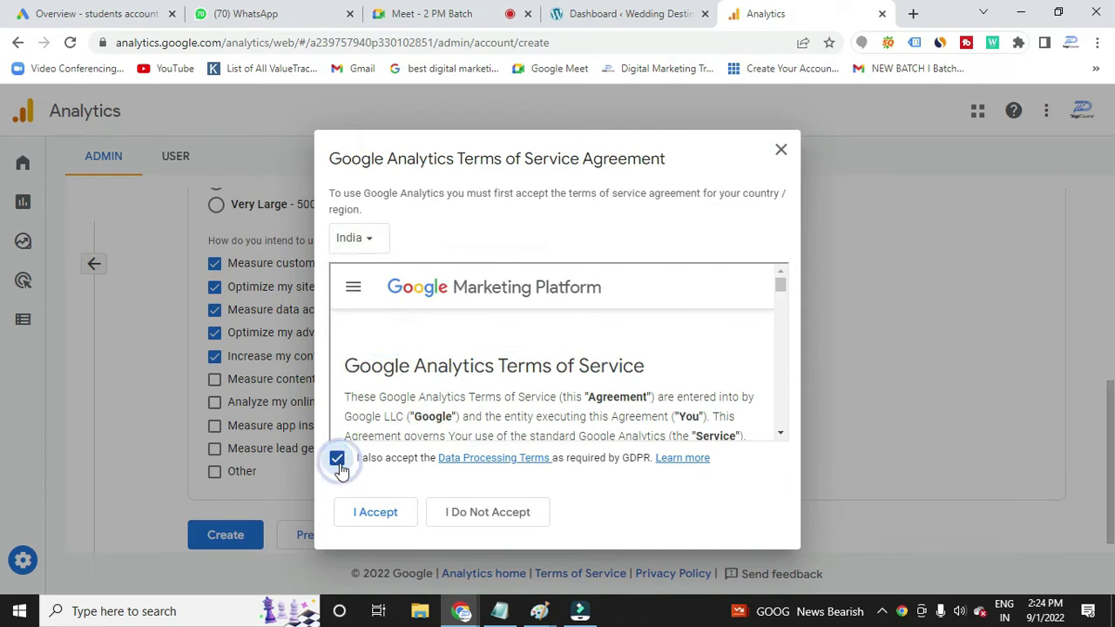
left_click(365, 521)
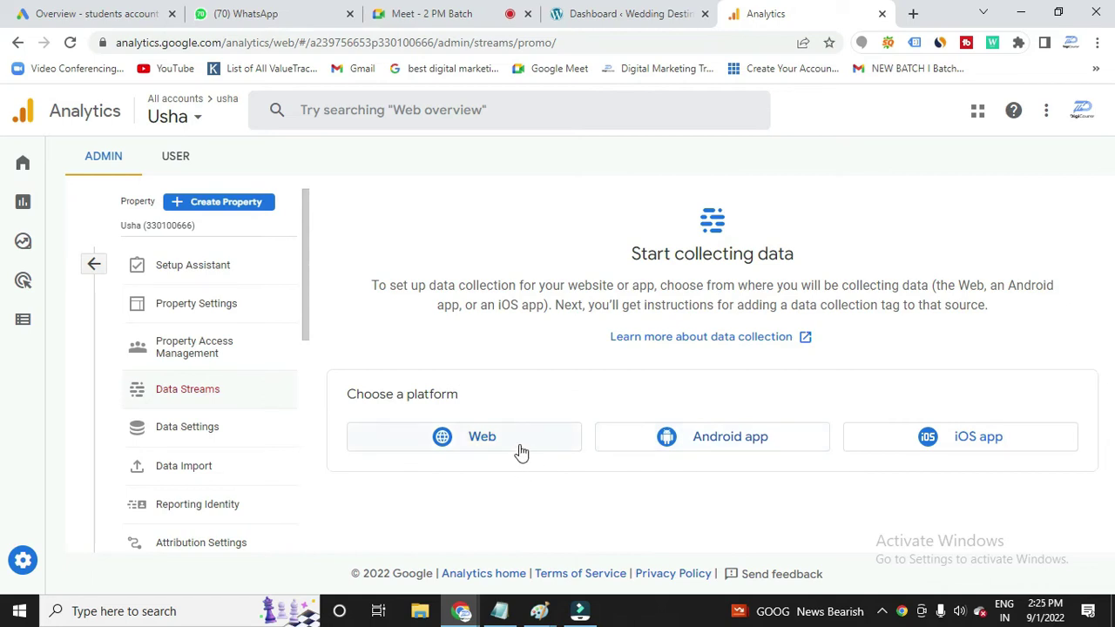
Choose Web as the data stream platform and copy the WordPress site's base URL, leaving out wp-admin
left_click(462, 439)
left_click(470, 255)
left_click(576, 15)
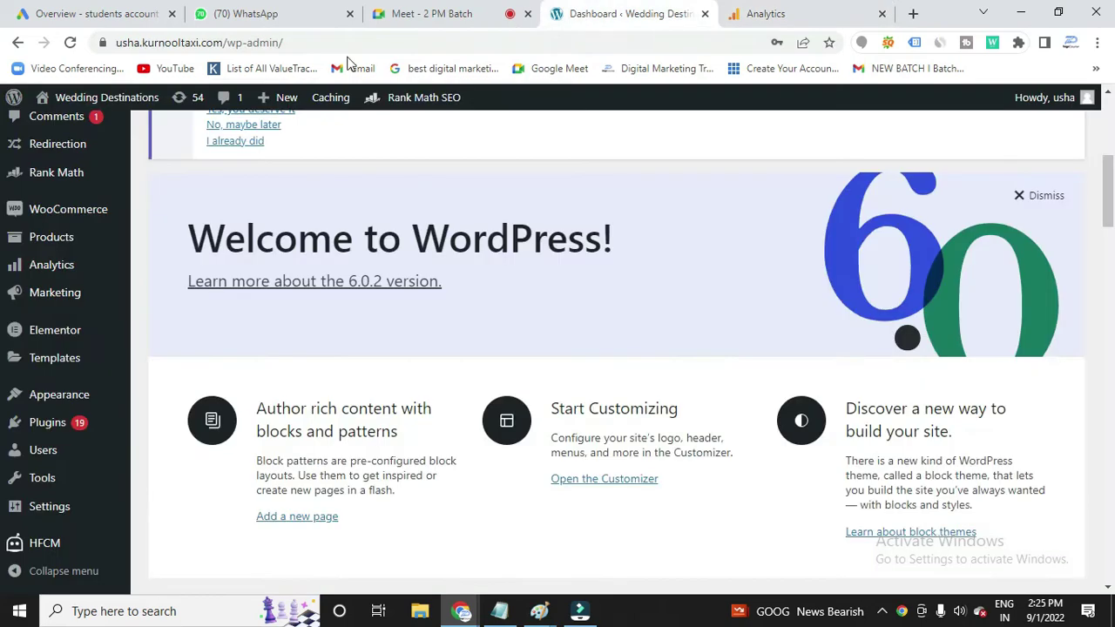
left_click_drag(227, 42, 118, 44)
key("ctrl+c")
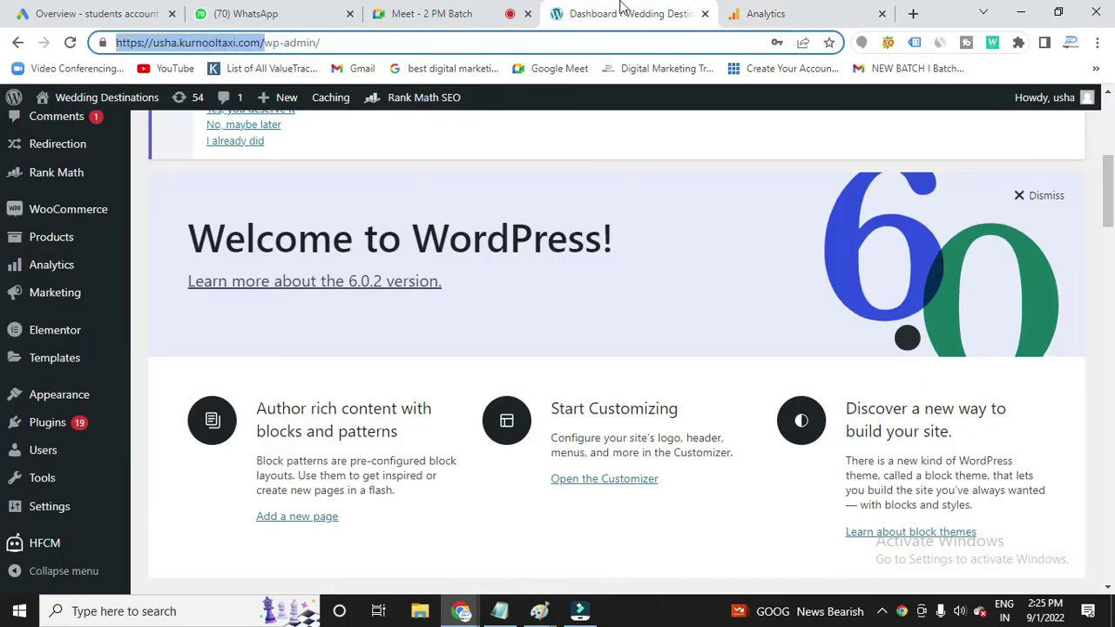
left_click(751, 19)
left_click(453, 253)
key("ctrl+v")
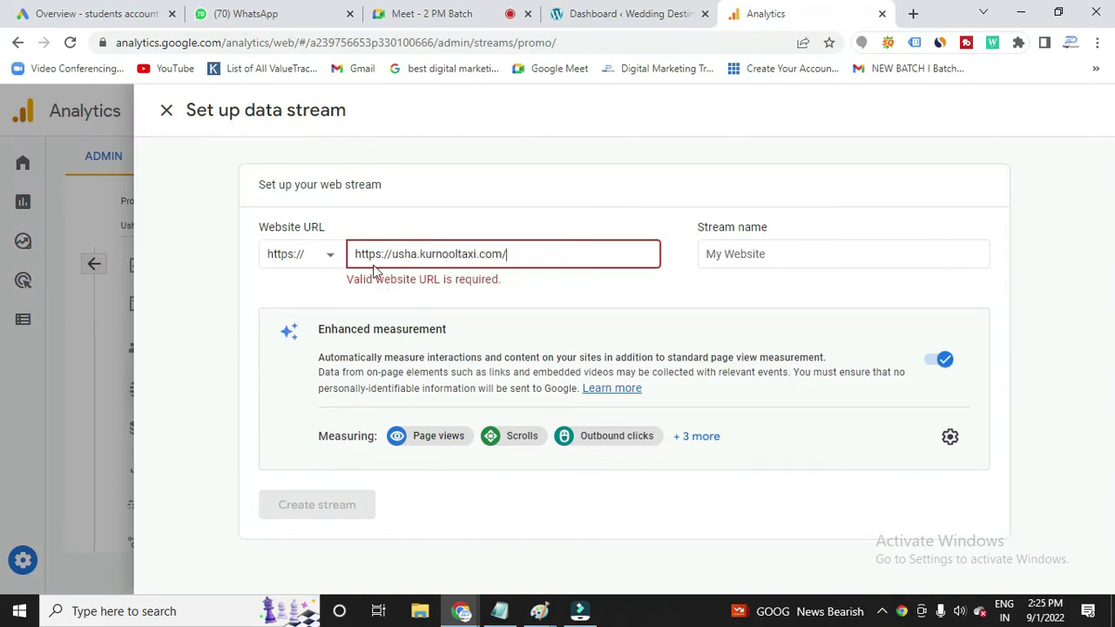
left_click(390, 252)
key("BackSpace")
key("BackSpace")
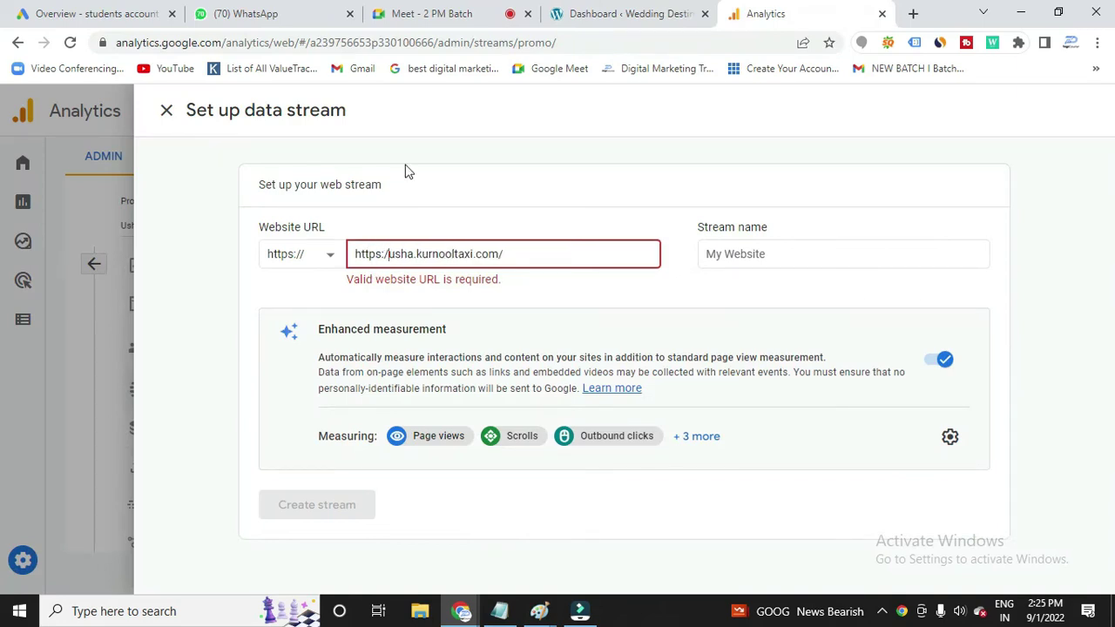
key("BackSpace")
key("BackSpace")
key("BackSpace")
key("BackSpace")
key("BackSpace")
key("BackSpace")
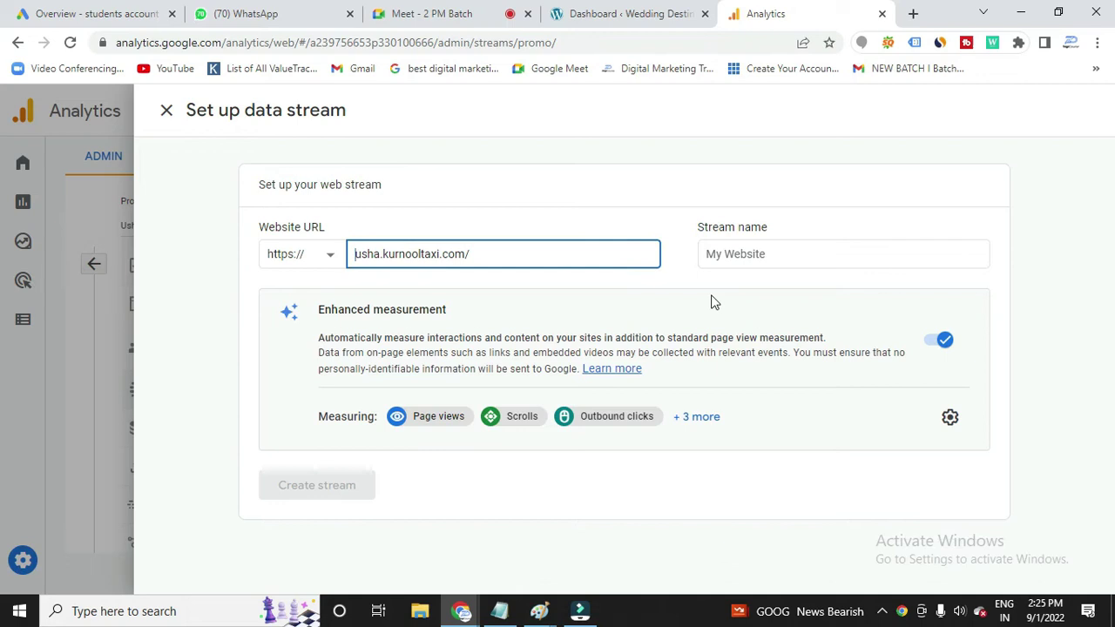
Give the web stream the same name as the property and create the stream
left_click(743, 255)
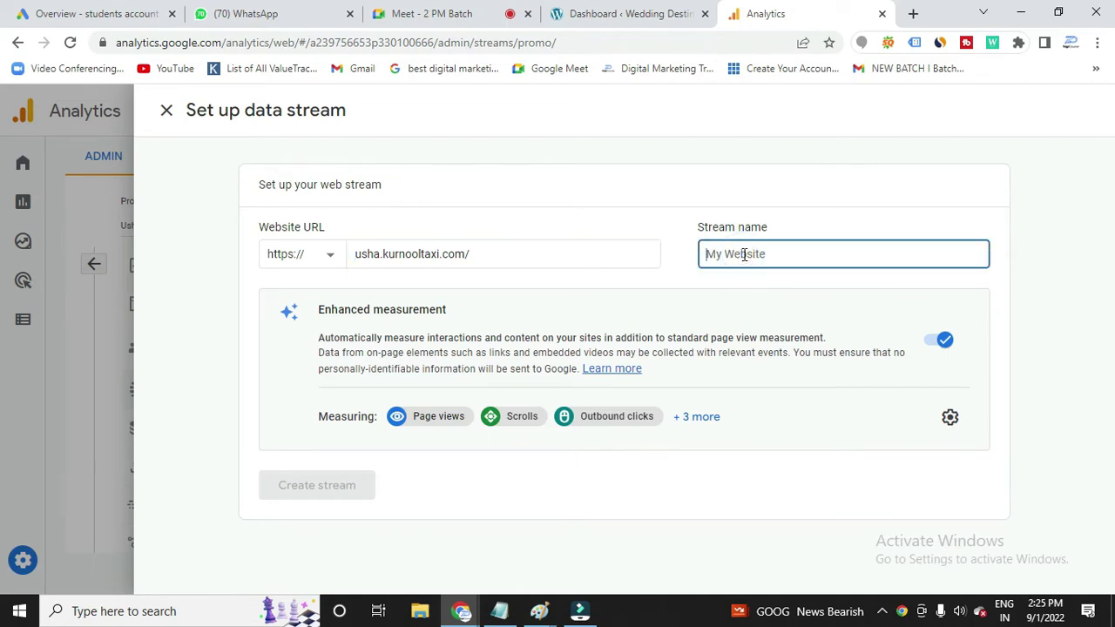
type("Usha")
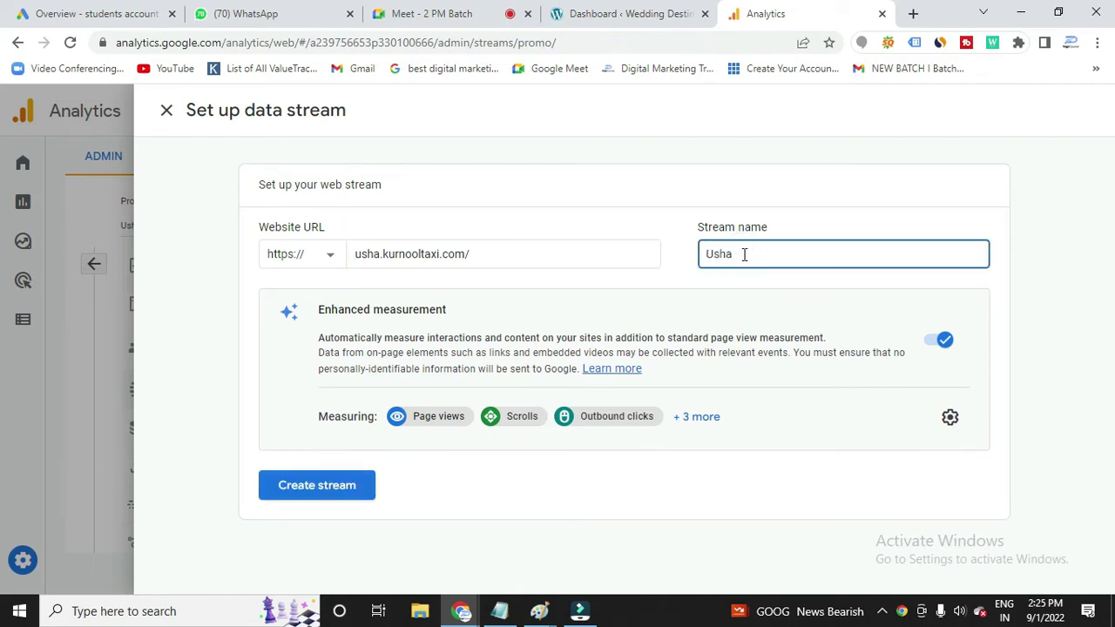
left_click(1036, 342)
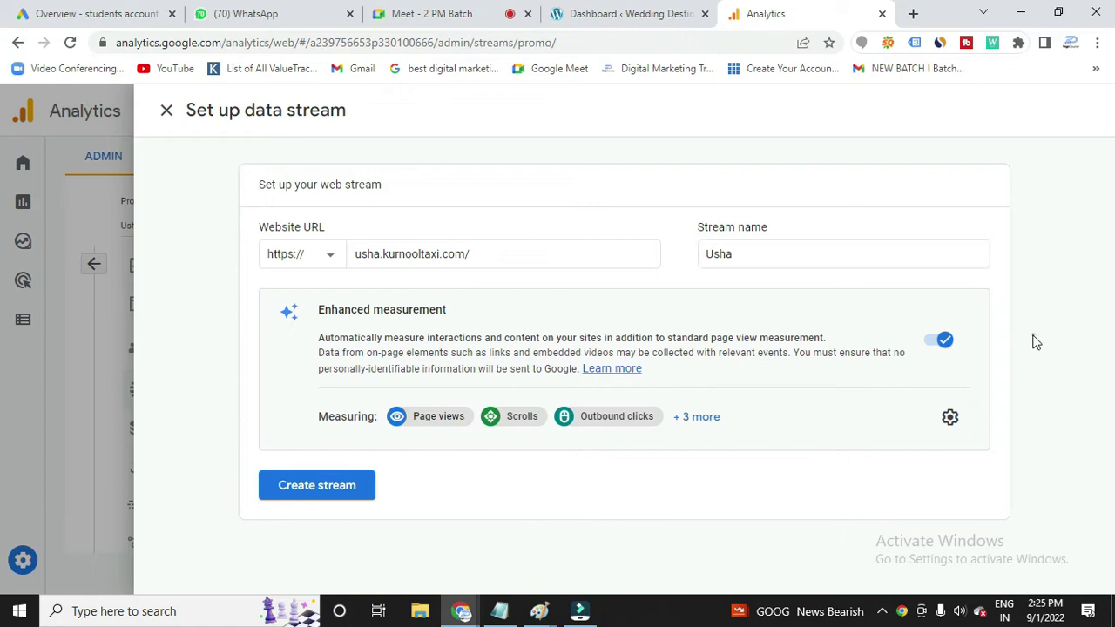
left_click(314, 487)
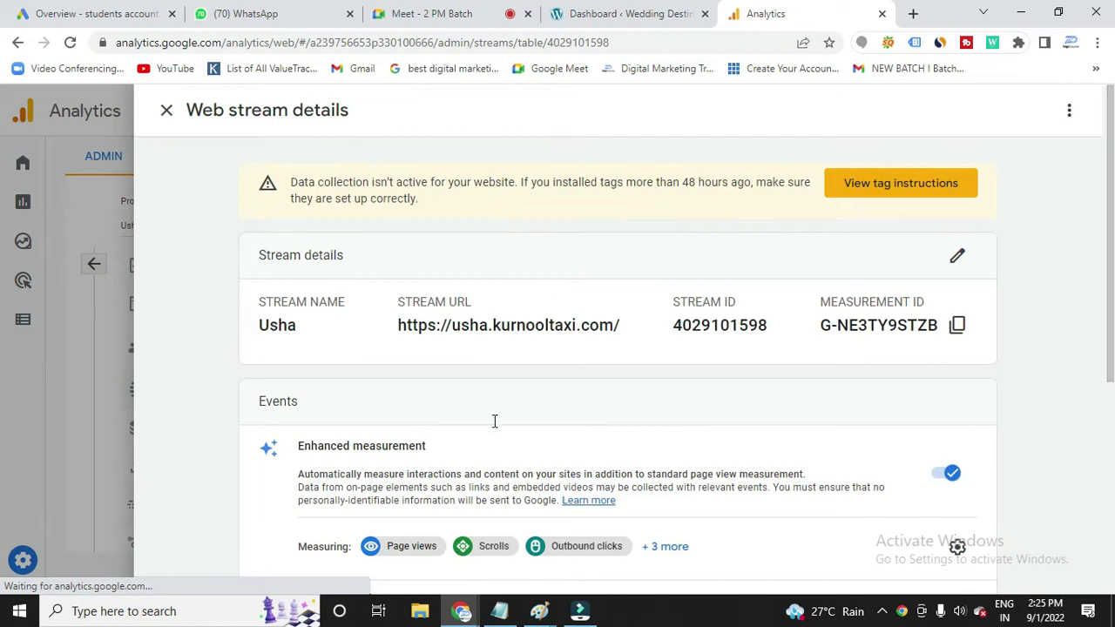
View the new stream's tag instructions for manual installation and copy the Google tag (gtag.js) code
scroll(494, 421, "down", 4)
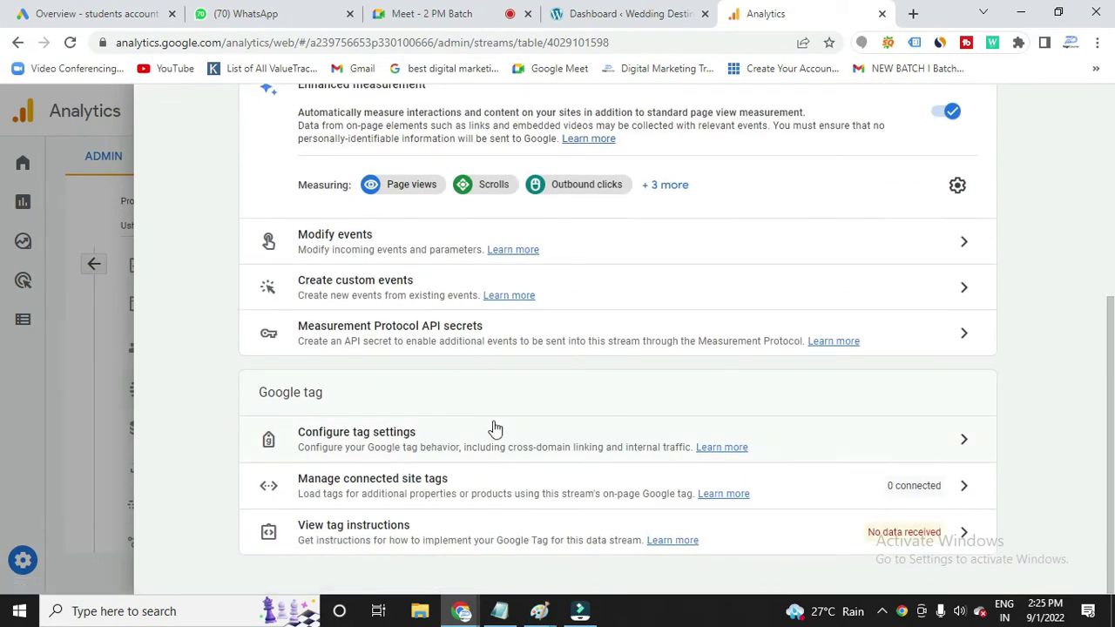
scroll(511, 443, "up", 4)
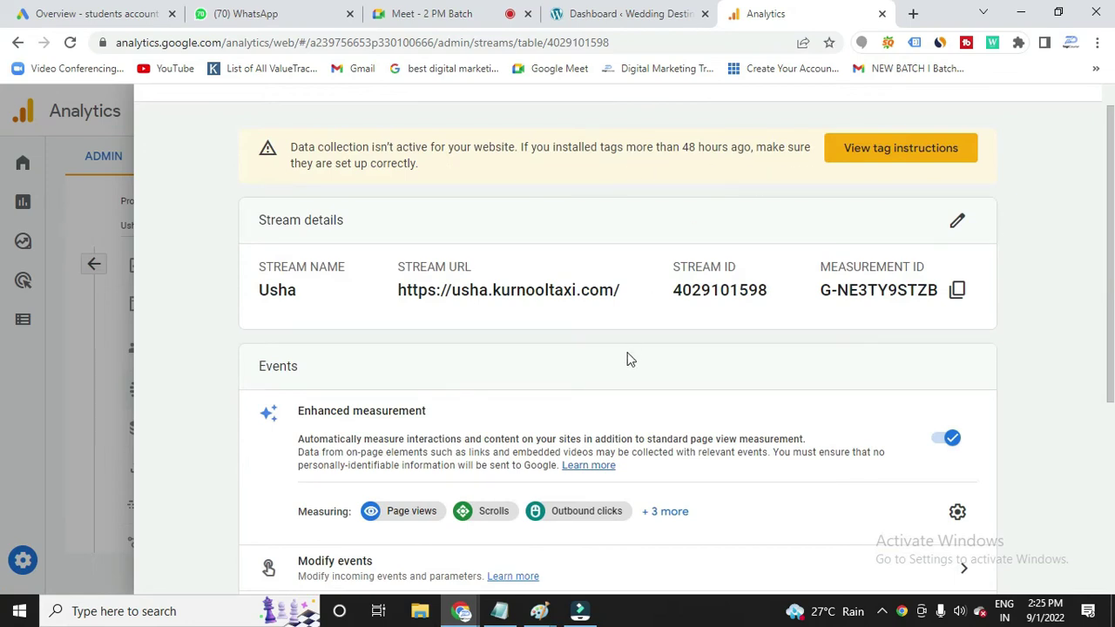
left_click(901, 149)
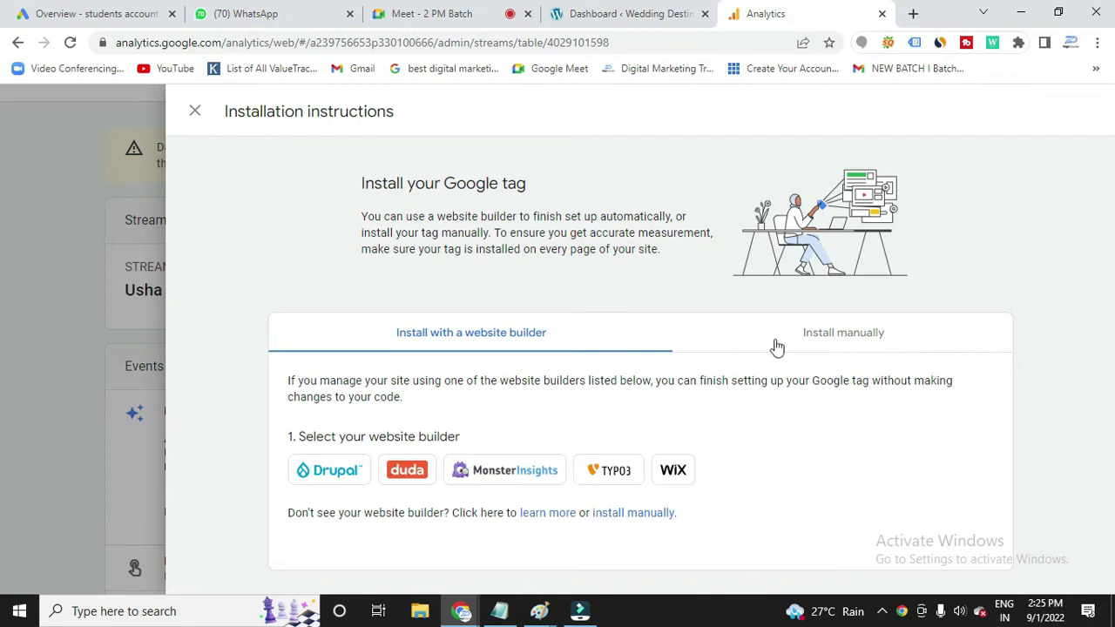
left_click(843, 346)
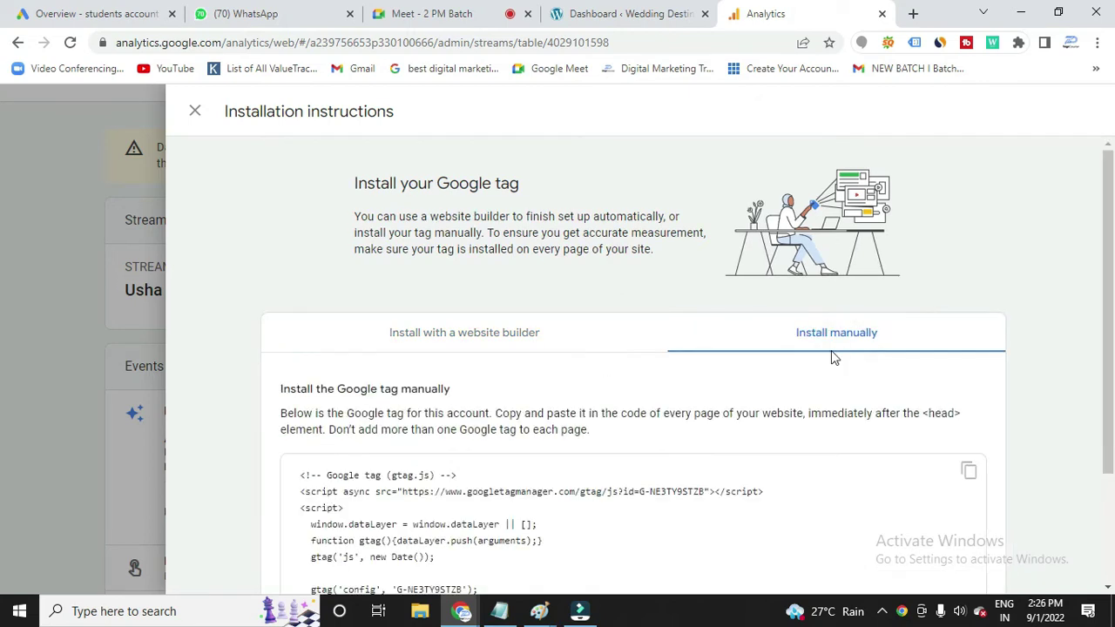
scroll(418, 468, "down", 1)
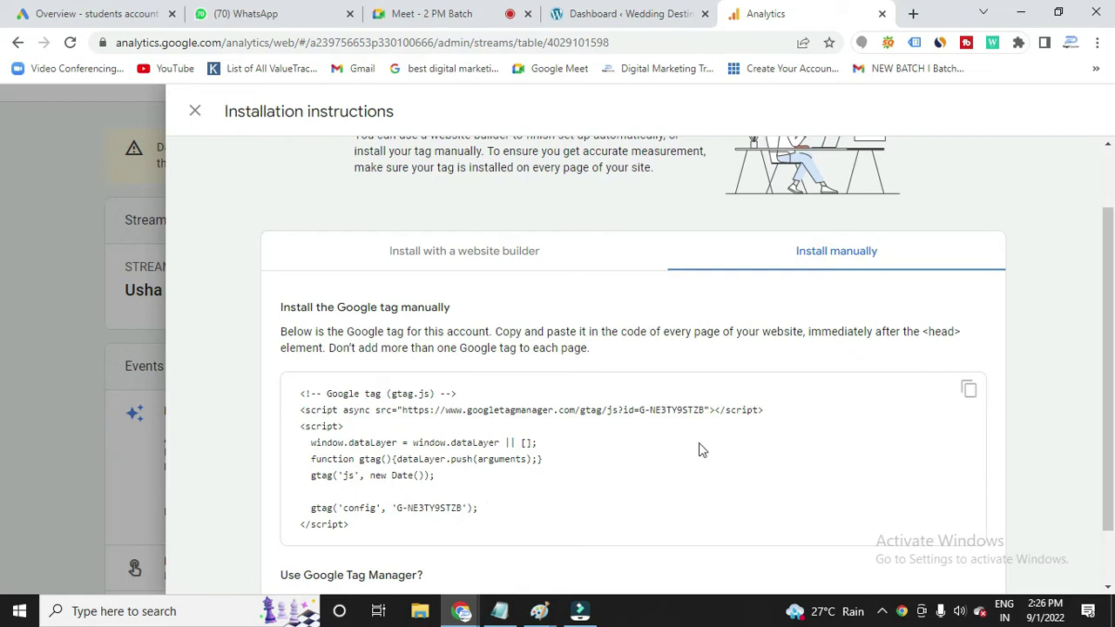
left_click(970, 391)
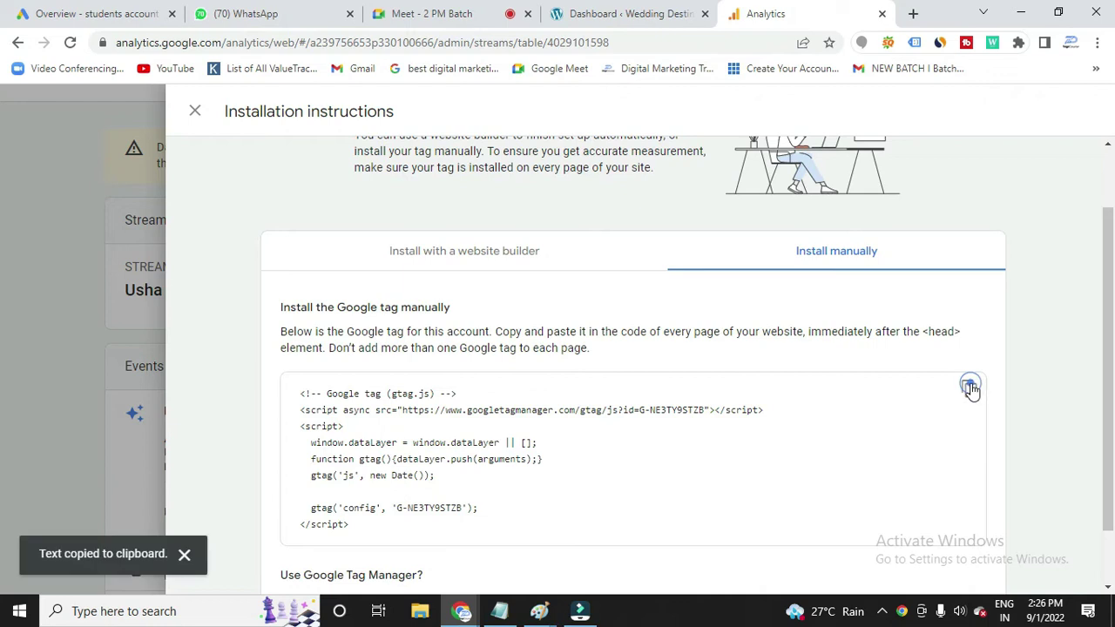
Switch to the WordPress dashboard and start a new snippet in the HFCM plugin
left_click(655, 15)
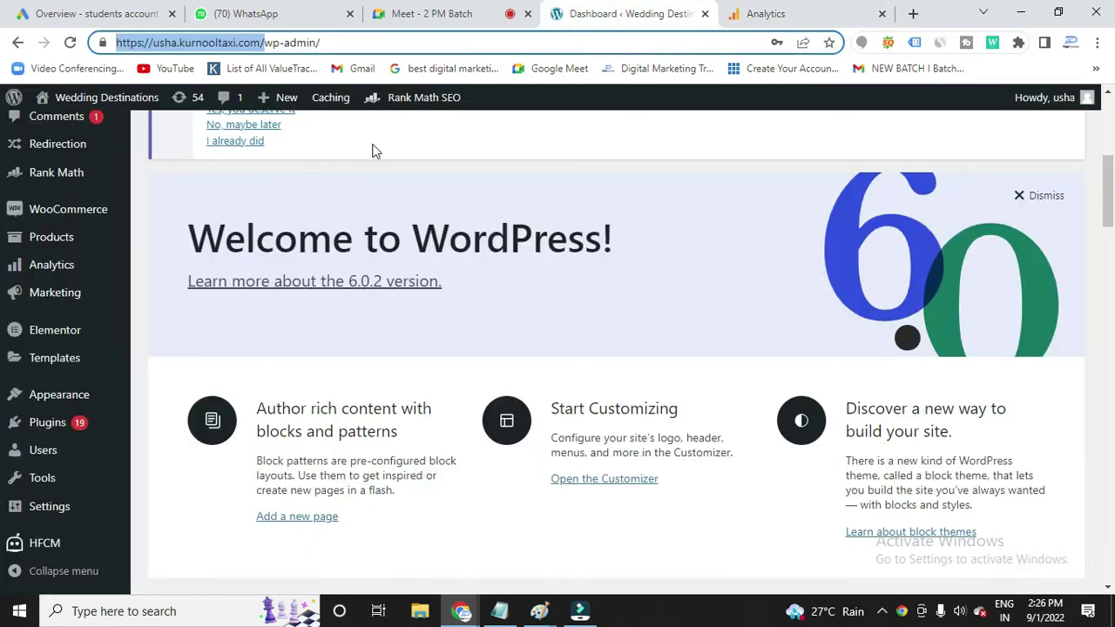
scroll(94, 512, "down", 1)
mouse_move(94, 512)
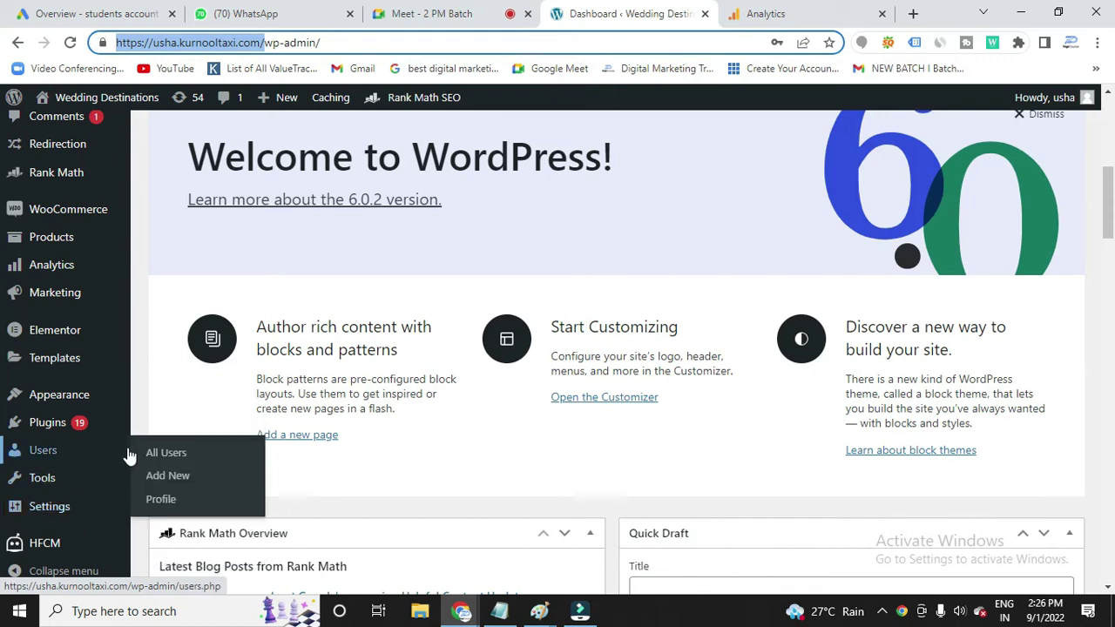
mouse_move(48, 544)
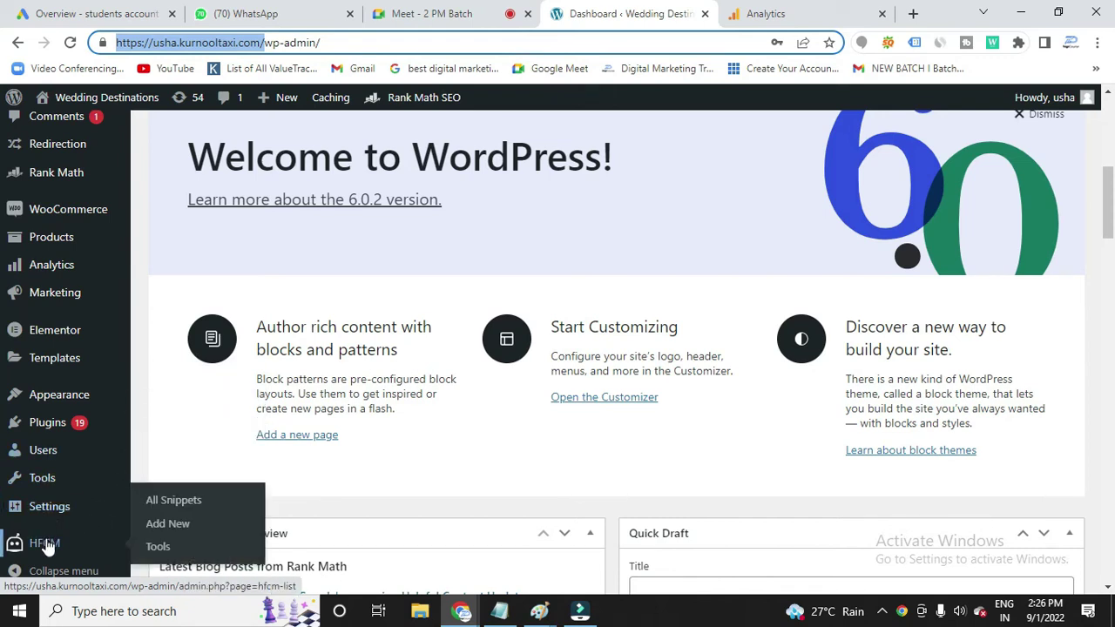
left_click(165, 524)
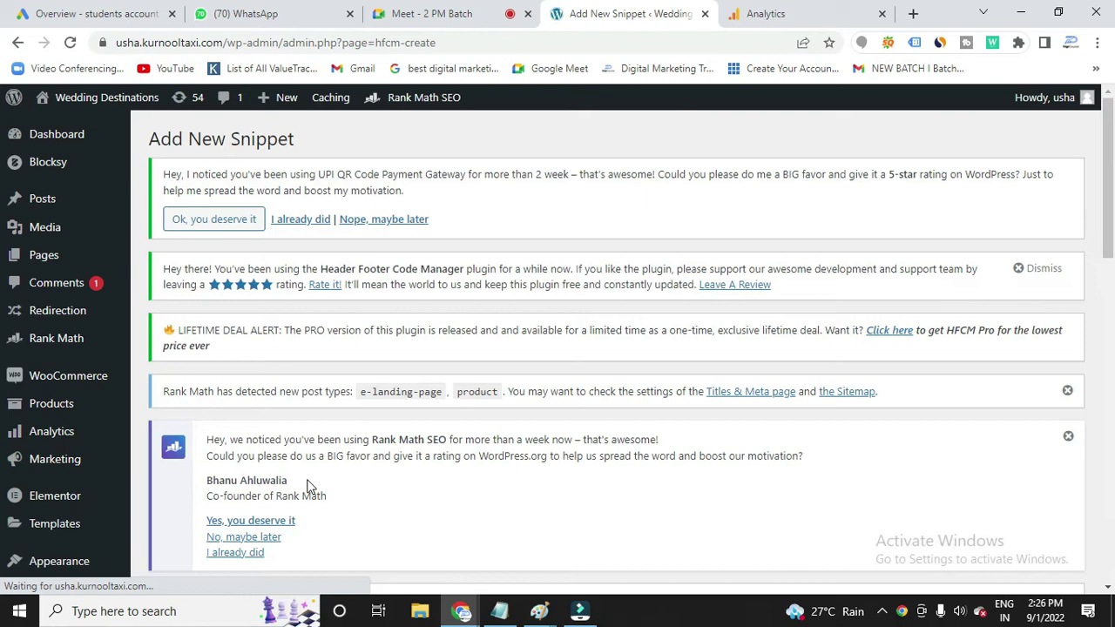
Name the new snippet GA4
scroll(311, 486, "down", 3)
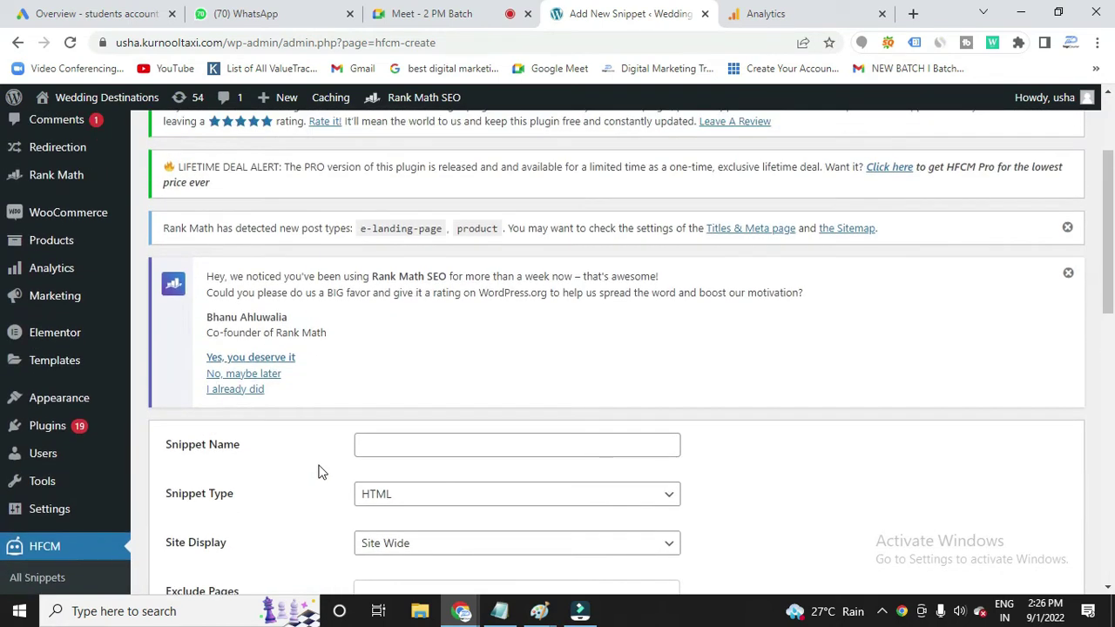
scroll(348, 432, "down", 2)
left_click(393, 279)
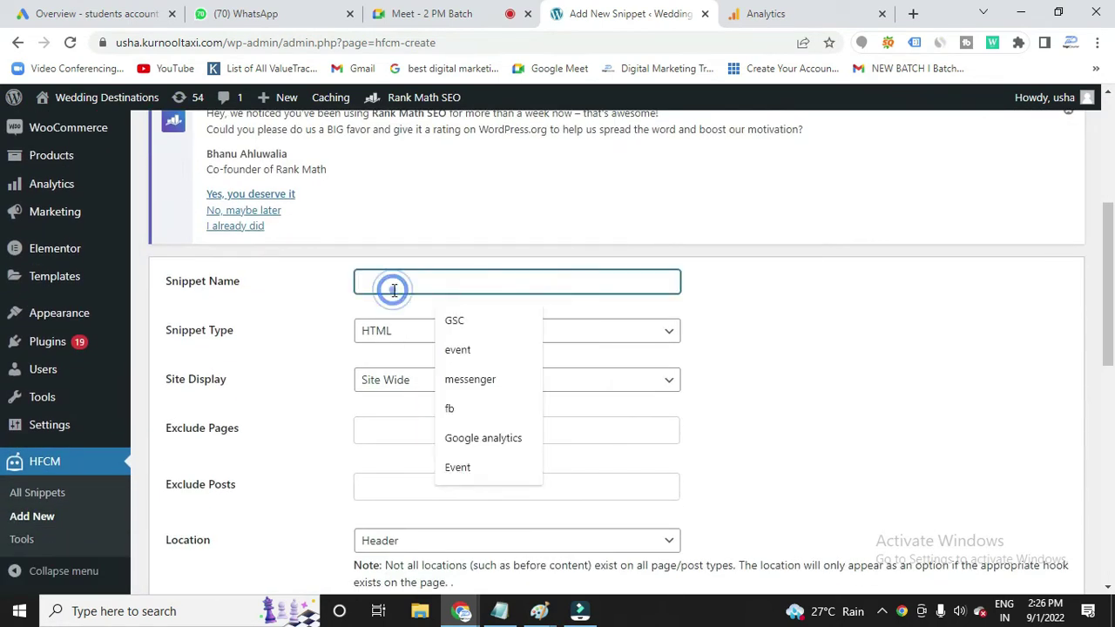
type("Google")
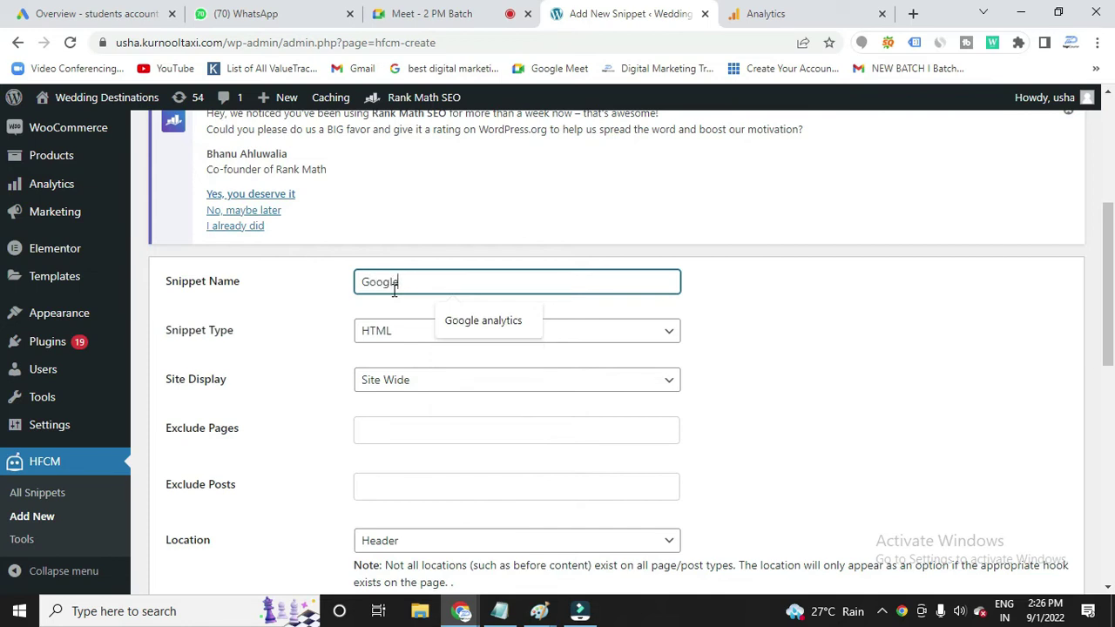
key("BackSpace")
key("BackSpace")
key("BackSpace")
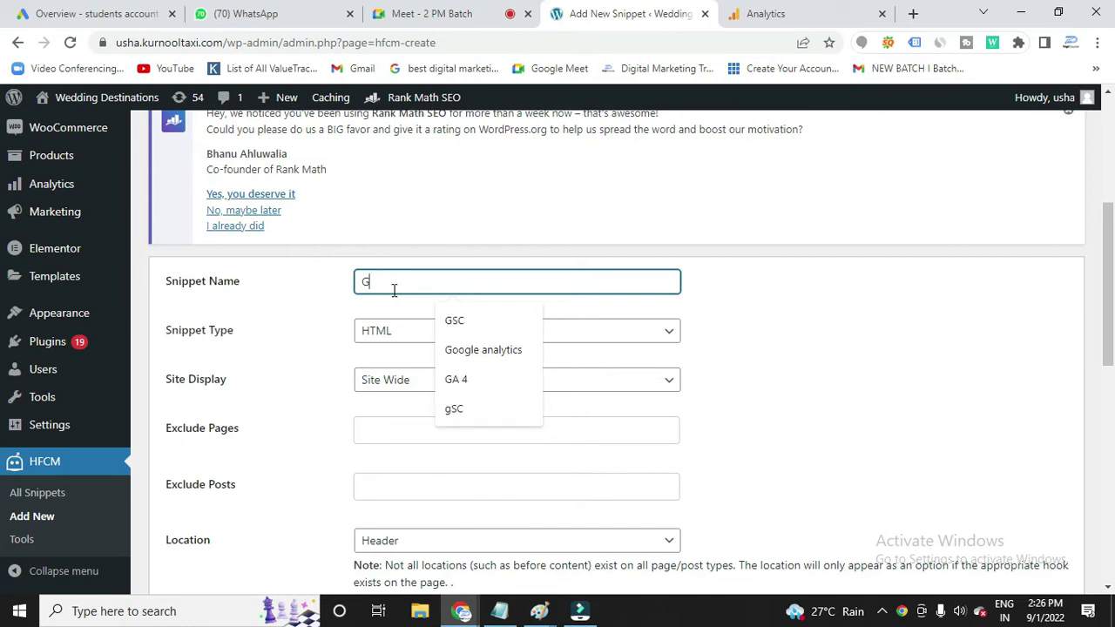
type("A4")
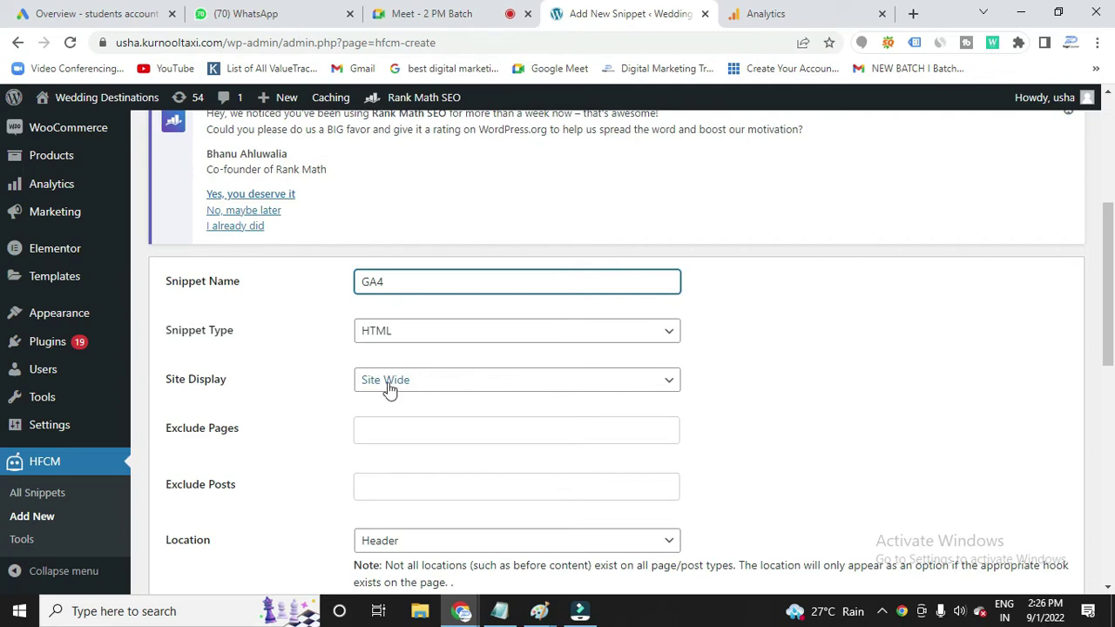
Paste the copied Google tag into the snippet's code area and save the snippet
scroll(399, 385, "down", 5)
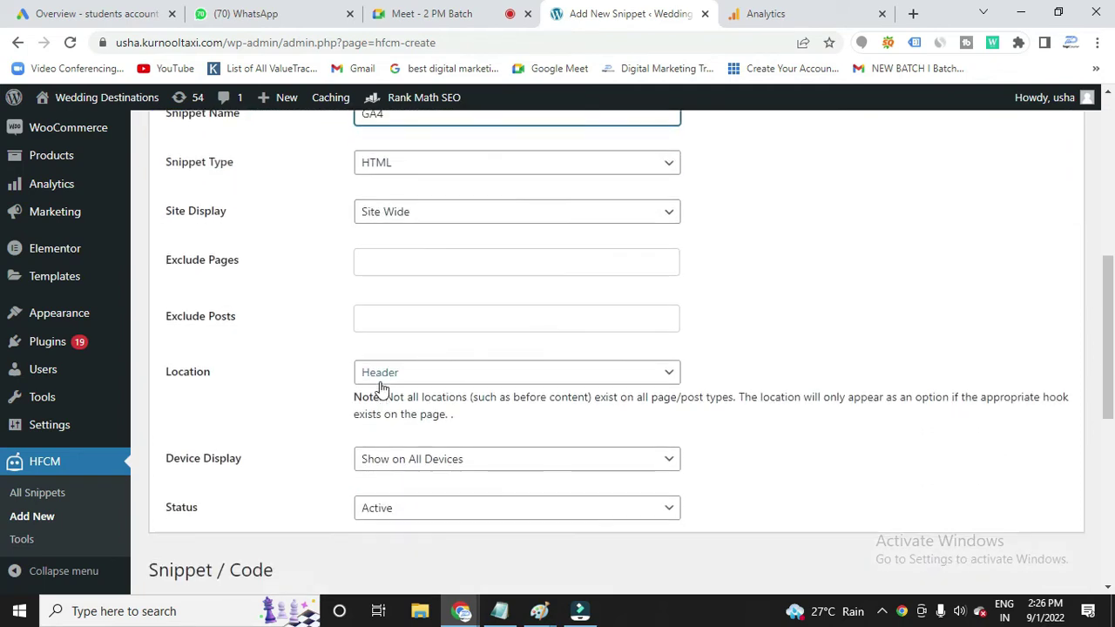
left_click(253, 373)
key("ctrl+v")
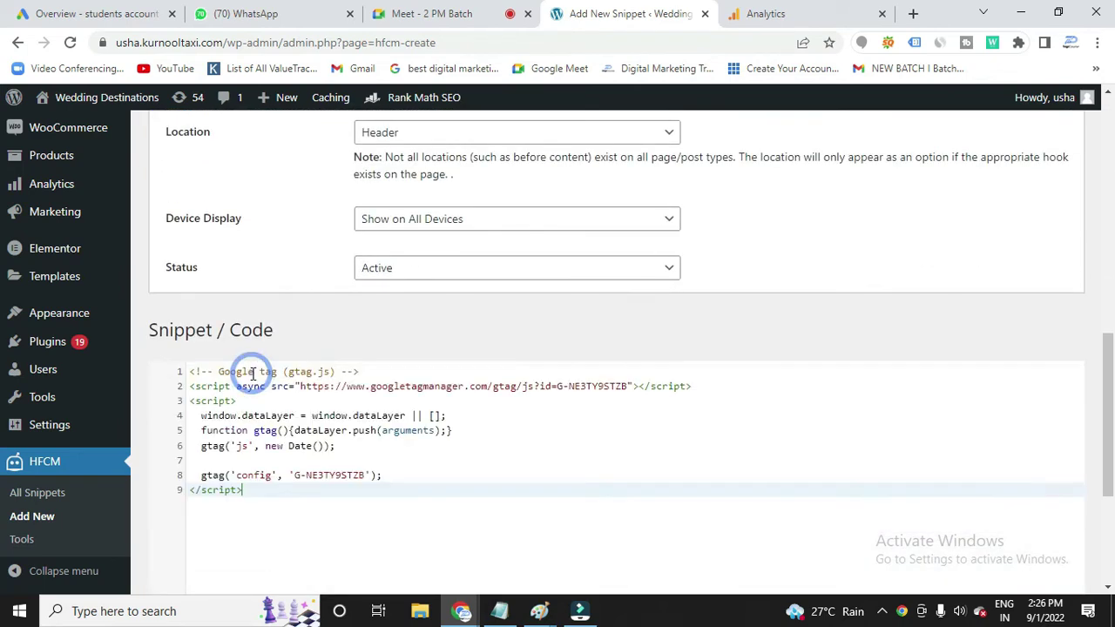
scroll(290, 418, "down", 3)
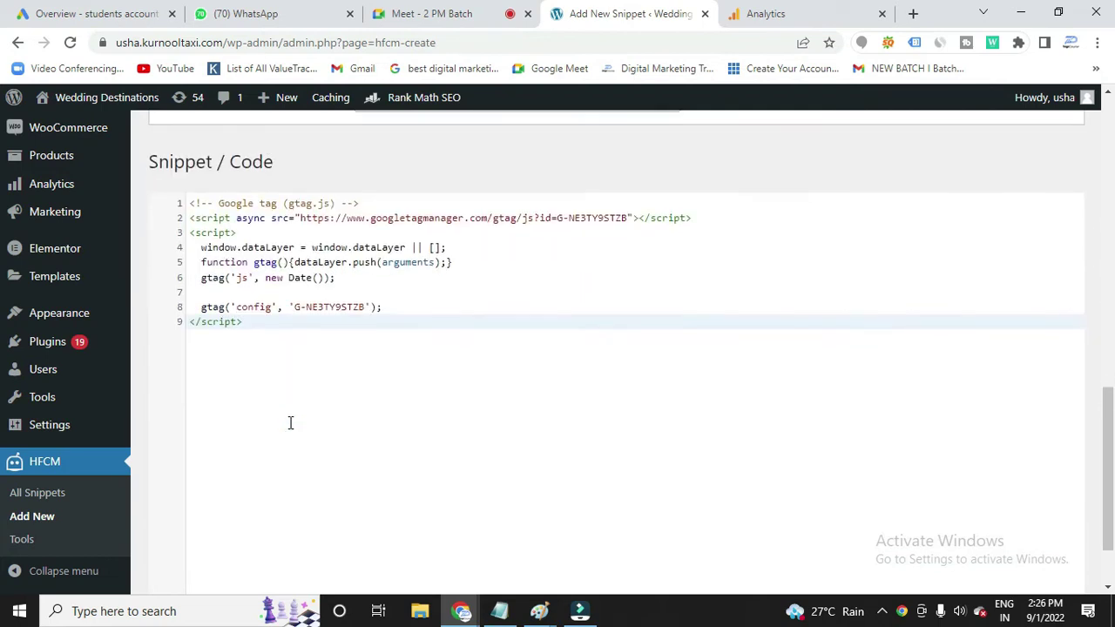
left_click(170, 533)
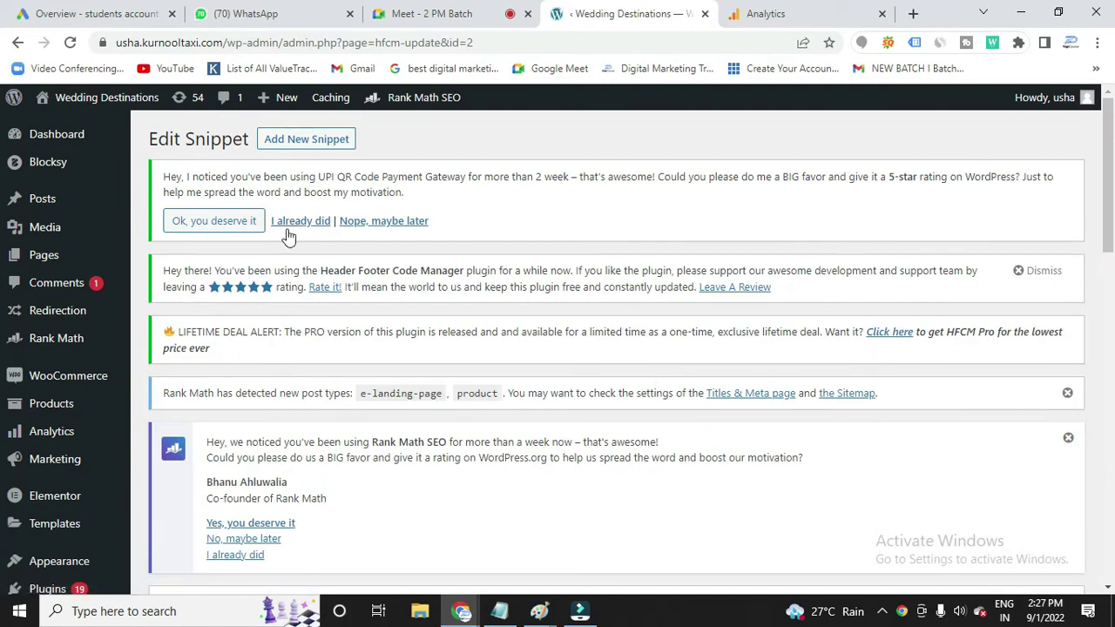
Return to Google Analytics, close the installation instructions and web stream details, and go to the property's Home page
left_click(833, 19)
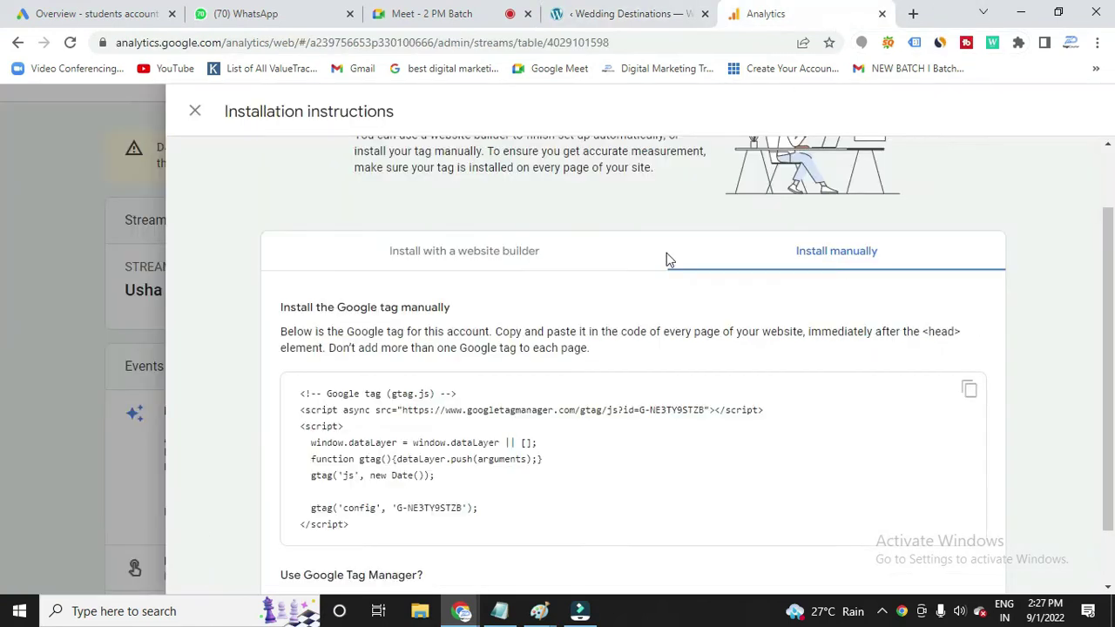
scroll(551, 406, "down", 1)
scroll(551, 406, "up", 2)
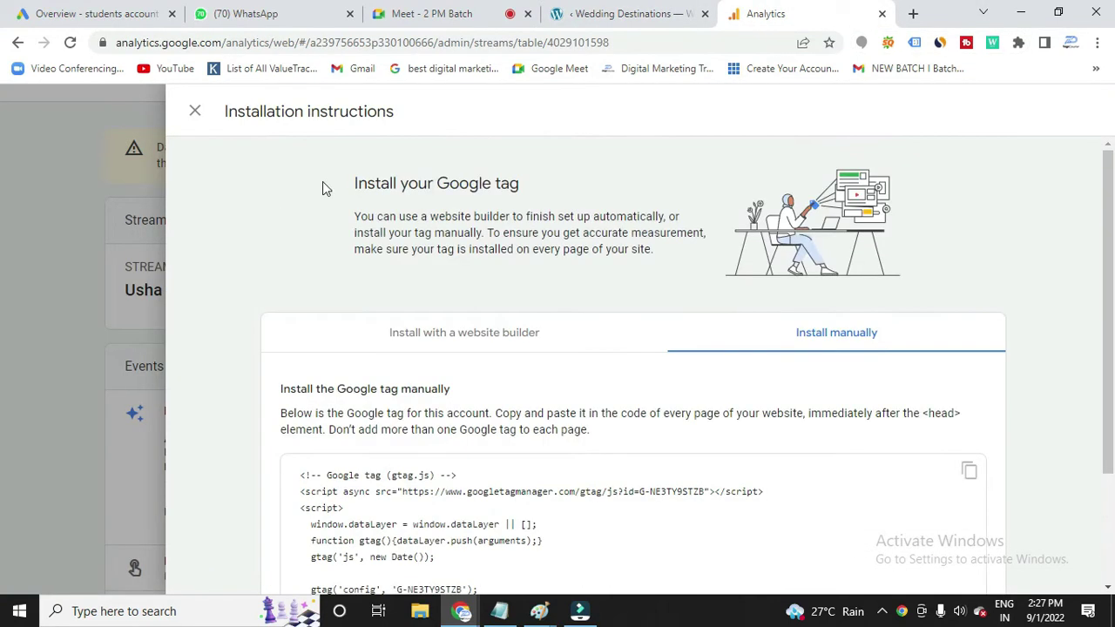
left_click(193, 107)
left_click(70, 42)
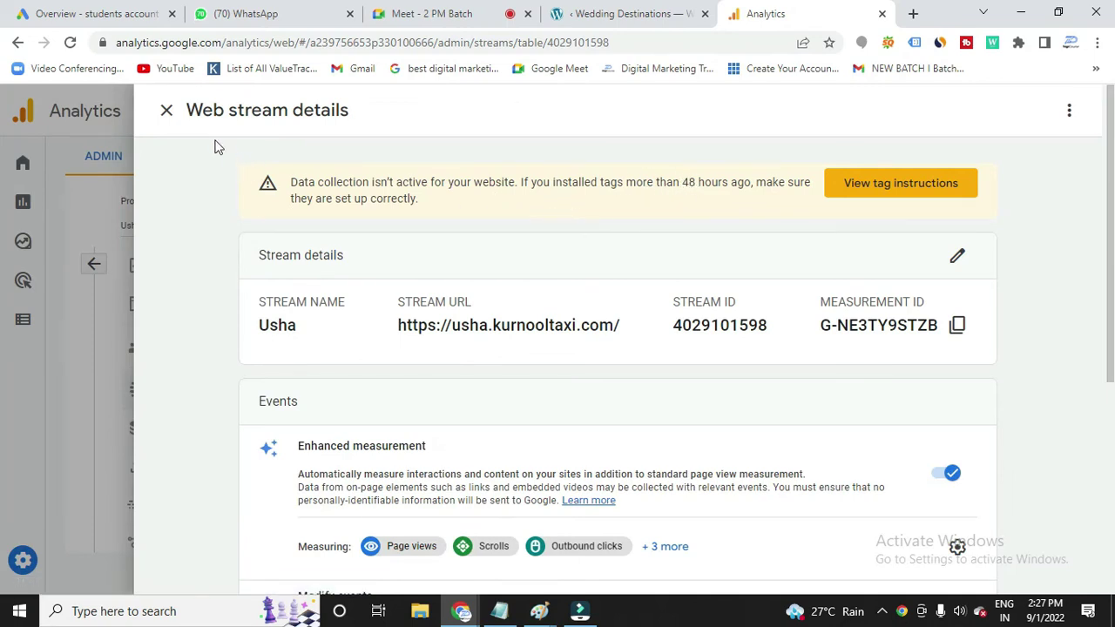
left_click(166, 110)
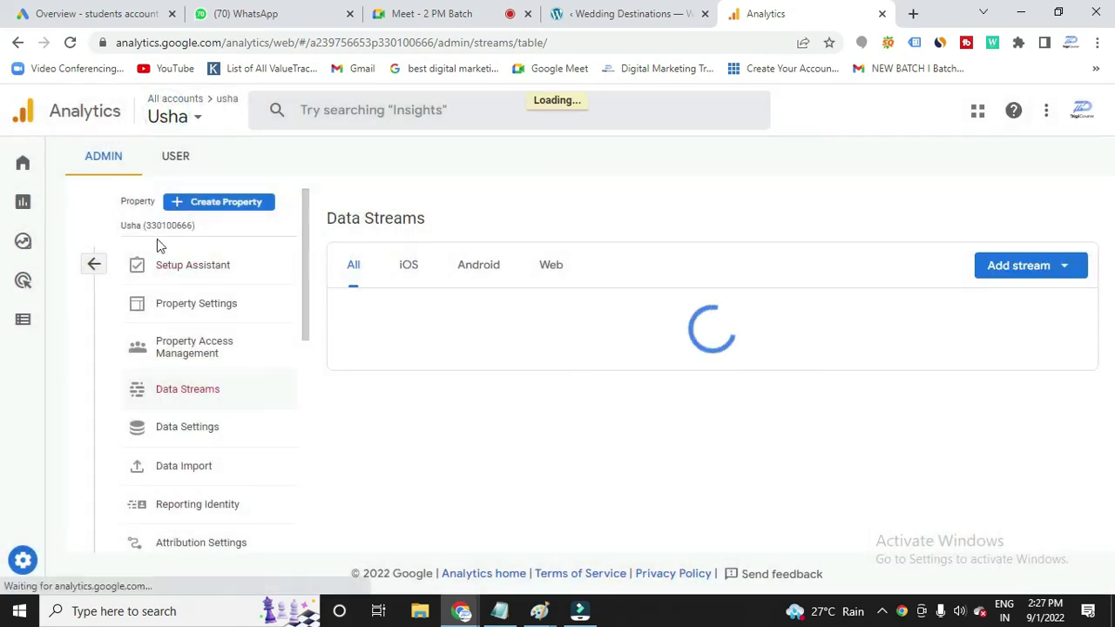
left_click(26, 169)
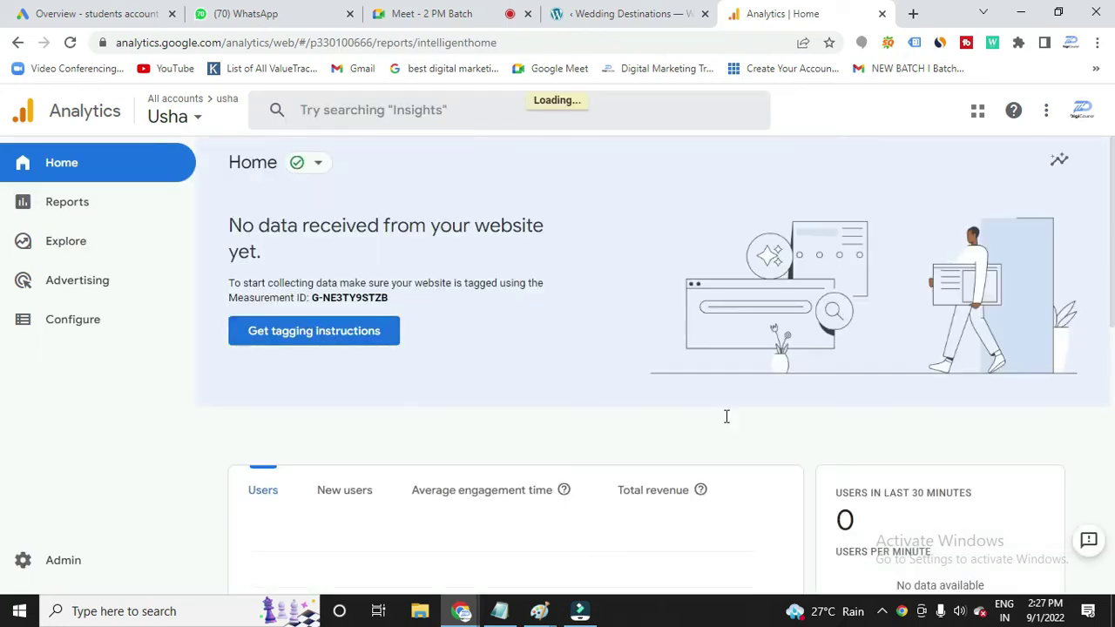
Review the remarketing steps in the Notepad notes, highlighting the GA4 website connection and "Enable google signals", and minimize the notes
left_click(499, 611)
left_click(189, 368)
left_click_drag(190, 367, 592, 367)
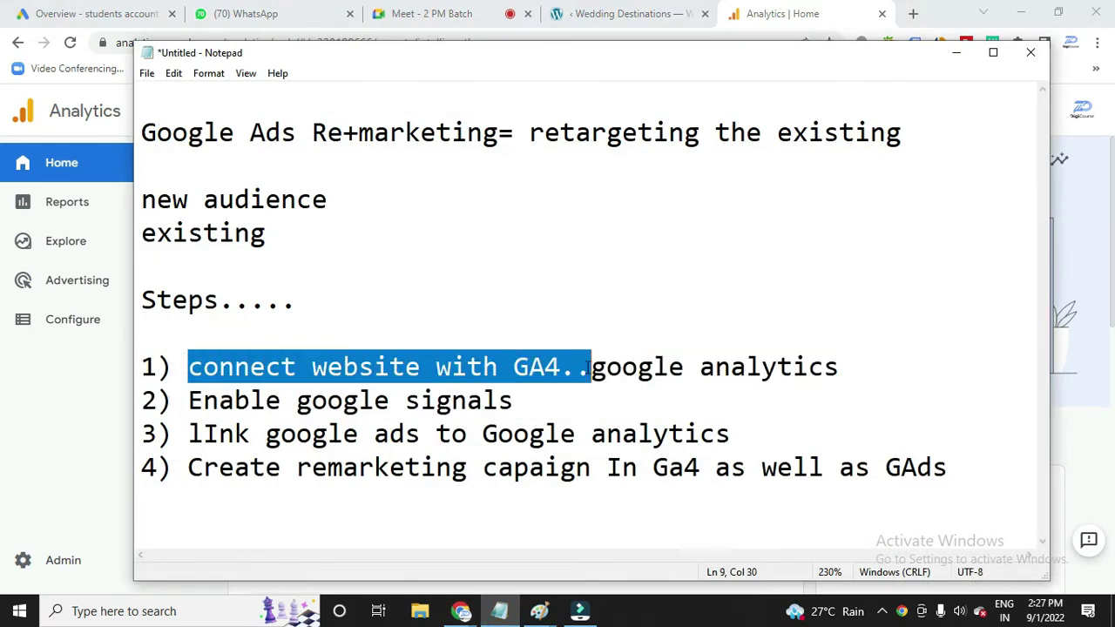
left_click(791, 370)
left_click(871, 366)
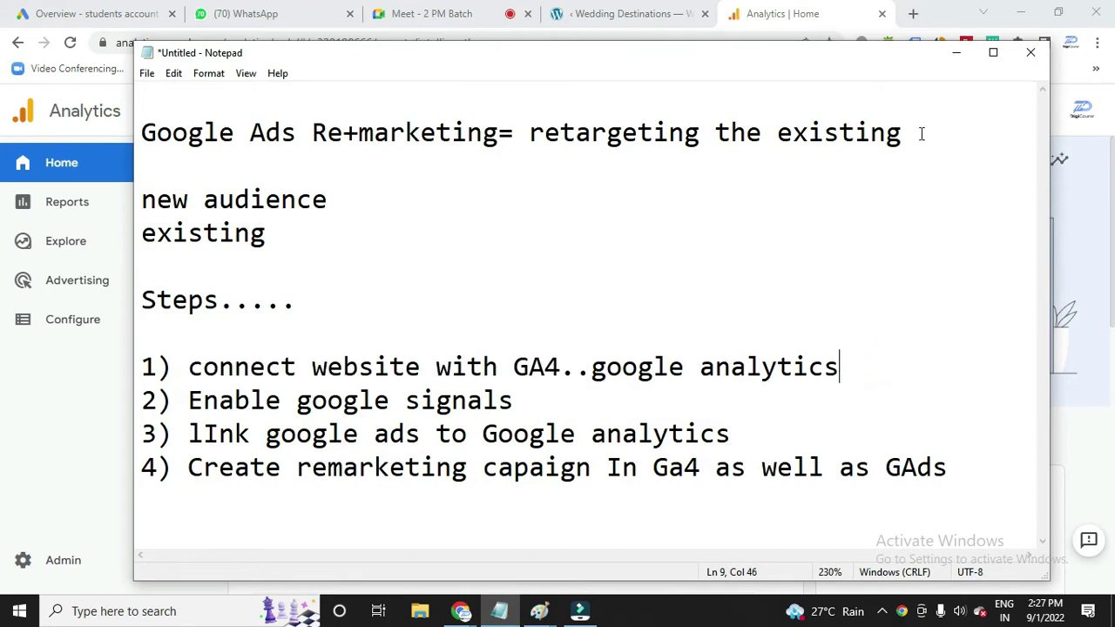
left_click_drag(190, 400, 503, 401)
left_click(563, 403)
left_click(955, 56)
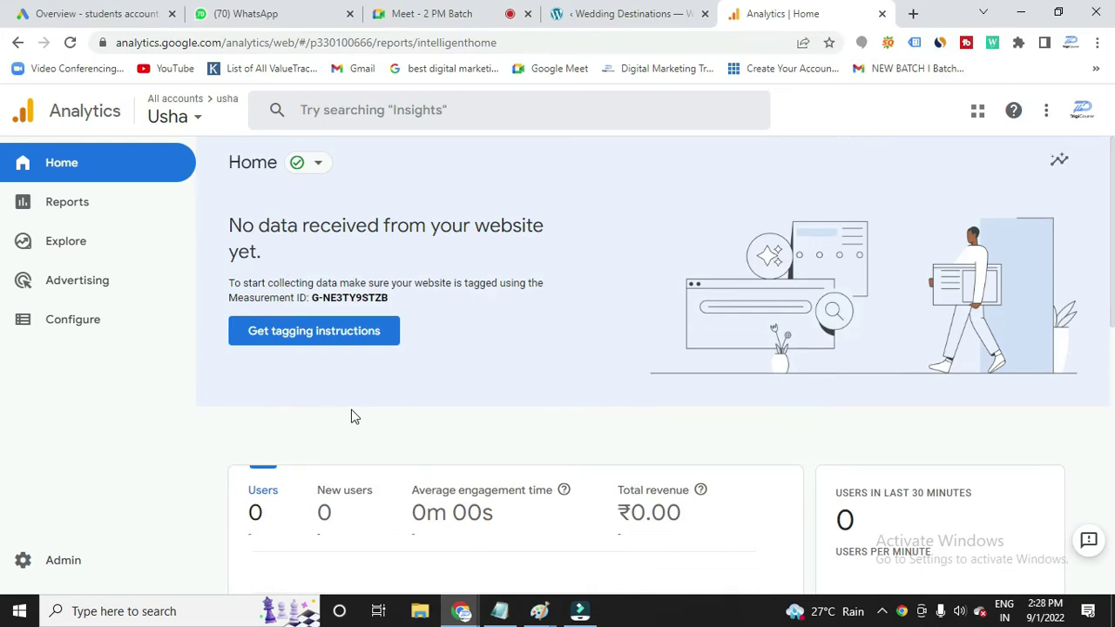
Open the property's Data Collection settings in the Analytics admin area and look over the Google signals and other collection options
left_click(66, 563)
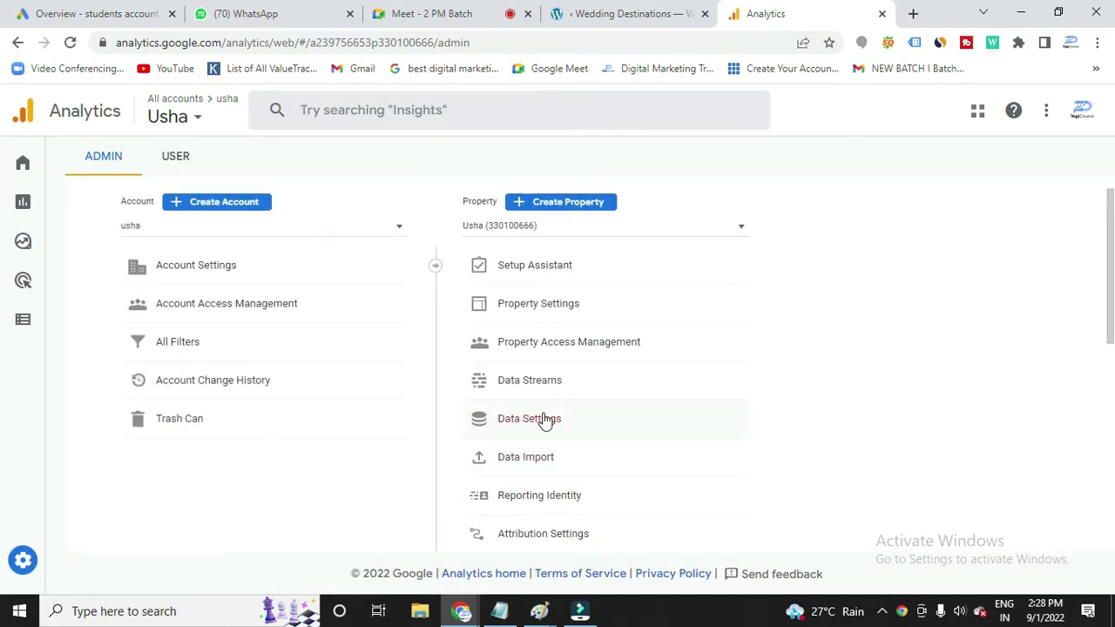
left_click(529, 418)
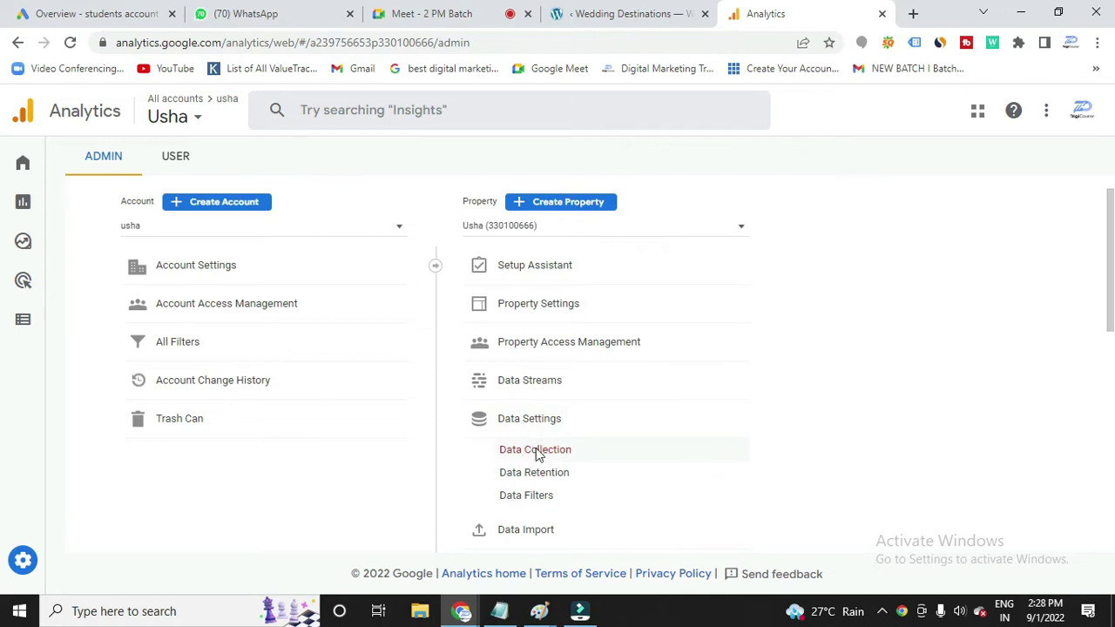
left_click(536, 450)
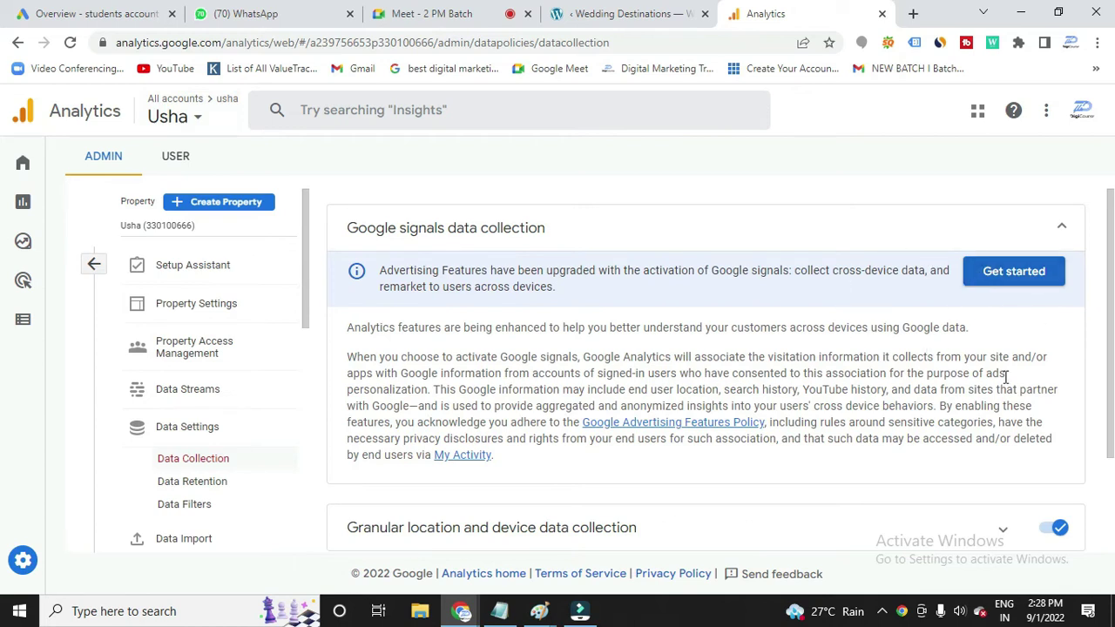
scroll(473, 465, "down", 2)
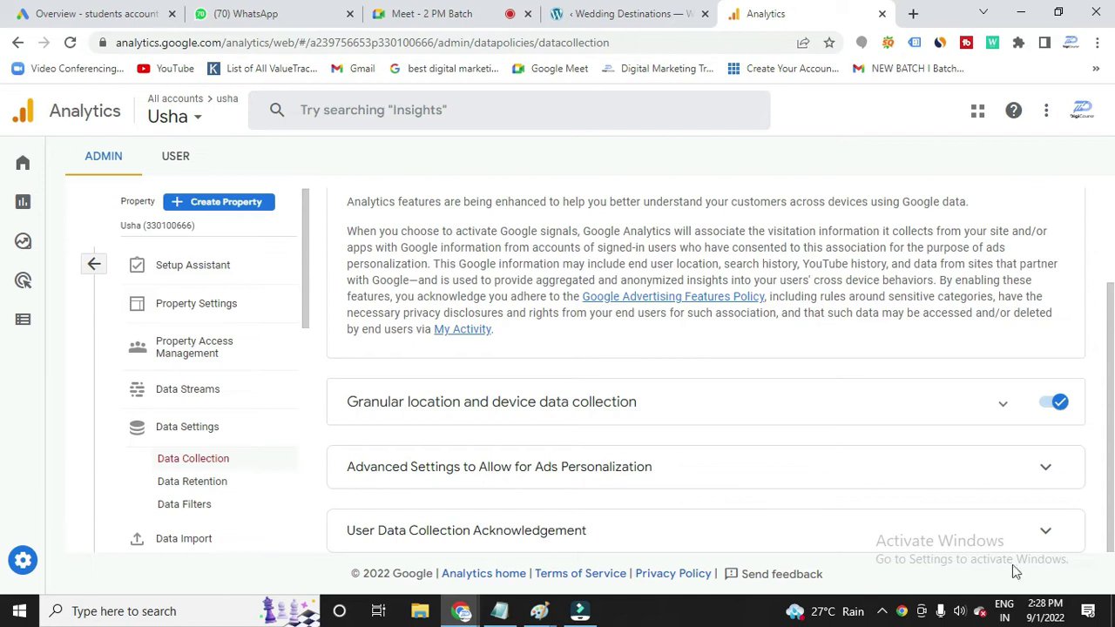
Expand the User Data Collection Acknowledgement section and acknowledge the user data collection terms
left_click(1045, 531)
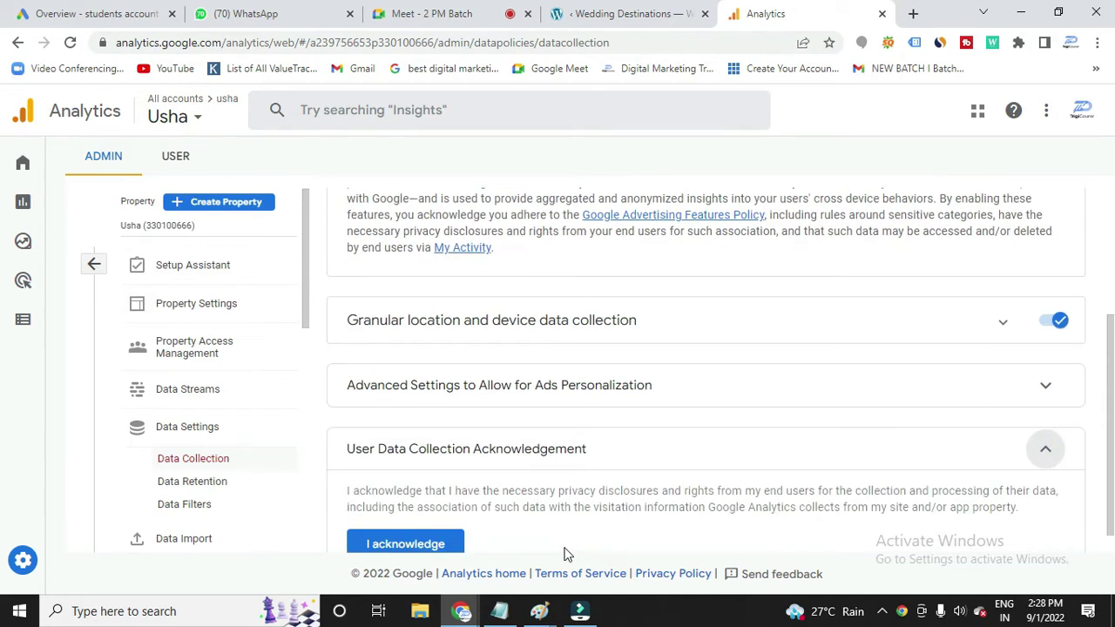
left_click(400, 520)
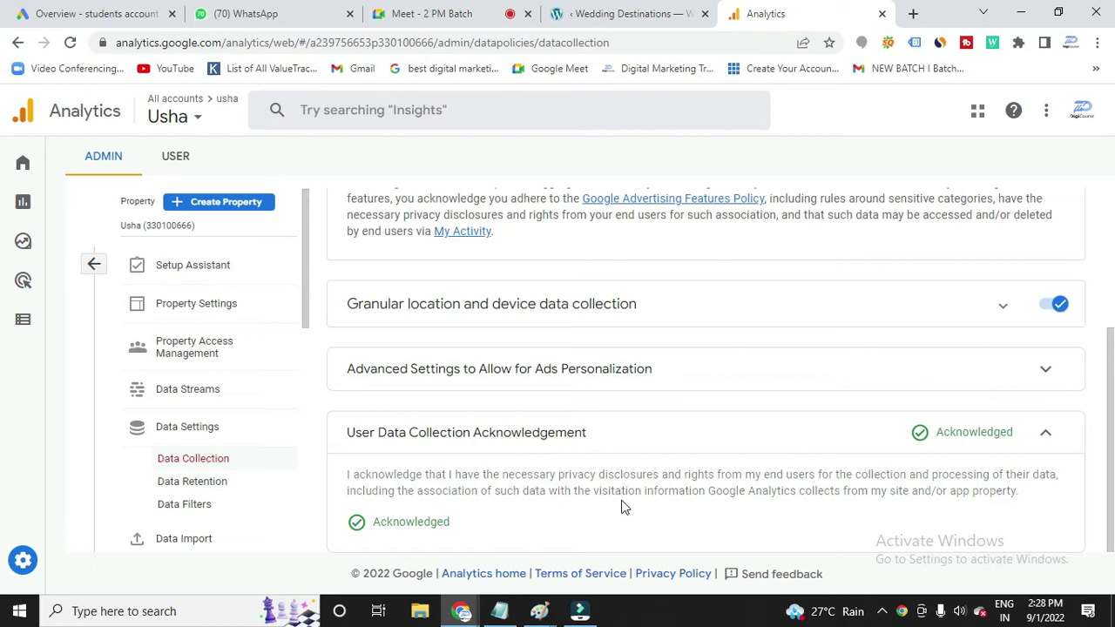
Expand and review the granular location and device data collection and advanced ads personalization settings, and return to the Admin overview
scroll(622, 507, "up", 1)
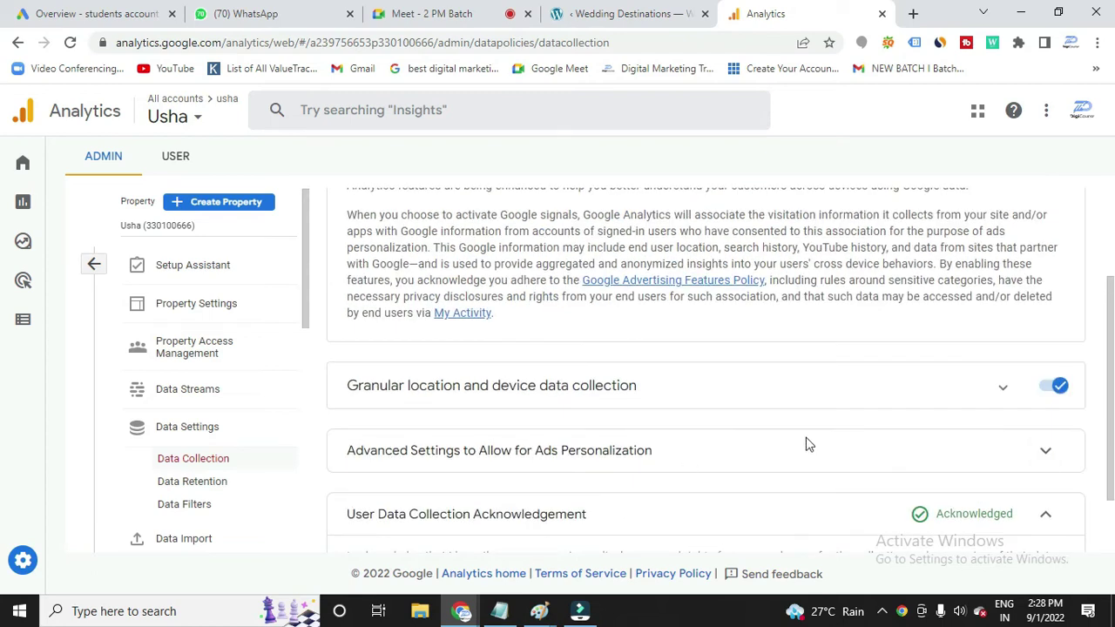
left_click(1004, 392)
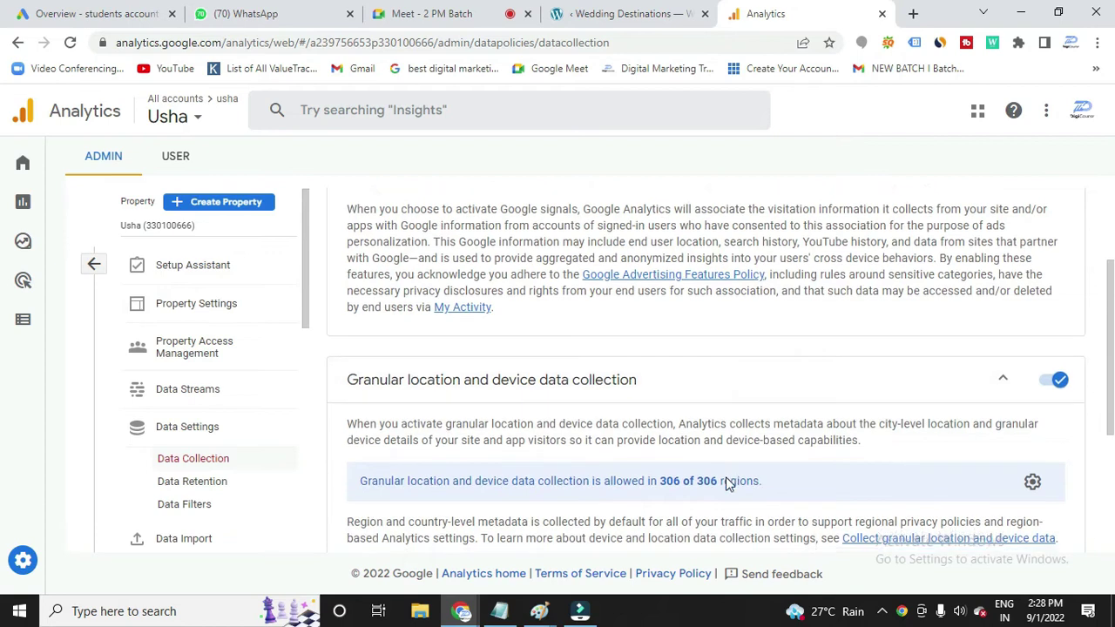
scroll(728, 484, "down", 3)
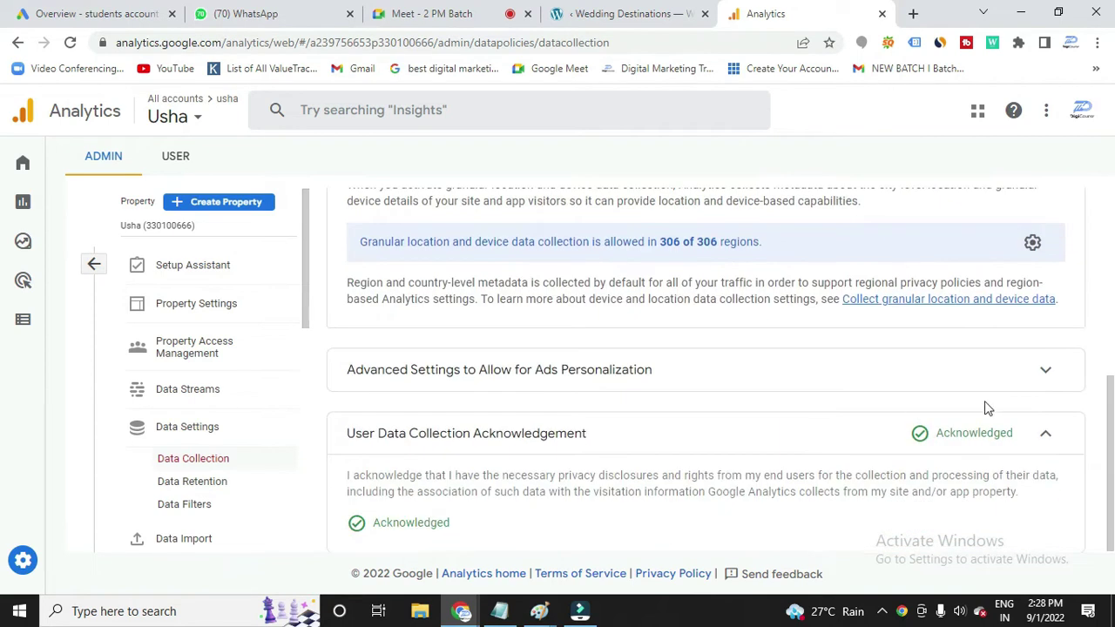
left_click(1057, 377)
scroll(663, 499, "down", 3)
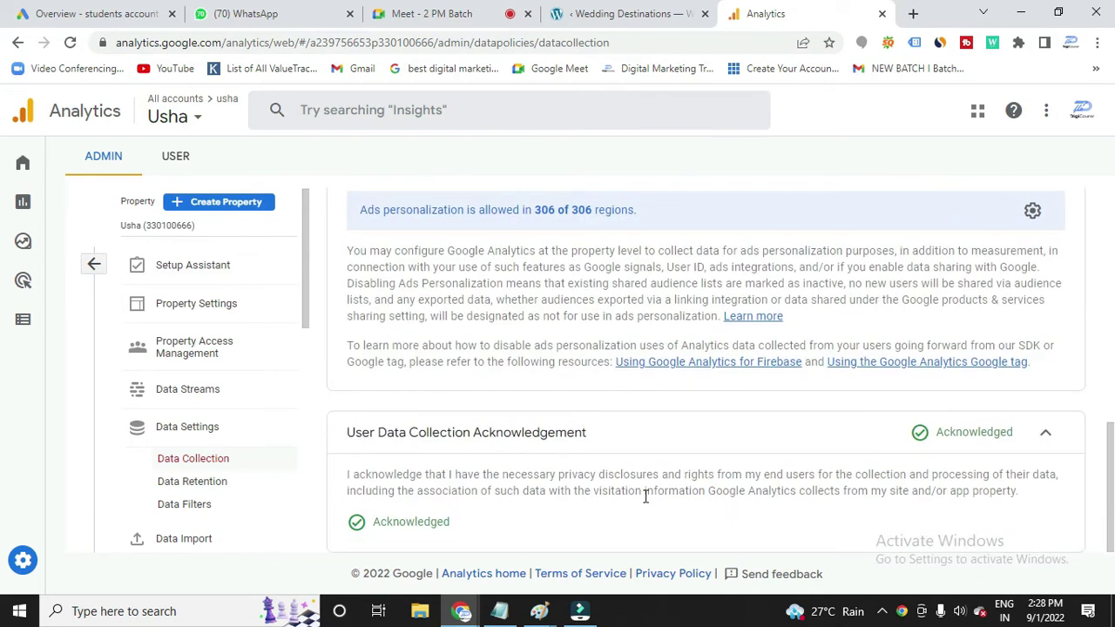
scroll(645, 496, "up", 6)
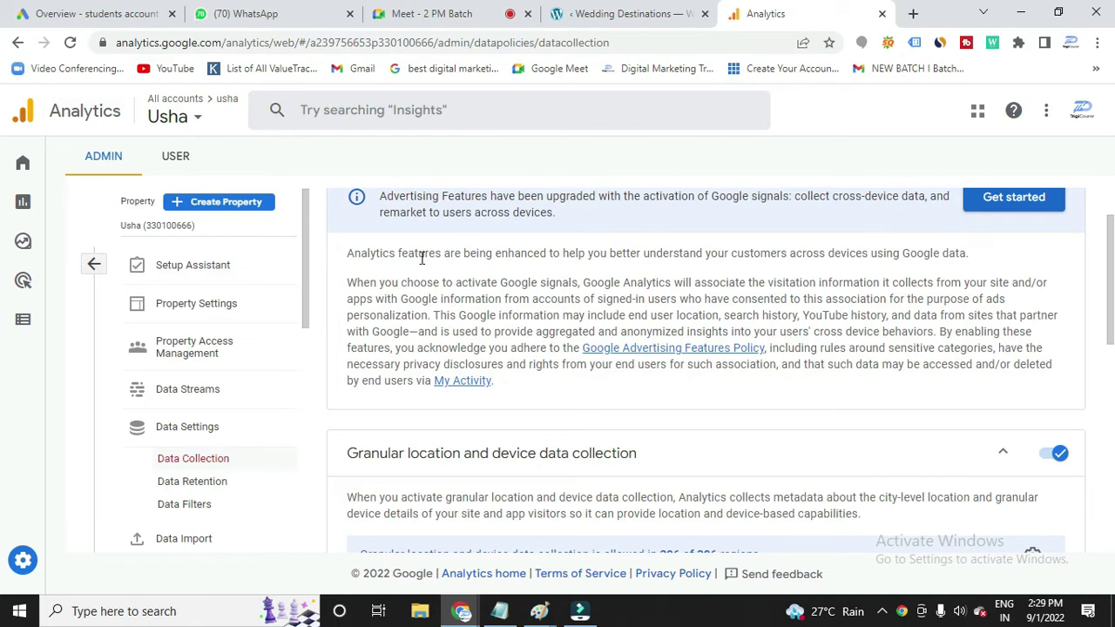
scroll(548, 392, "up", 1)
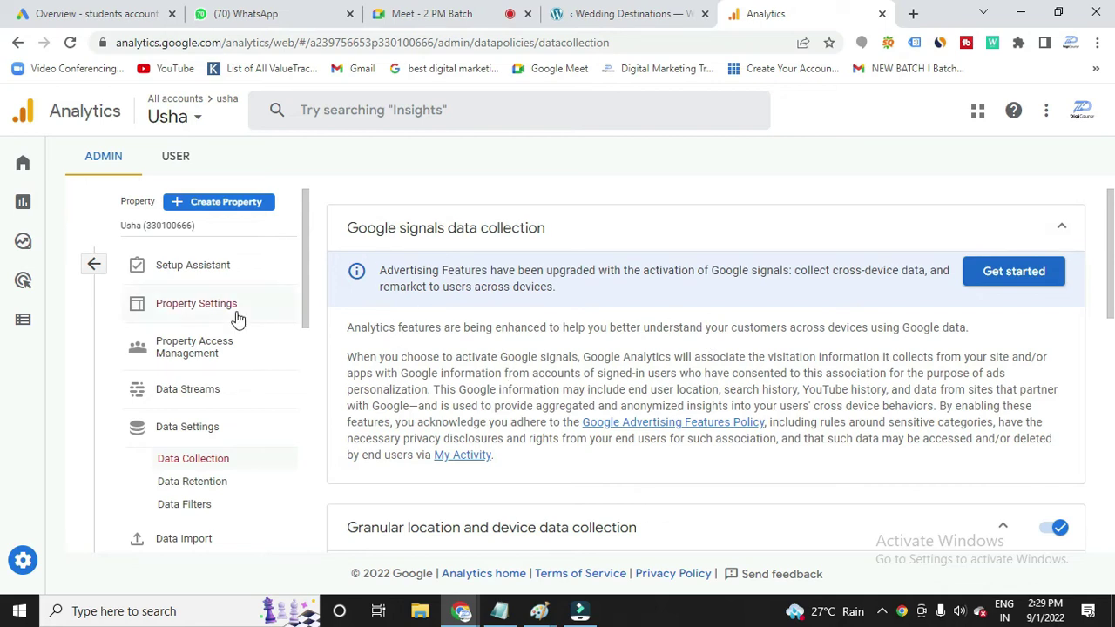
left_click(96, 266)
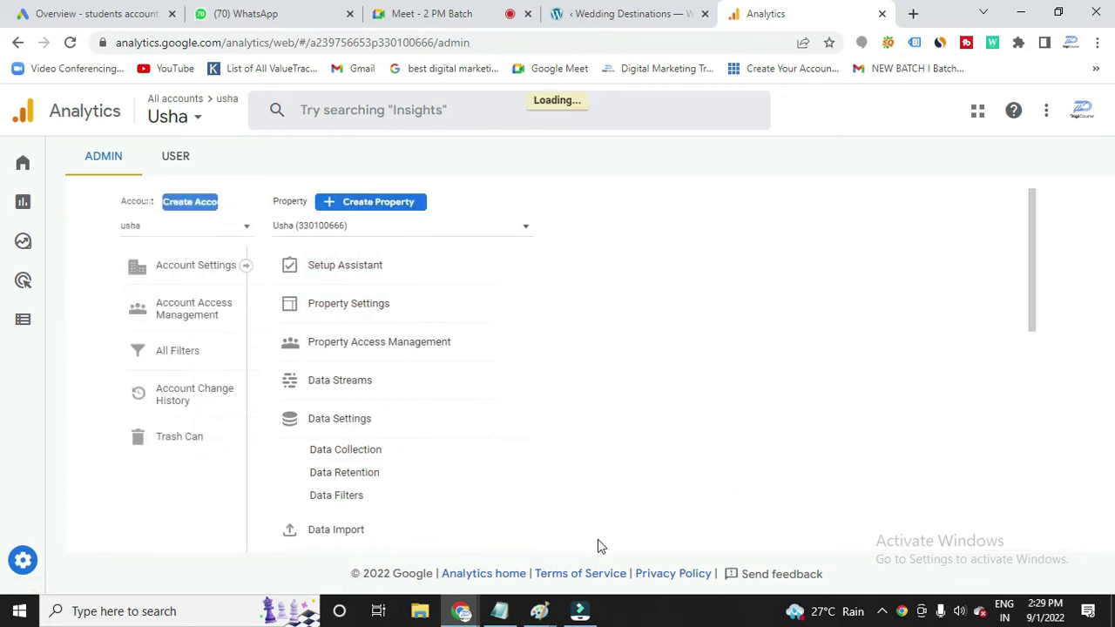
Review the Notepad remarketing steps, highlighting "Enable google signals" and "lInk google ads to Google analytics", and minimize the notes
left_click(501, 614)
left_click_drag(188, 400, 530, 396)
left_click(544, 399)
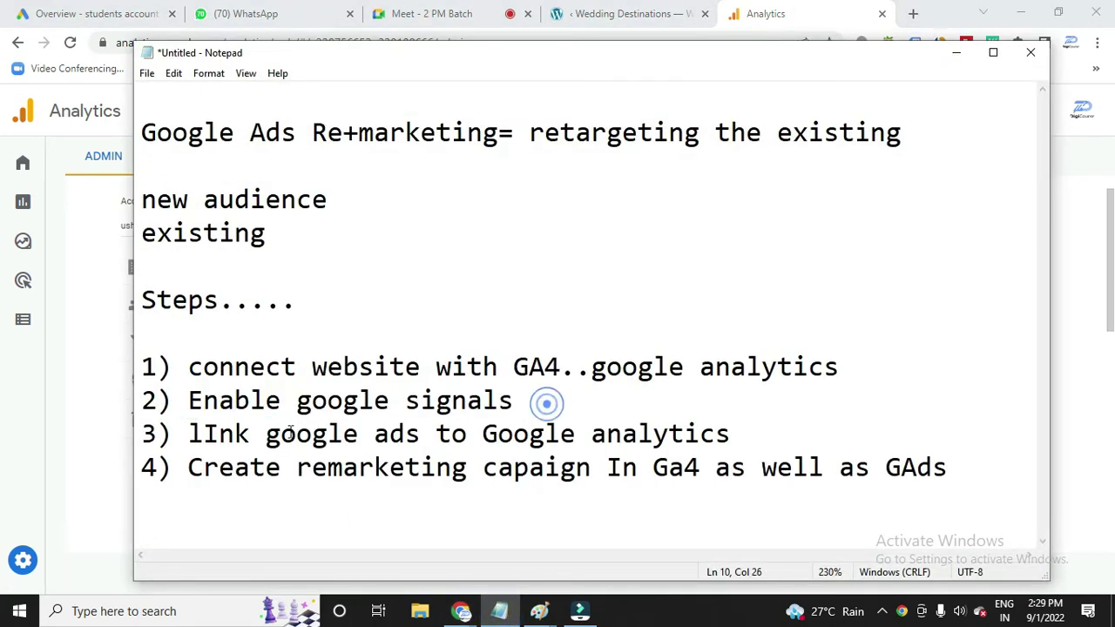
left_click(189, 433)
left_click_drag(189, 434, 745, 432)
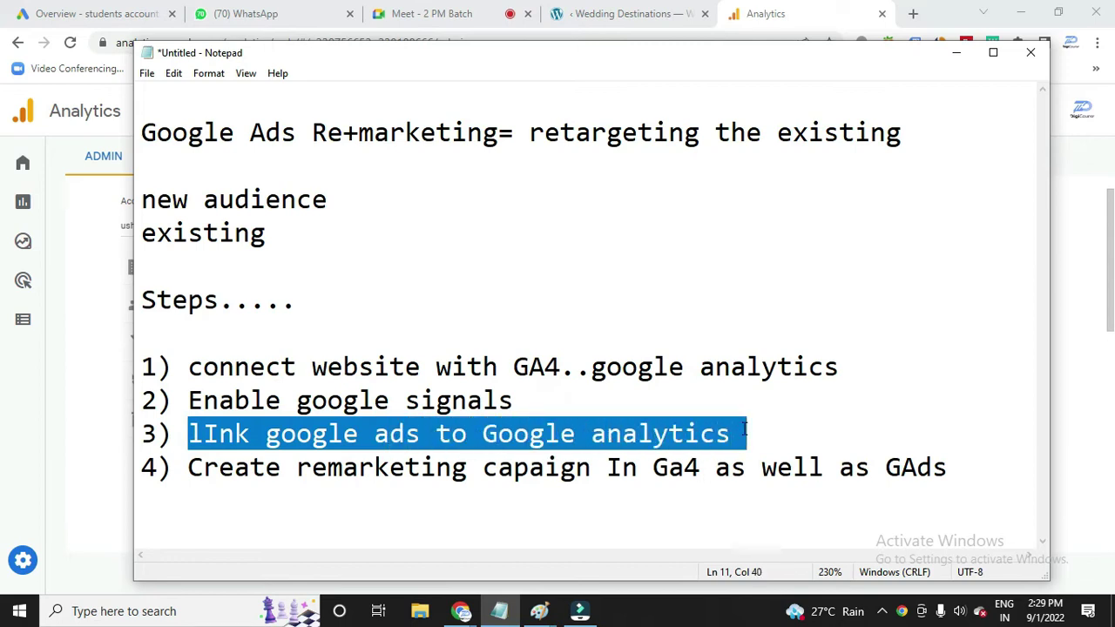
left_click(745, 429)
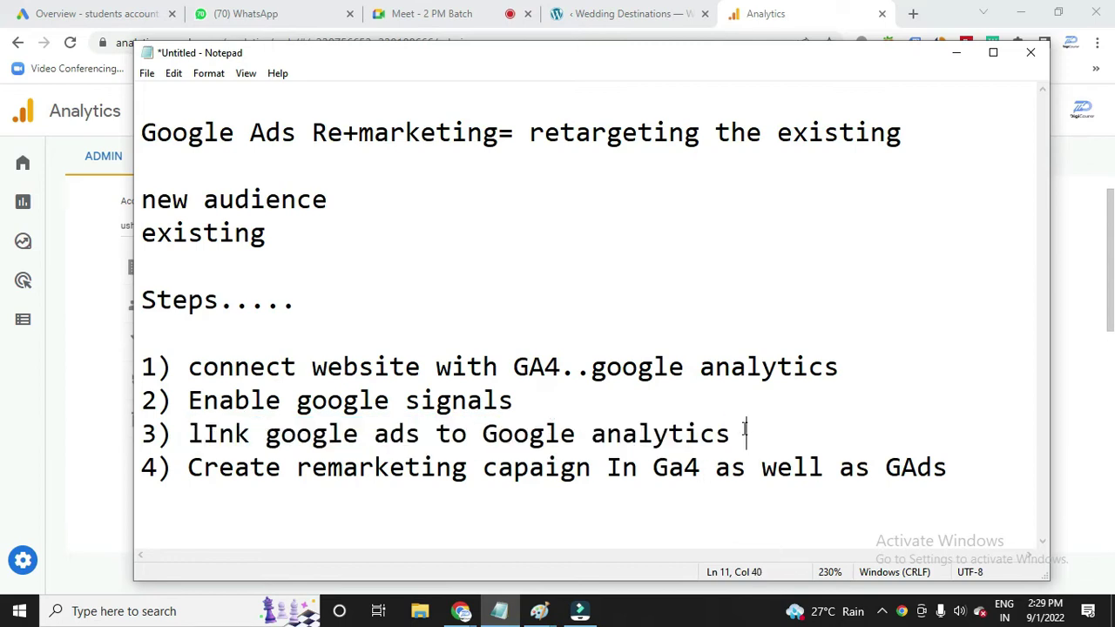
left_click(953, 55)
Start a new Google Ads link for the Analytics property and open the list of manageable Google Ads accounts
scroll(565, 522, "down", 1)
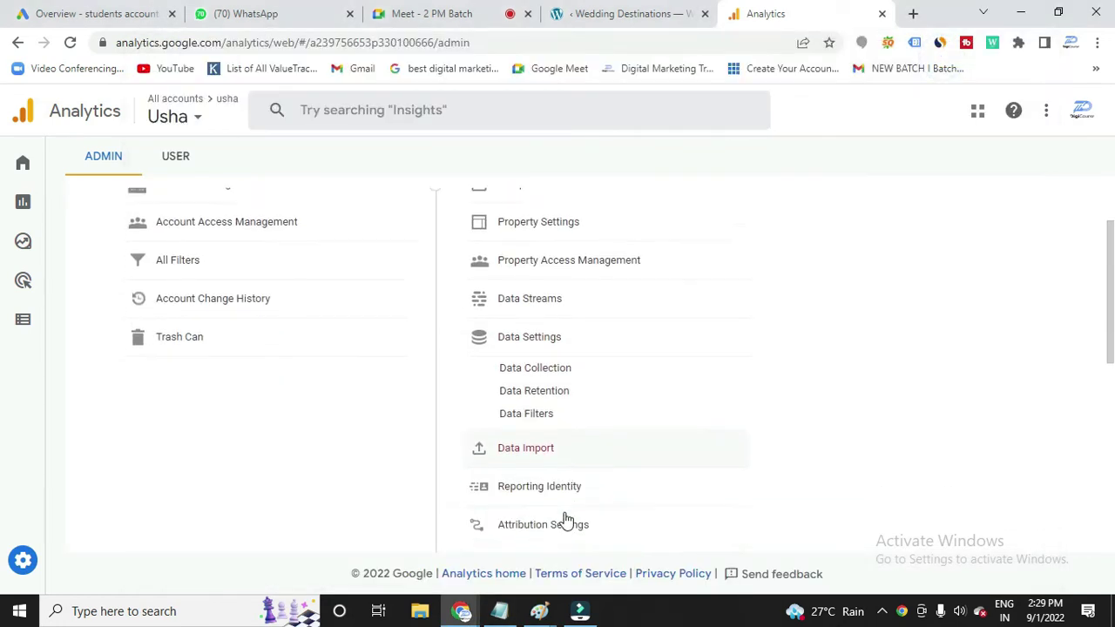
scroll(566, 521, "down", 5)
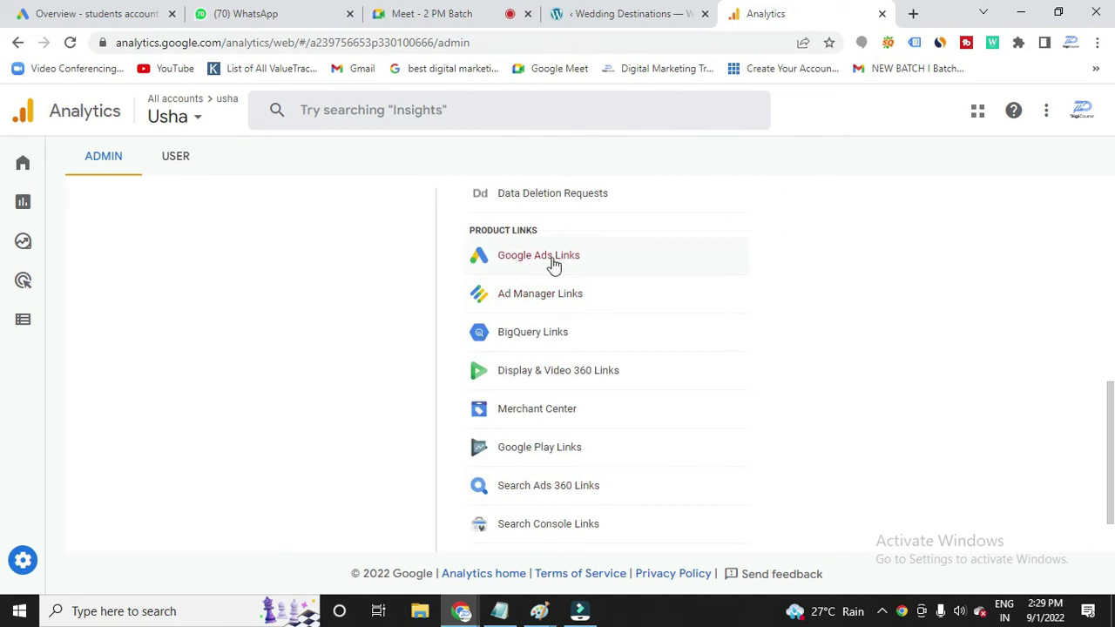
left_click(552, 260)
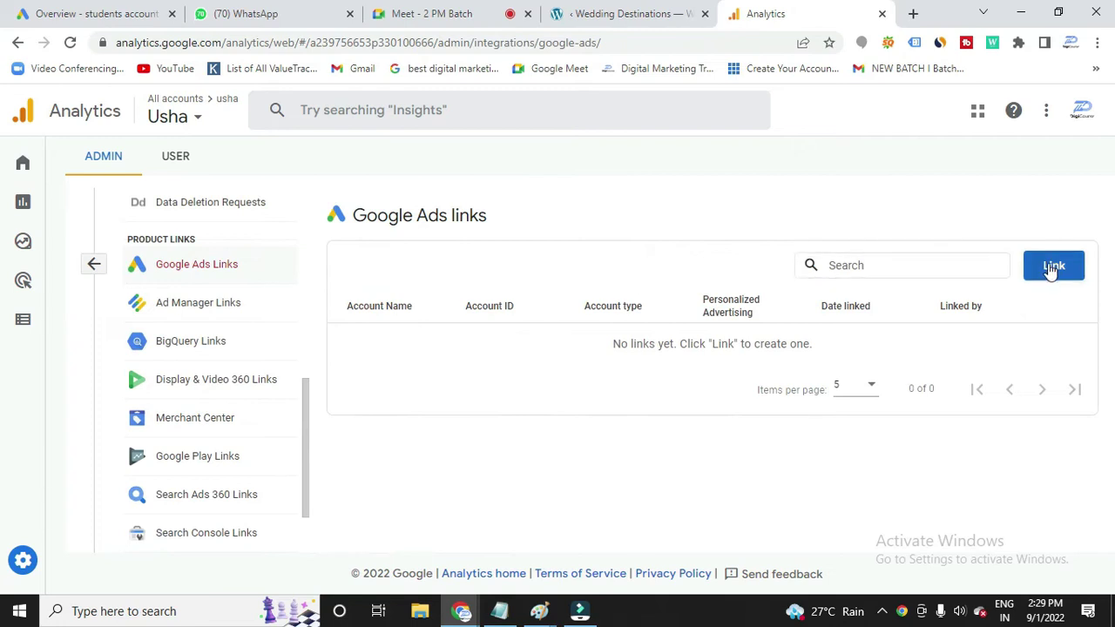
left_click(1051, 268)
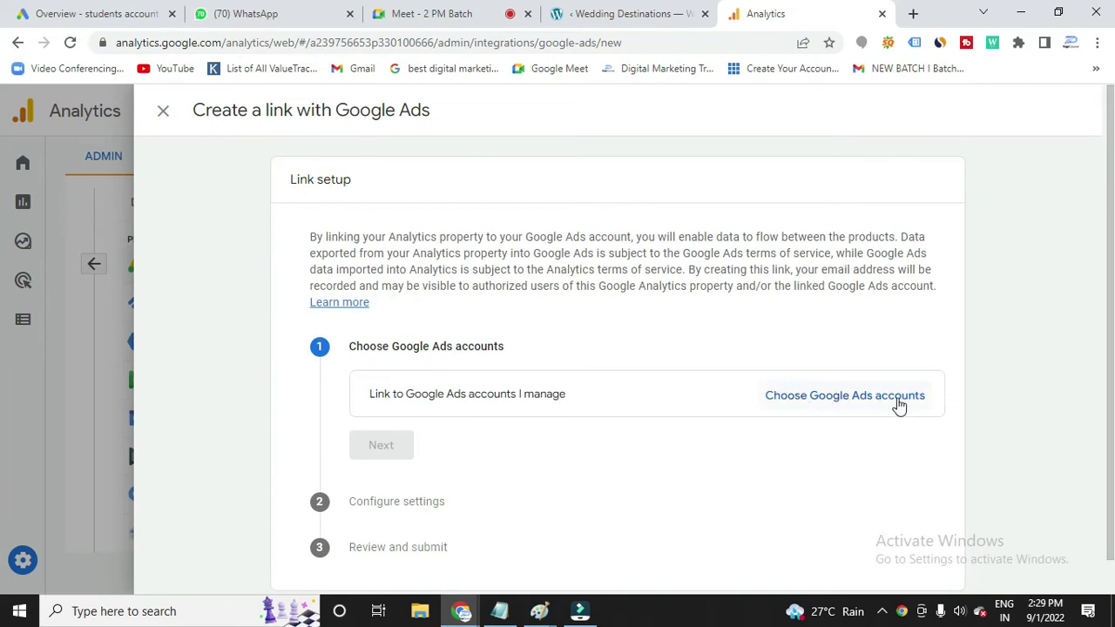
left_click(854, 403)
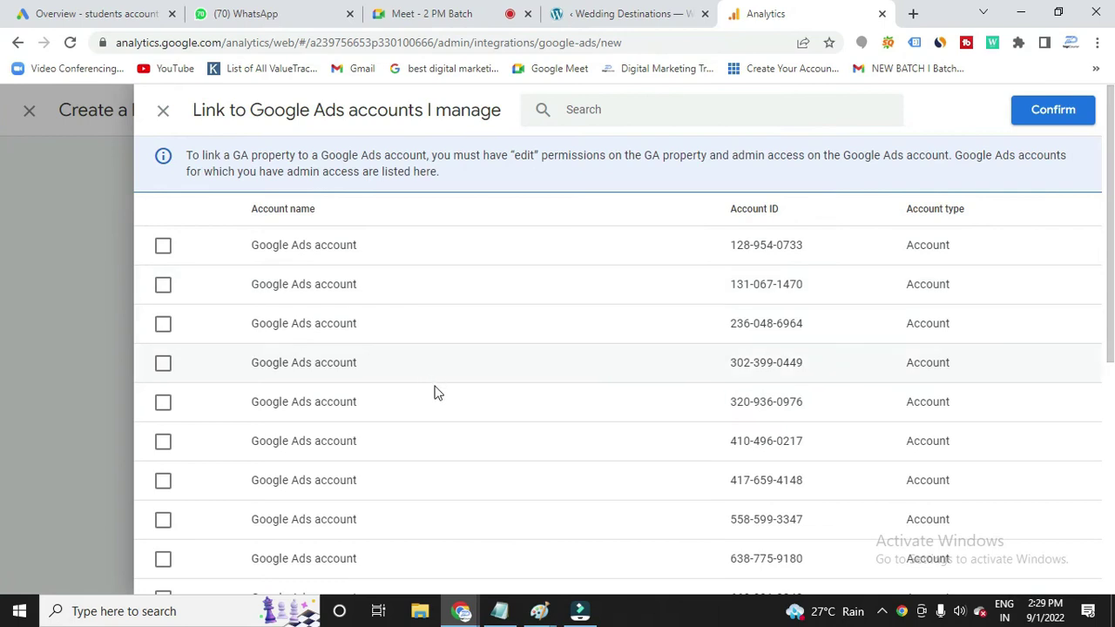
Check the active account in Google Ads, return to Analytics, and select and confirm "students account" for the link
scroll(438, 394, "down", 5)
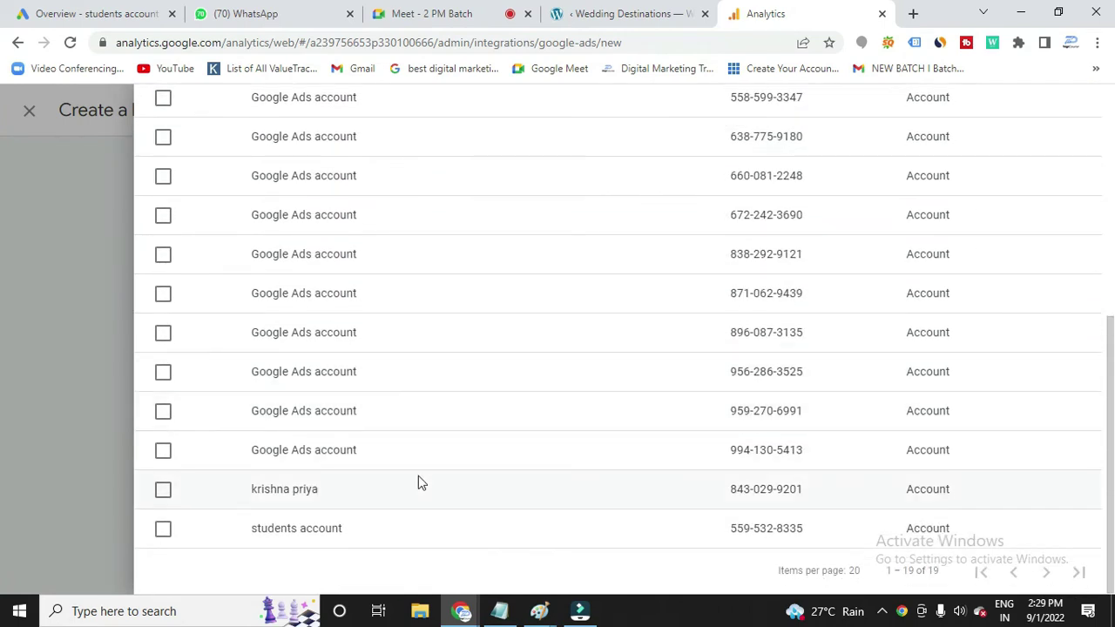
left_click(78, 16)
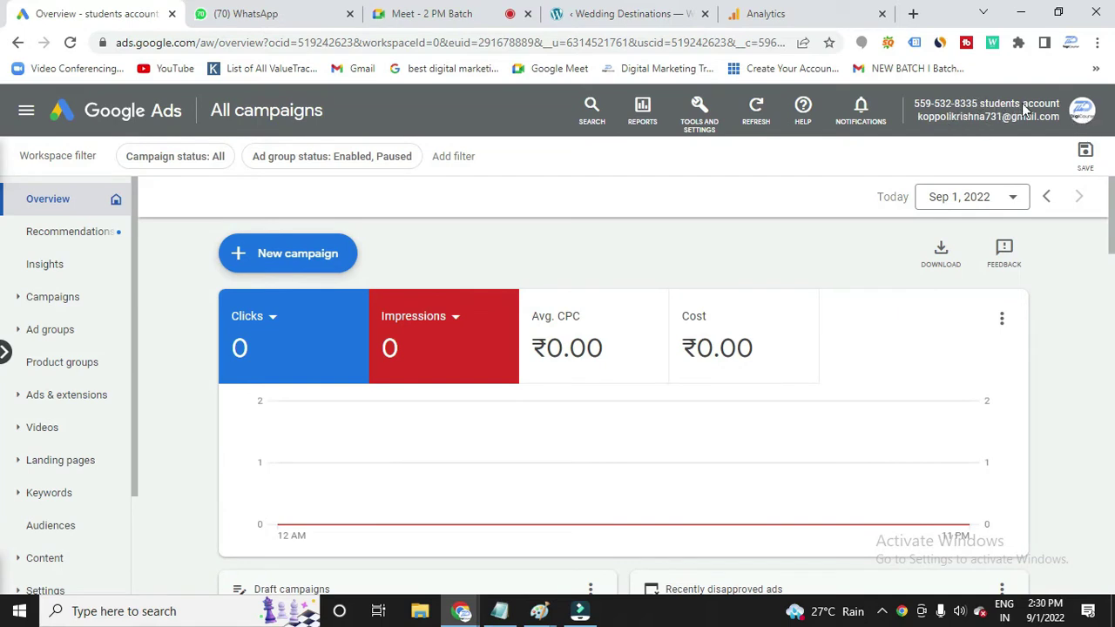
left_click(736, 16)
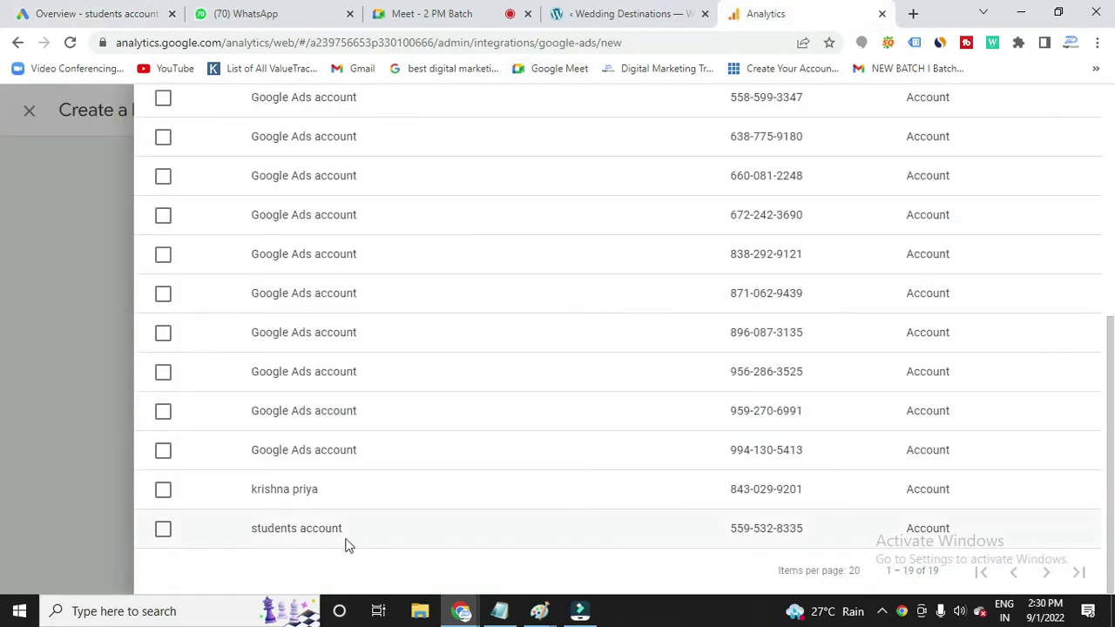
left_click(163, 528)
scroll(452, 484, "down", 2)
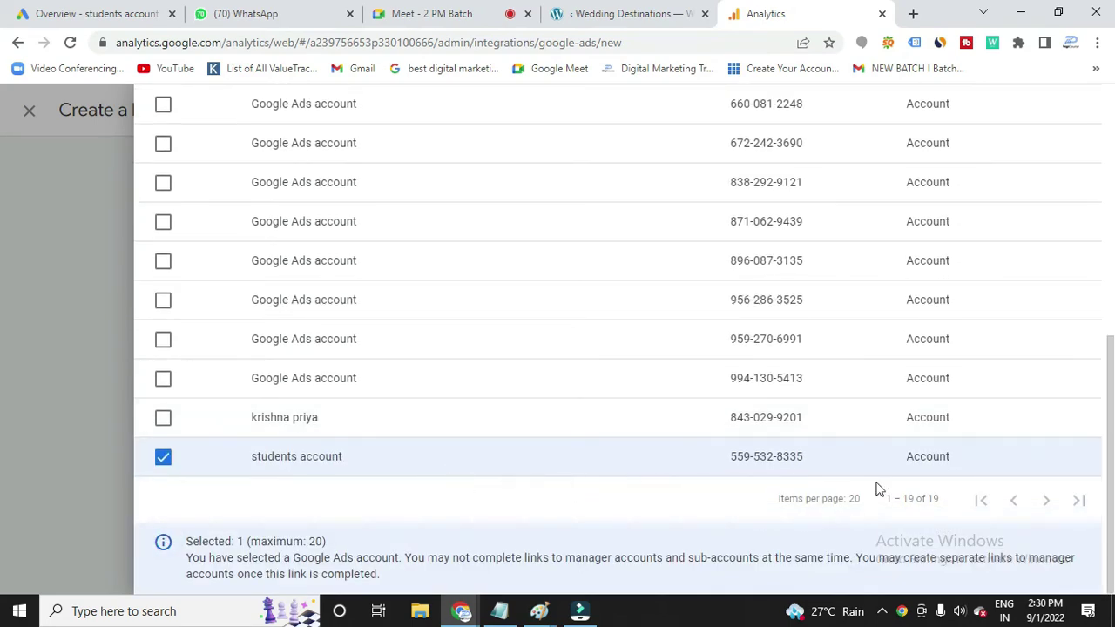
scroll(466, 483, "up", 6)
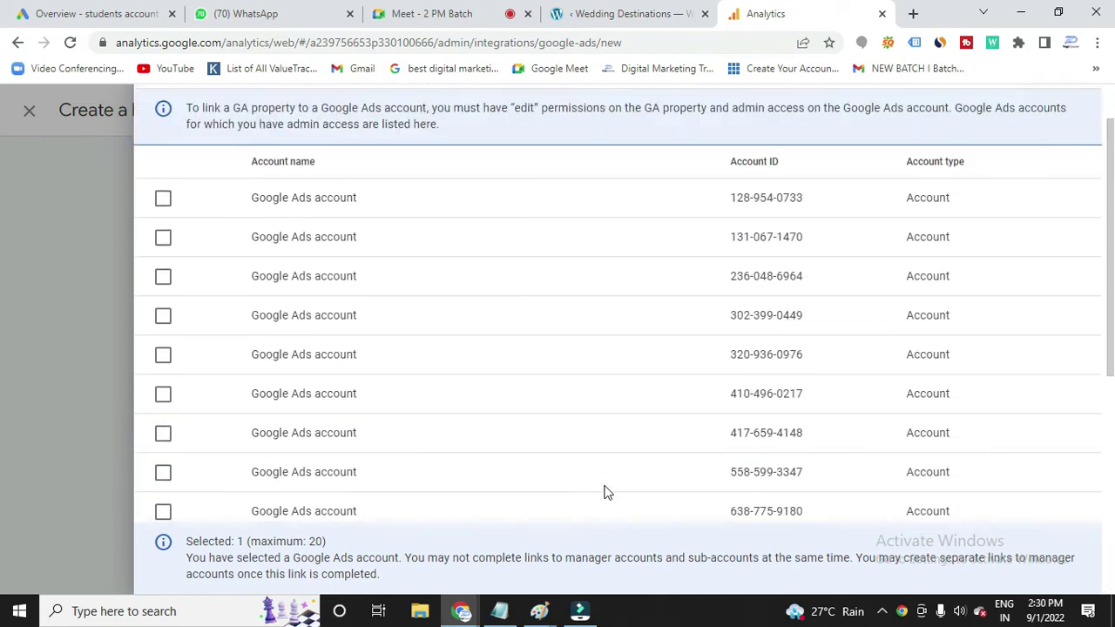
scroll(466, 506, "down", 5)
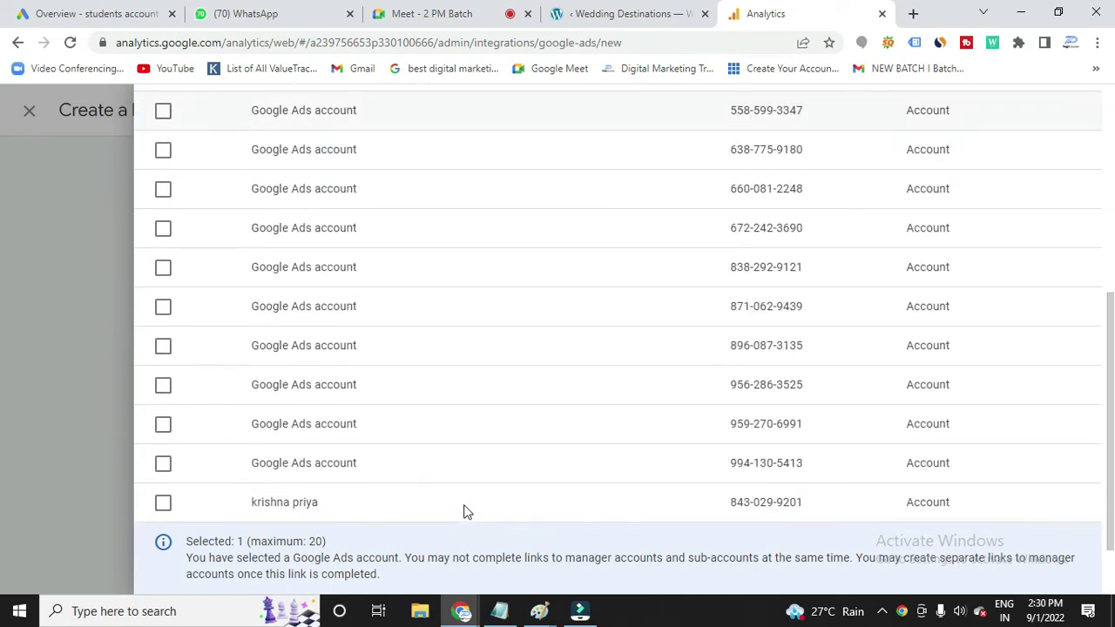
scroll(932, 341, "up", 6)
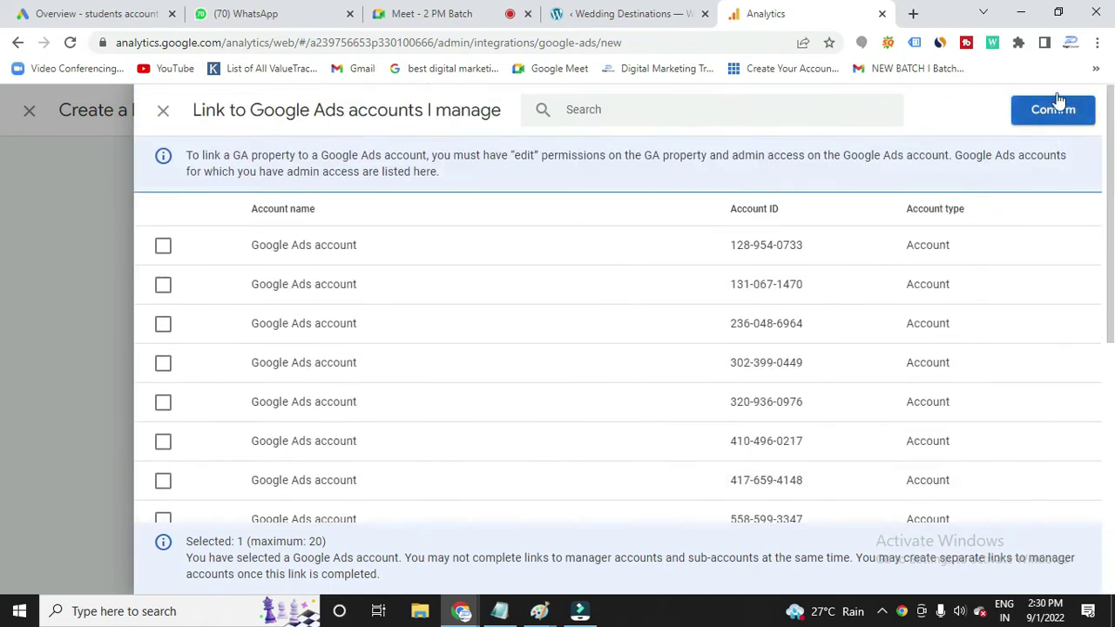
left_click(1045, 100)
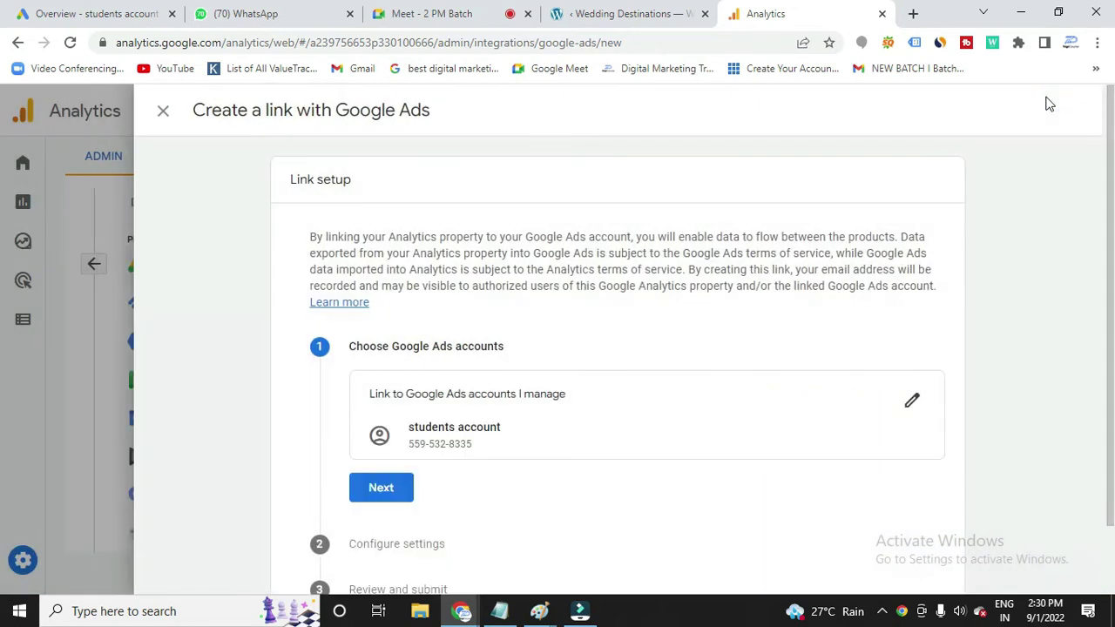
Keep Personalized Advertising and auto-tagging on the selected accounts enabled, and submit the Google Ads link
left_click(386, 490)
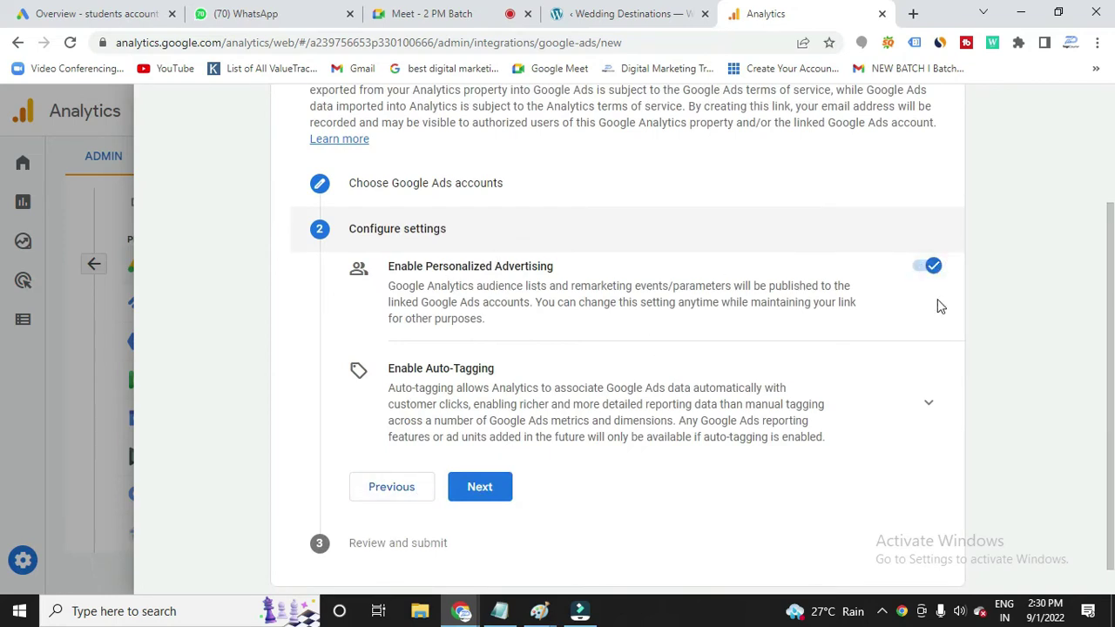
left_click(928, 406)
scroll(753, 444, "down", 2)
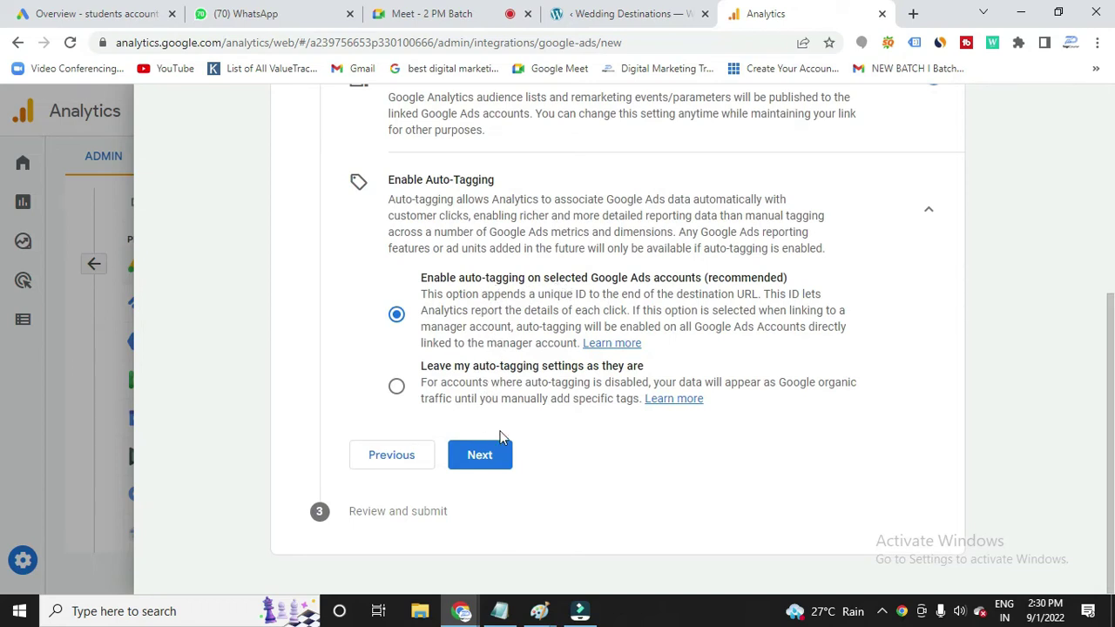
left_click(480, 455)
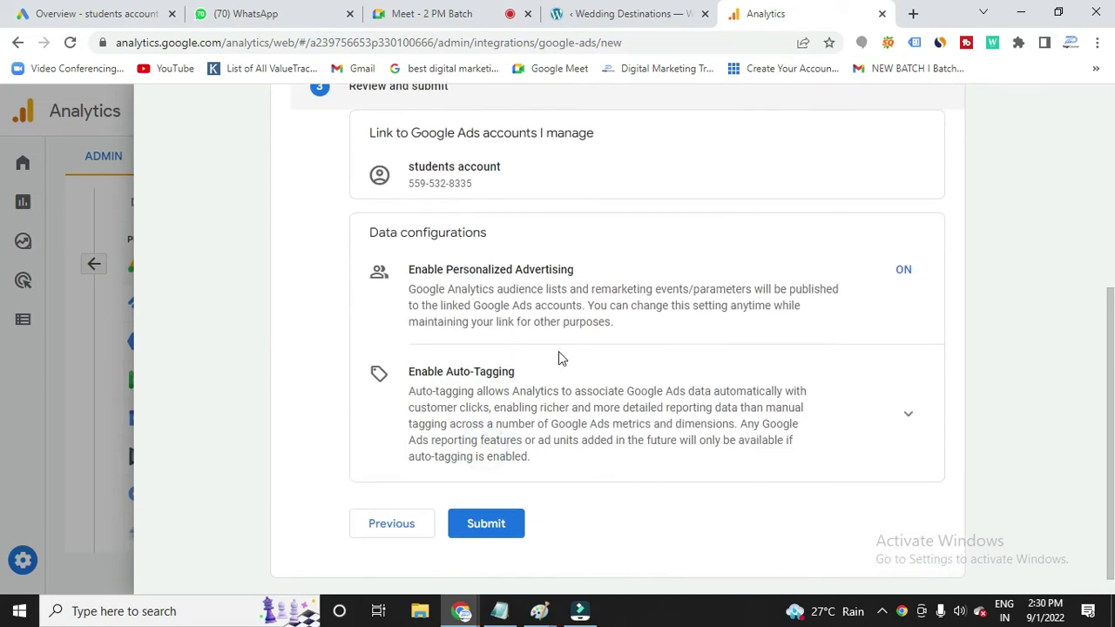
left_click(482, 525)
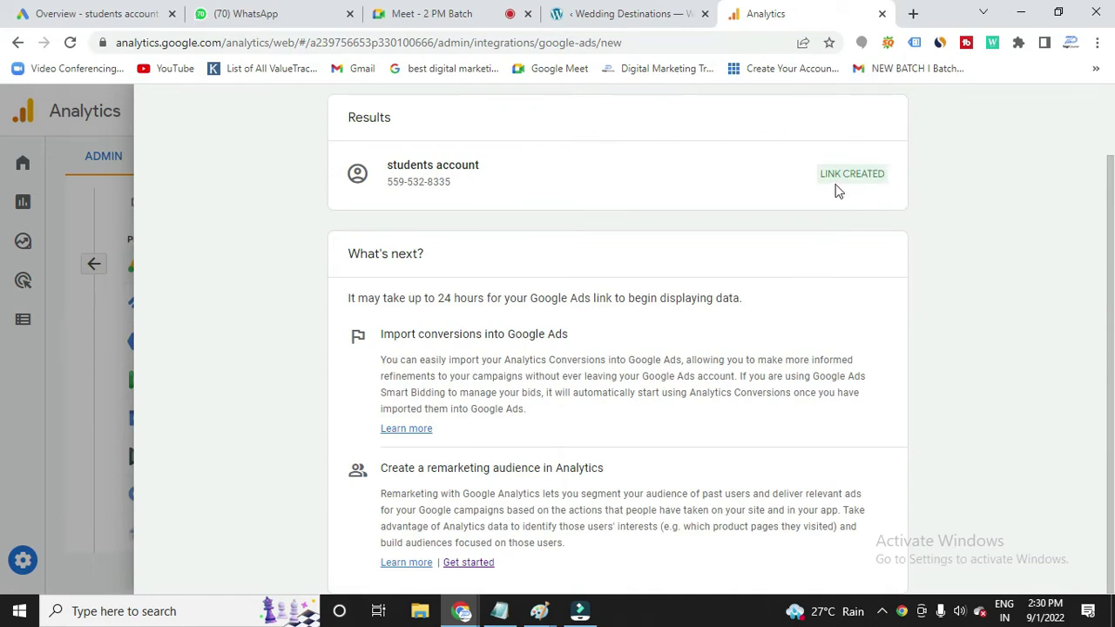
scroll(585, 354, "up", 2)
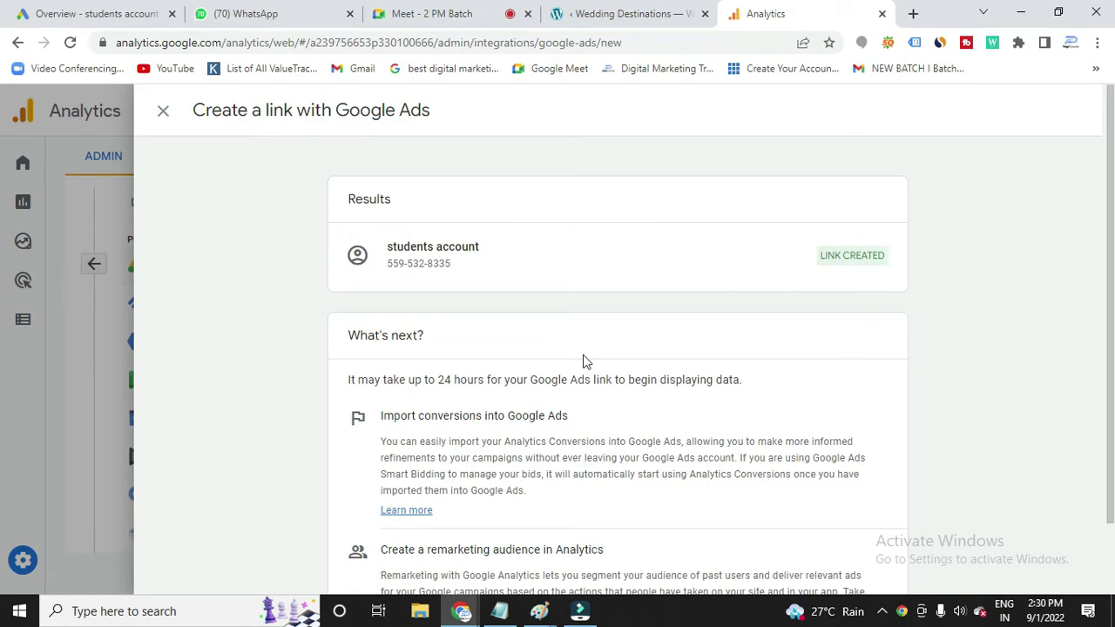
Switch to Google Ads, hide the inactive-account notice, and open the Google Analytics (GA4) & Firebase details in Linked accounts to check the link
left_click(96, 14)
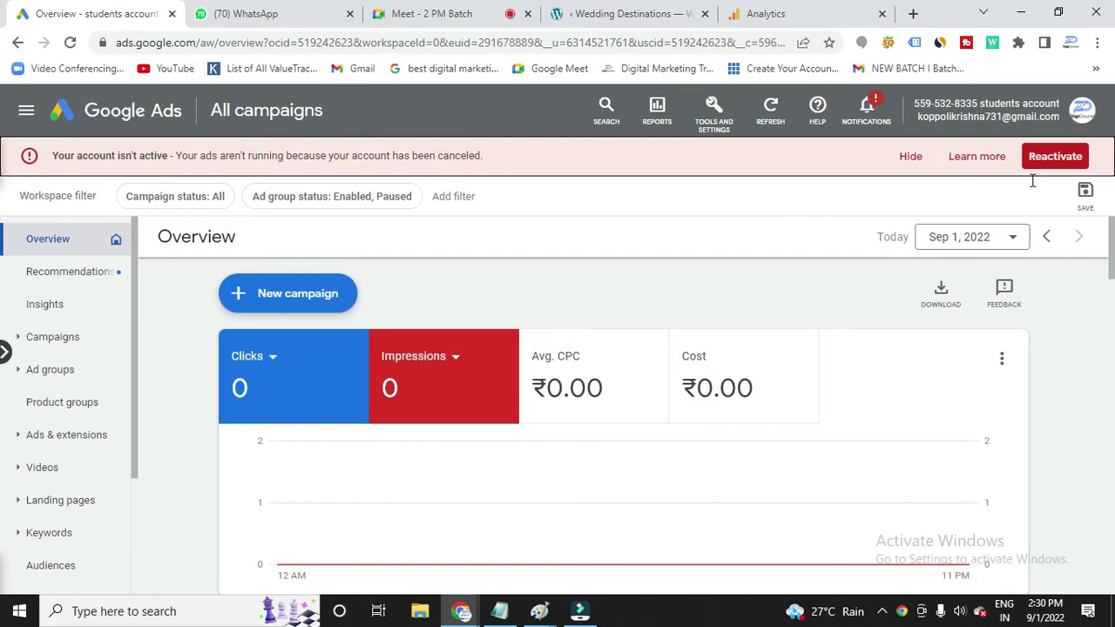
left_click(910, 156)
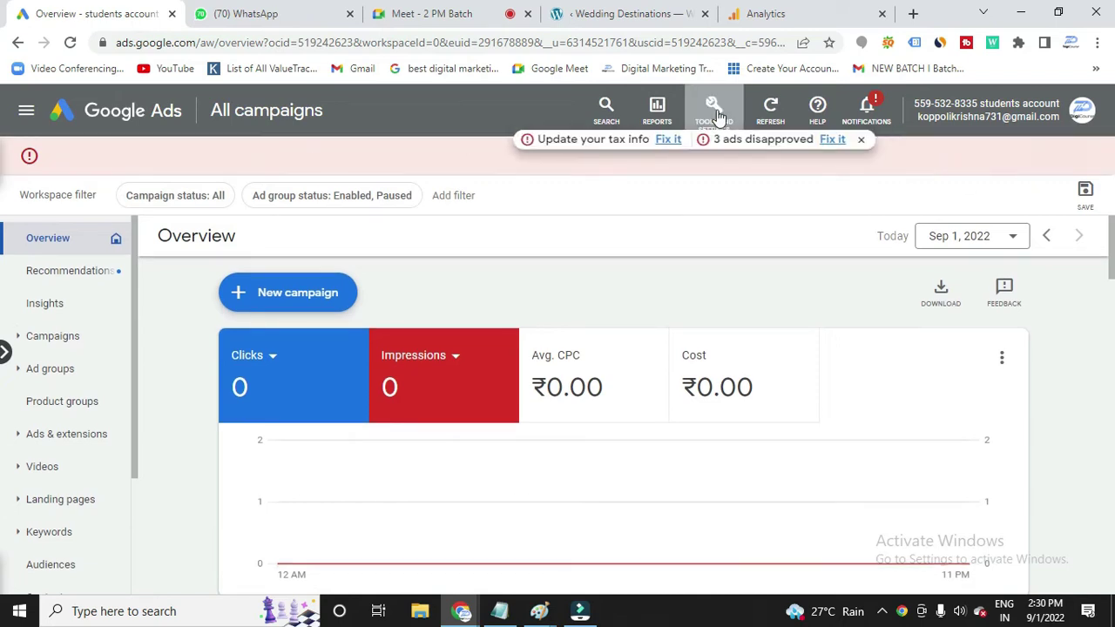
left_click(716, 116)
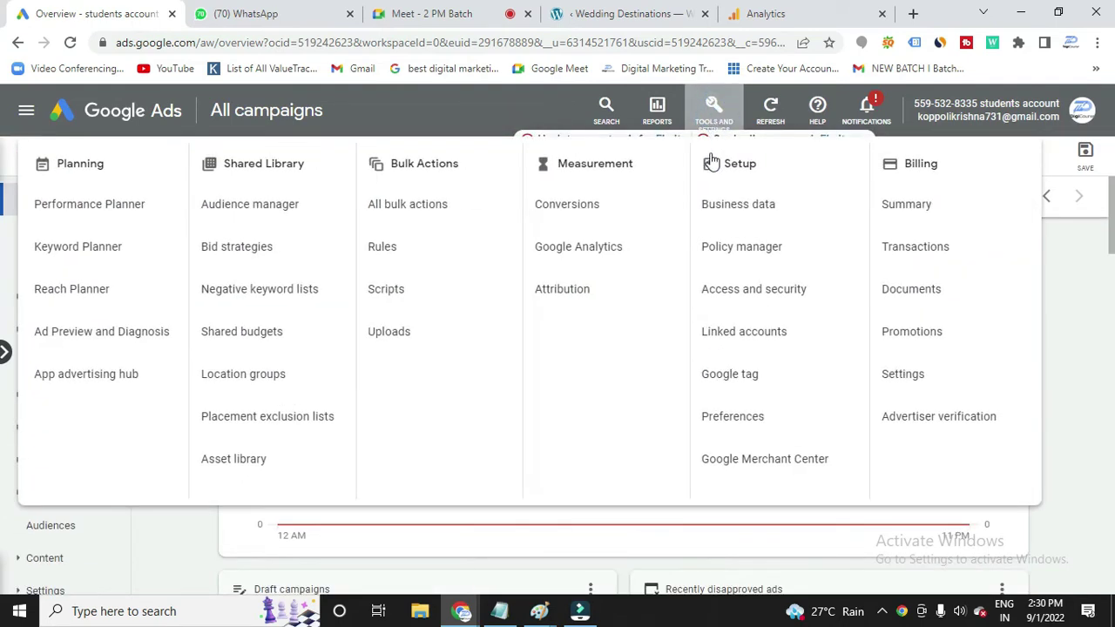
left_click(749, 338)
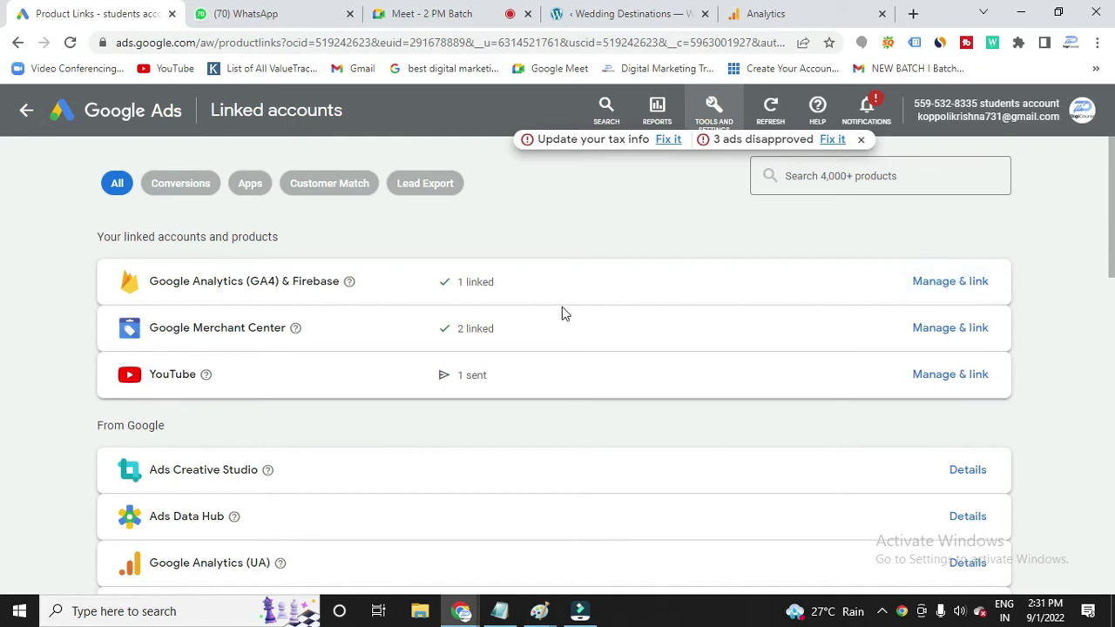
left_click(968, 282)
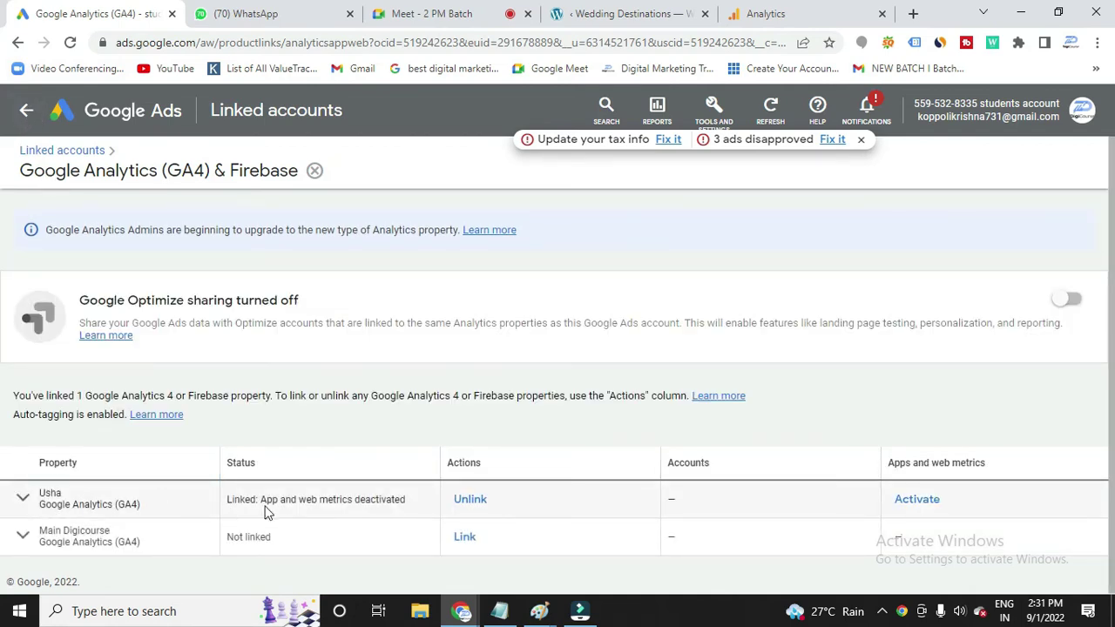
Activate app and web metrics for the linked Google Analytics (GA4) property, and return to the campaigns overview
left_click_drag(261, 499, 332, 503)
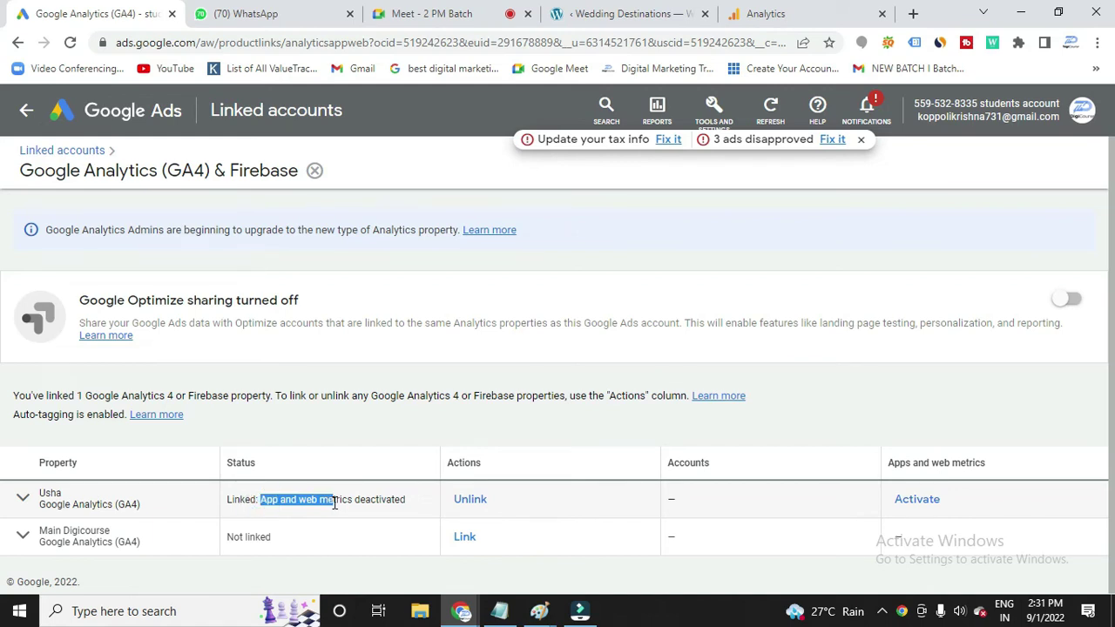
left_click(334, 502)
left_click(915, 500)
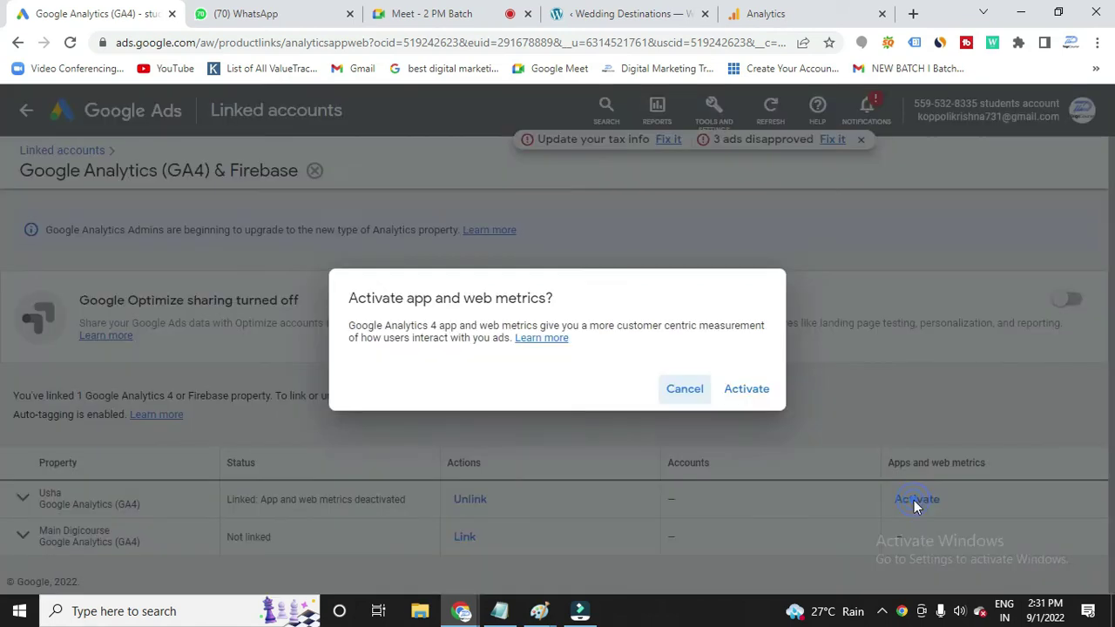
left_click(750, 391)
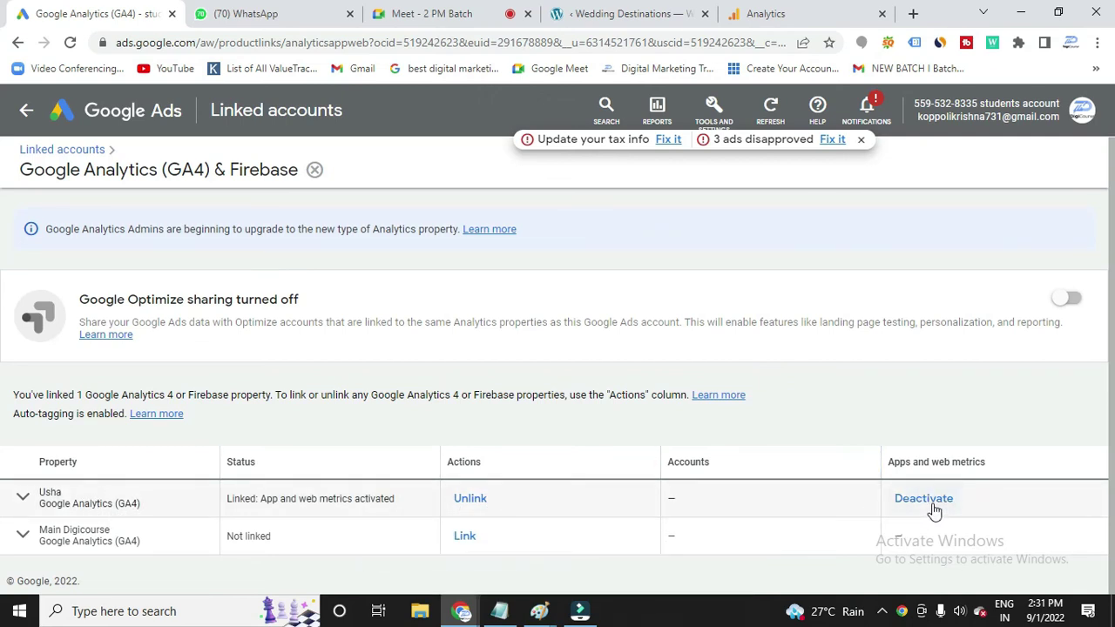
left_click(28, 112)
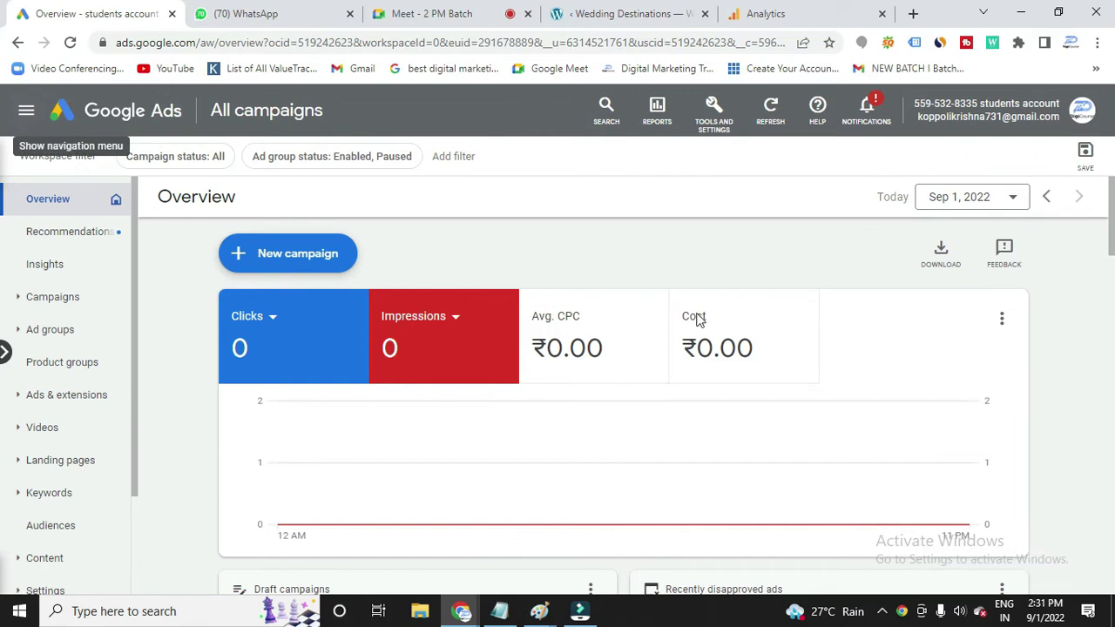
Switch to Notepad to review step 4 on creating the remarketing campaign in GA4 and Google Ads, and return to Google Ads
mouse_move(499, 611)
left_click(485, 483)
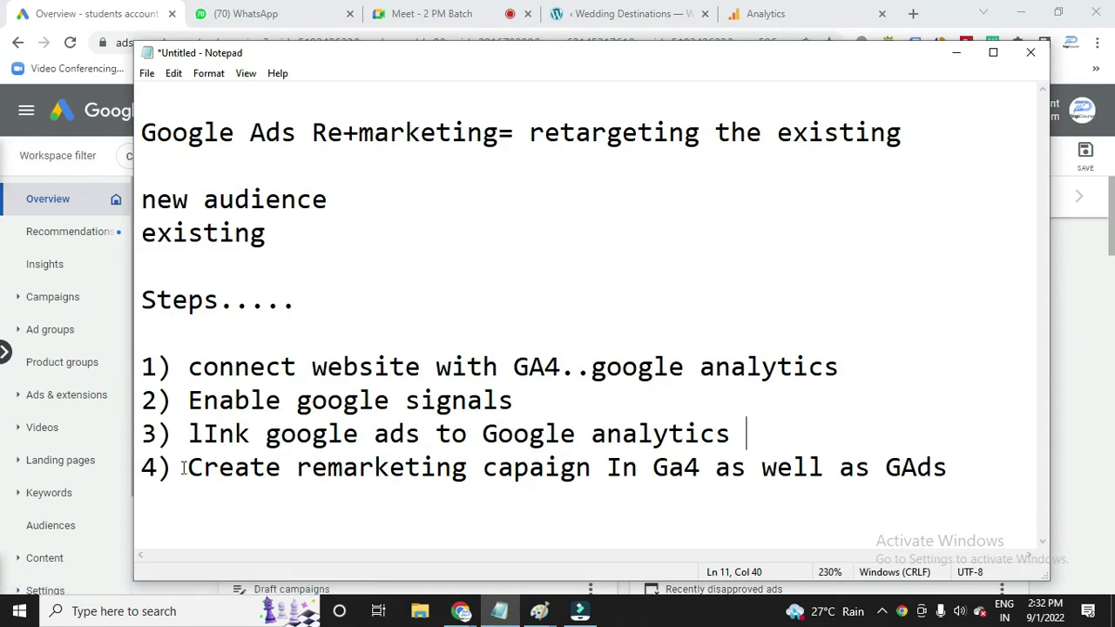
left_click_drag(187, 467, 700, 470)
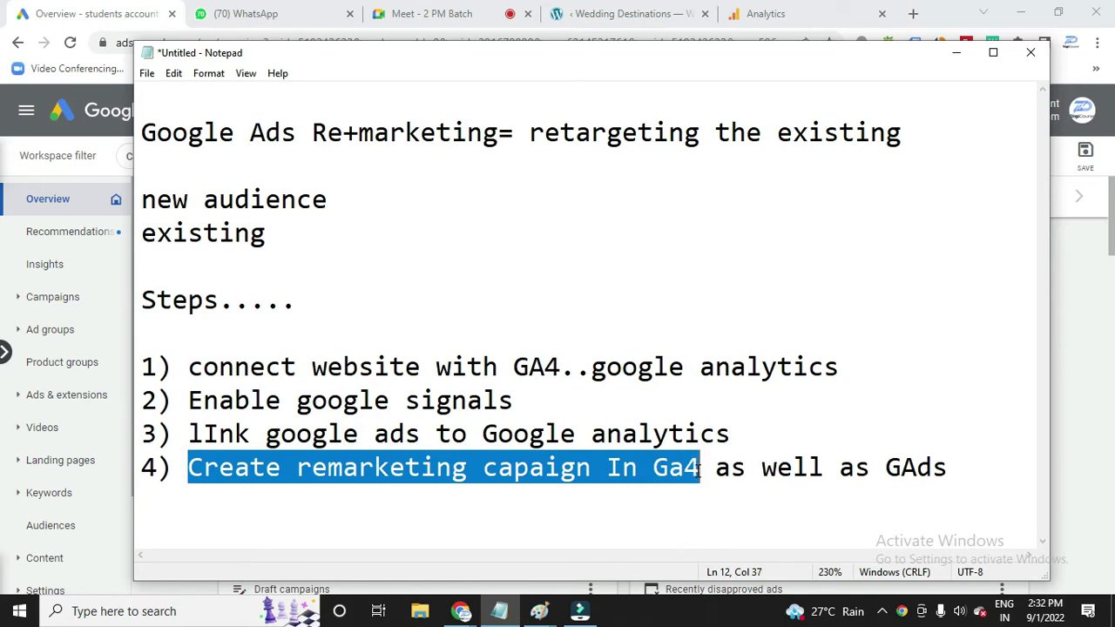
left_click(779, 462)
left_click(953, 468)
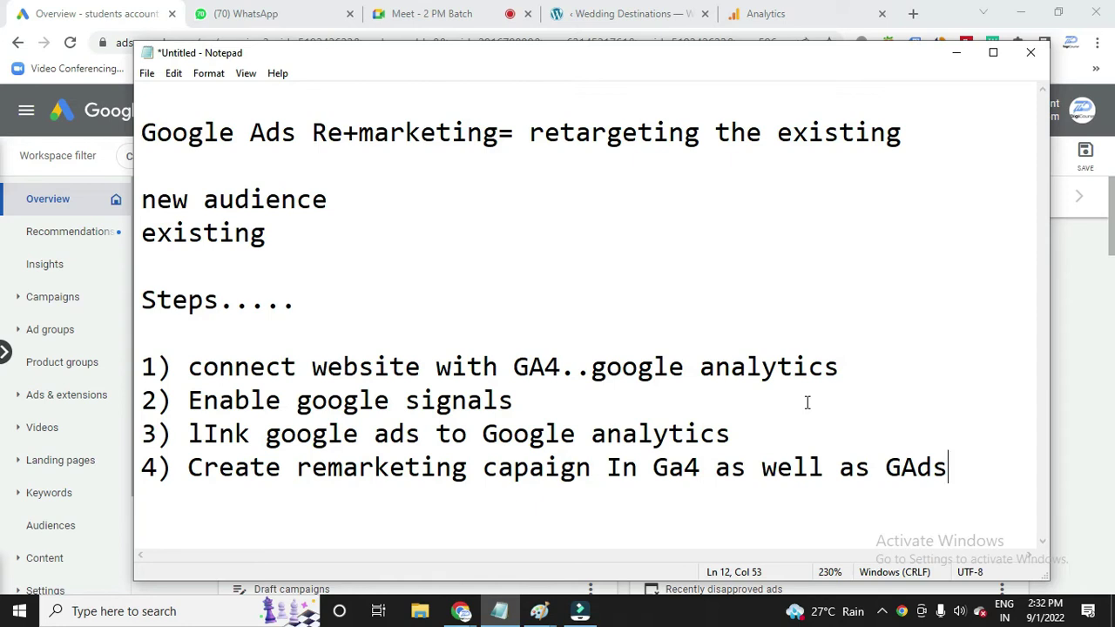
left_click(960, 59)
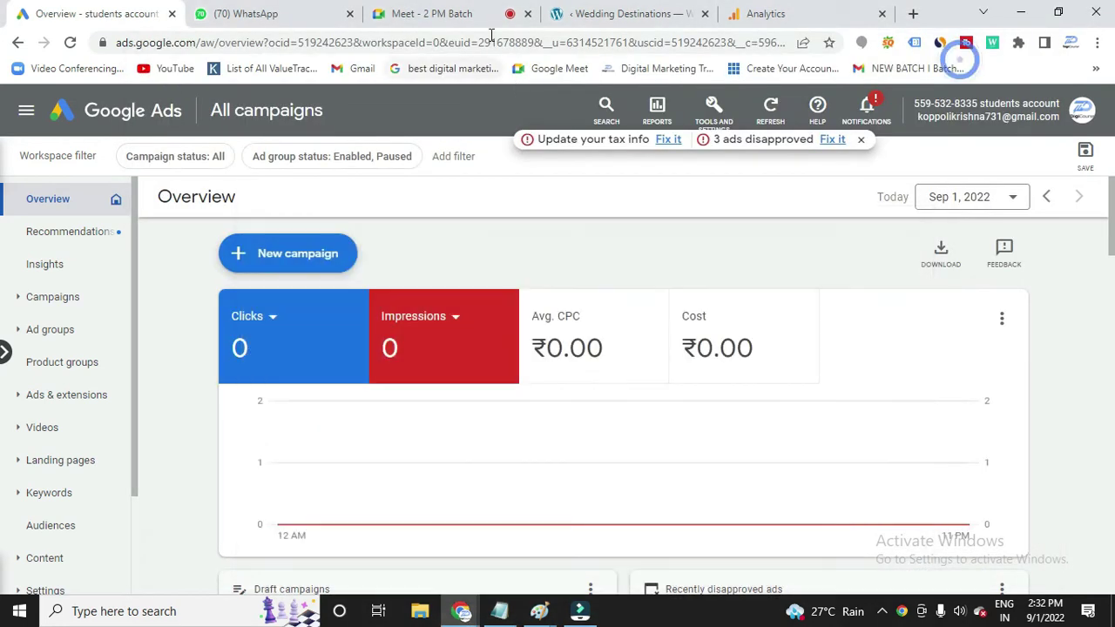
left_click(767, 13)
left_click(116, 14)
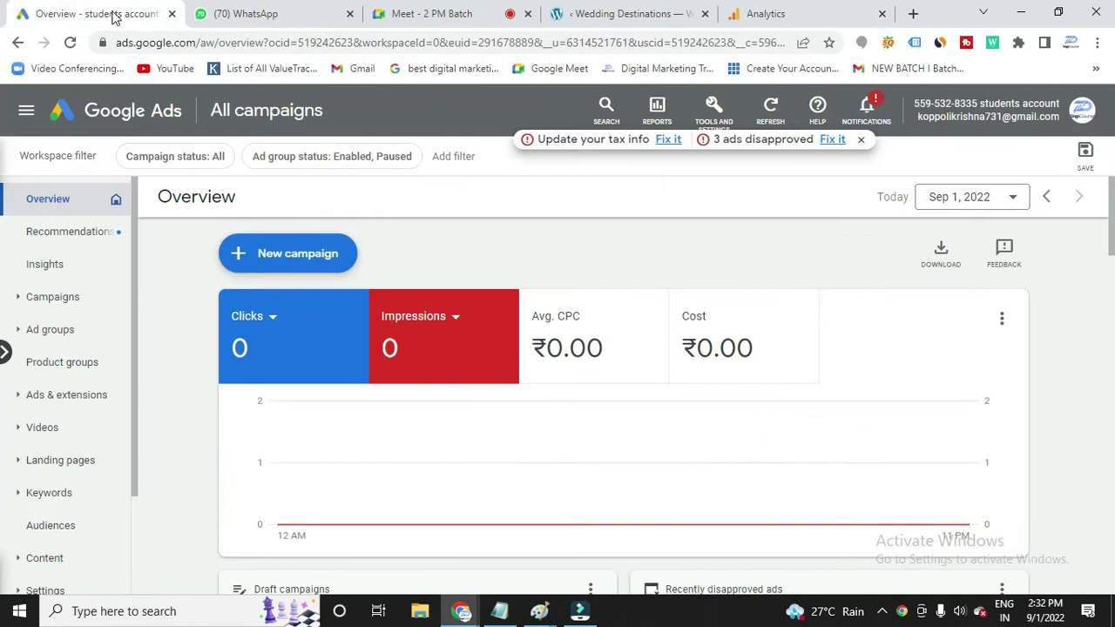
left_click(143, 111)
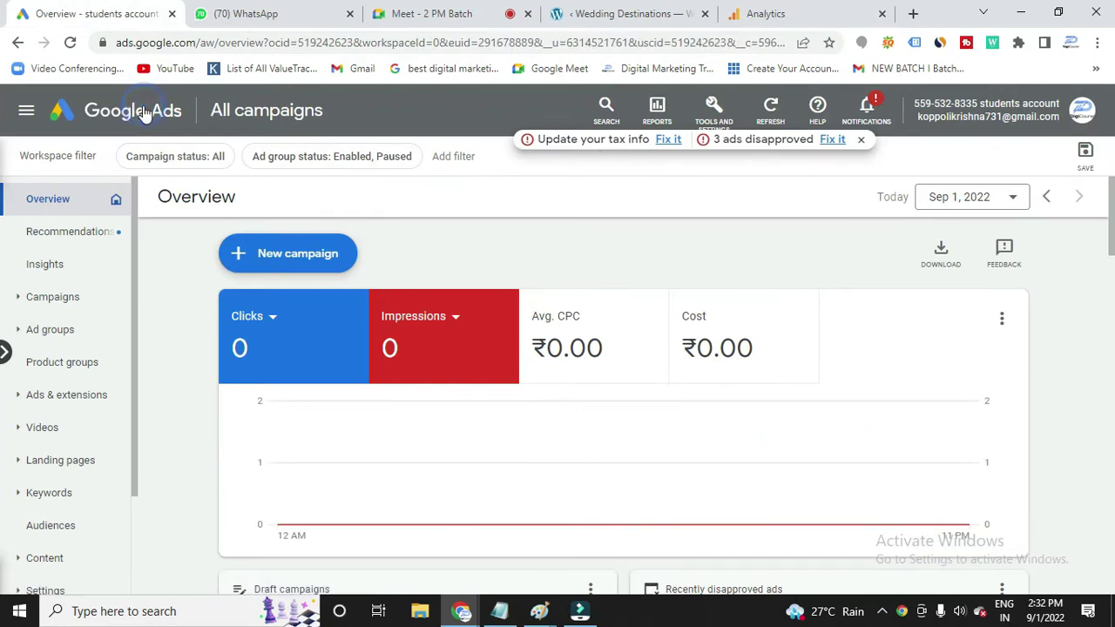
Open Audience manager and start a new website visitors audience segment
left_click(712, 112)
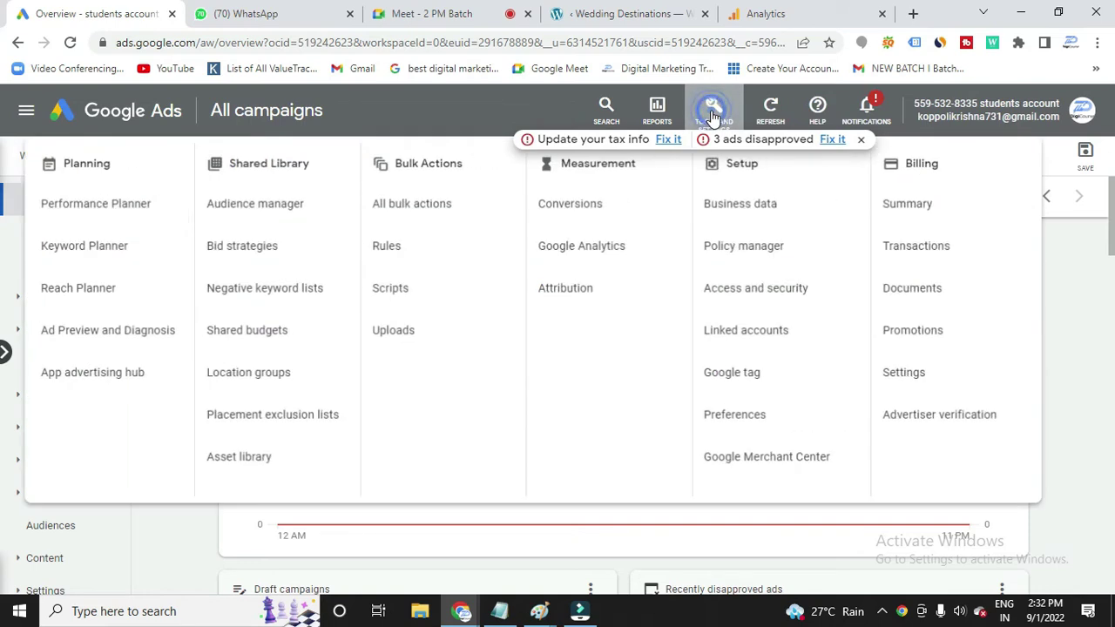
left_click(266, 209)
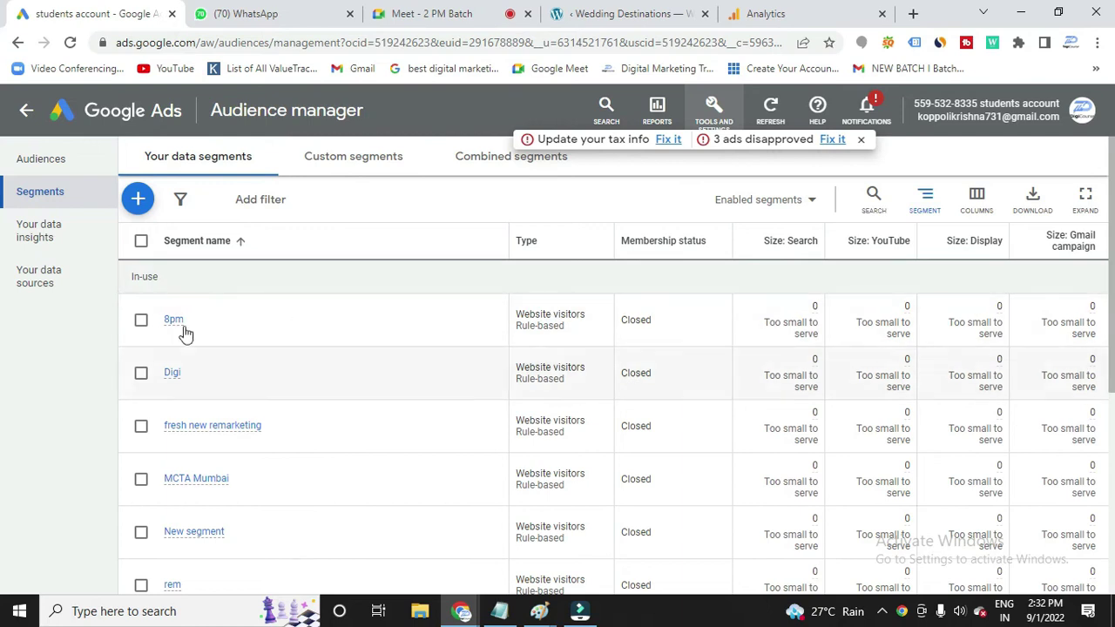
left_click(140, 200)
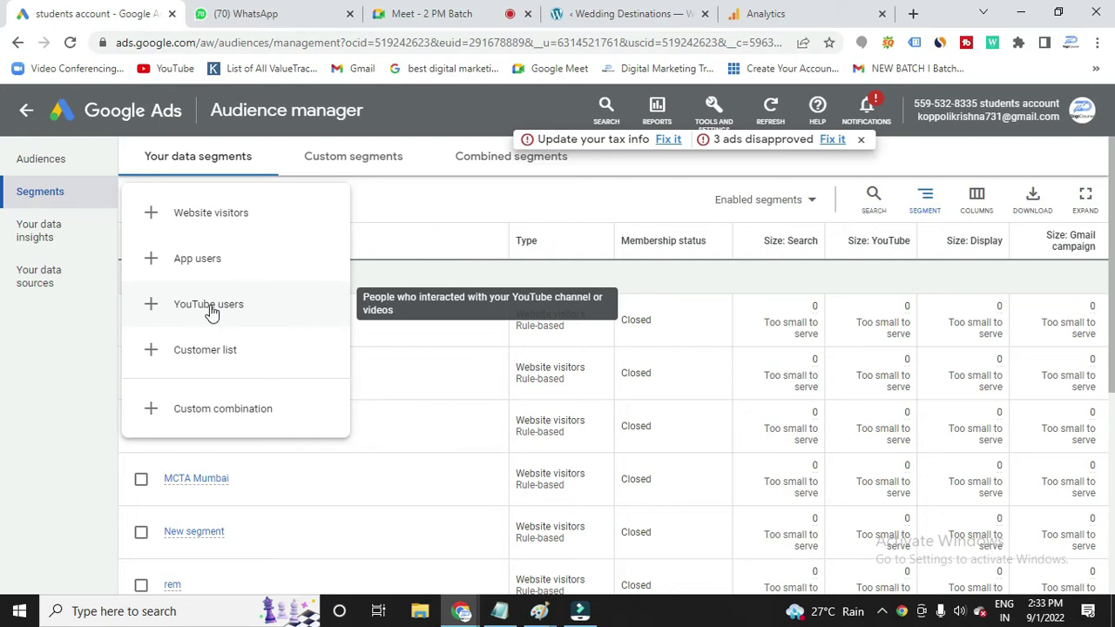
left_click(225, 218)
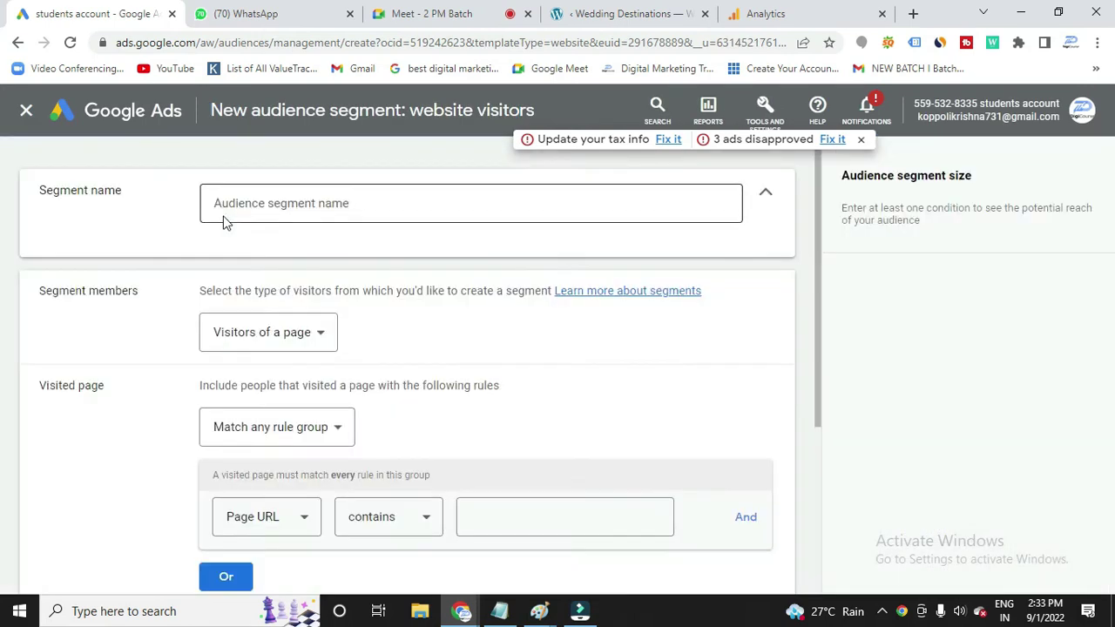
Name the segment "Original Remarketing" and keep its members as "Visitors of a page"
left_click(322, 203)
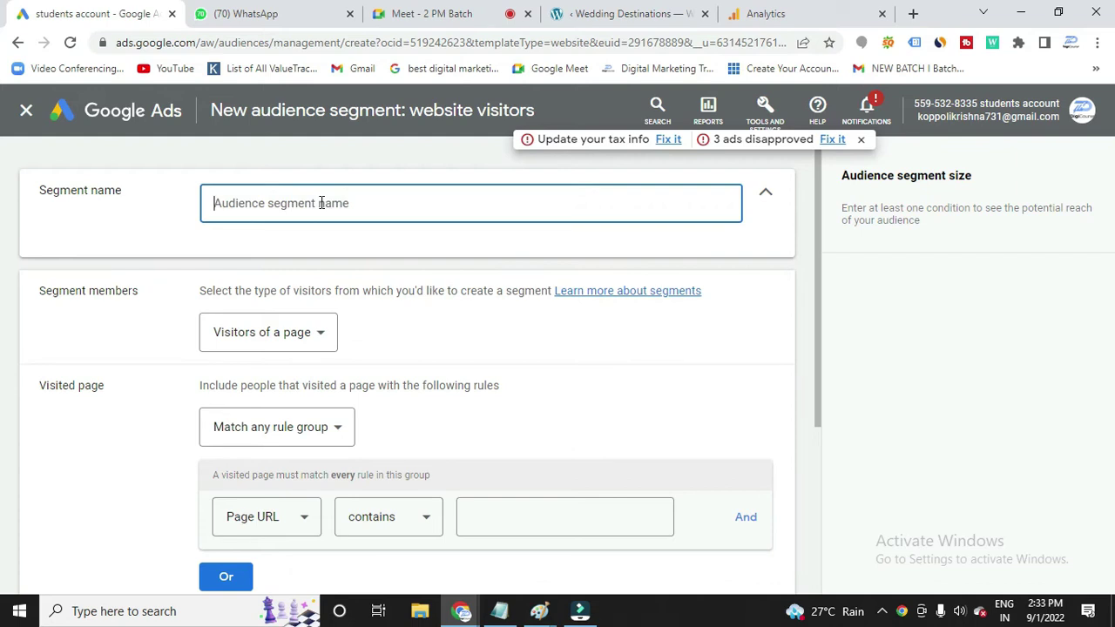
type("Original Remarketing")
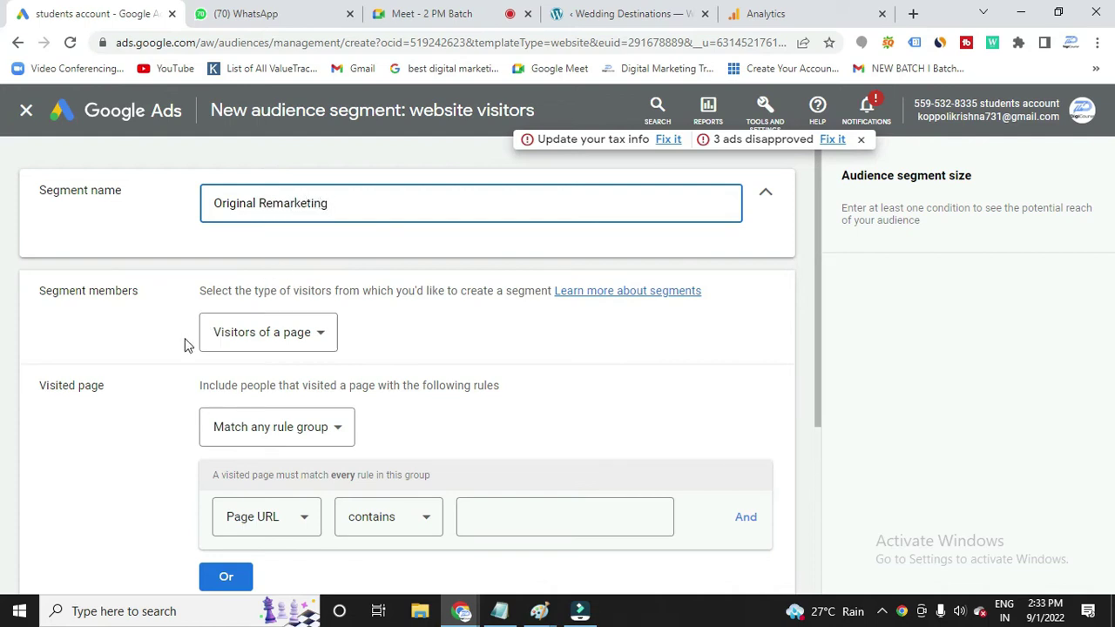
scroll(183, 346, "down", 1)
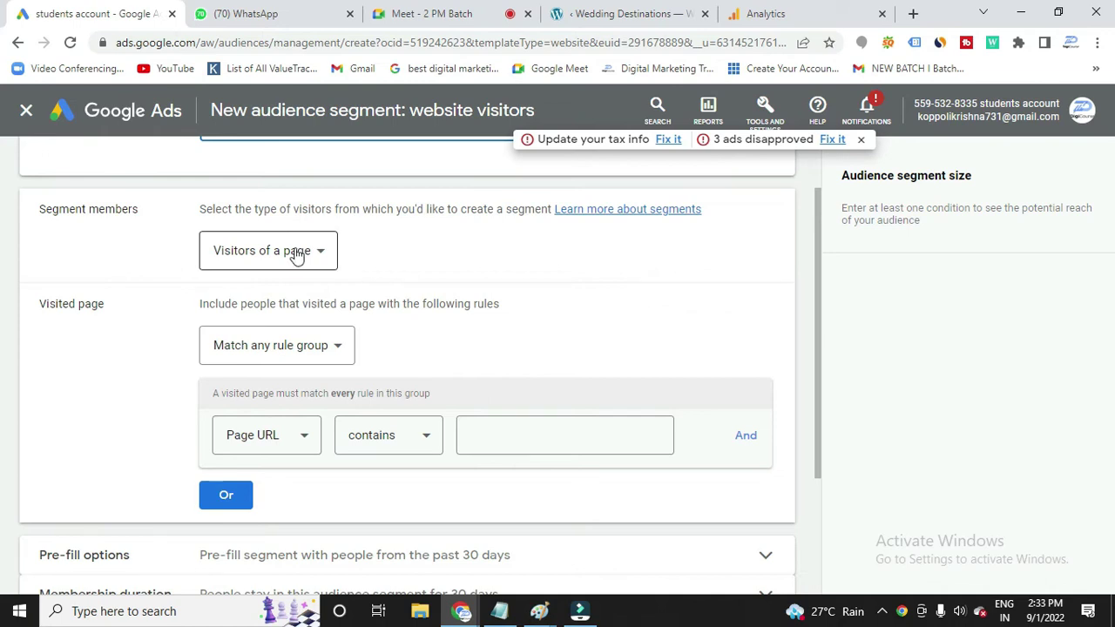
left_click(322, 259)
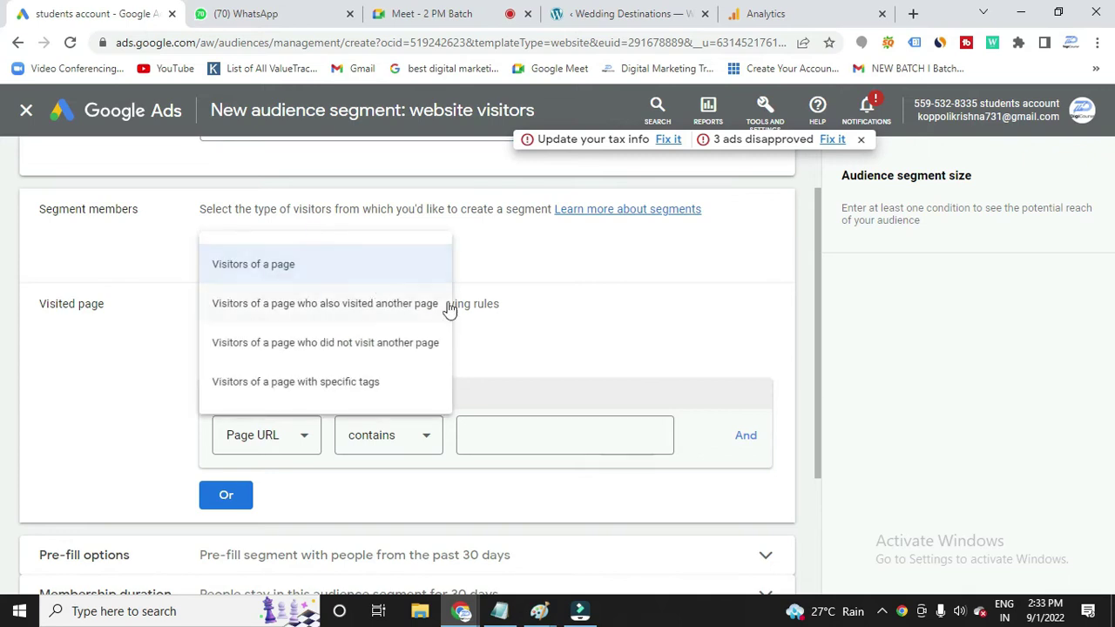
left_click(278, 267)
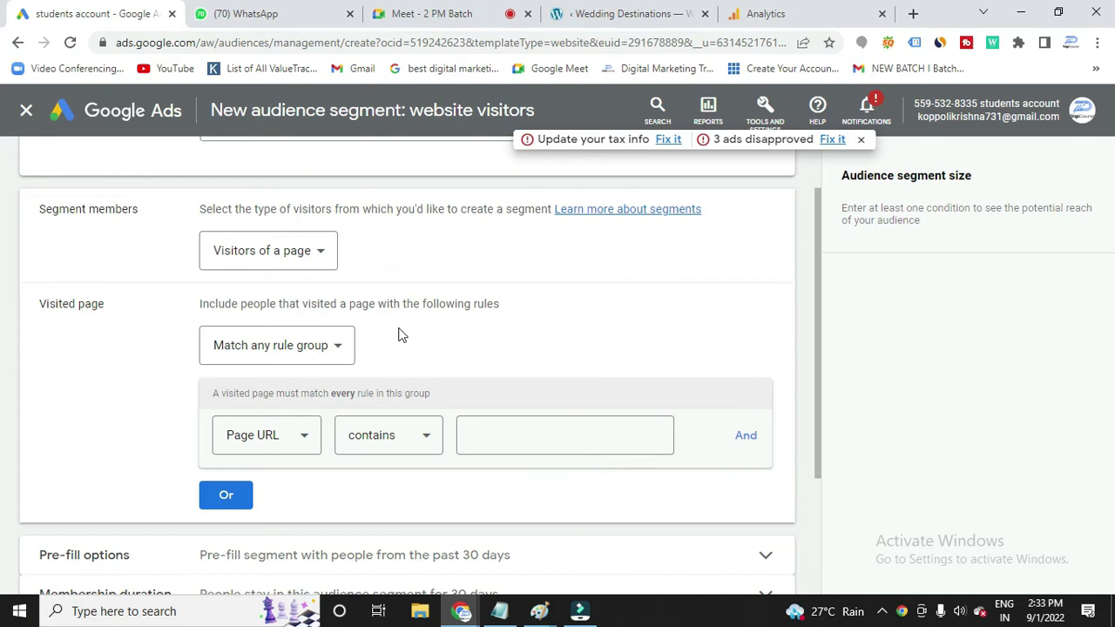
Switch to the WordPress admin, open the live site in a new tab, and go to its Contact Us page
left_click(510, 437)
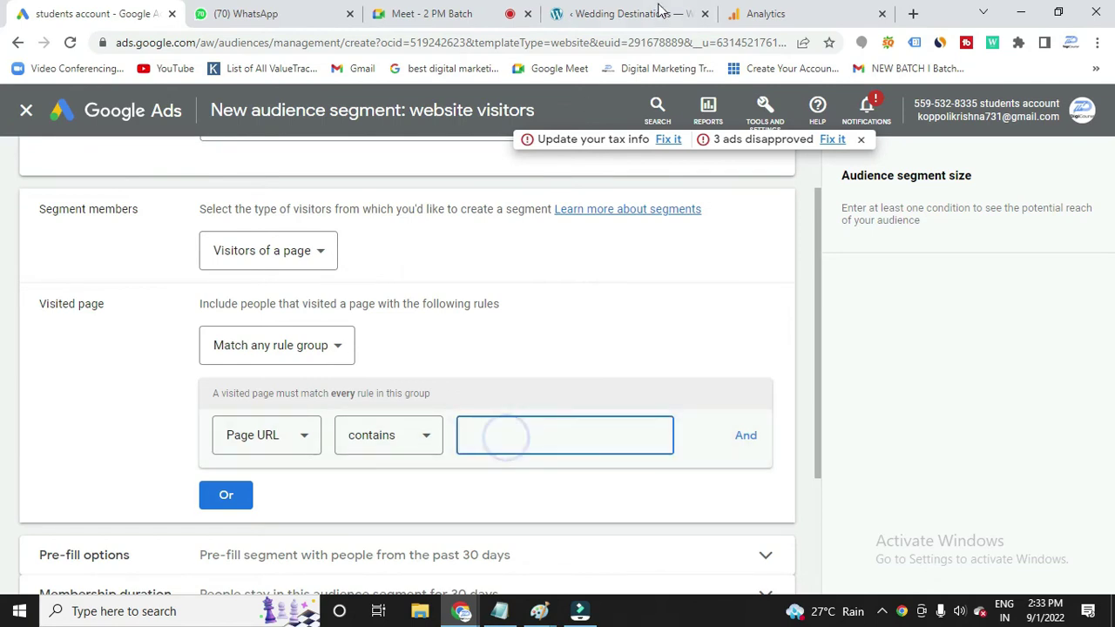
left_click(625, 17)
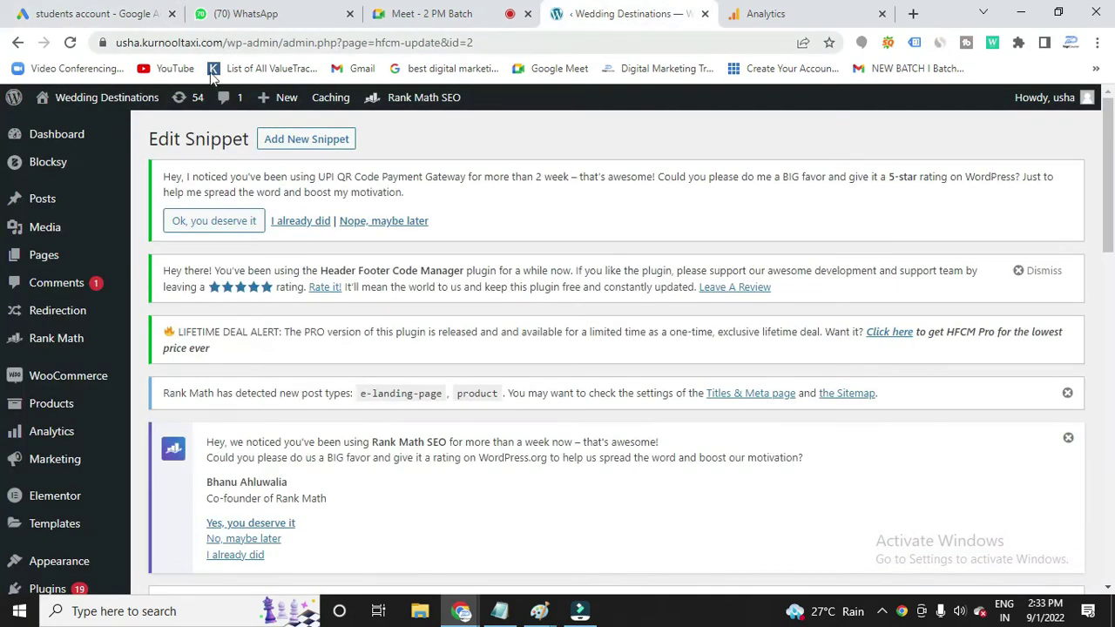
mouse_move(96, 97)
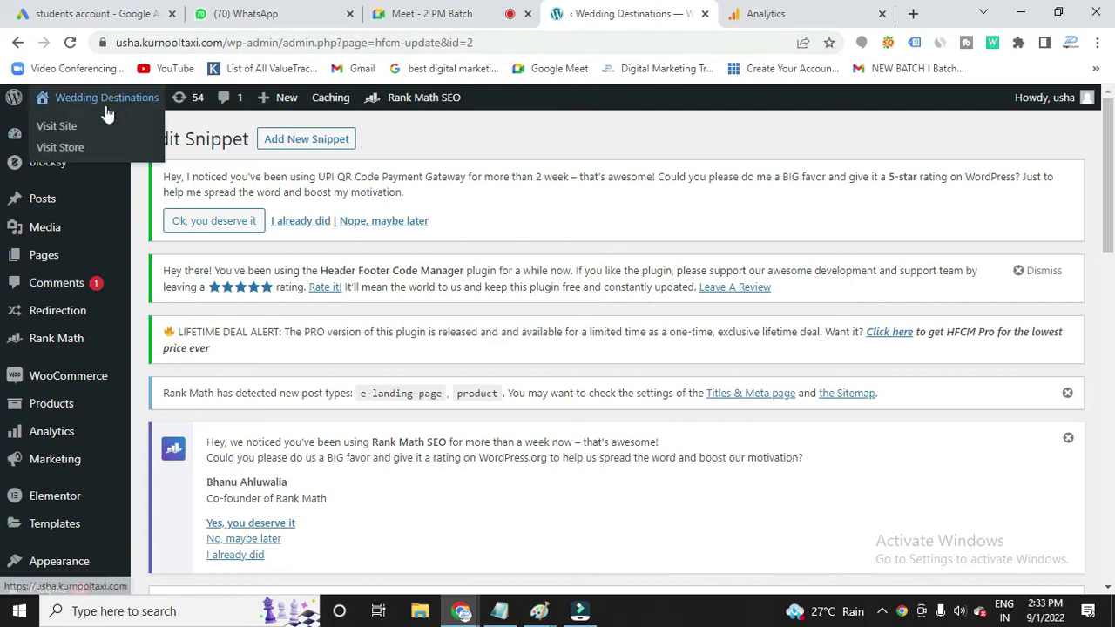
right_click(66, 126)
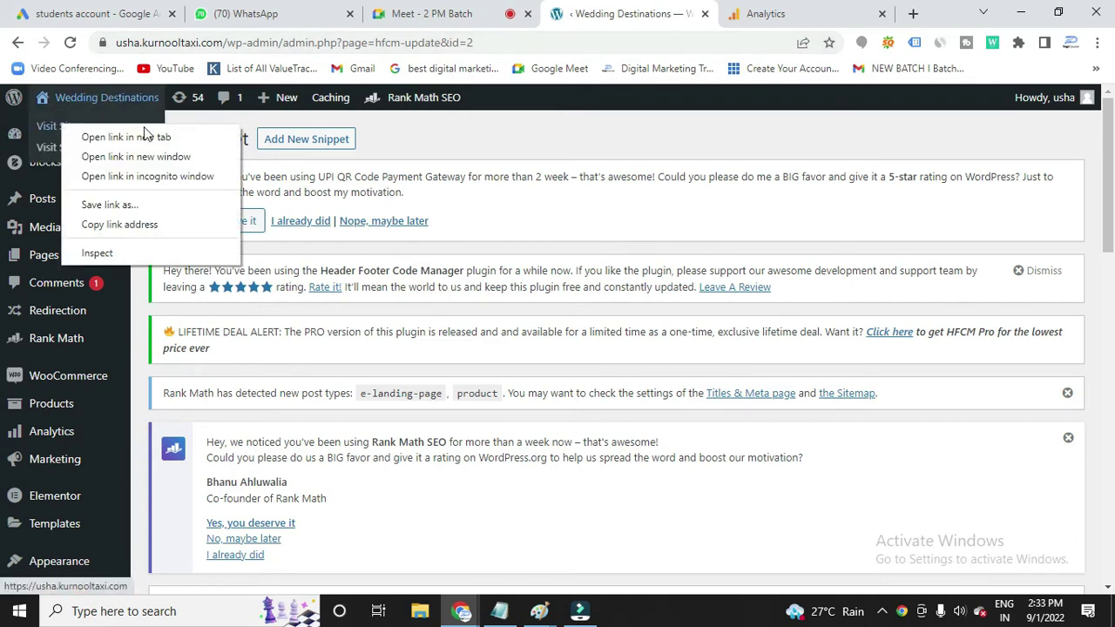
left_click(103, 139)
left_click(686, 15)
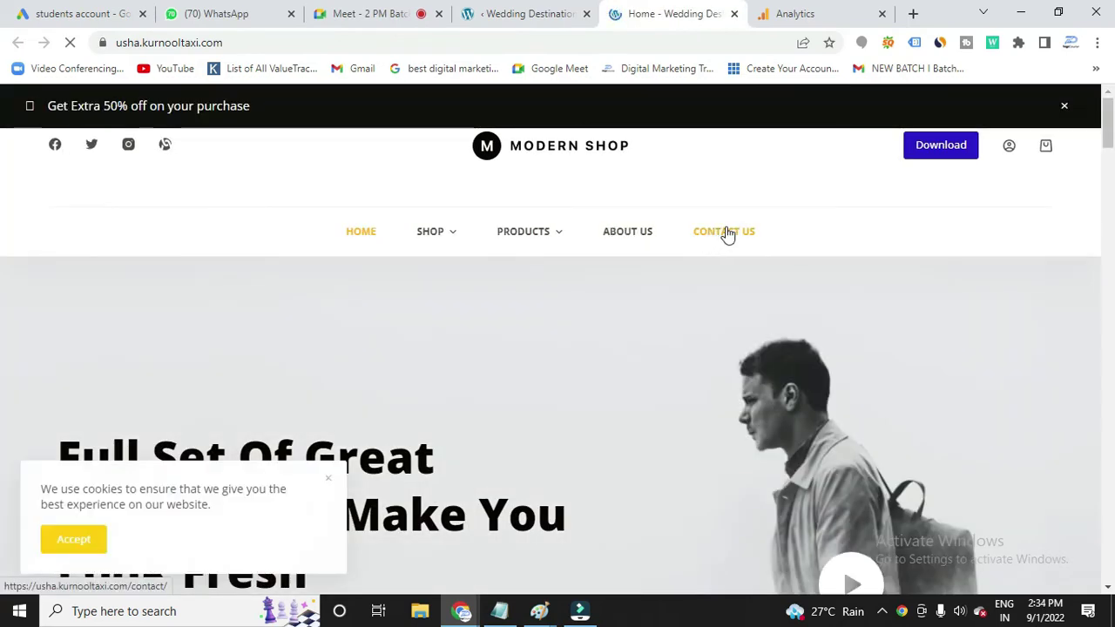
left_click(726, 233)
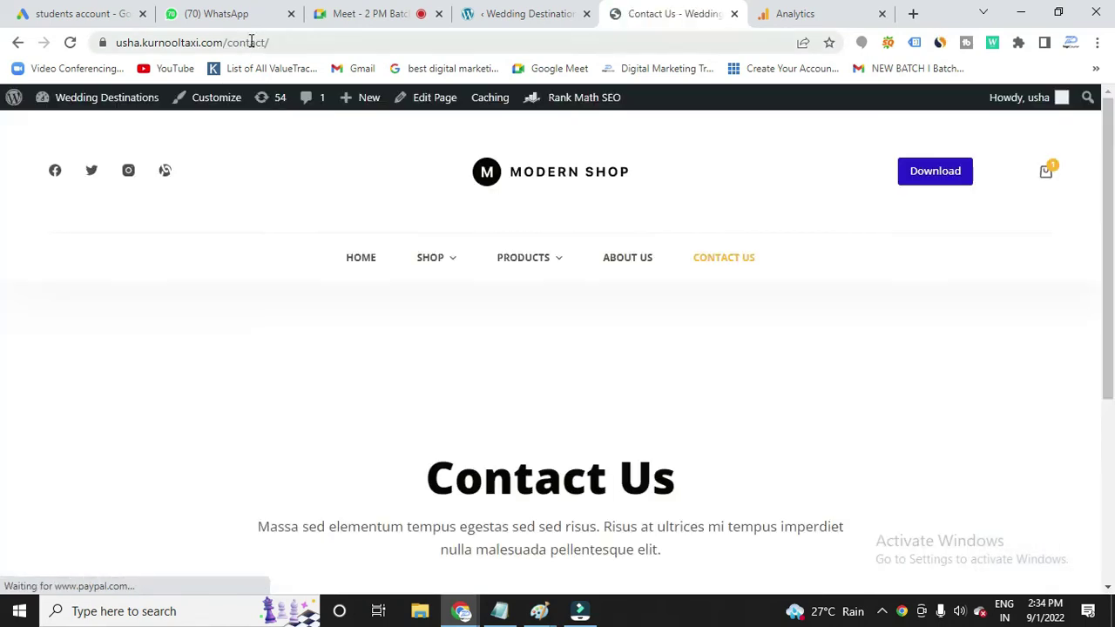
Copy the Contact Us page's URL into the segment's first "Page URL contains" rule in Google Ads
left_click(253, 43)
key("ctrl+c")
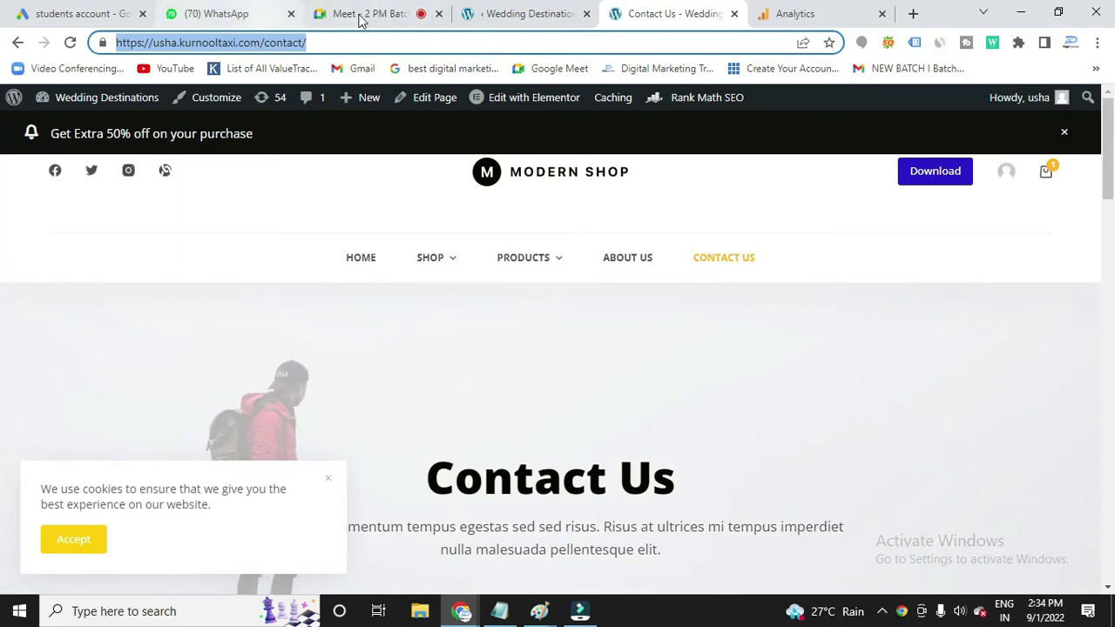
left_click(96, 19)
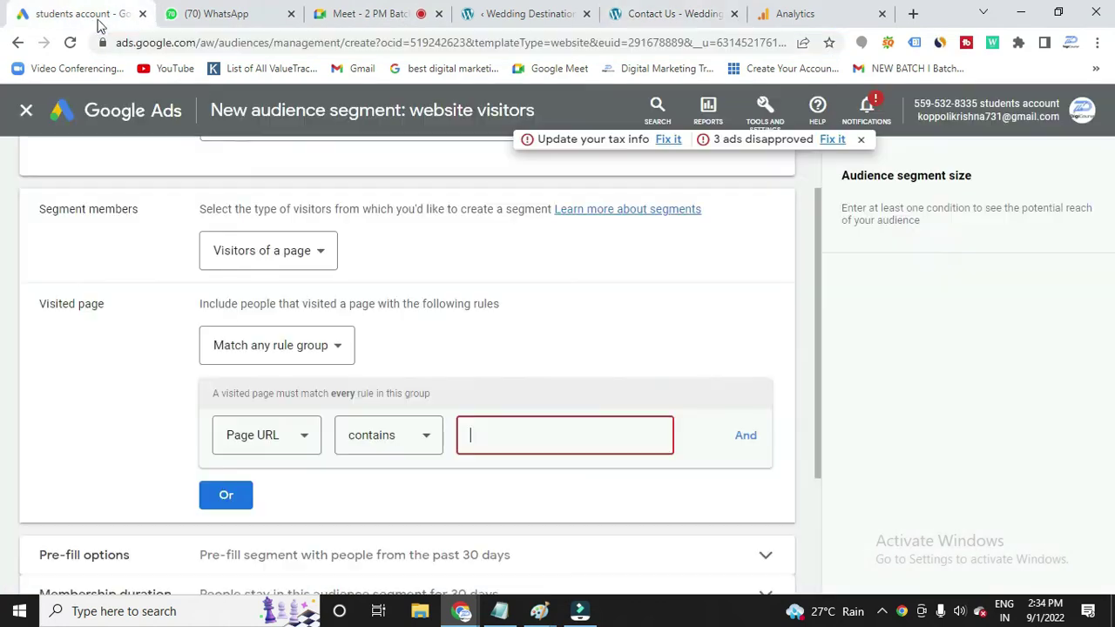
key("ctrl+v")
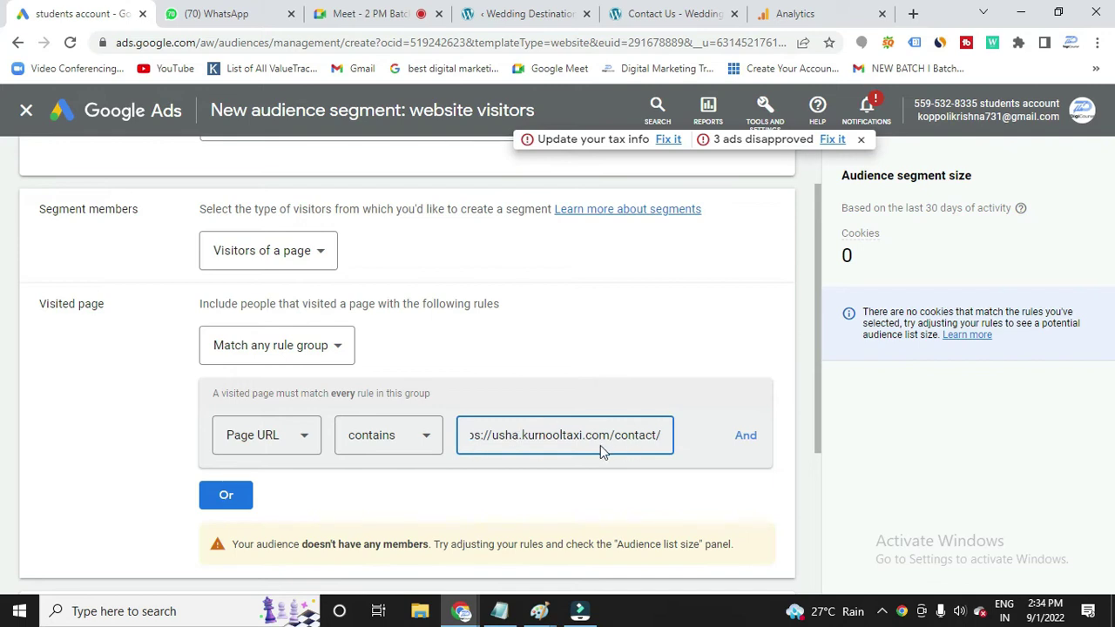
Add a second "Page URL contains" rule with And, using the URL copied from the site's About Us page
left_click(745, 438)
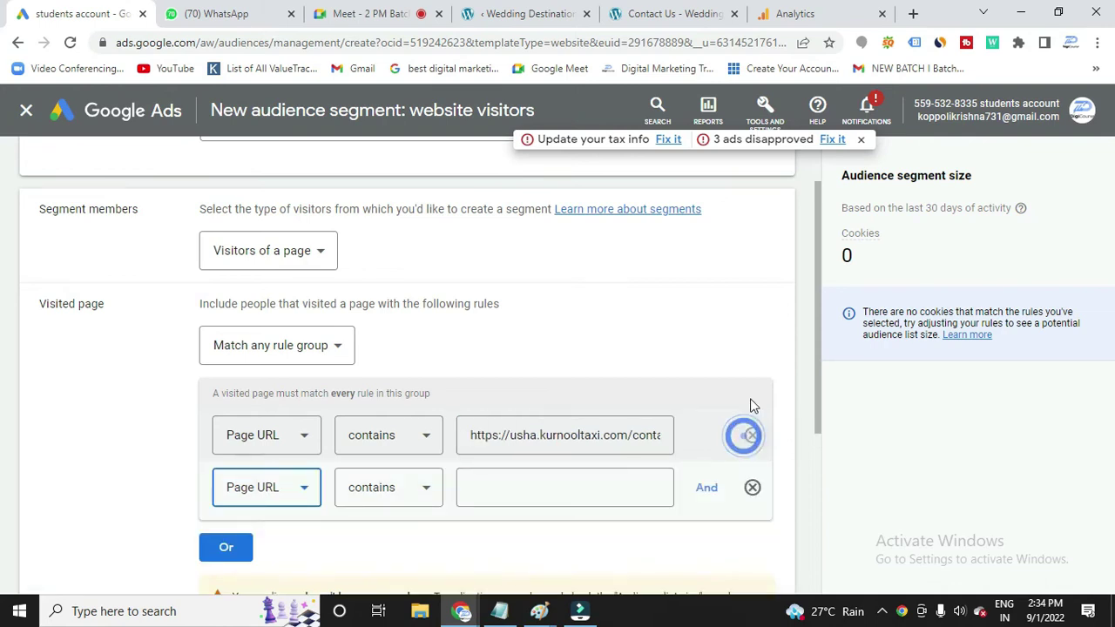
left_click(672, 21)
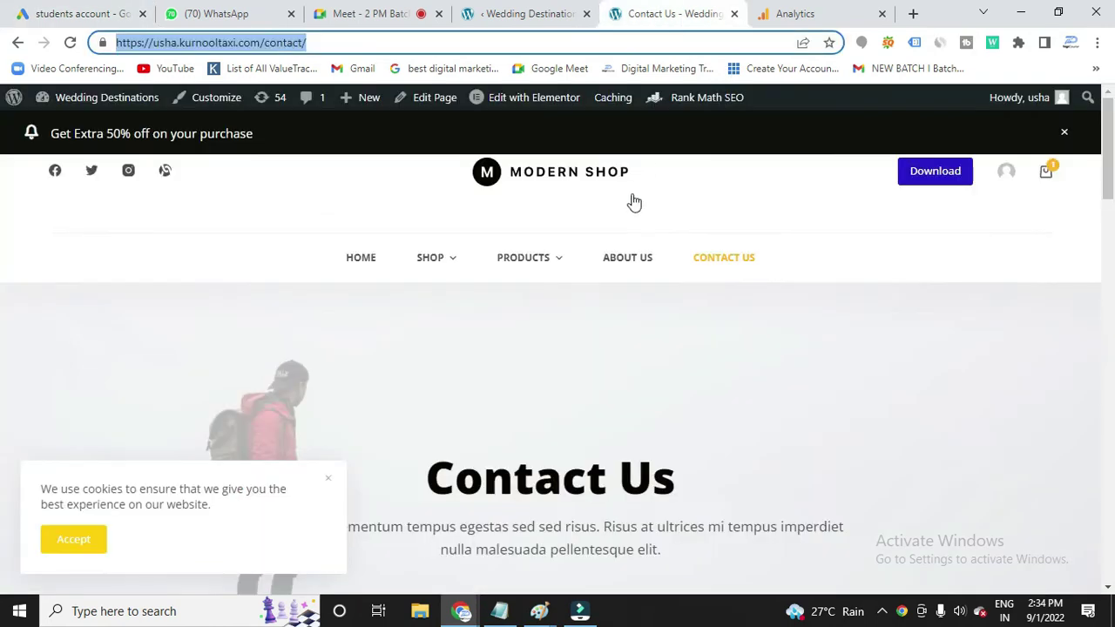
left_click(621, 267)
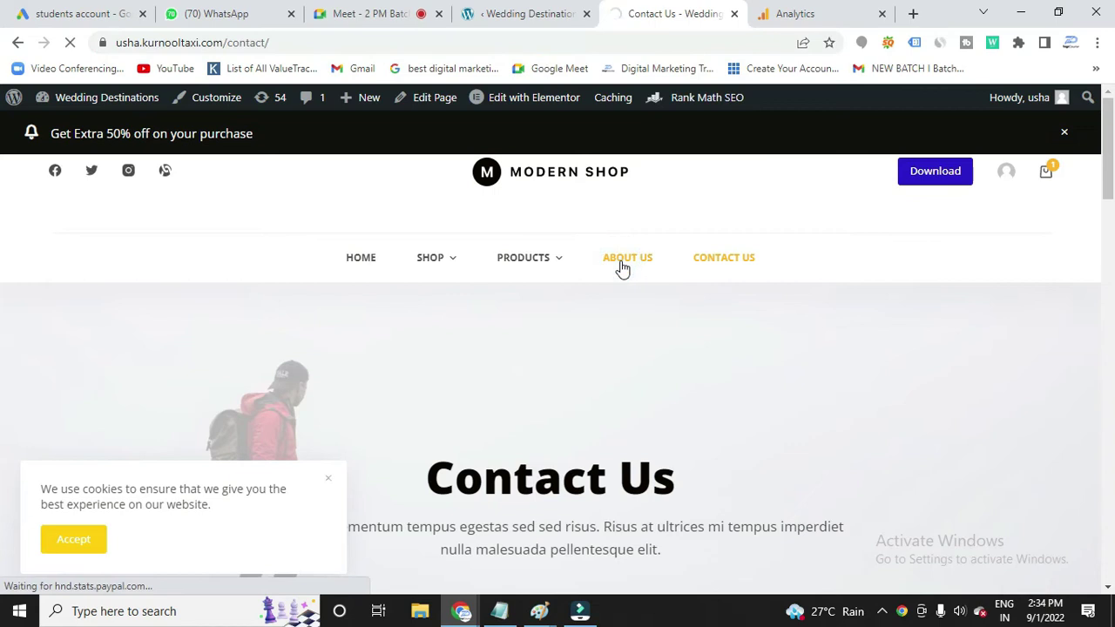
left_click(262, 44)
key("ctrl+c")
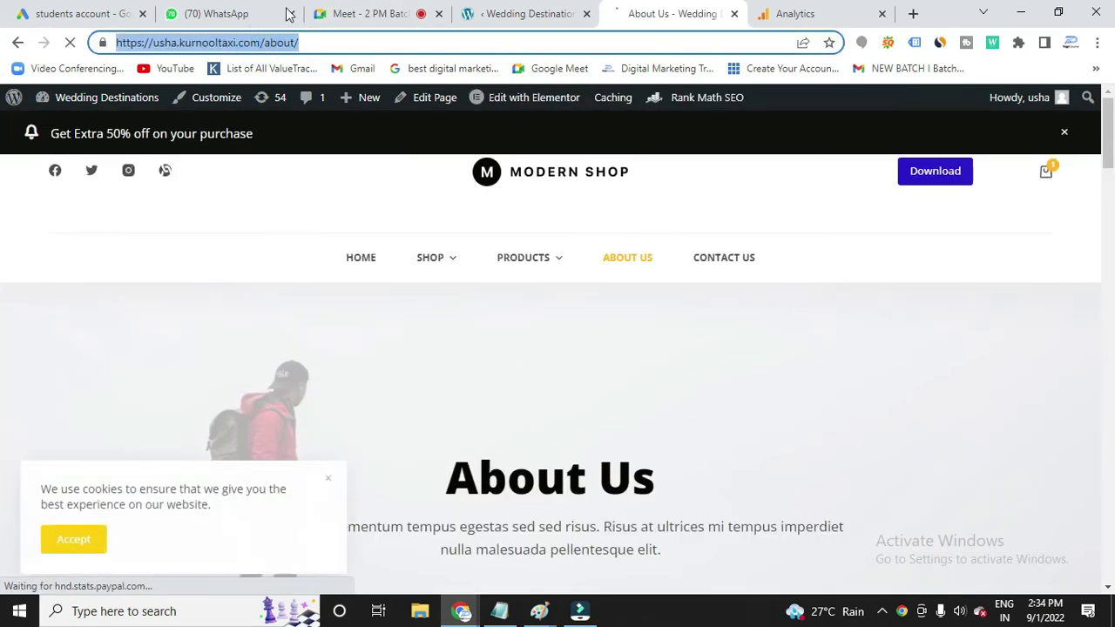
left_click(118, 15)
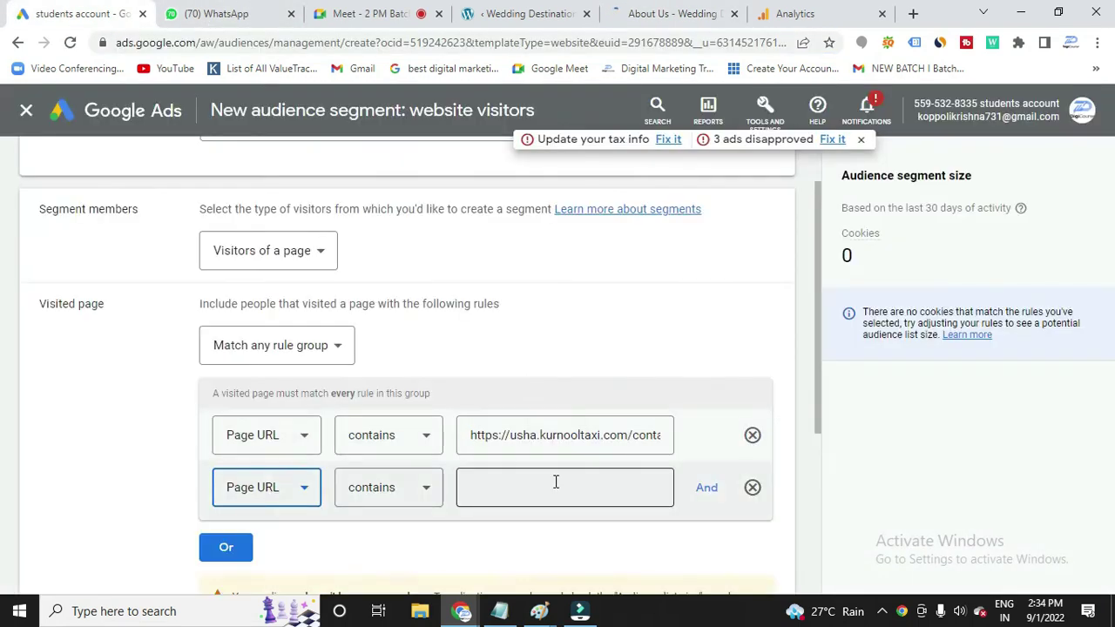
left_click(554, 482)
key("ctrl+v")
Try an Or rule group containing the About Us page URL, removing the About Us rule from the first group
scroll(697, 486, "down", 1)
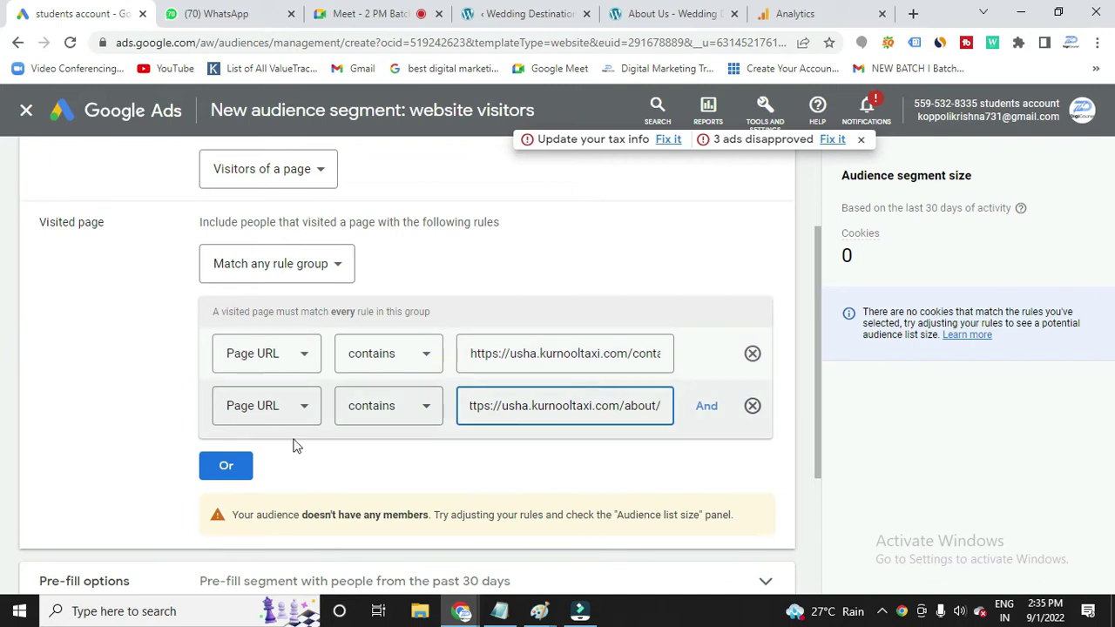
left_click(225, 468)
scroll(470, 447, "down", 1)
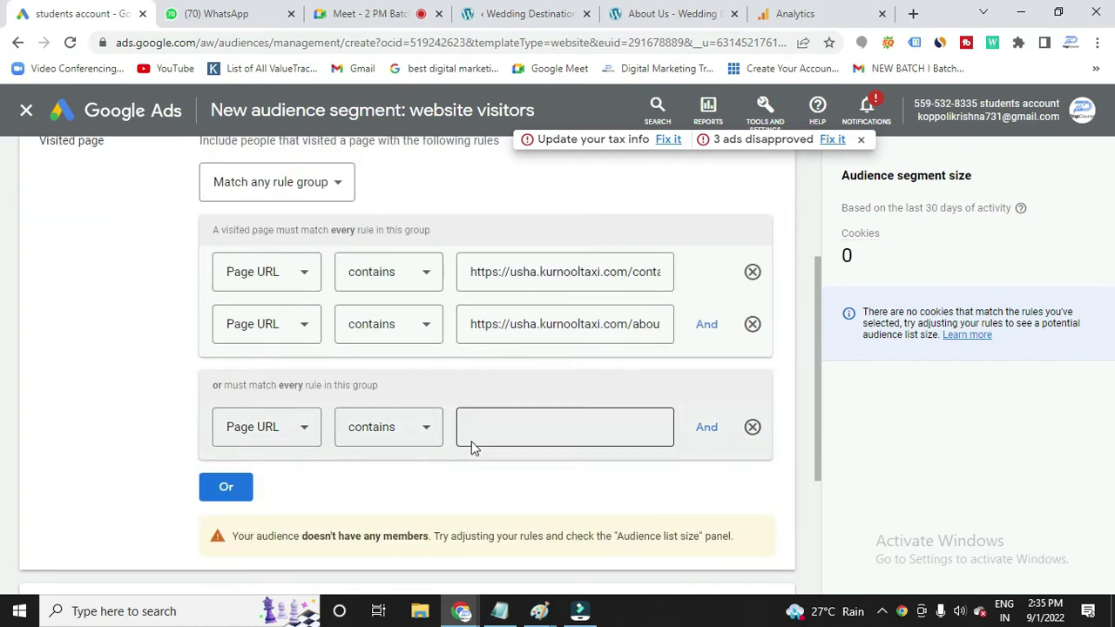
left_click(485, 430)
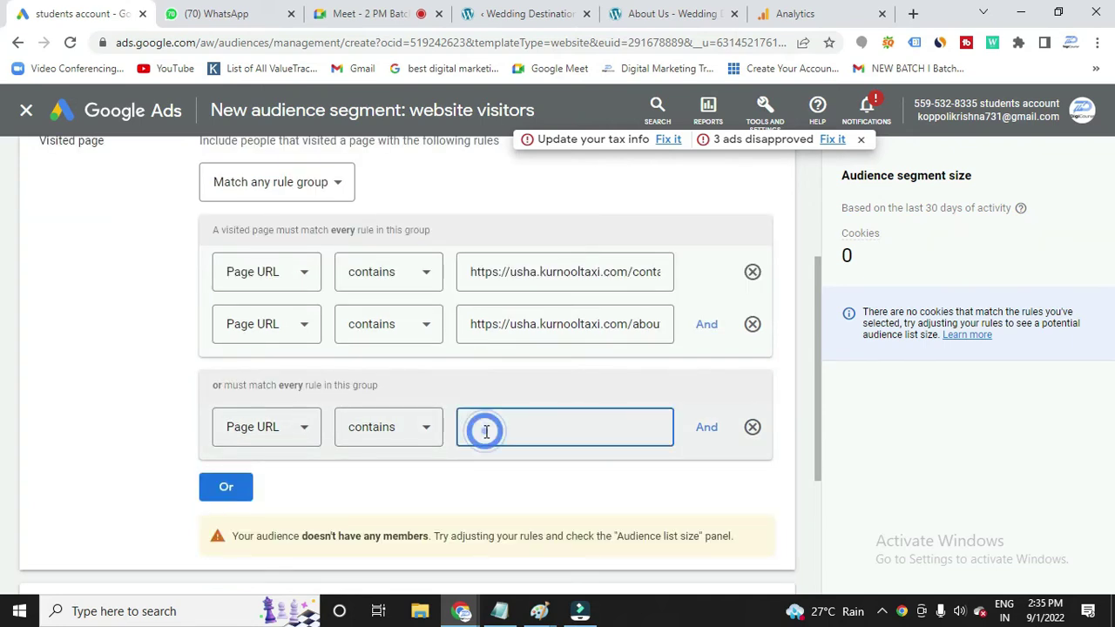
key("ctrl+v")
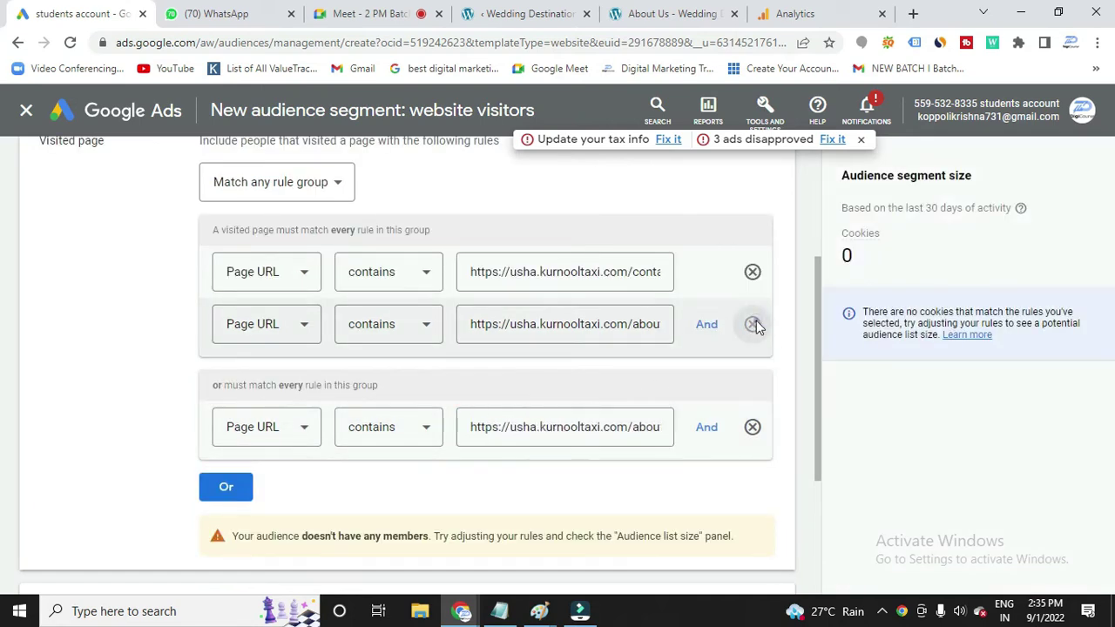
left_click(752, 324)
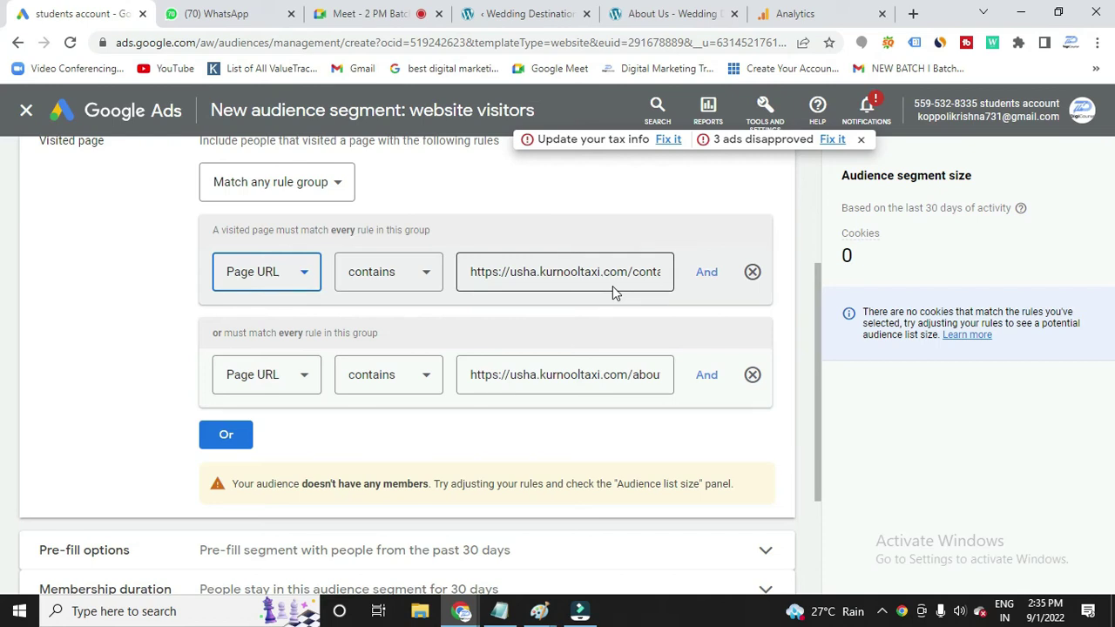
Switch to Notepad, add an example visitor's name with "....home/contact" below the steps, and start another line with a second visitor's name
mouse_move(499, 610)
left_click(488, 531)
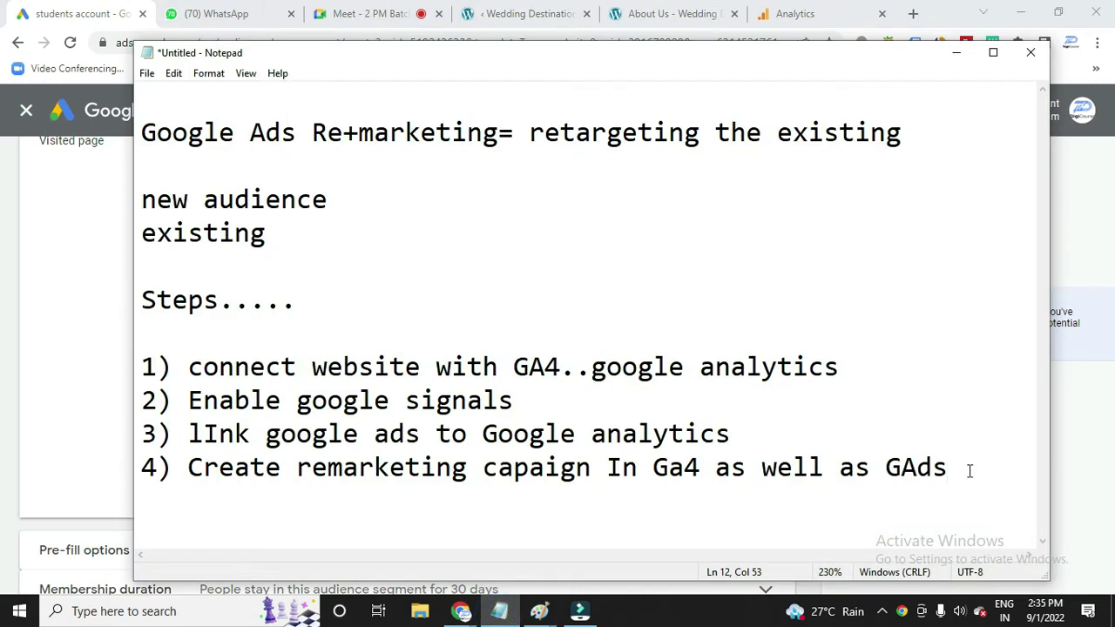
key("Return")
key("Return")
key("Return")
key("Return")
key("Return")
type("amr")
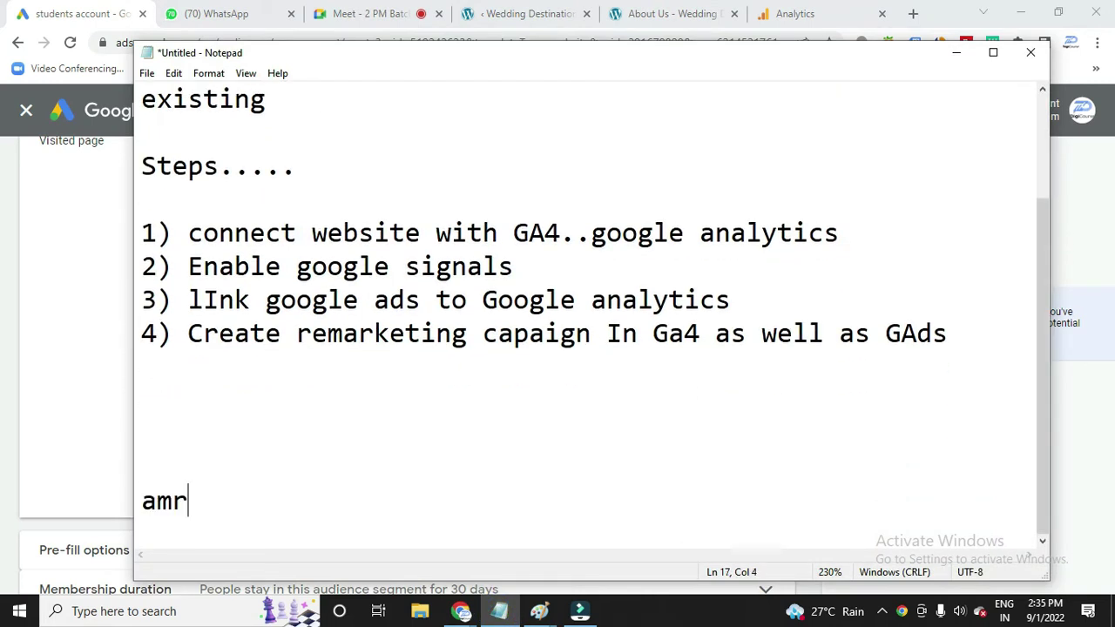
type("ita....")
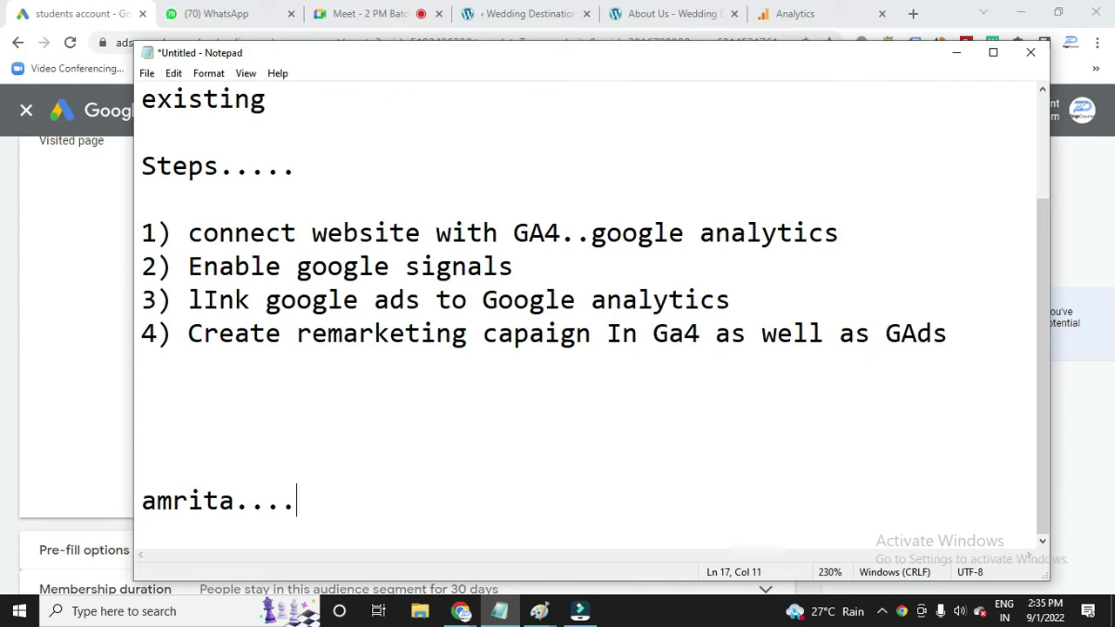
type("home")
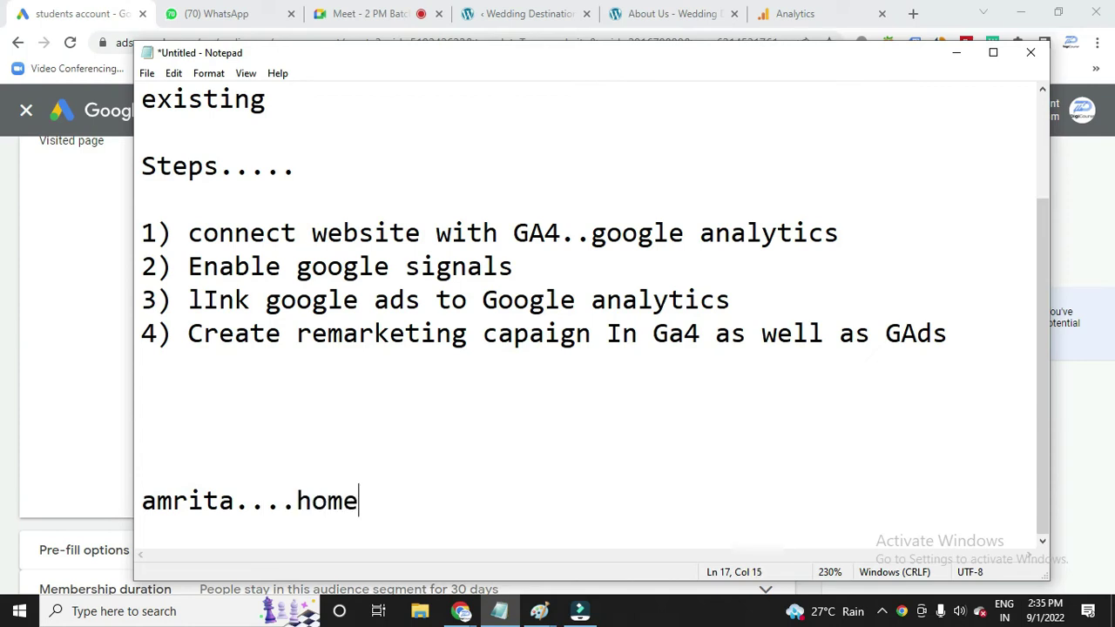
type("/contact")
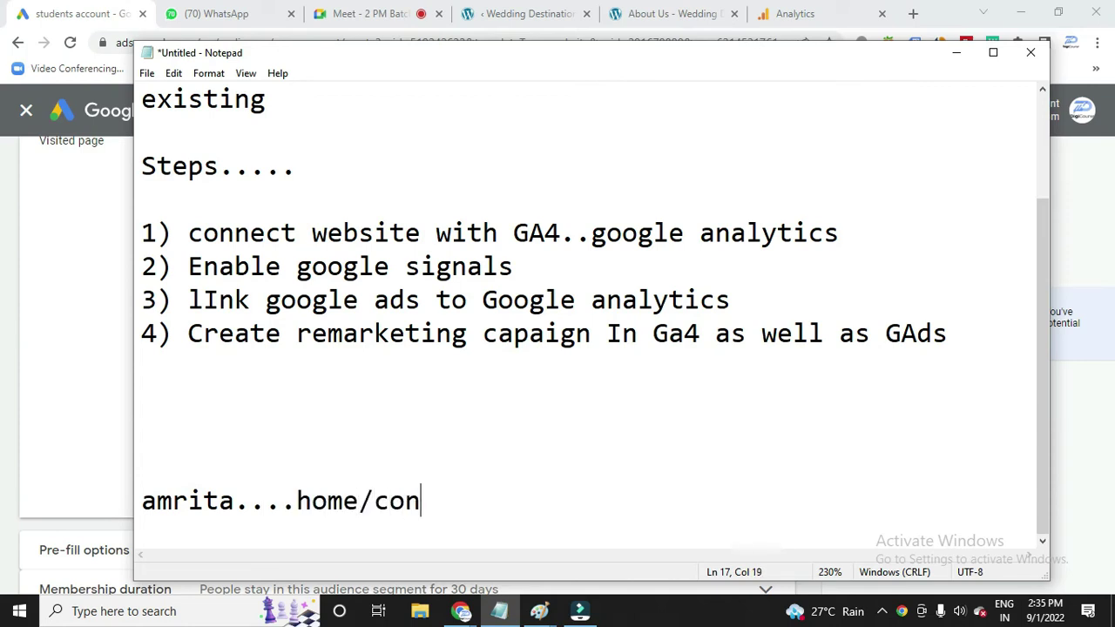
key("Return")
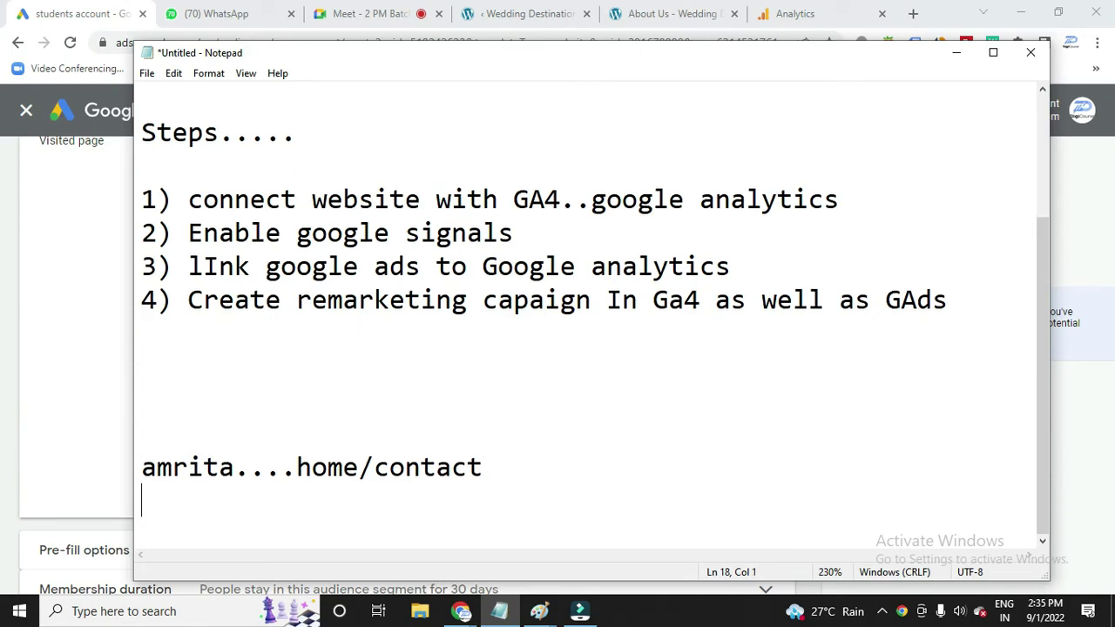
key("Return")
type("ritesh")
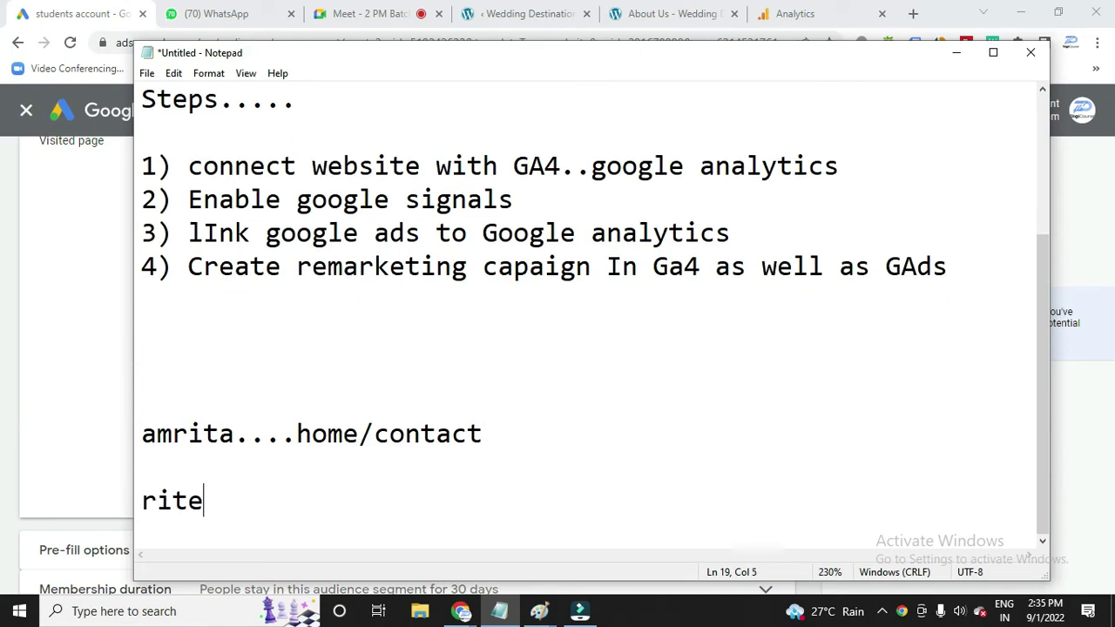
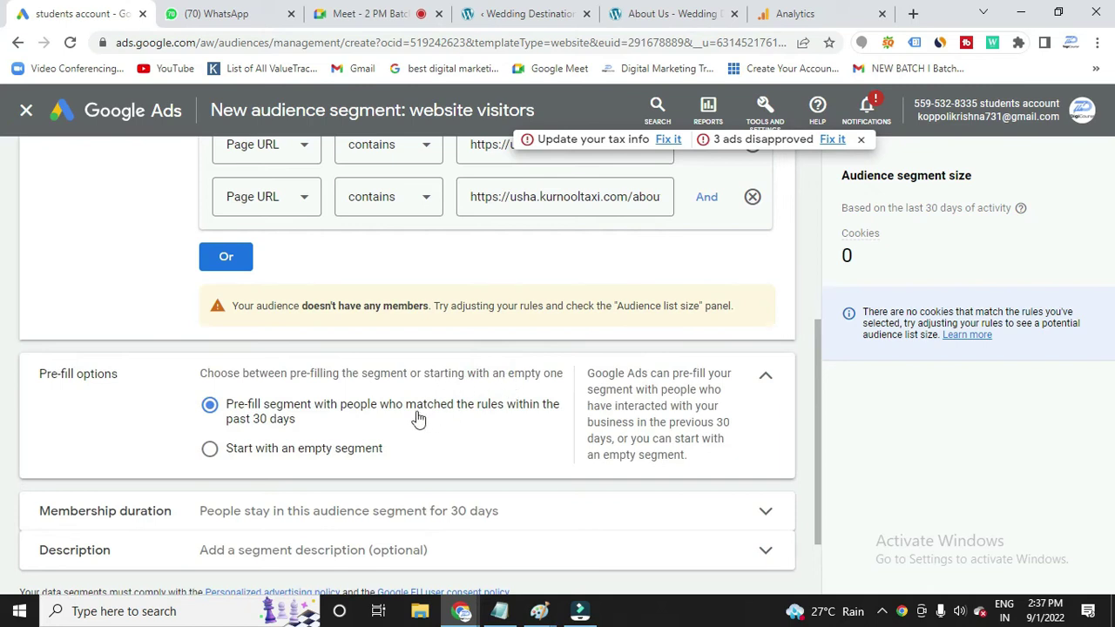
Review the example visitors' pages in Notepad, and compare them with the segment's page URL rules and pre-fill options in Google Ads
left_click(497, 612)
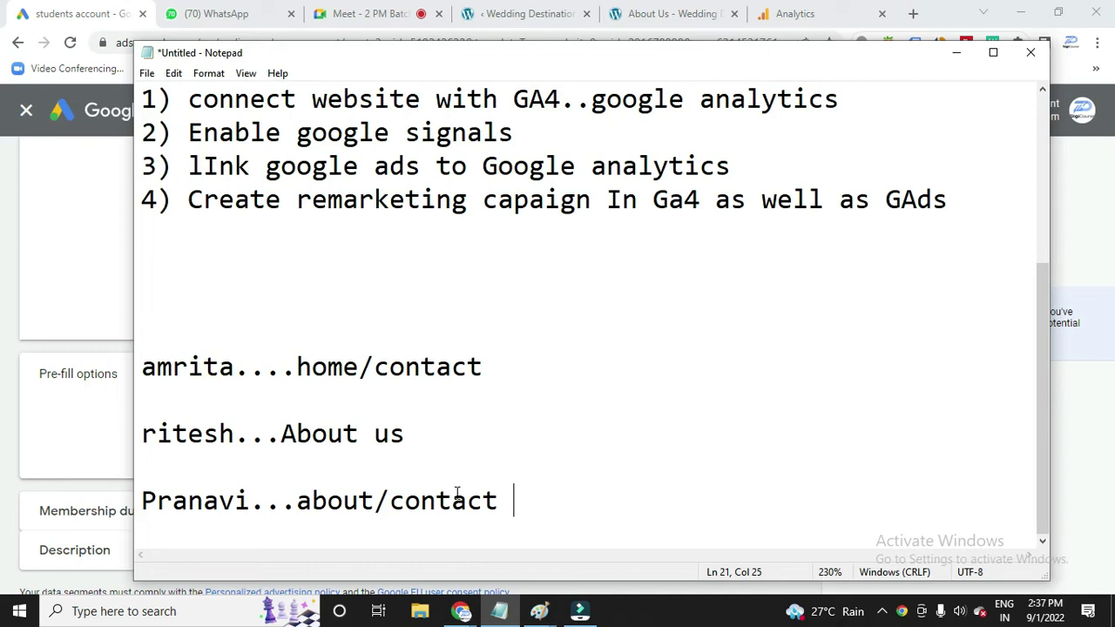
left_click(956, 52)
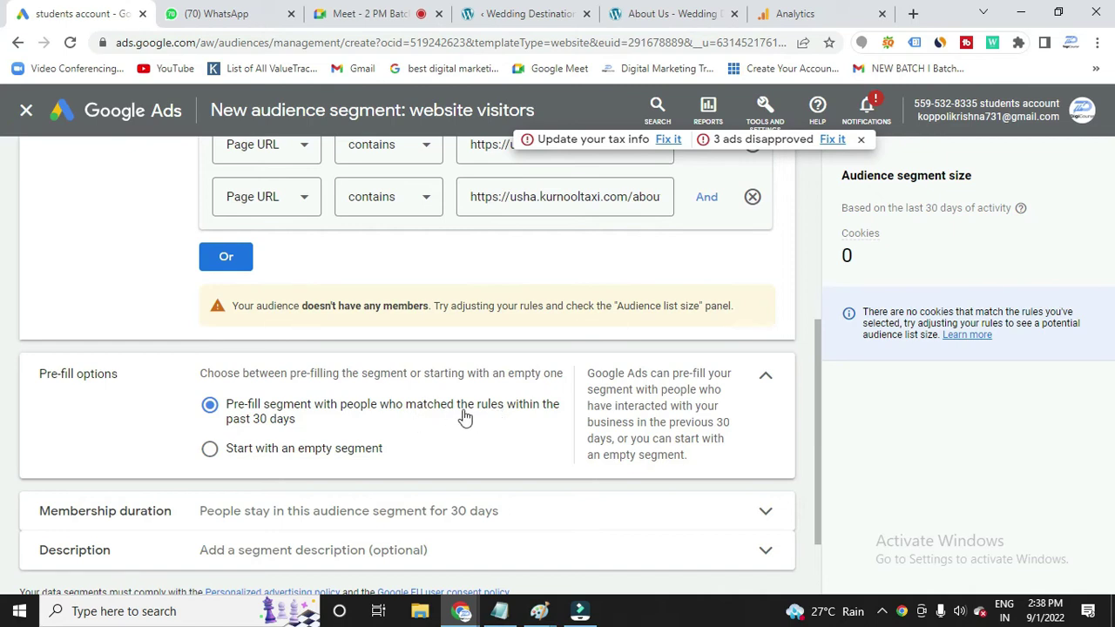
scroll(465, 413, "up", 1)
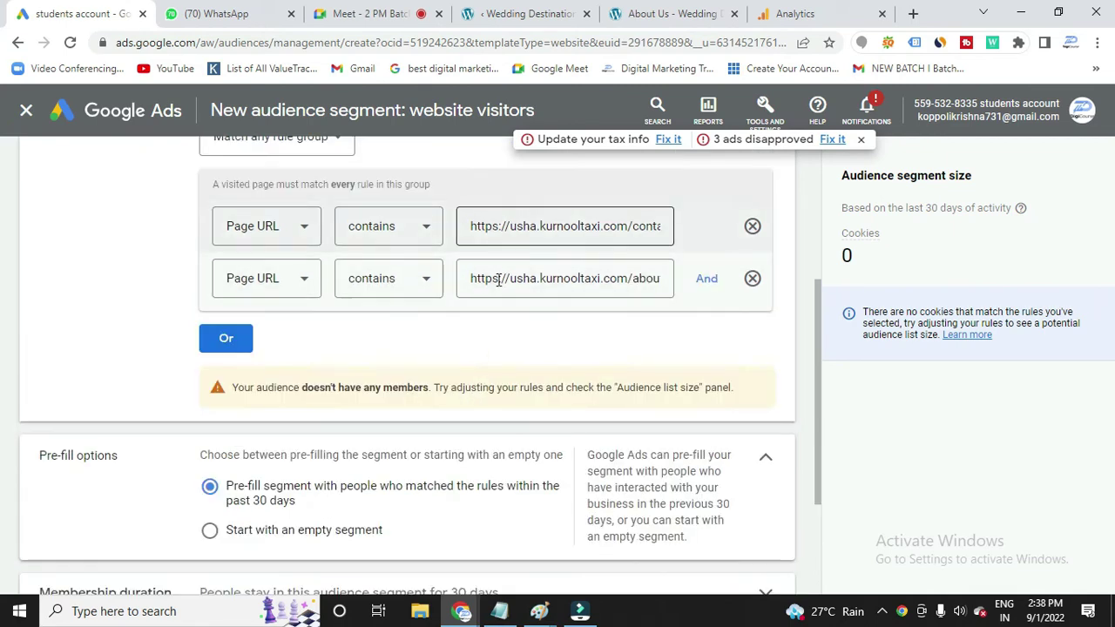
scroll(401, 490, "down", 1)
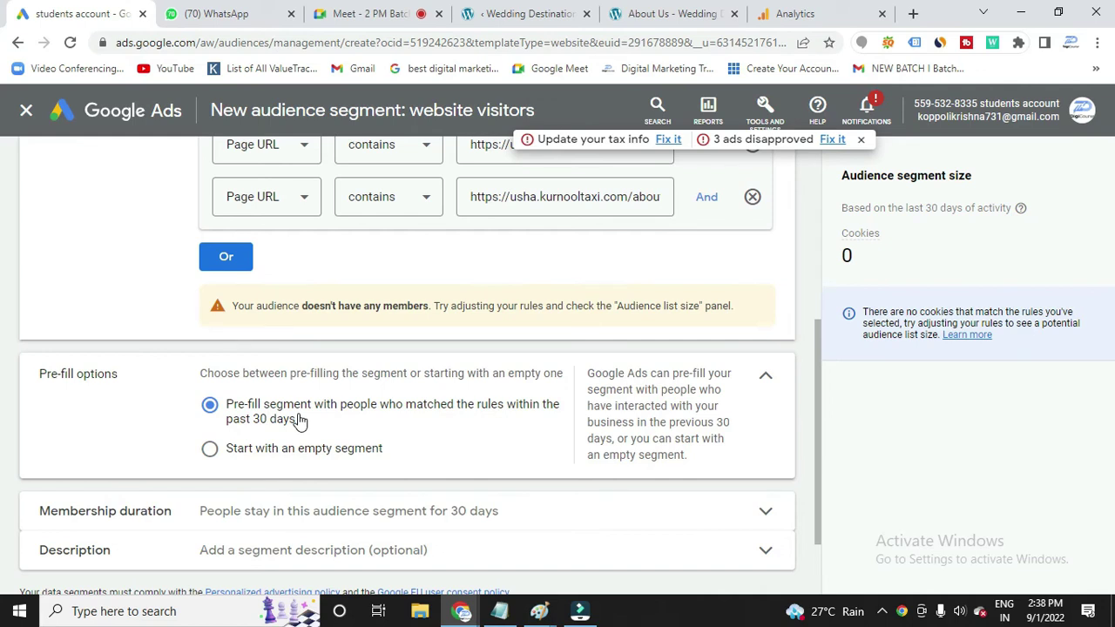
Set the pre-fill option to "Start with an empty segment" and expand the membership duration settings
left_click(248, 449)
scroll(262, 448, "up", 1)
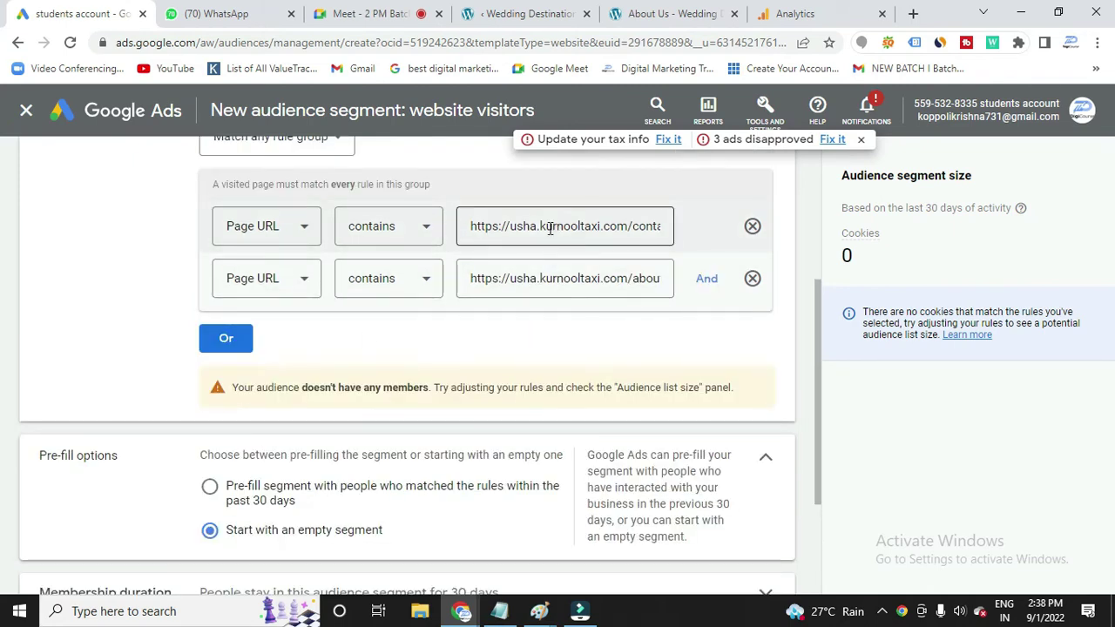
scroll(366, 386, "down", 1)
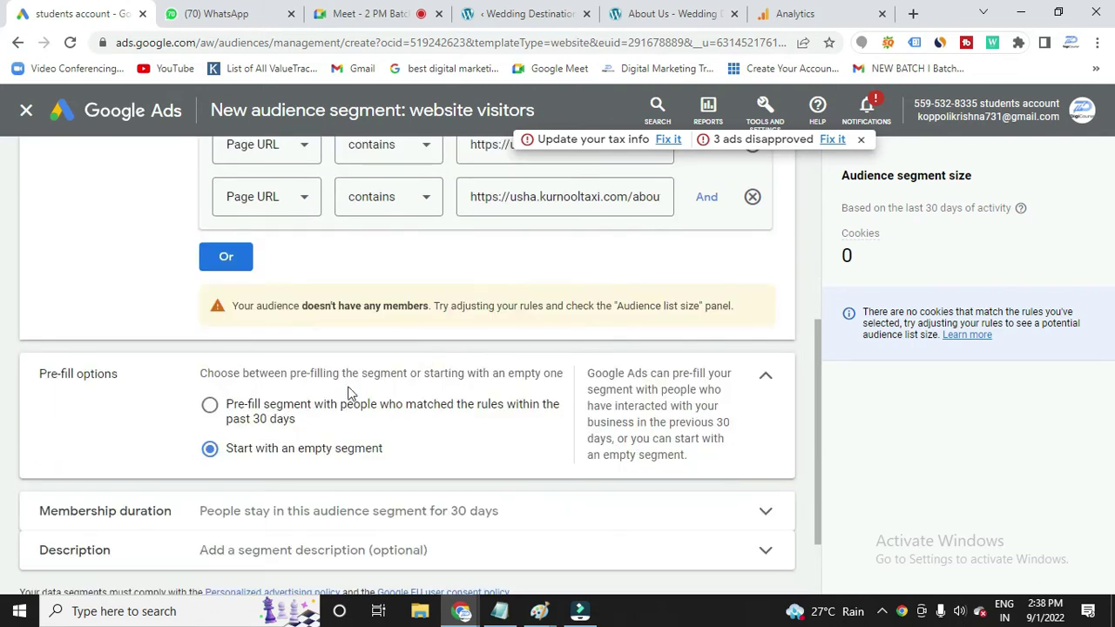
scroll(350, 392, "down", 1)
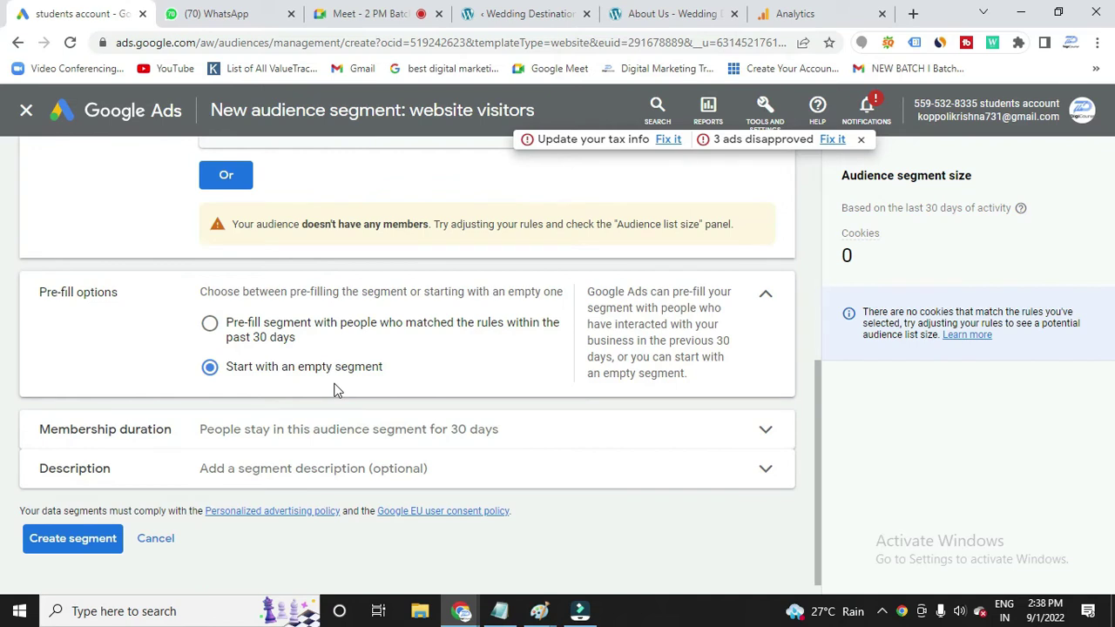
scroll(338, 392, "down", 1)
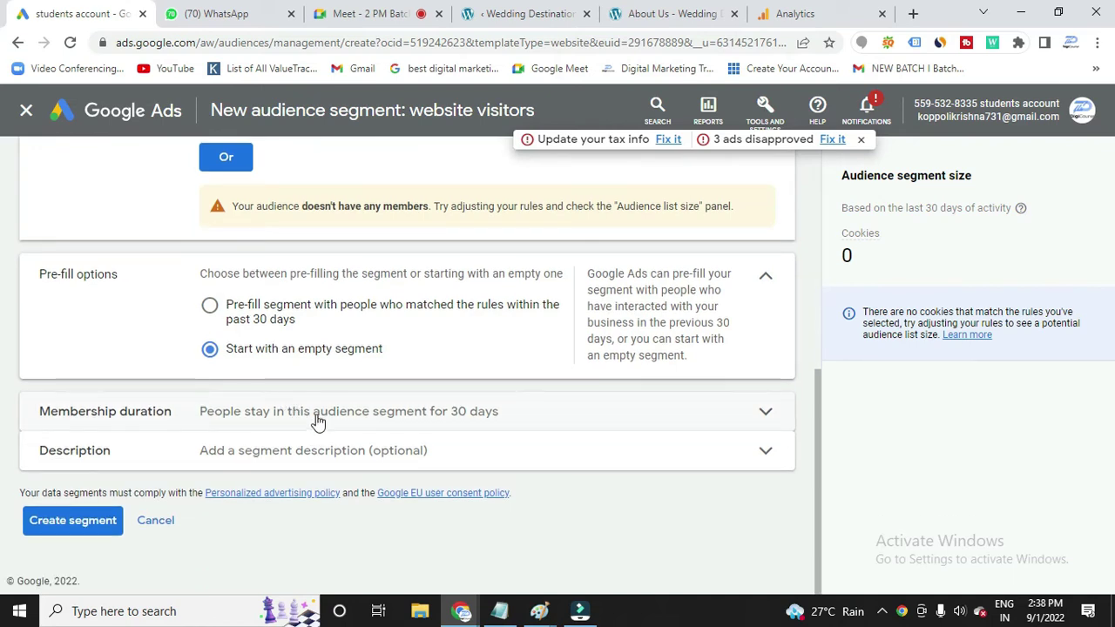
left_click(322, 420)
scroll(323, 414, "down", 1)
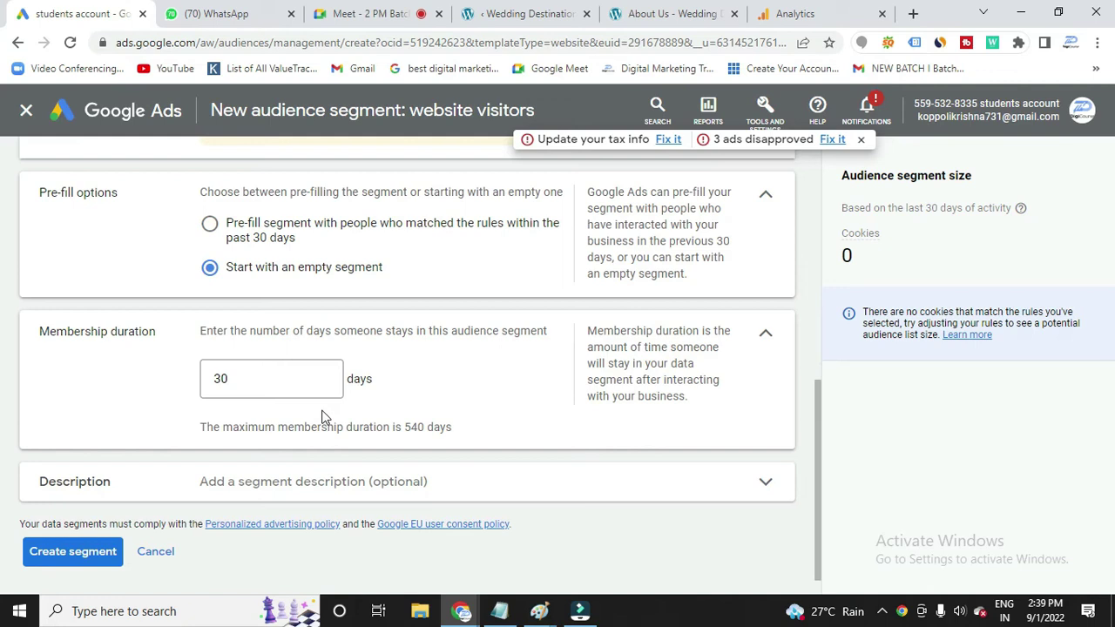
Switch to Notepad, point out the first example visitor in the notes, and return to Google Ads
left_click(499, 610)
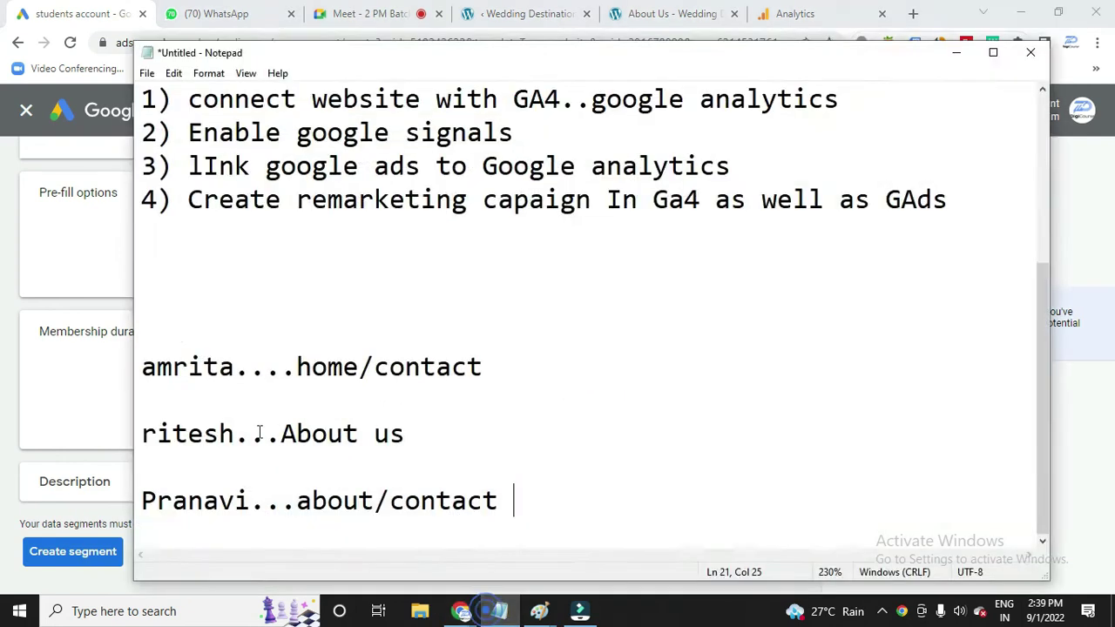
left_click_drag(149, 370, 233, 370)
left_click(234, 370)
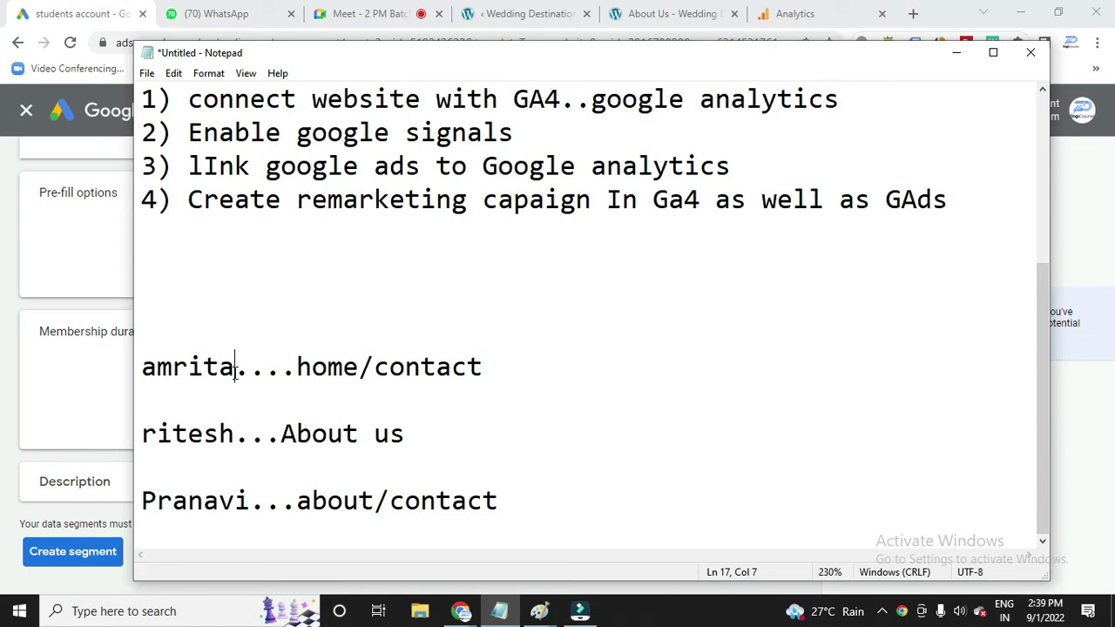
left_click(954, 59)
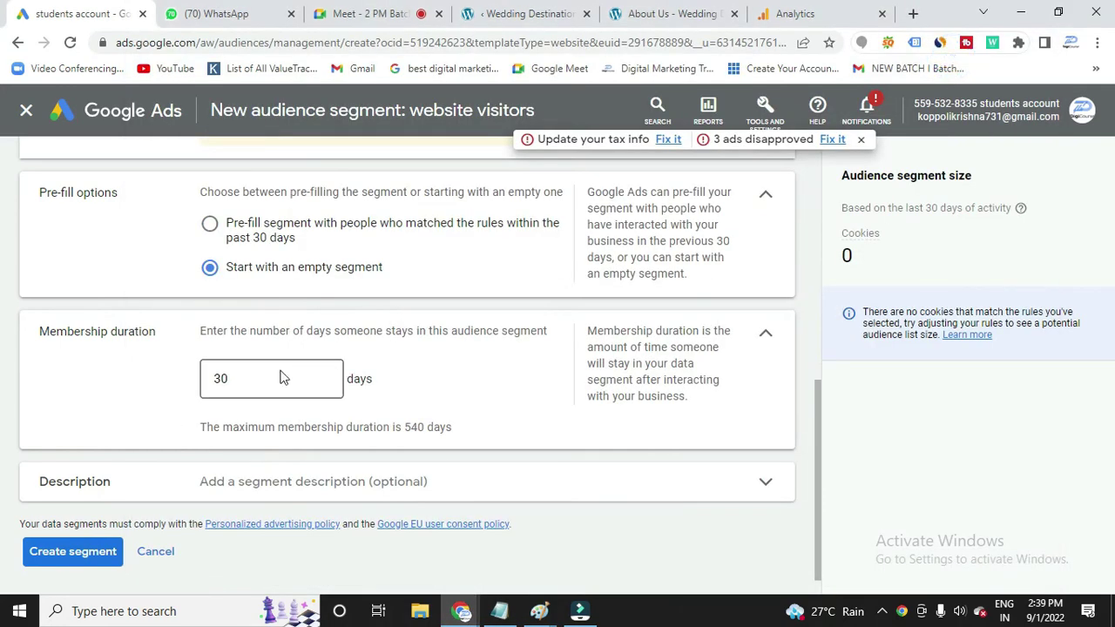
Keep the membership duration at 30 days, check the segment's name and rules, and create the segment
left_click(254, 377)
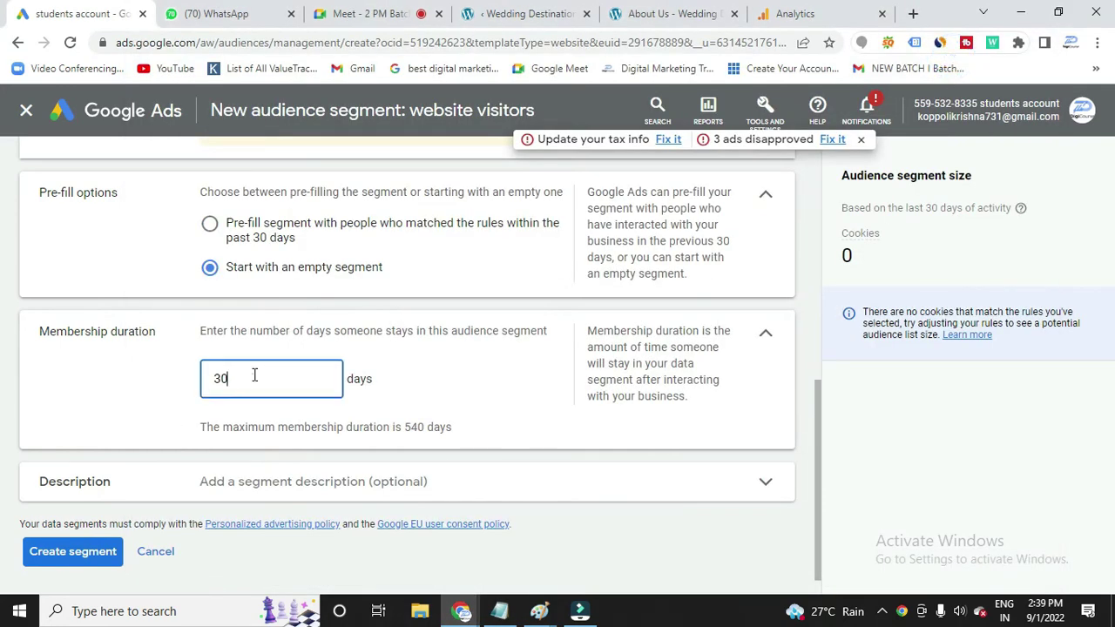
double_click(410, 429)
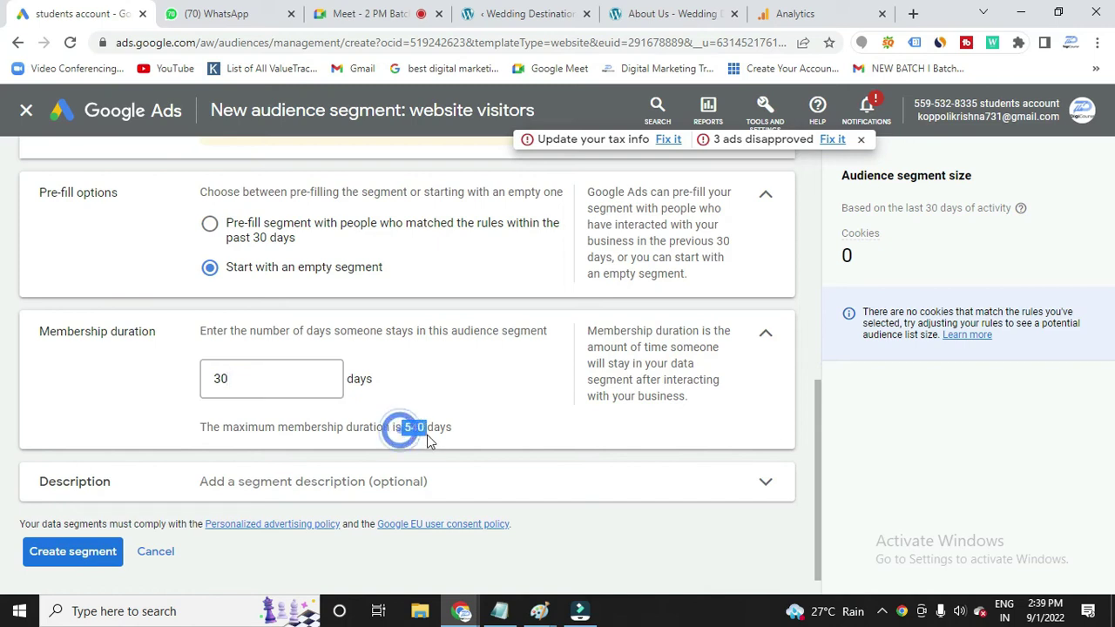
left_click(421, 428)
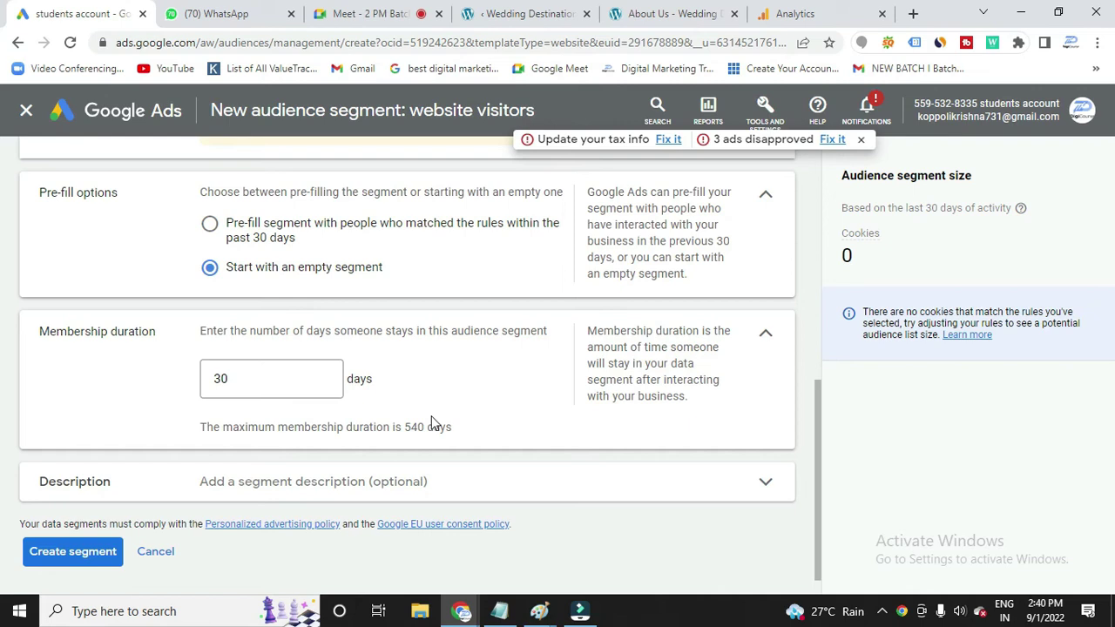
scroll(423, 423, "down", 1)
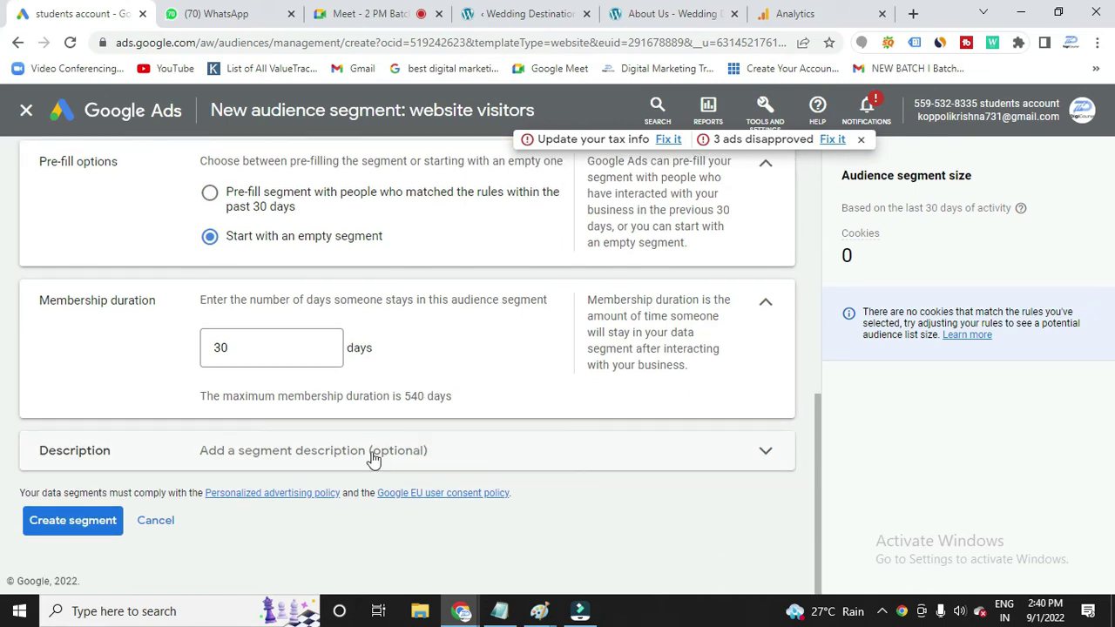
scroll(373, 459, "up", 6)
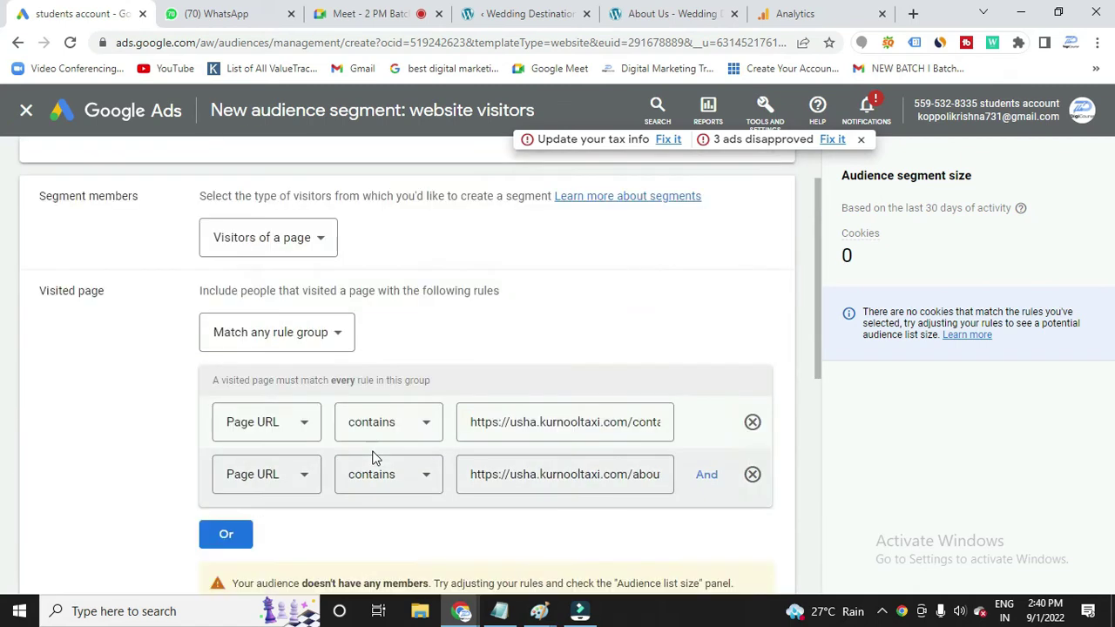
scroll(373, 459, "up", 1)
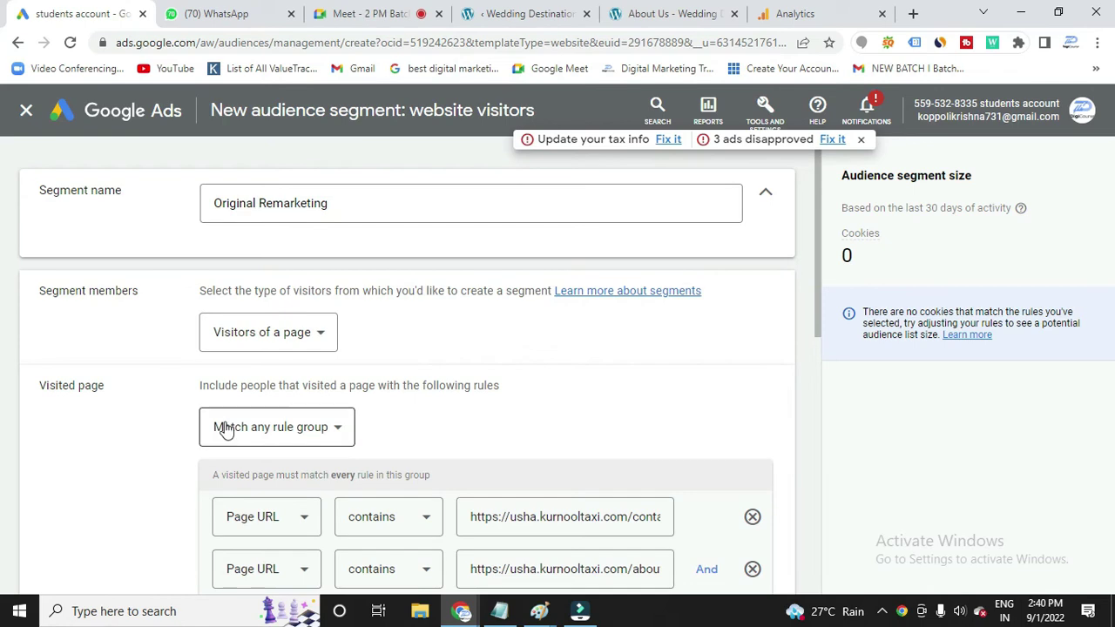
scroll(225, 429, "down", 7)
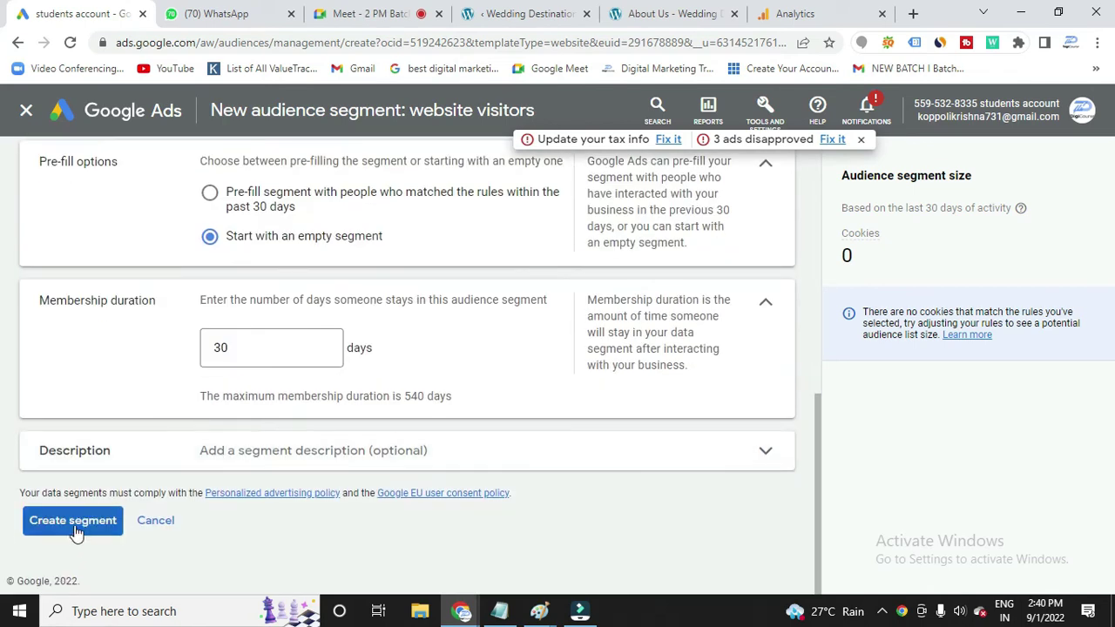
left_click(76, 526)
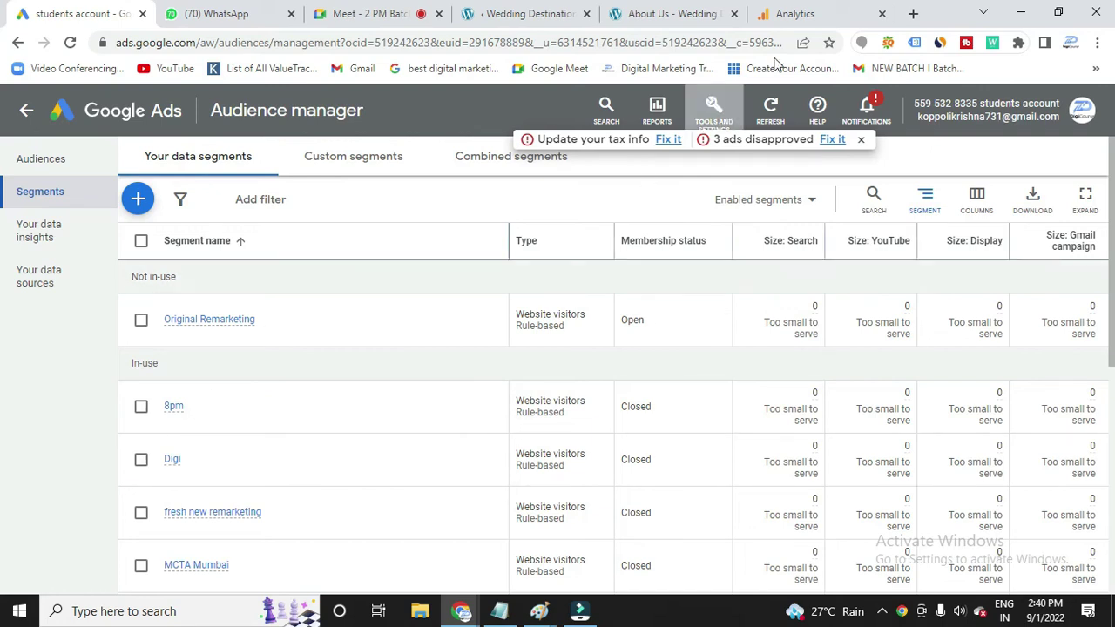
Switch to Google Analytics and close the completed Google Ads link form to return to the list of Google Ads links
left_click(808, 16)
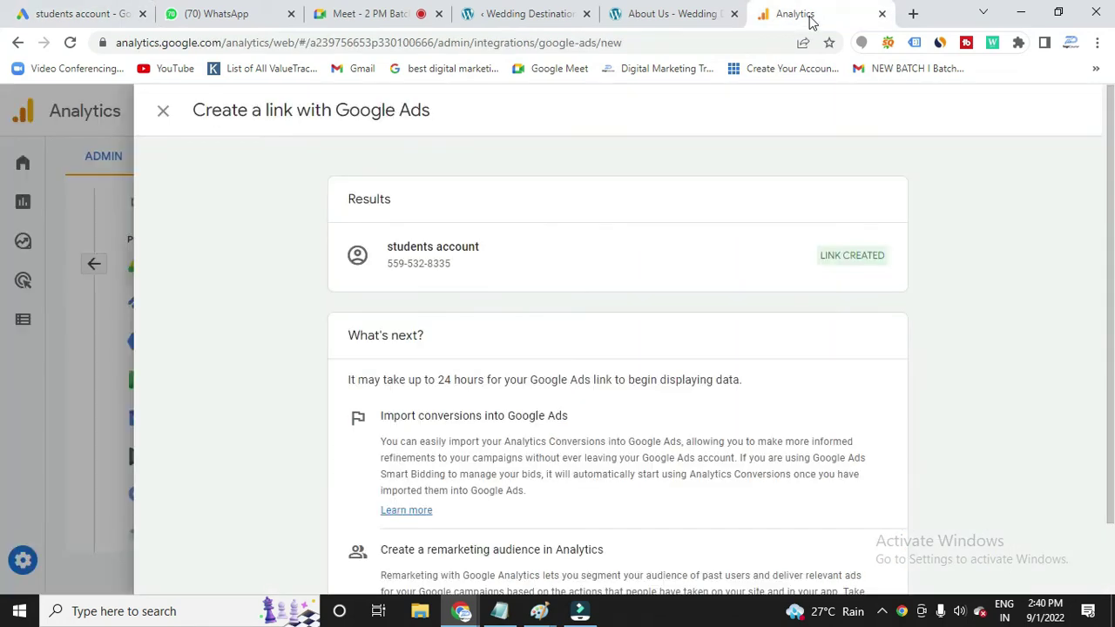
left_click(164, 111)
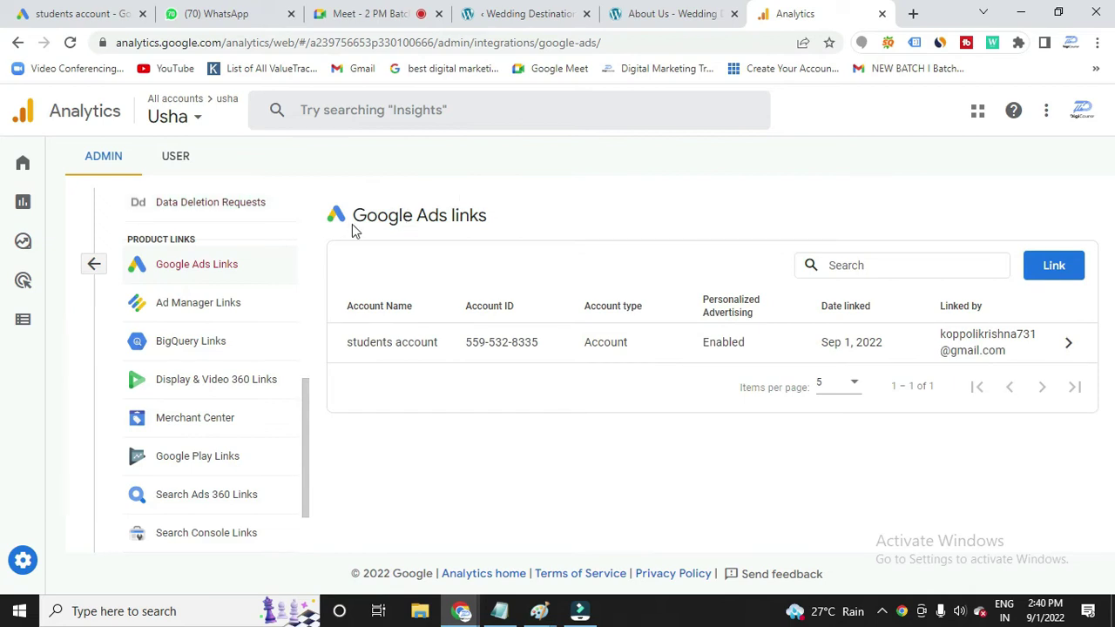
Start a custom audience from scratch in the property's Audiences configuration and give it the description "Original GA4 Remarketing"
left_click(24, 161)
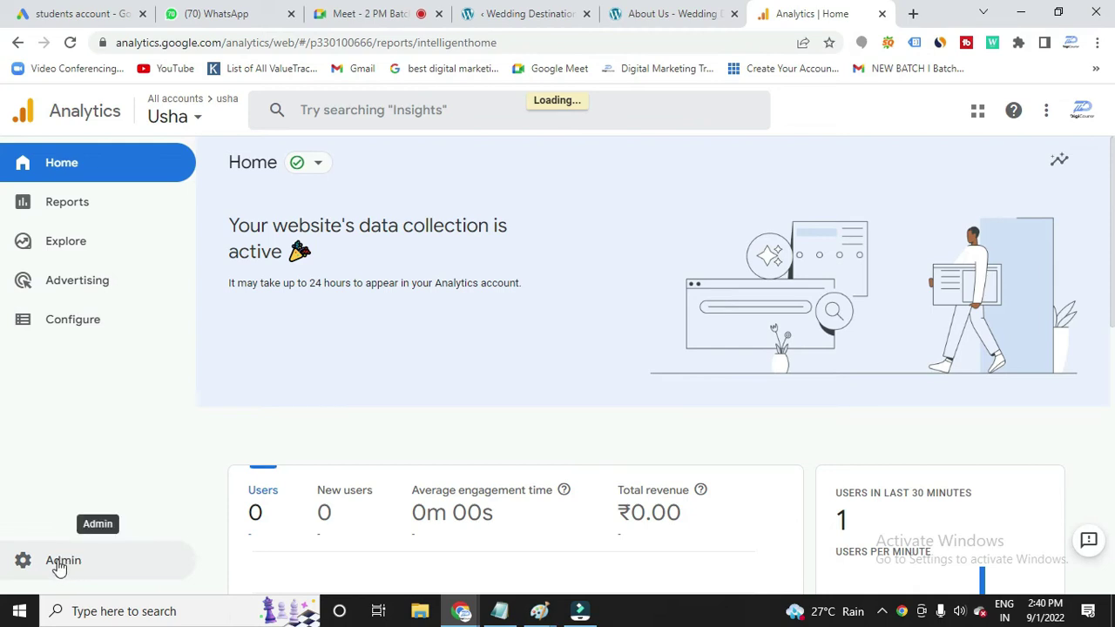
left_click(72, 325)
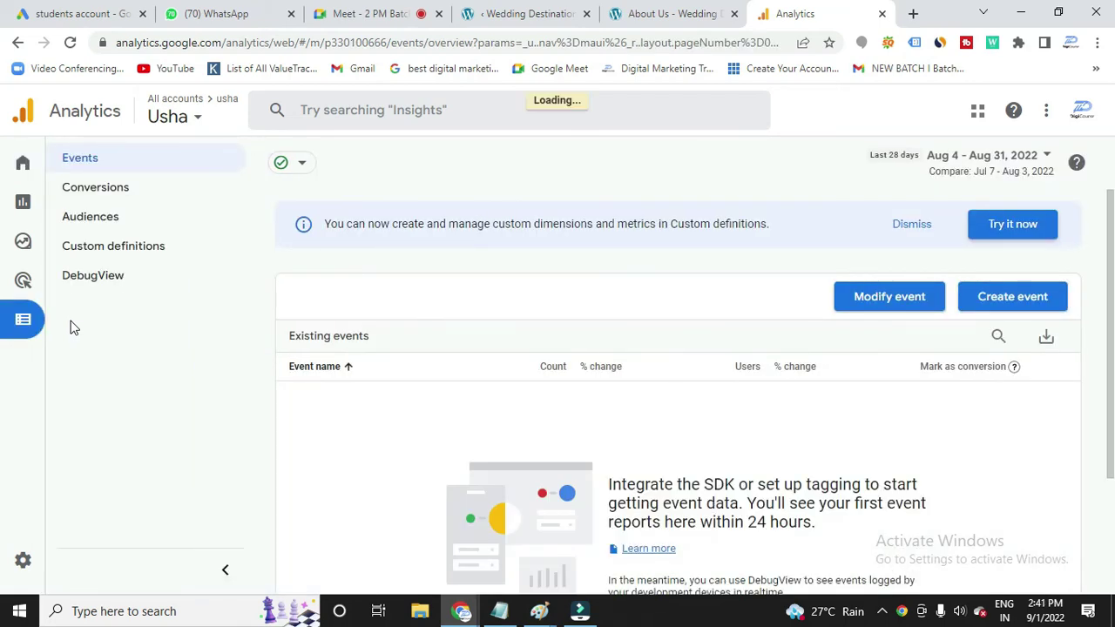
left_click(98, 222)
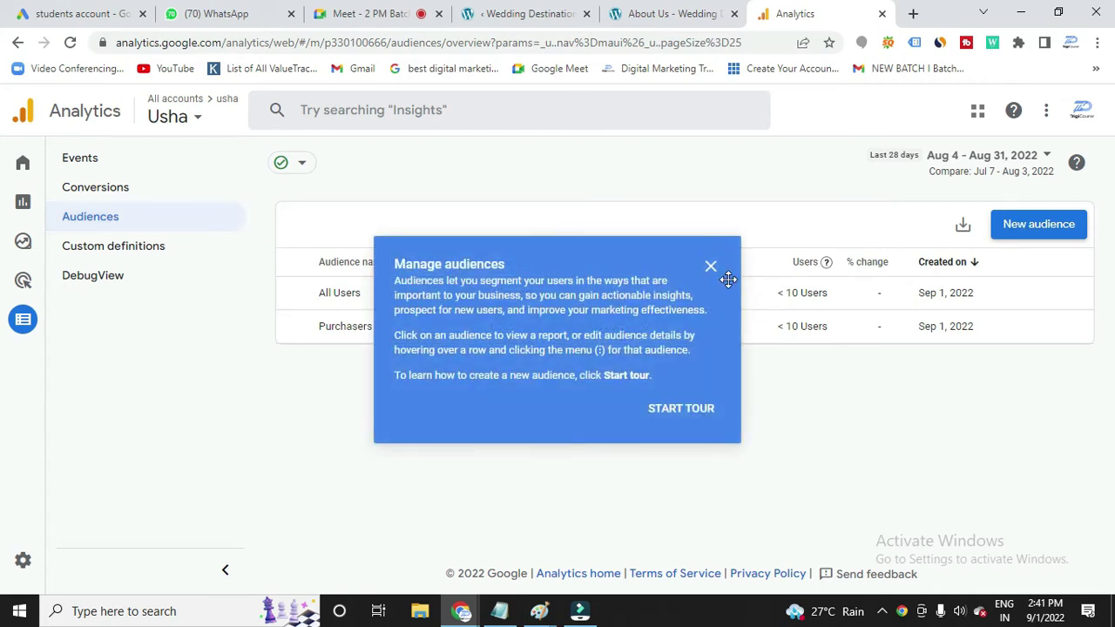
left_click(711, 266)
left_click(1031, 225)
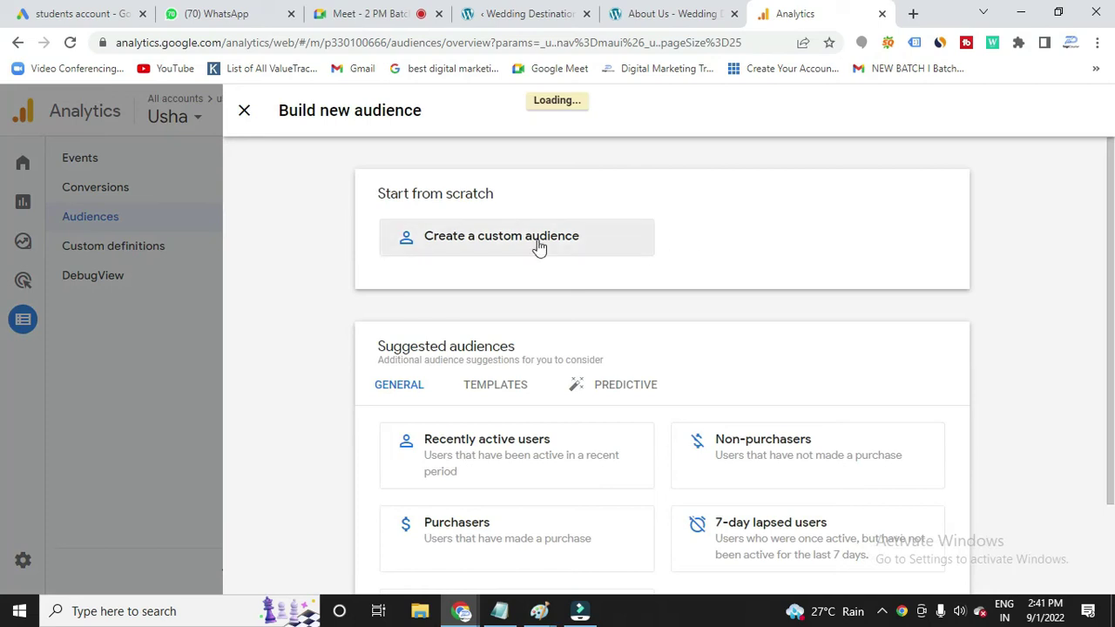
left_click(538, 247)
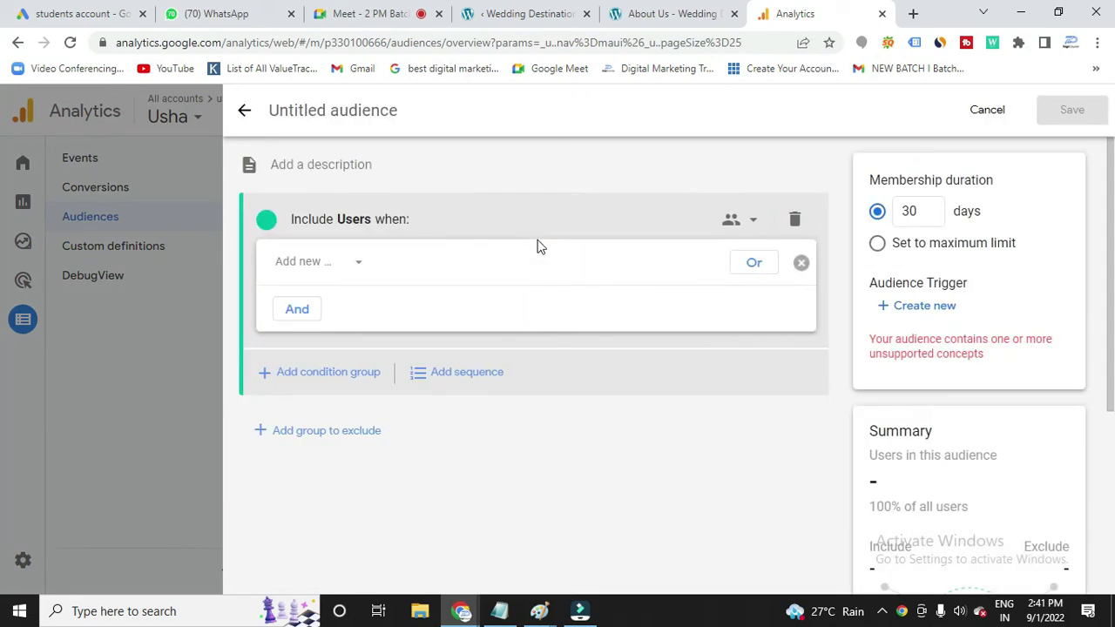
left_click(343, 160)
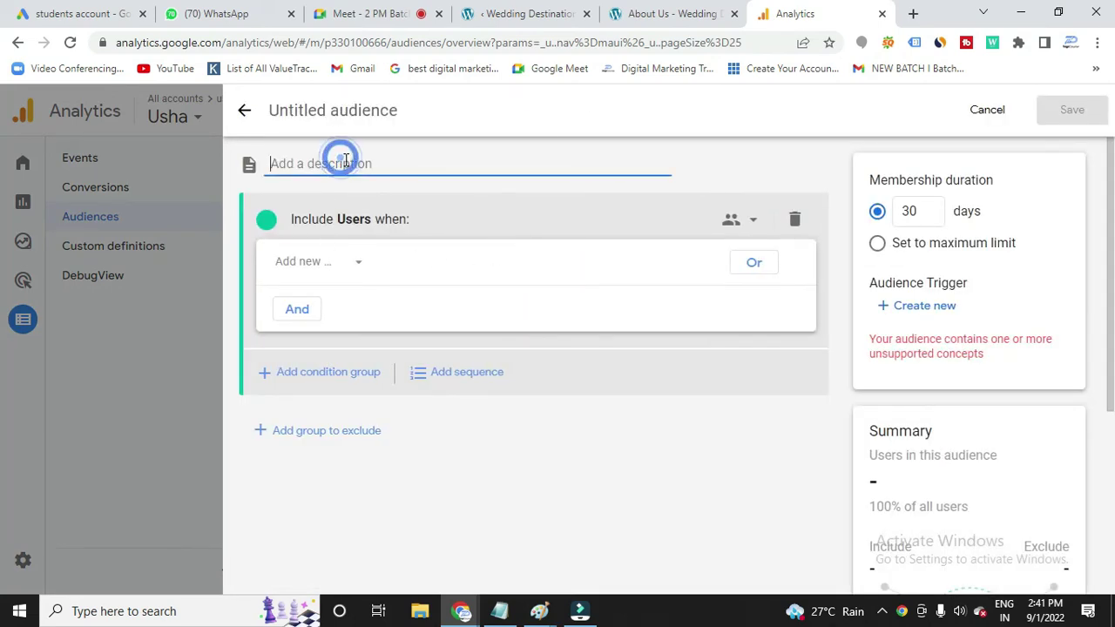
type("0")
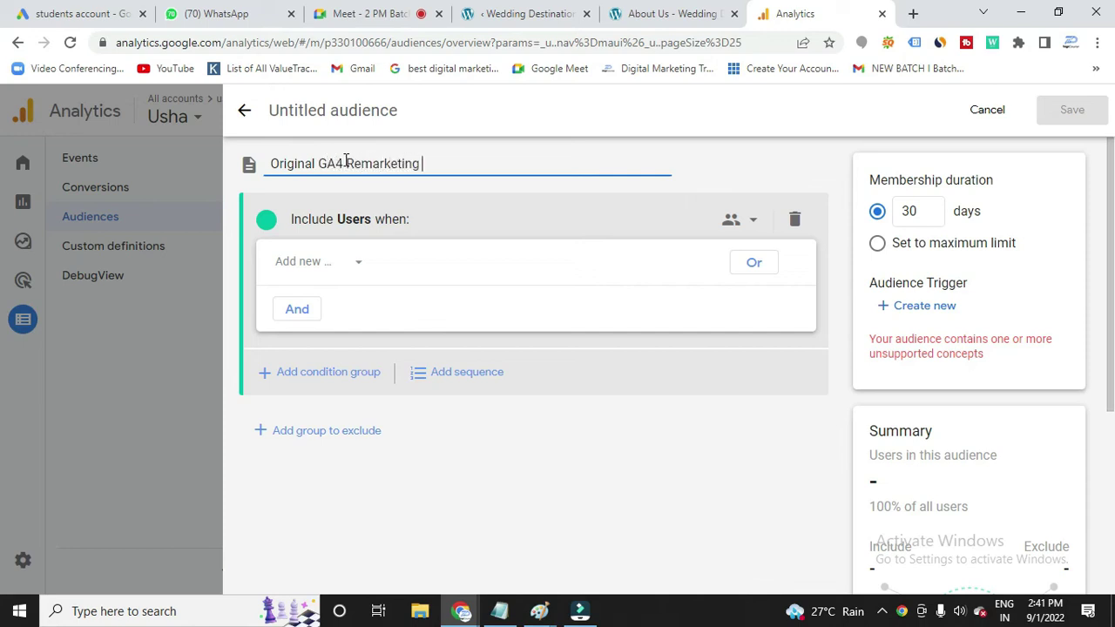
Add a Page location condition to the audience that contains the full URL of the site's /about/ page
left_click(322, 258)
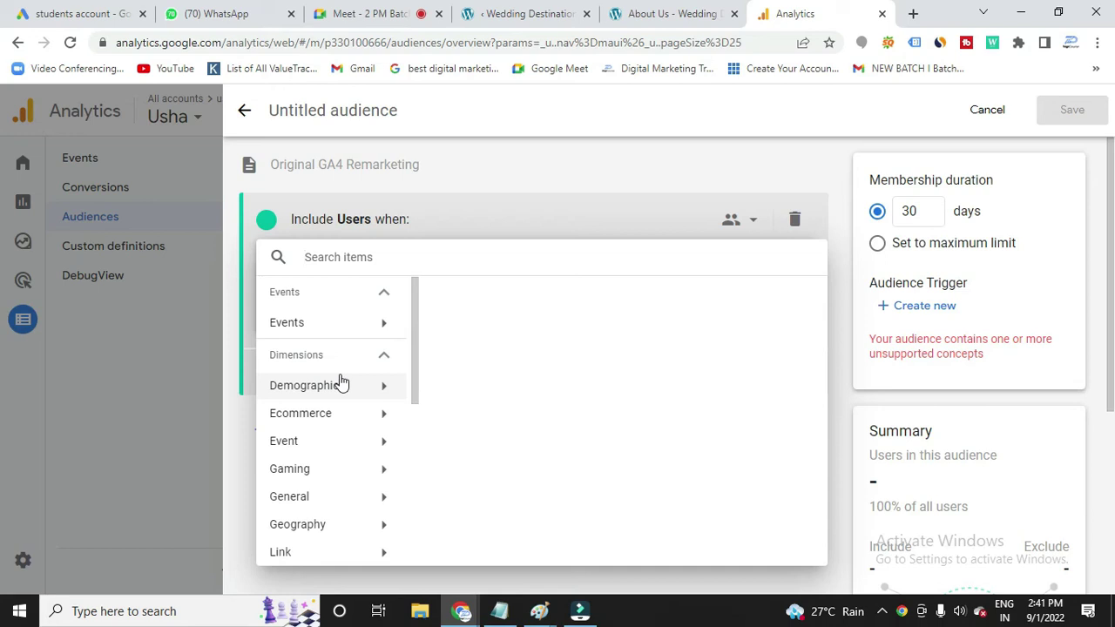
scroll(323, 456, "down", 2)
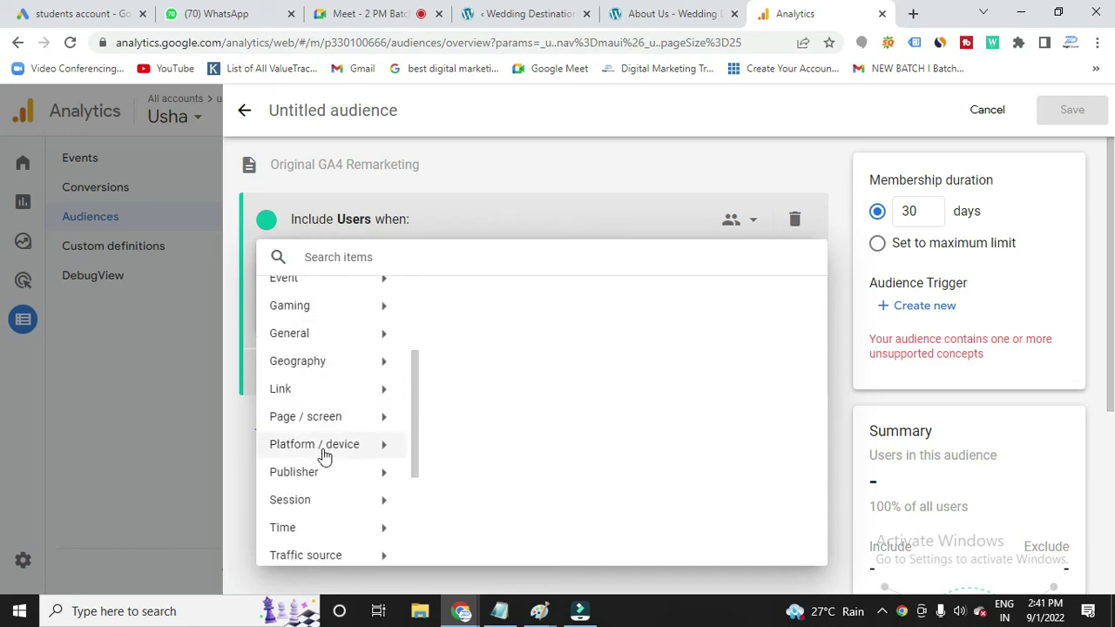
scroll(315, 459, "down", 1)
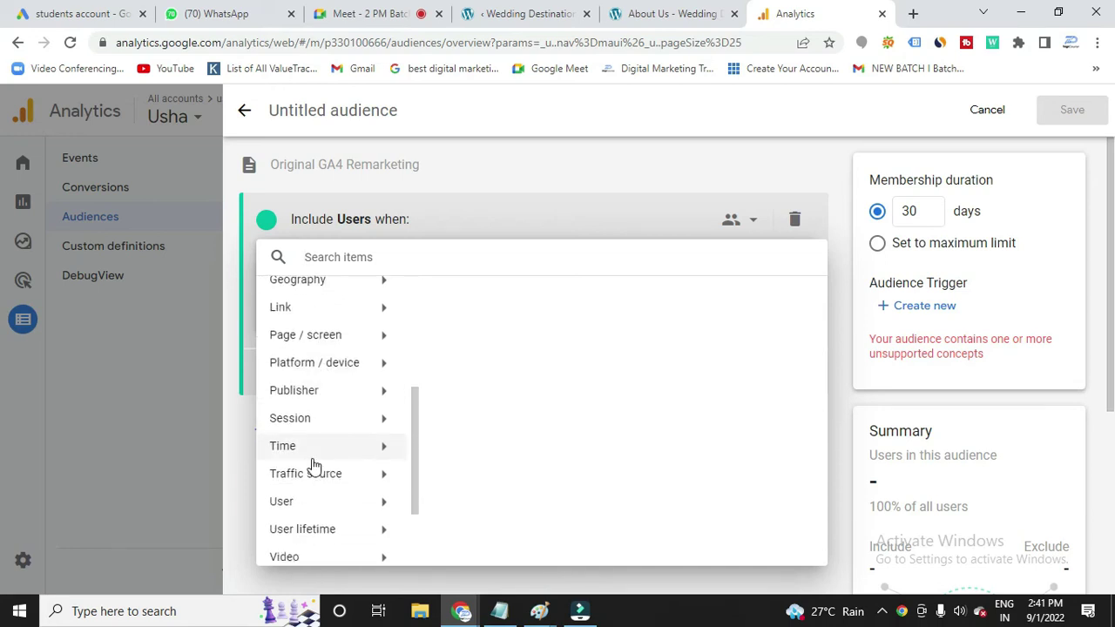
scroll(311, 479, "up", 2)
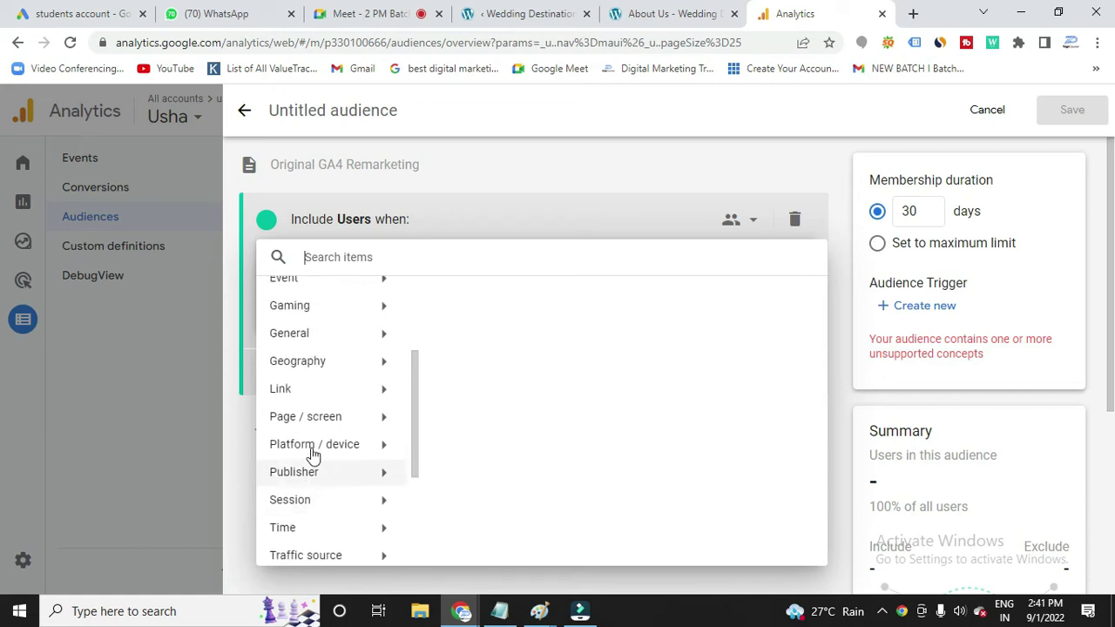
scroll(315, 388, "down", 1)
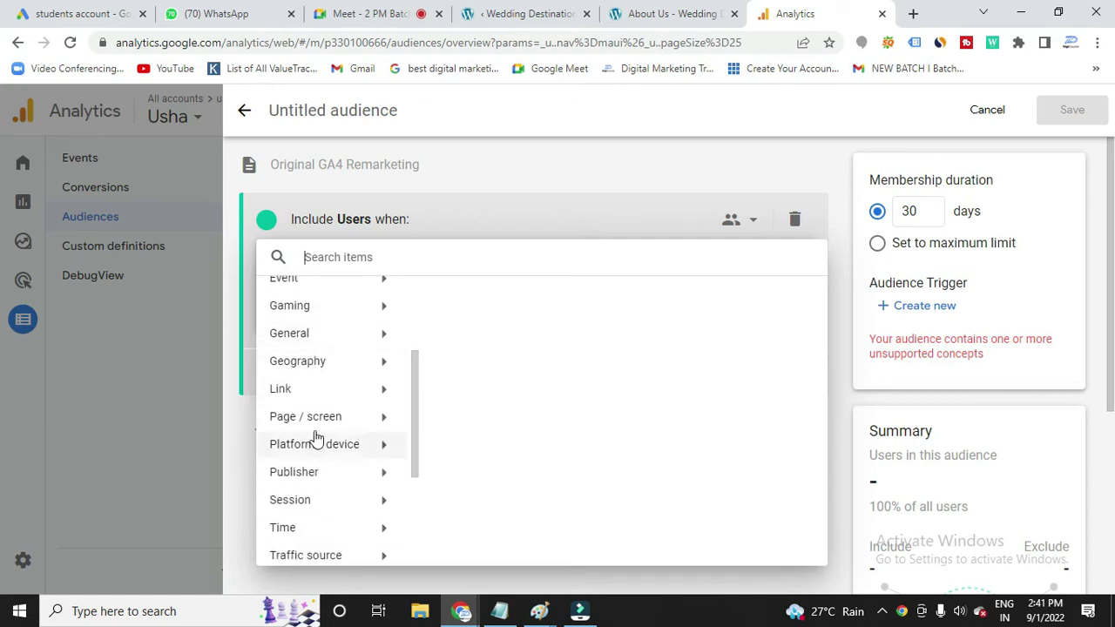
left_click(323, 416)
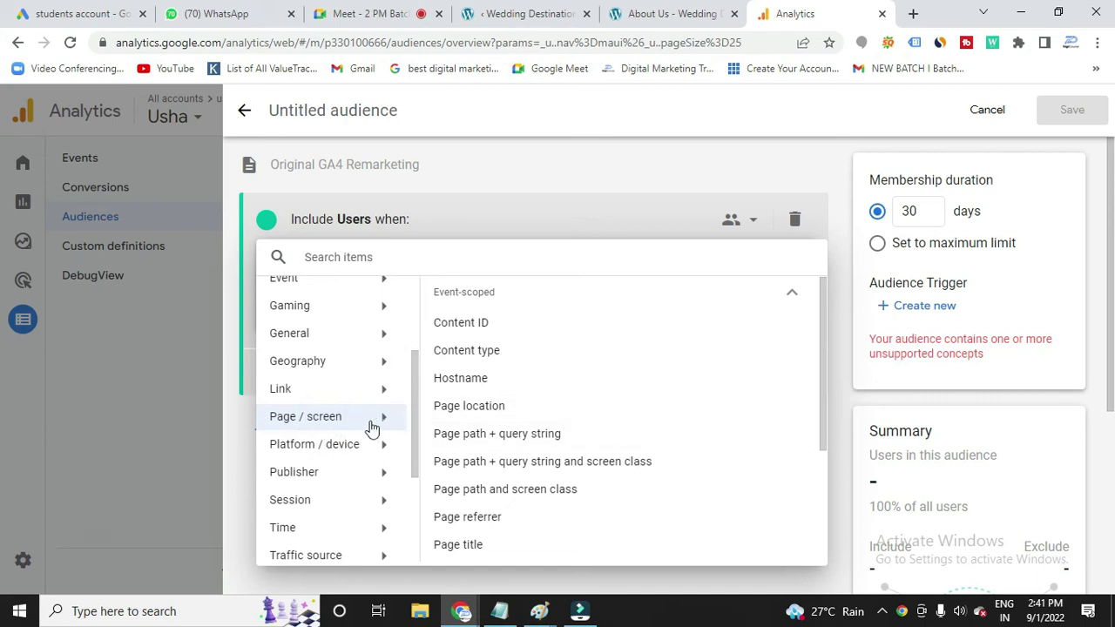
left_click(508, 407)
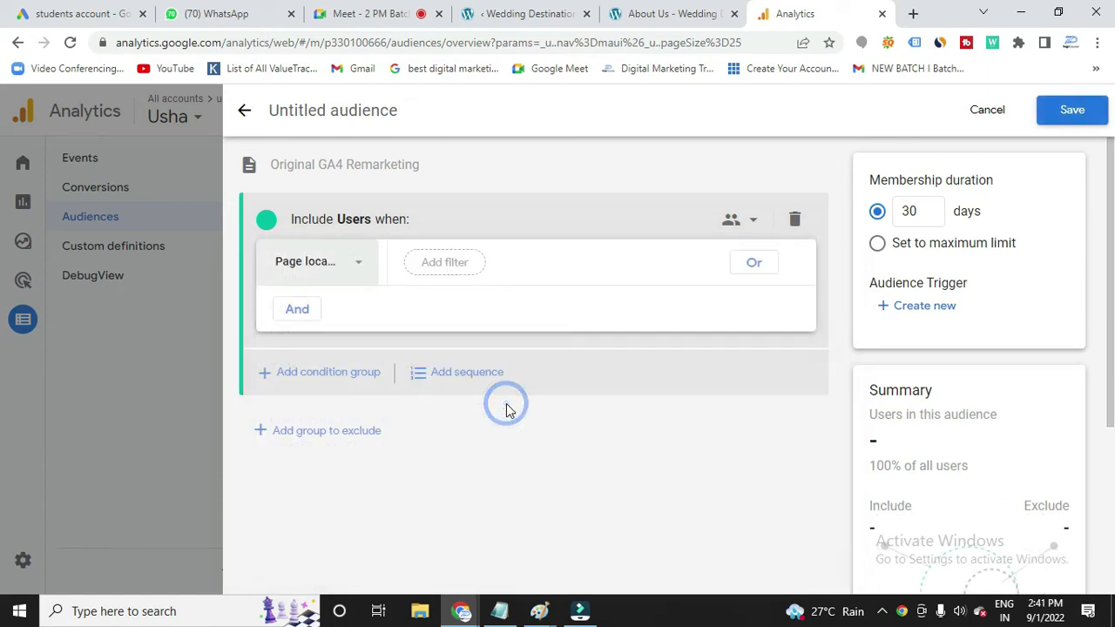
left_click(445, 265)
left_click(495, 353)
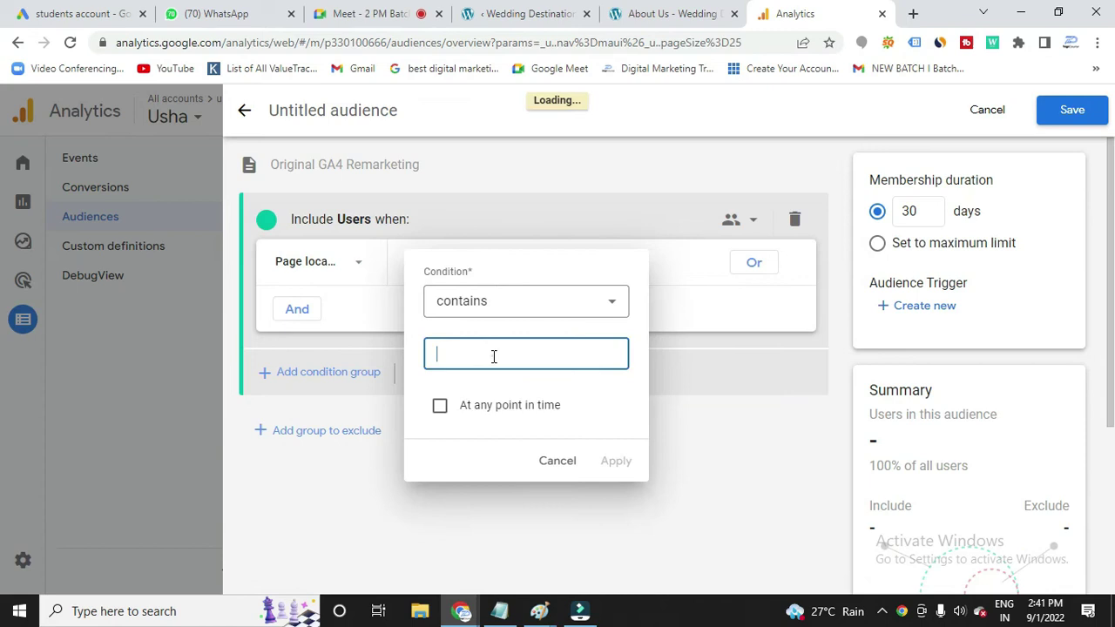
key("ctrl+v")
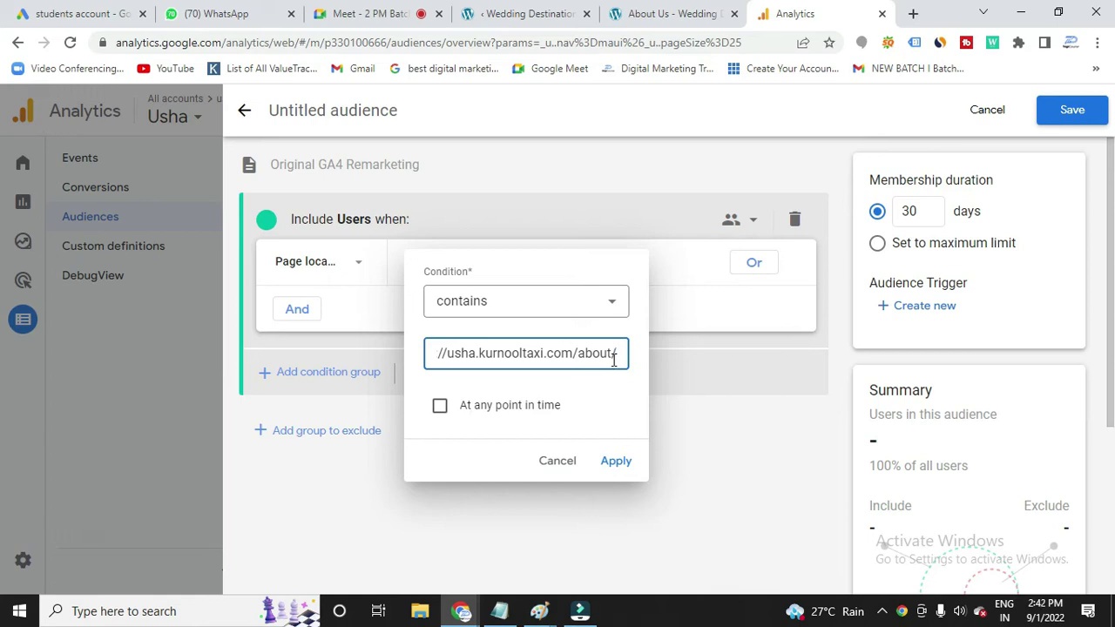
left_click(615, 461)
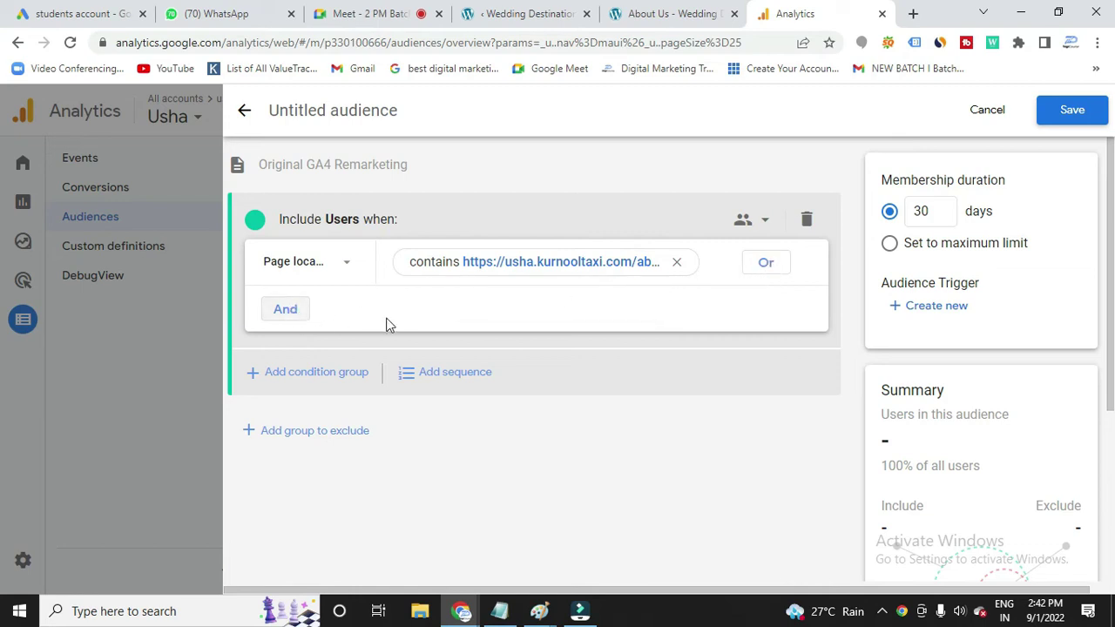
Add a second Page location condition joined with AND and open its "contains" filter for a value
left_click(289, 311)
left_click(335, 308)
scroll(305, 431, "down", 5)
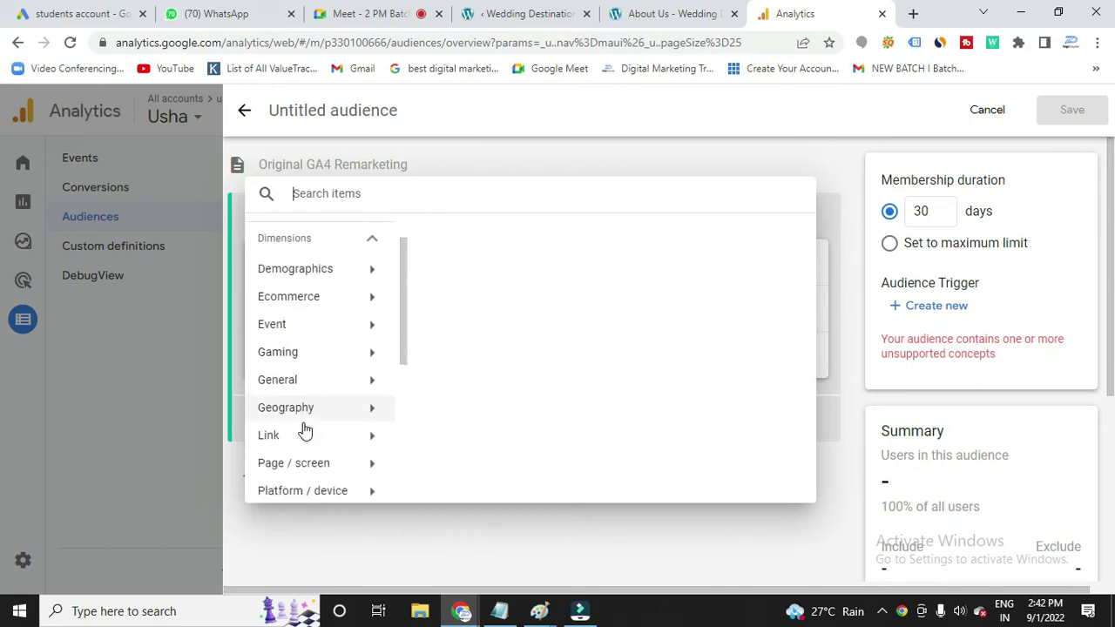
left_click(347, 277)
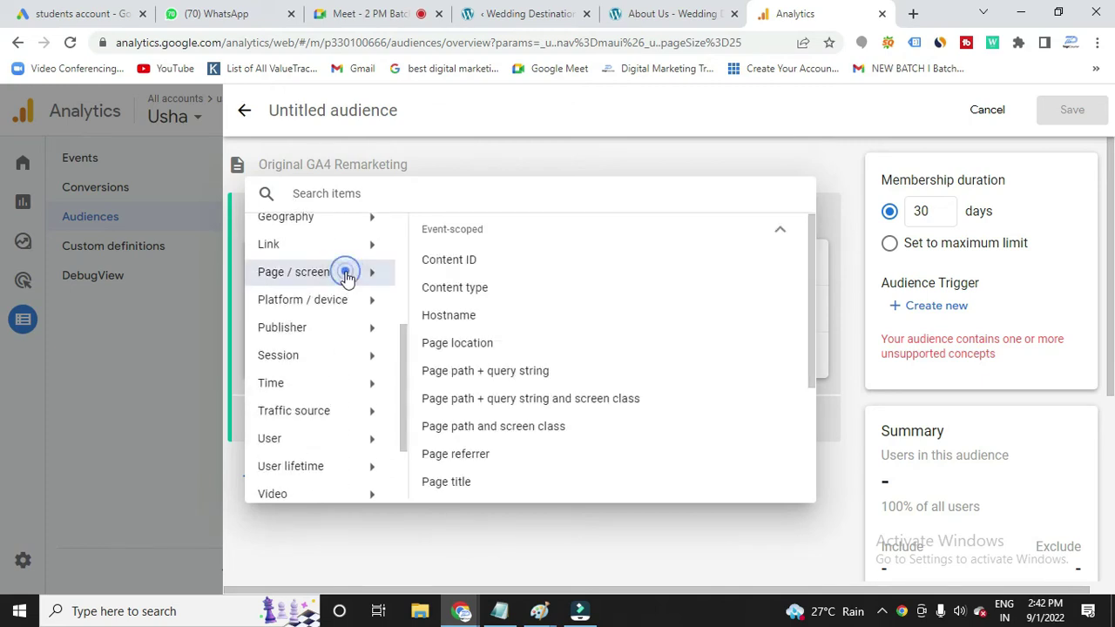
left_click(473, 349)
left_click(420, 305)
left_click(493, 399)
Switch to the website, open its Contact Us page and copy the page's URL
left_click(549, 16)
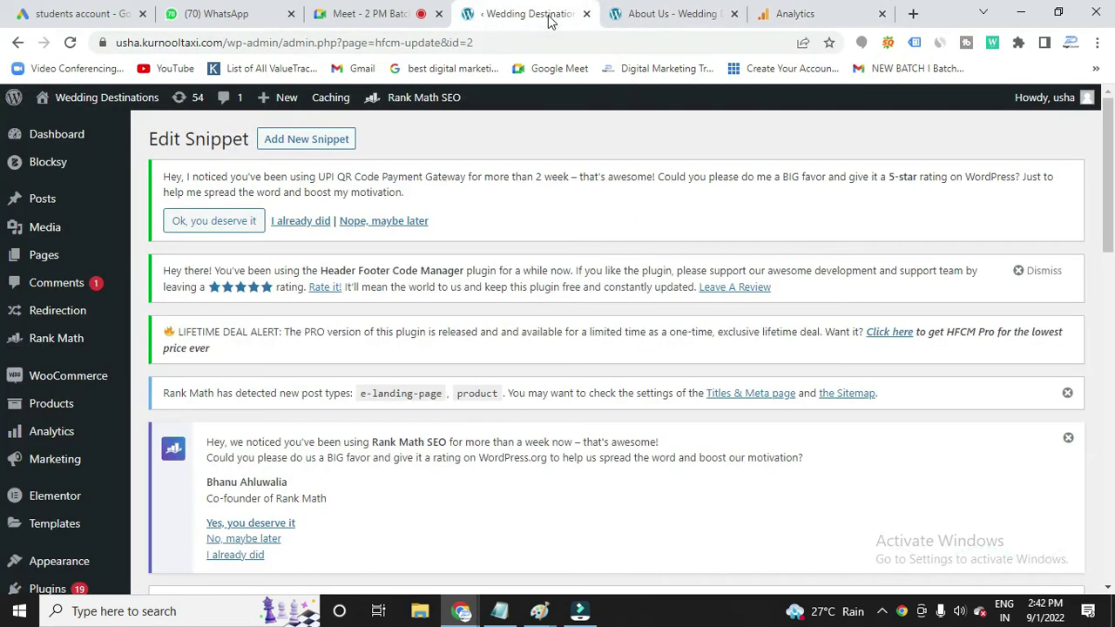
left_click(652, 15)
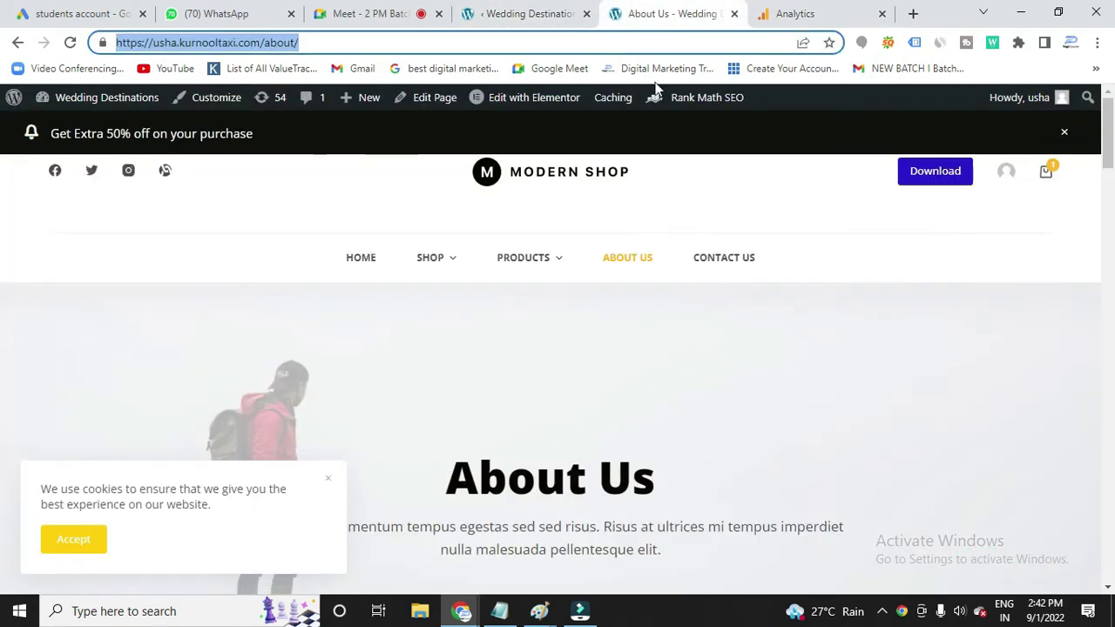
left_click(726, 264)
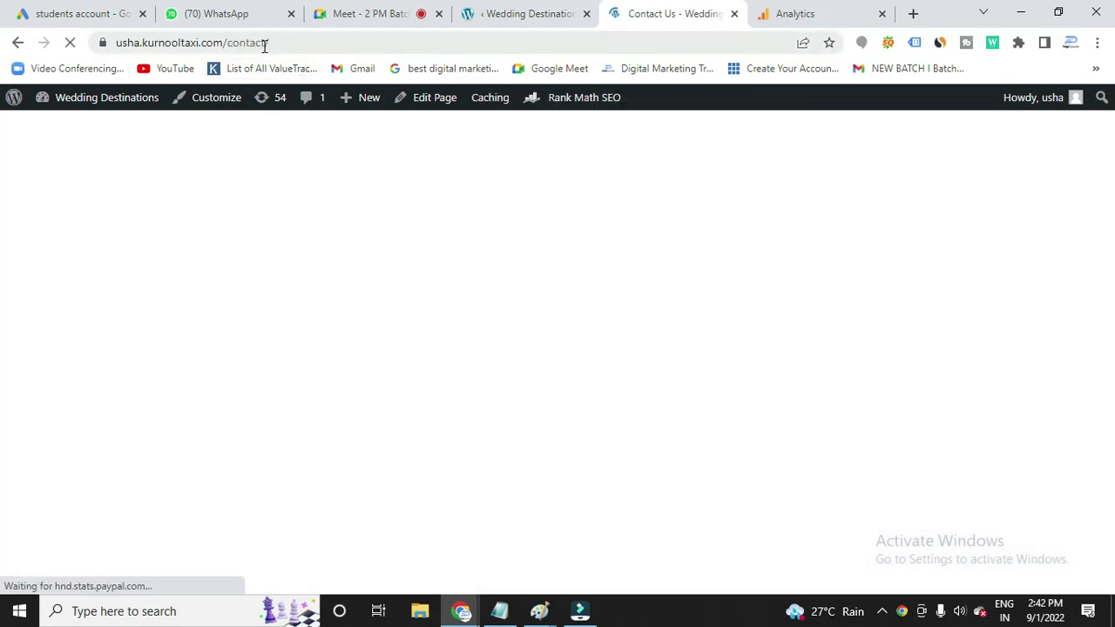
left_click(264, 45)
key("ctrl+c")
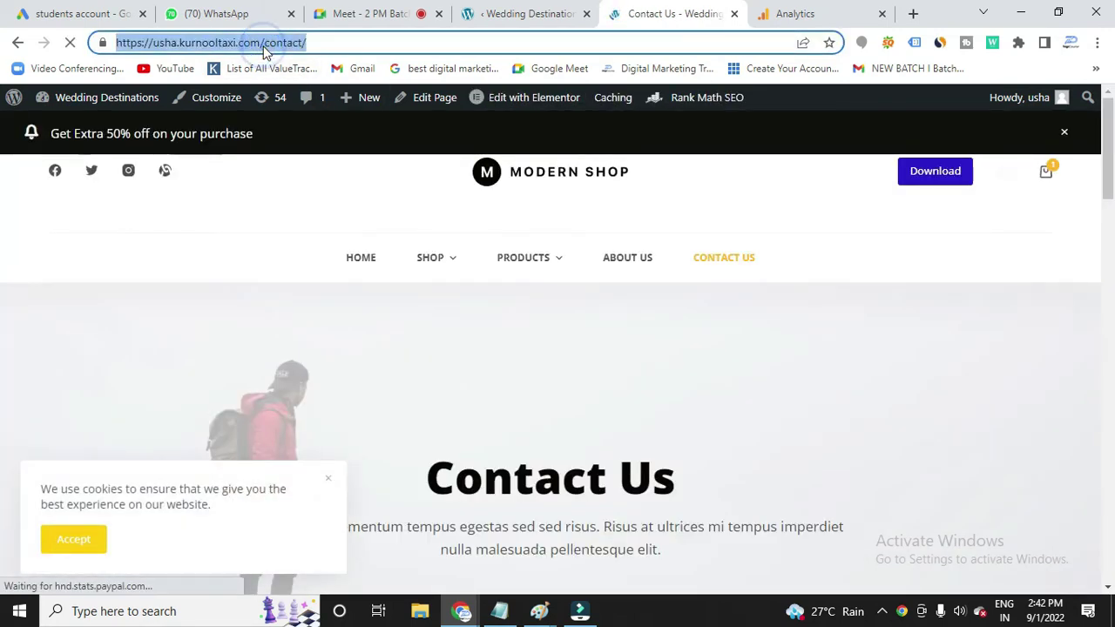
Return to Google Analytics, apply the copied /contact/ page URL as the second condition's filter value, and save the audience
left_click(802, 13)
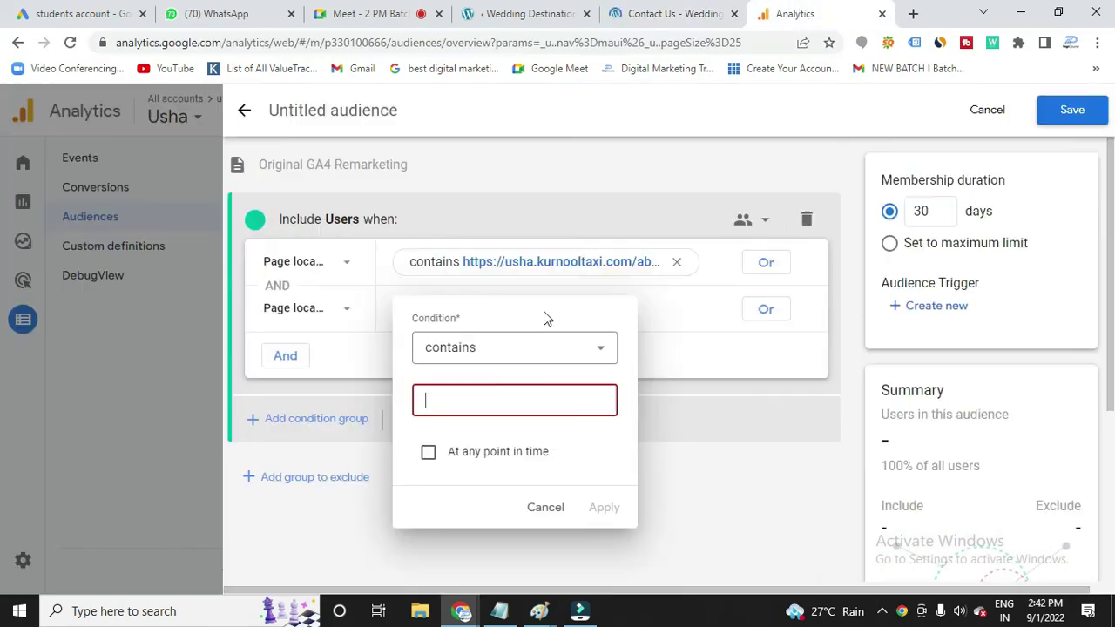
key("ctrl+v")
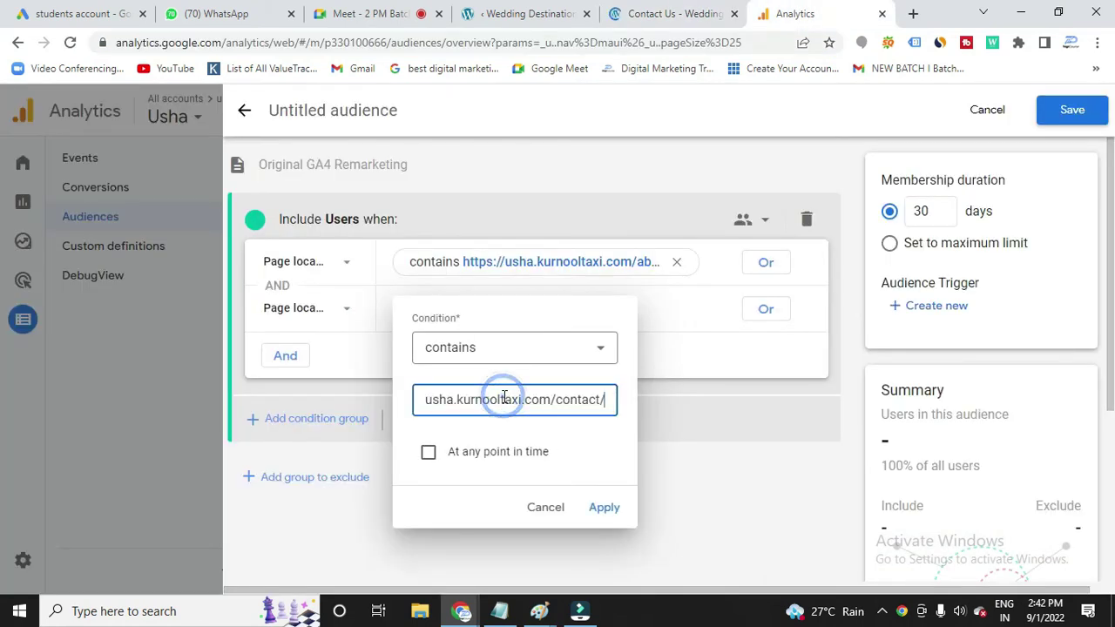
left_click(599, 510)
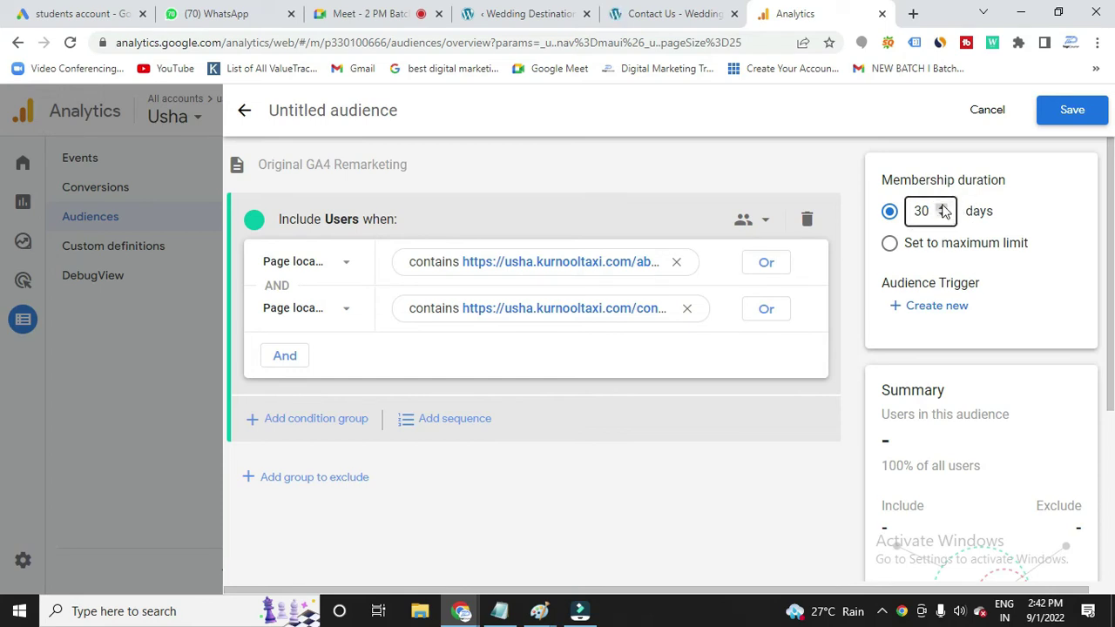
left_click(1063, 114)
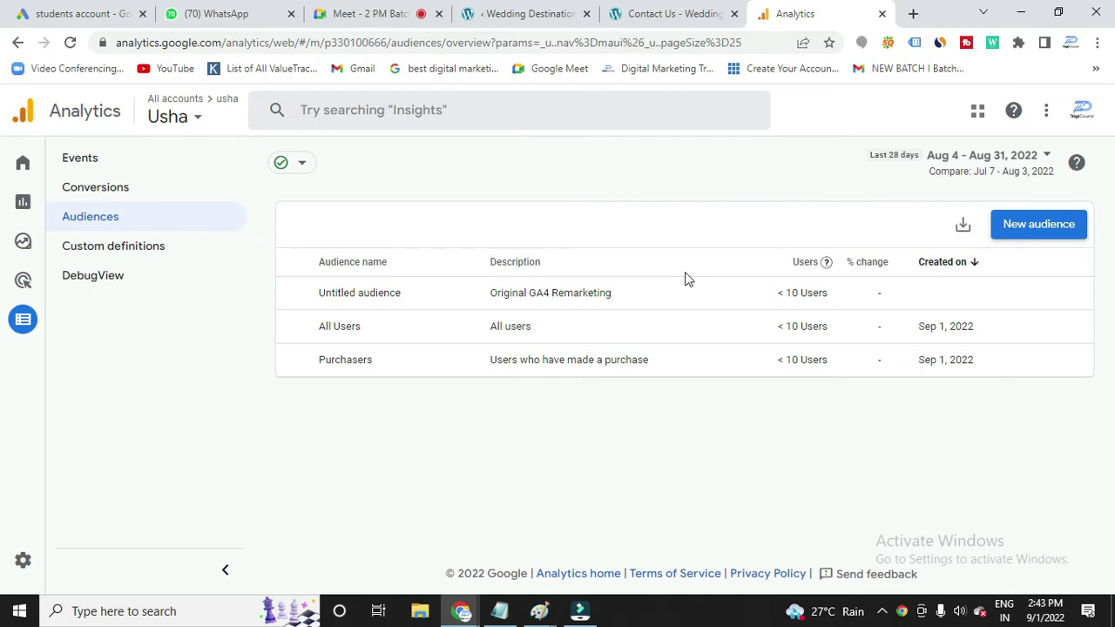
Switch to Notepad and review the remarketing steps and the example visitors with their pages
mouse_move(504, 601)
left_click(489, 479)
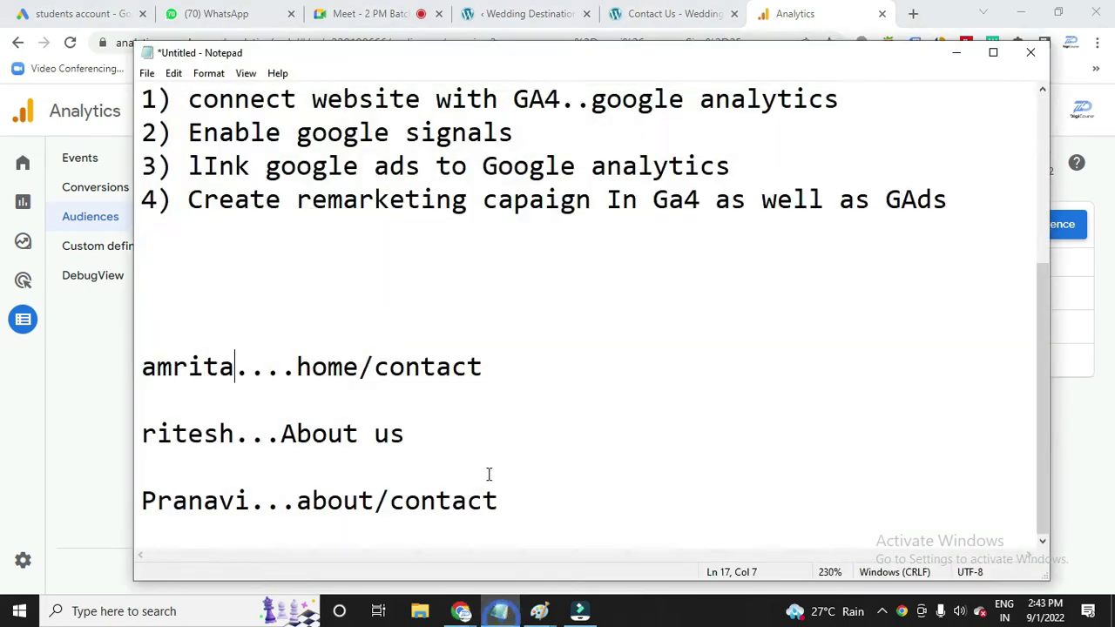
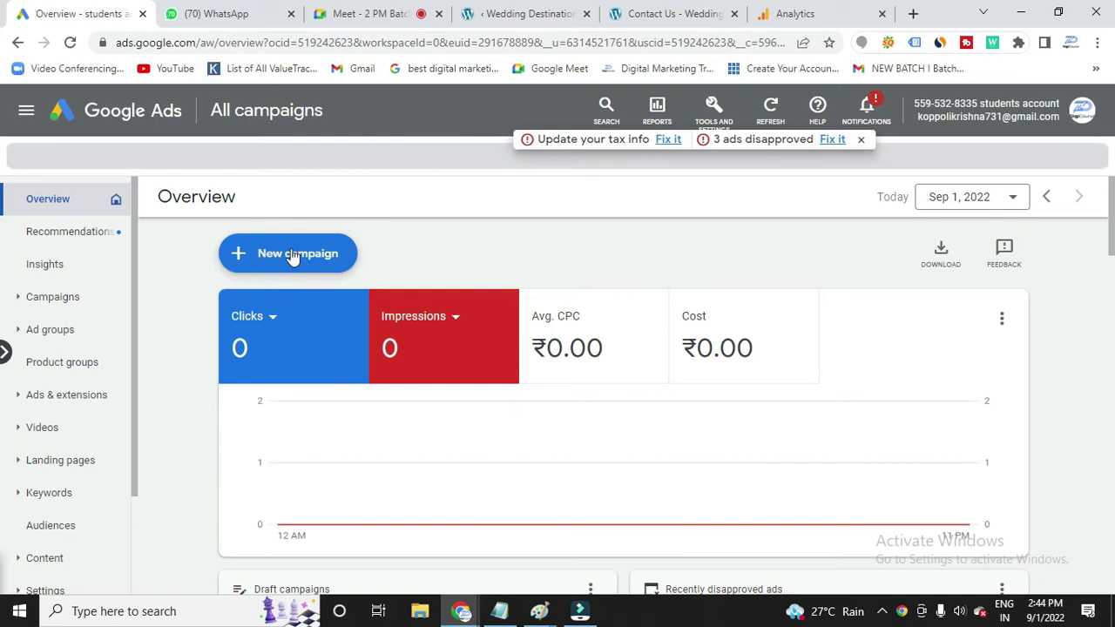
Start a new Google Ads campaign without a goal's guidance
left_click(294, 252)
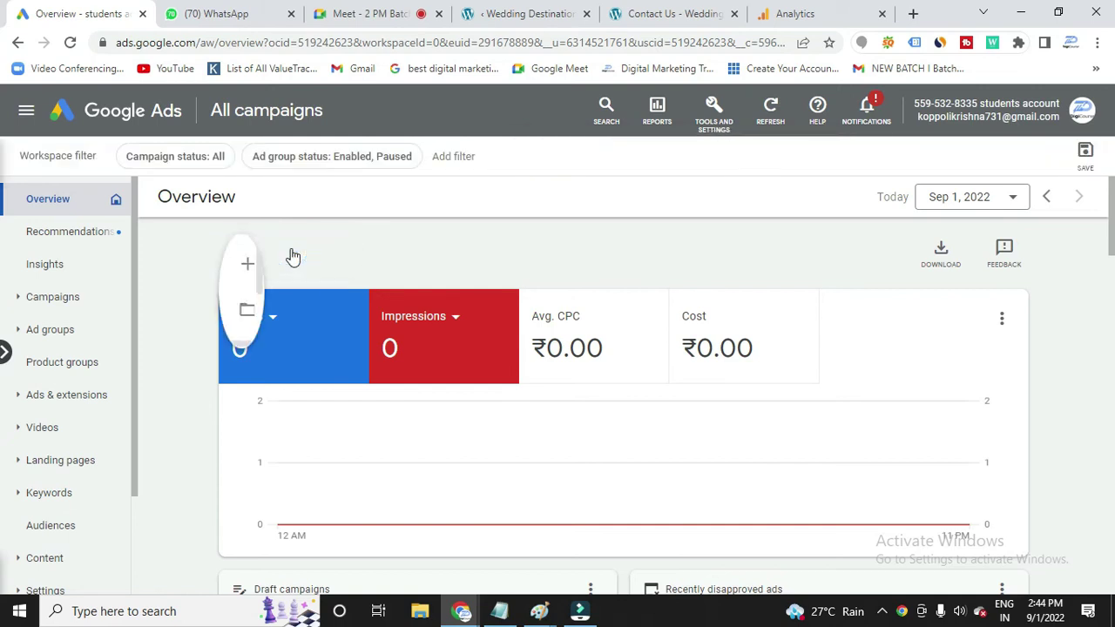
left_click(316, 266)
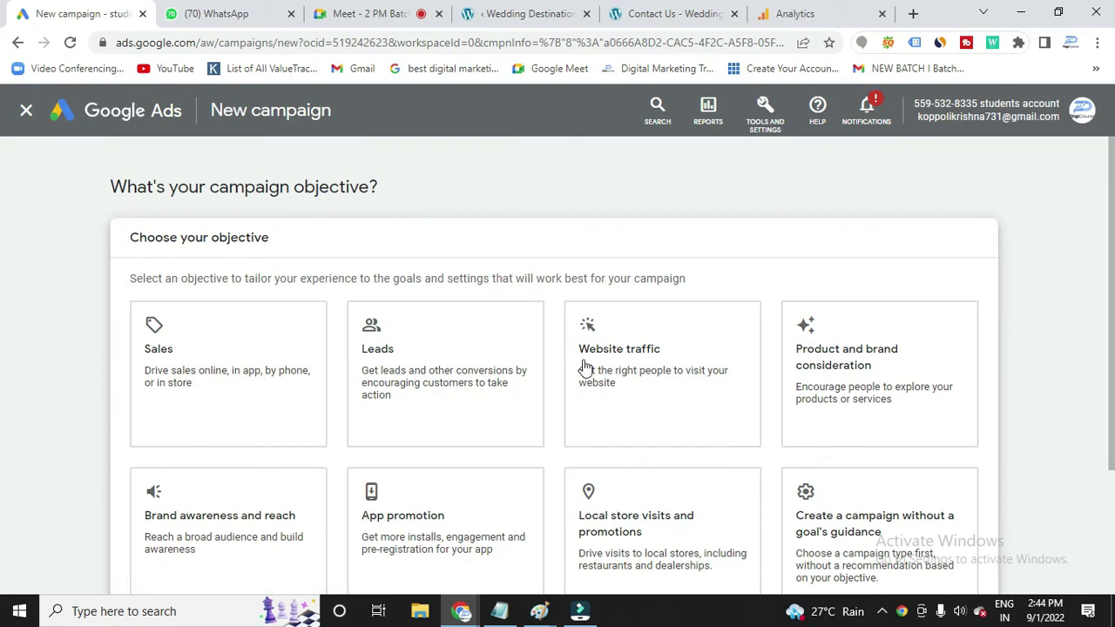
left_click(866, 523)
Choose Display as the campaign type and continue with the account-default conversion goals
scroll(849, 505, "down", 6)
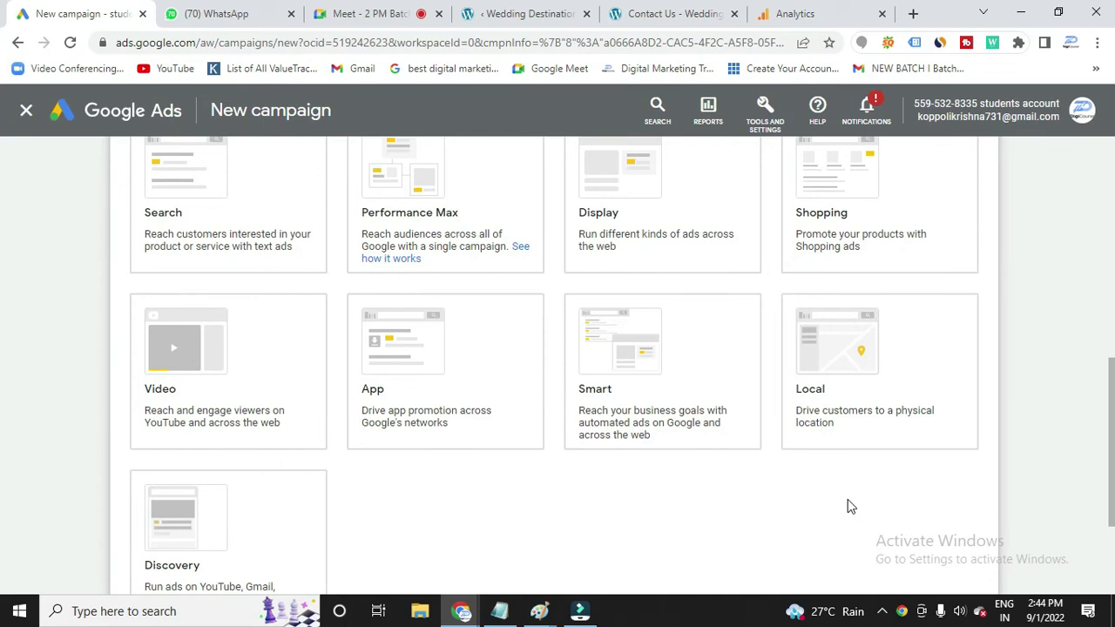
left_click(615, 438)
scroll(628, 418, "up", 1)
left_click(659, 314)
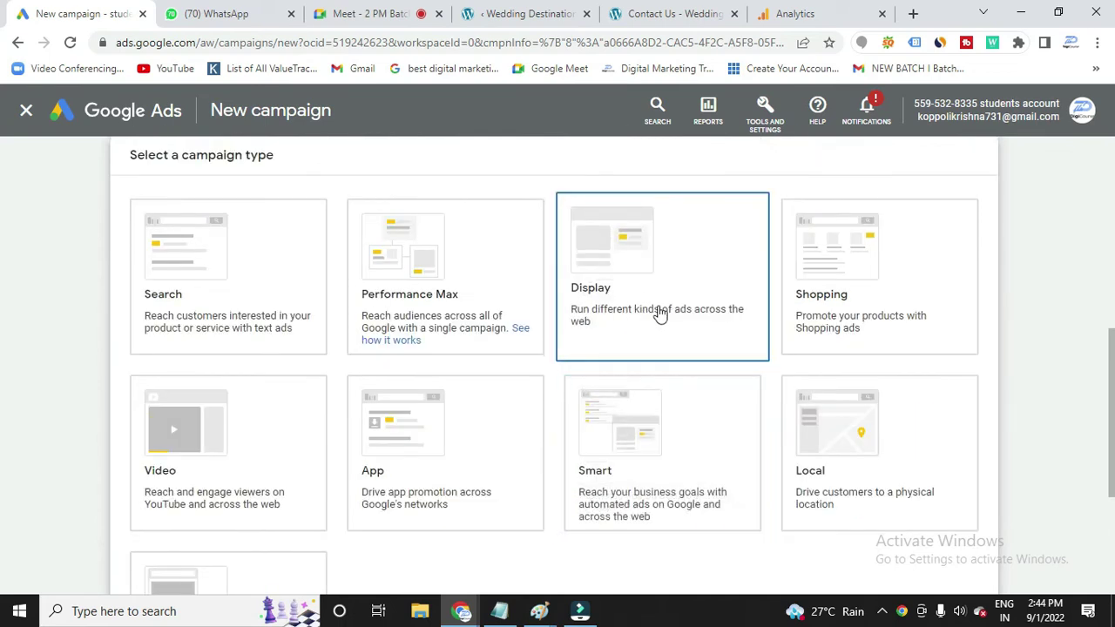
left_click(659, 313)
scroll(659, 314, "down", 5)
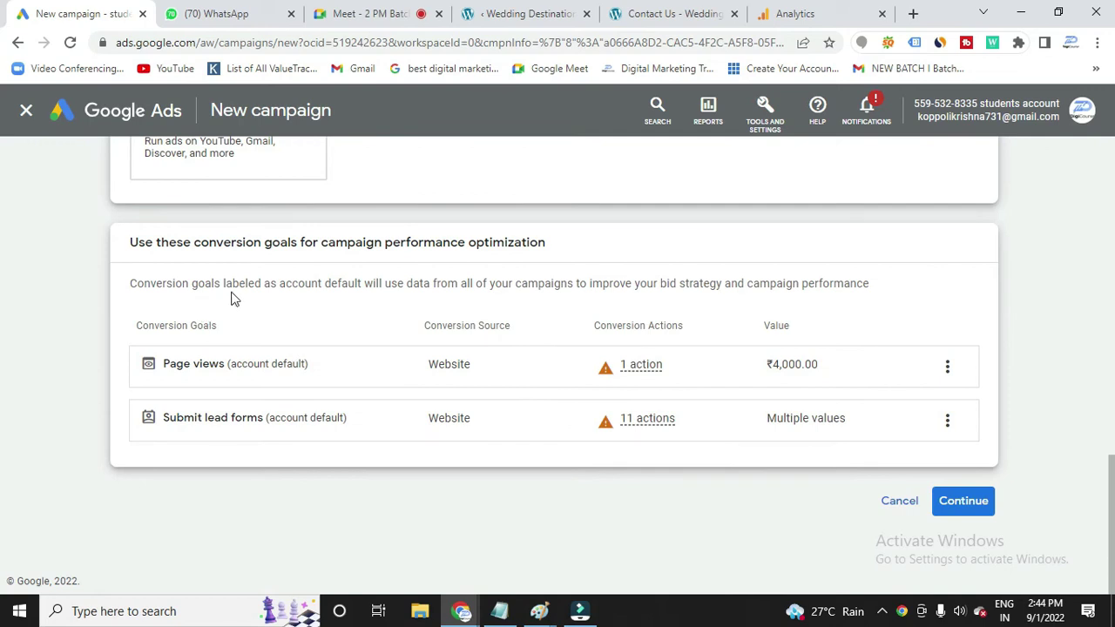
left_click(967, 512)
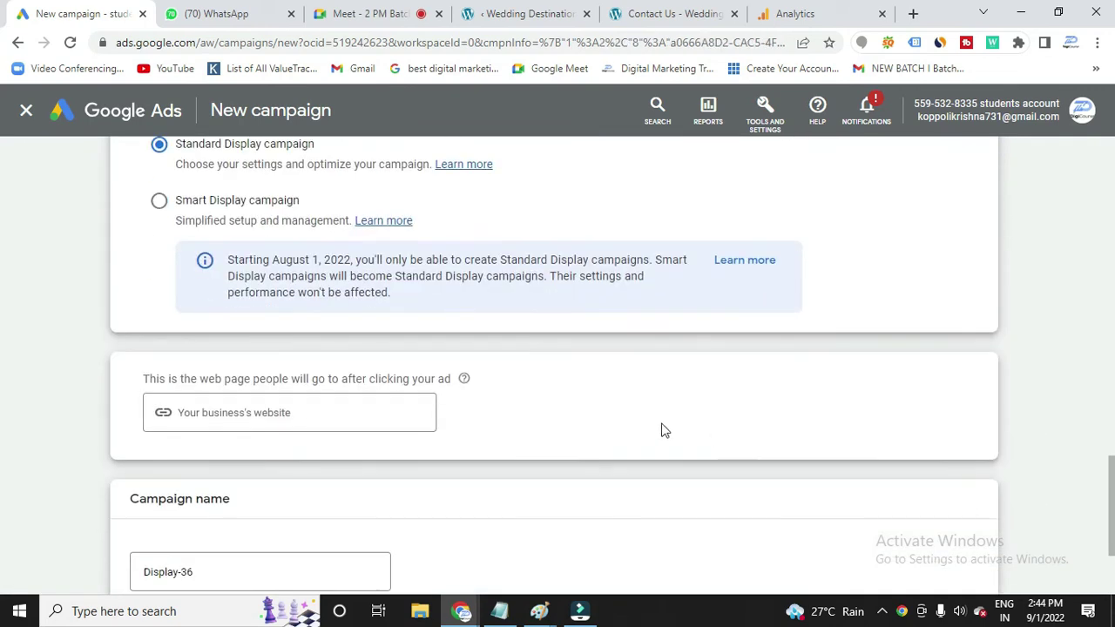
Keep the Standard Display subtype, enter "remarketing campaign" in the landing page field, and copy that text
scroll(522, 409, "up", 1)
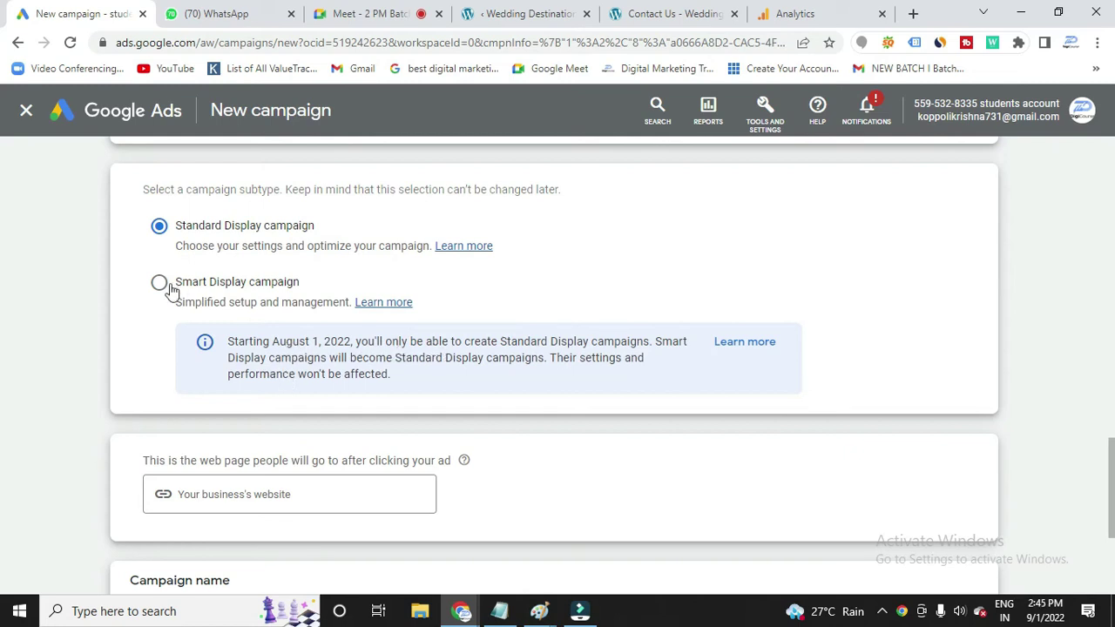
scroll(250, 398, "down", 1)
left_click(243, 412)
type("remark")
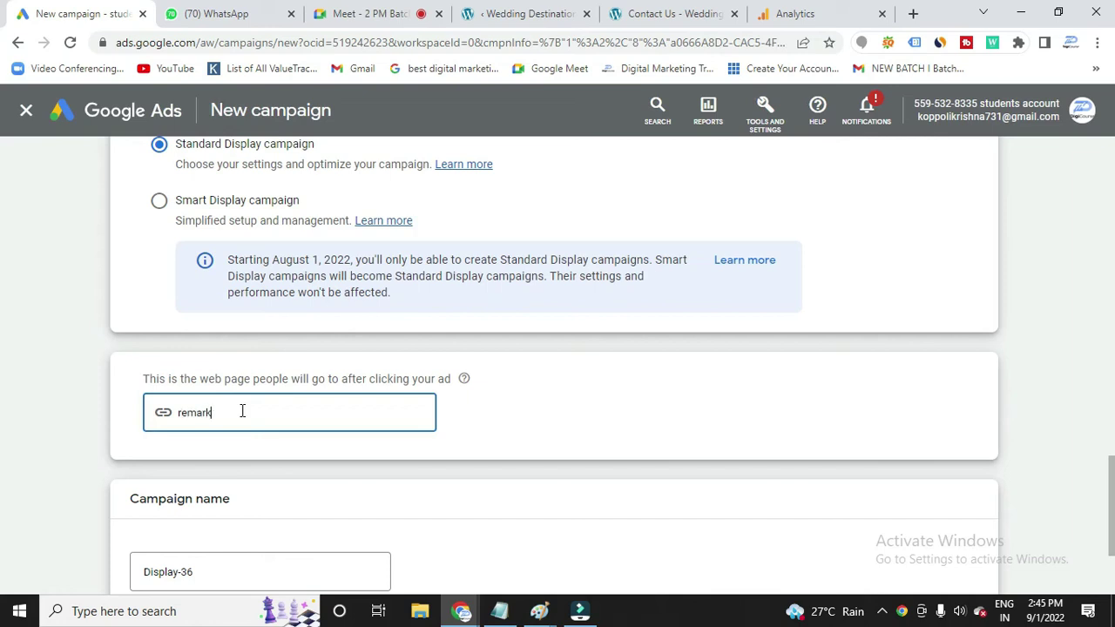
type("eting da")
scroll(243, 412, "down", 2)
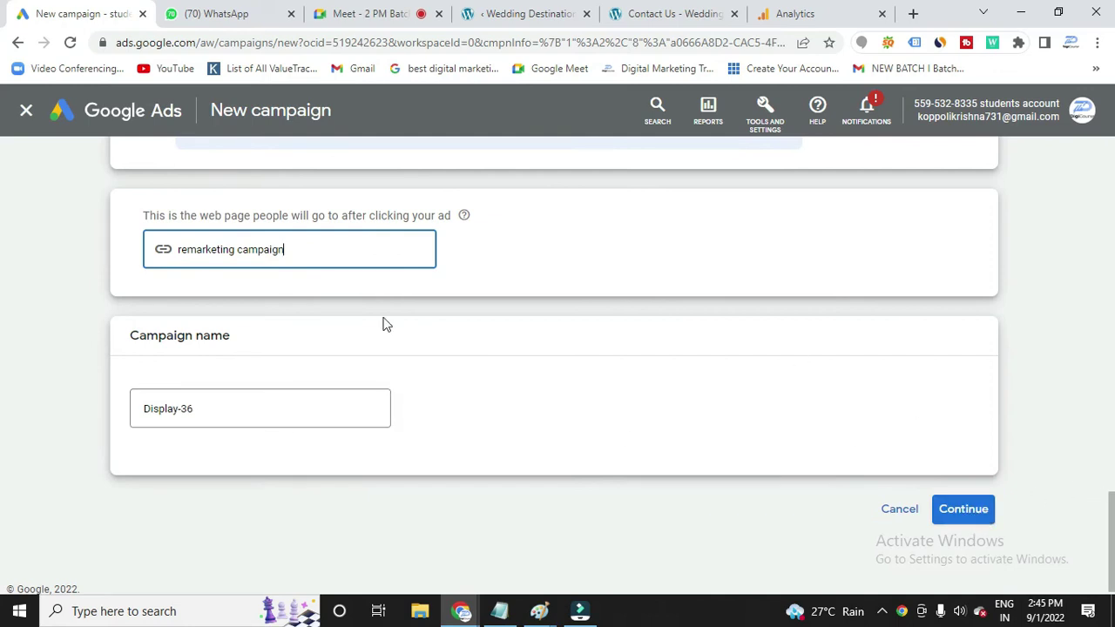
triple_click(239, 251)
key("ctrl+c")
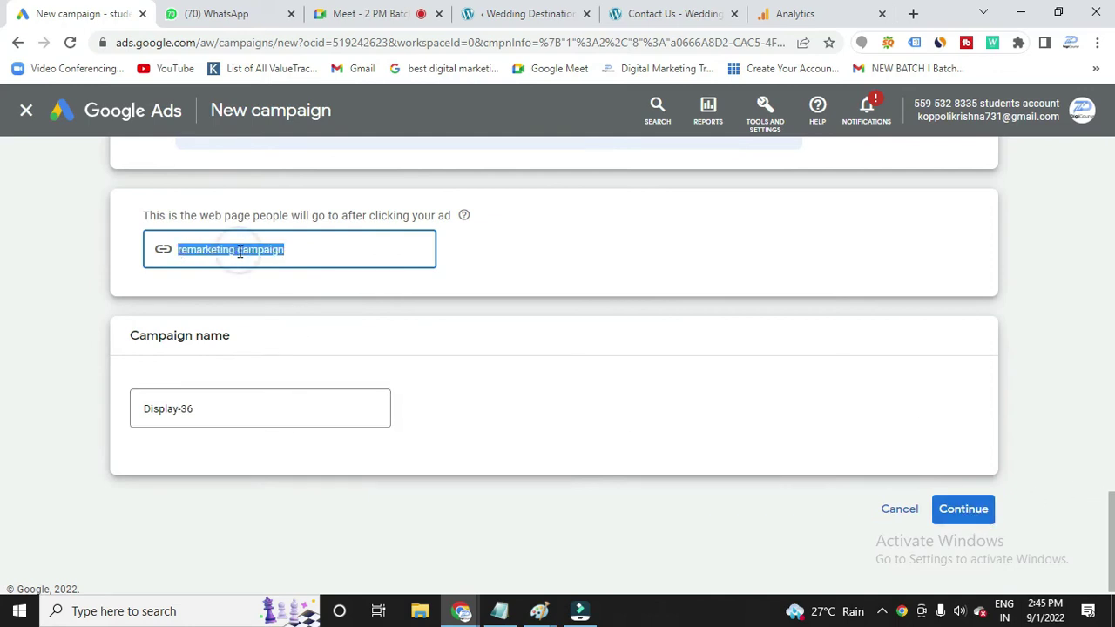
Replace the default campaign name with the copied text "remarketing campaign"
left_click(196, 405)
key("BackSpace")
key("BackSpace")
key("BackSpace")
key("BackSpace")
key("BackSpace")
key("BackSpace")
key("BackSpace")
key("BackSpace")
key("BackSpace")
key("BackSpace")
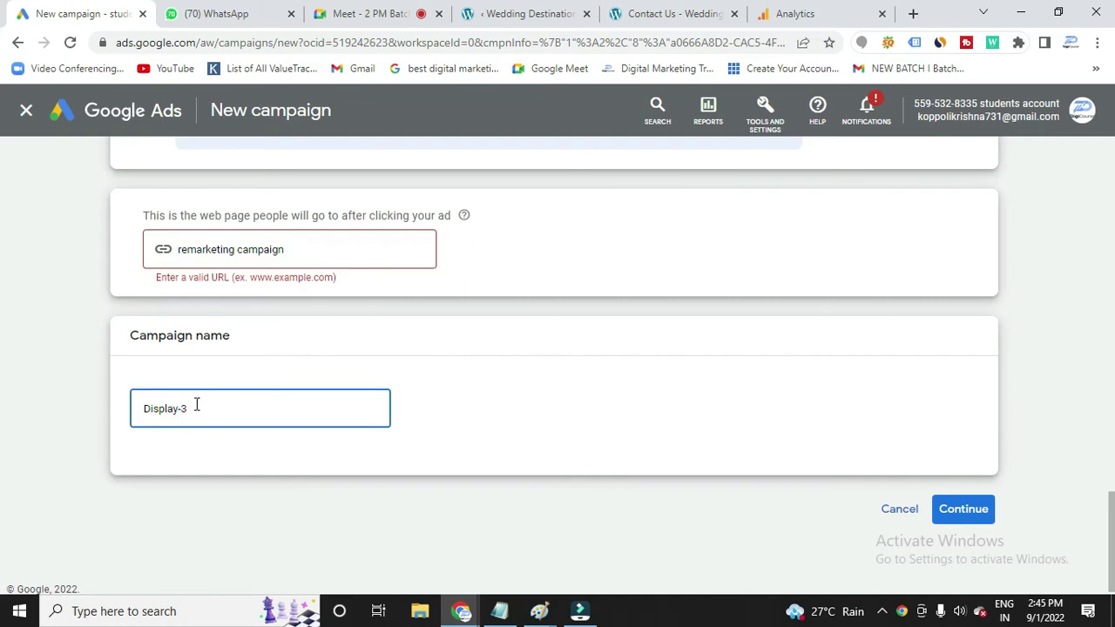
key("ctrl+v")
Clear the misplaced text from the landing page field
left_click(295, 249)
key("BackSpace")
key("BackSpace")
key("BackSpace")
key("BackSpace")
key("BackSpace")
key("BackSpace")
key("BackSpace")
key("BackSpace")
key("BackSpace")
key("BackSpace")
key("BackSpace")
key("BackSpace")
key("BackSpace")
key("BackSpace")
key("BackSpace")
key("BackSpace")
key("BackSpace")
key("BackSpace")
key("BackSpace")
key("BackSpace")
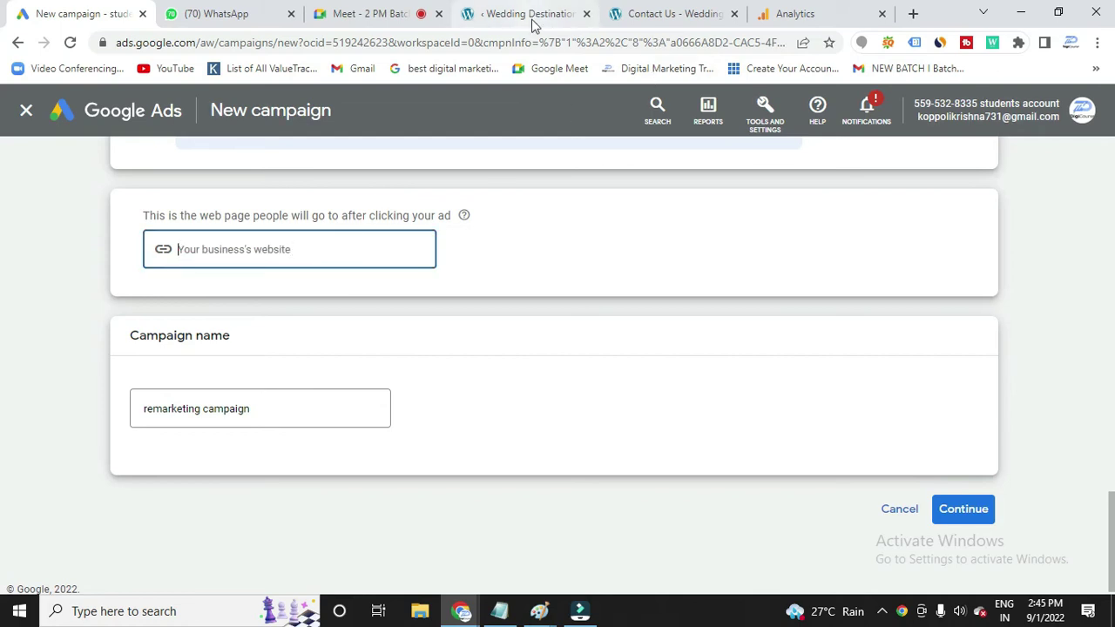
Copy digicourse.in from a new browser tab into the landing page field, and continue with a new campaign instead of a saved draft
left_click(913, 13)
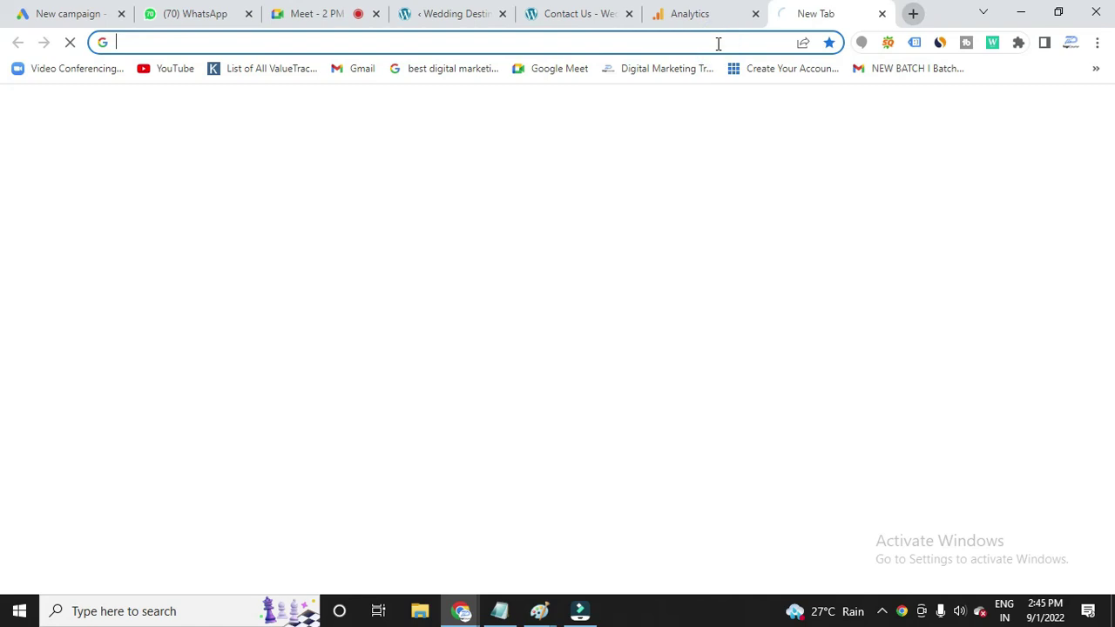
type("digicourse.in")
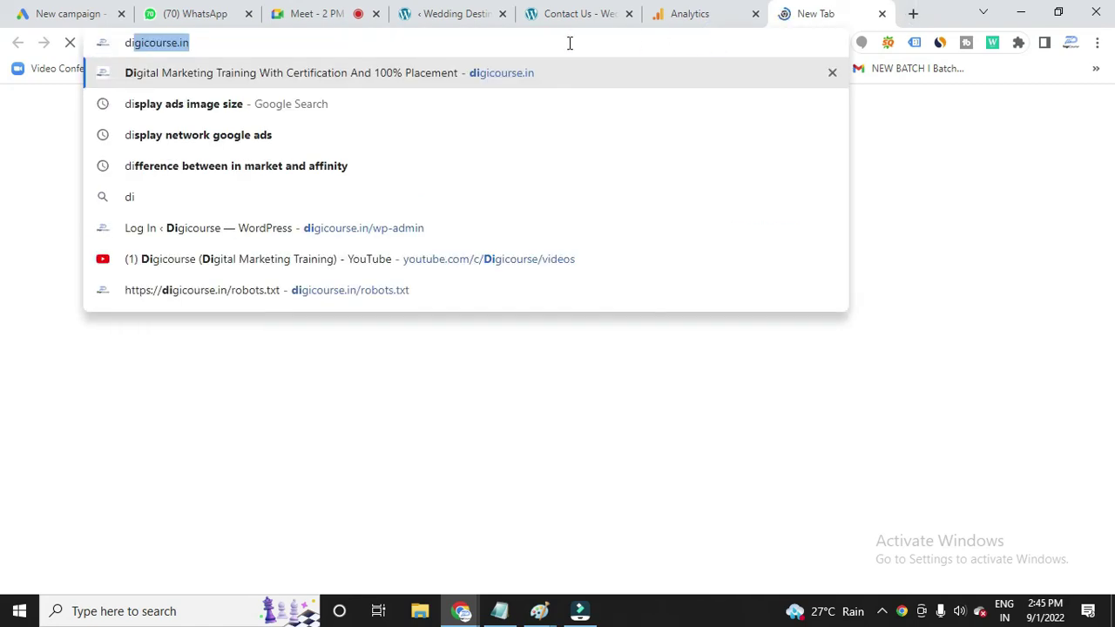
triple_click(163, 43)
key("ctrl+c")
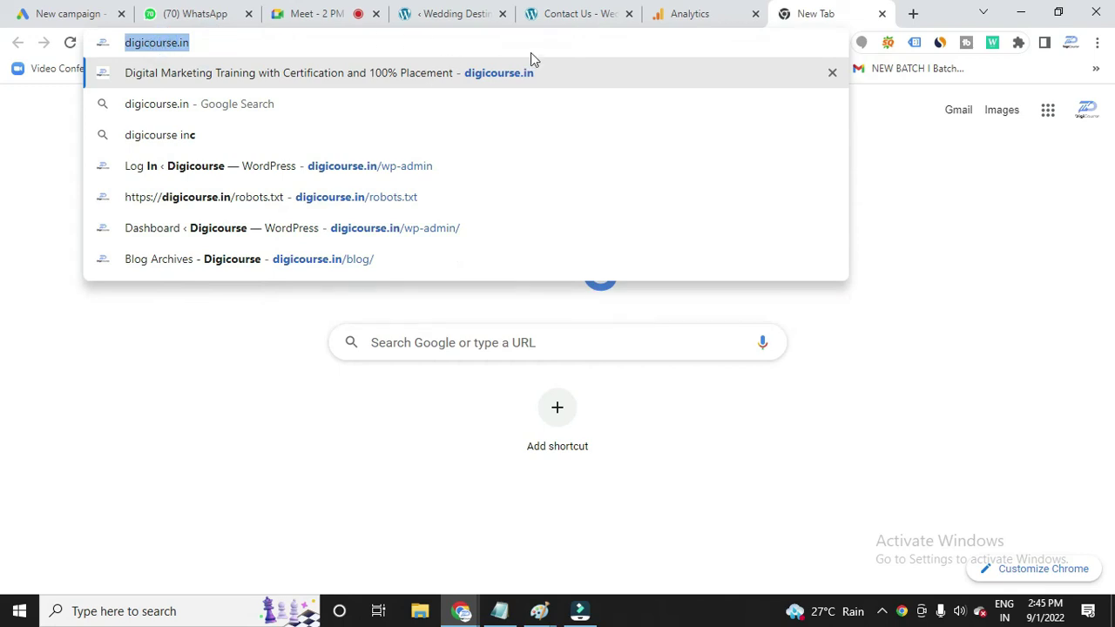
mouse_move(592, 31)
key("ctrl+Tab")
left_click(266, 261)
key("ctrl+v")
left_click(958, 509)
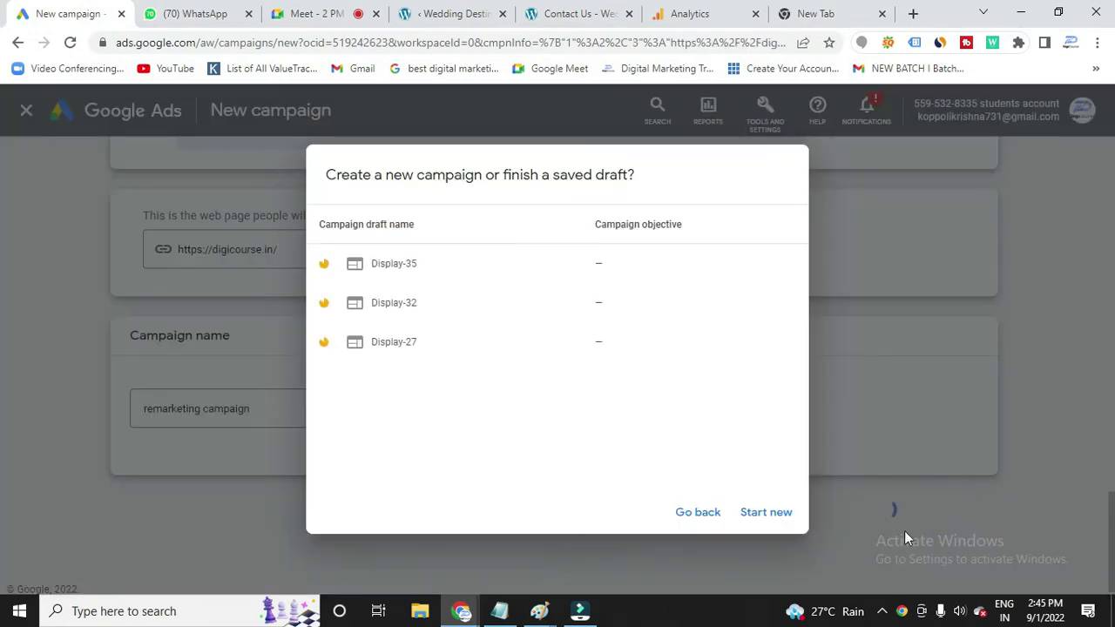
left_click(790, 515)
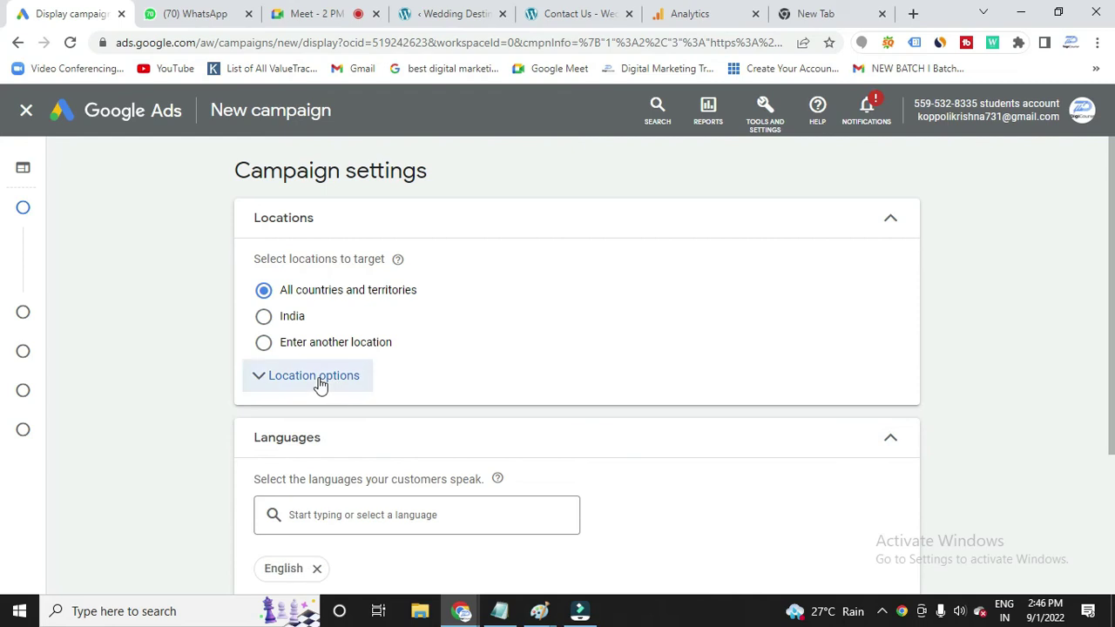
Target India as the campaign location, and expand the additional campaign settings, continuing with their defaults
left_click(266, 318)
scroll(467, 420, "down", 1)
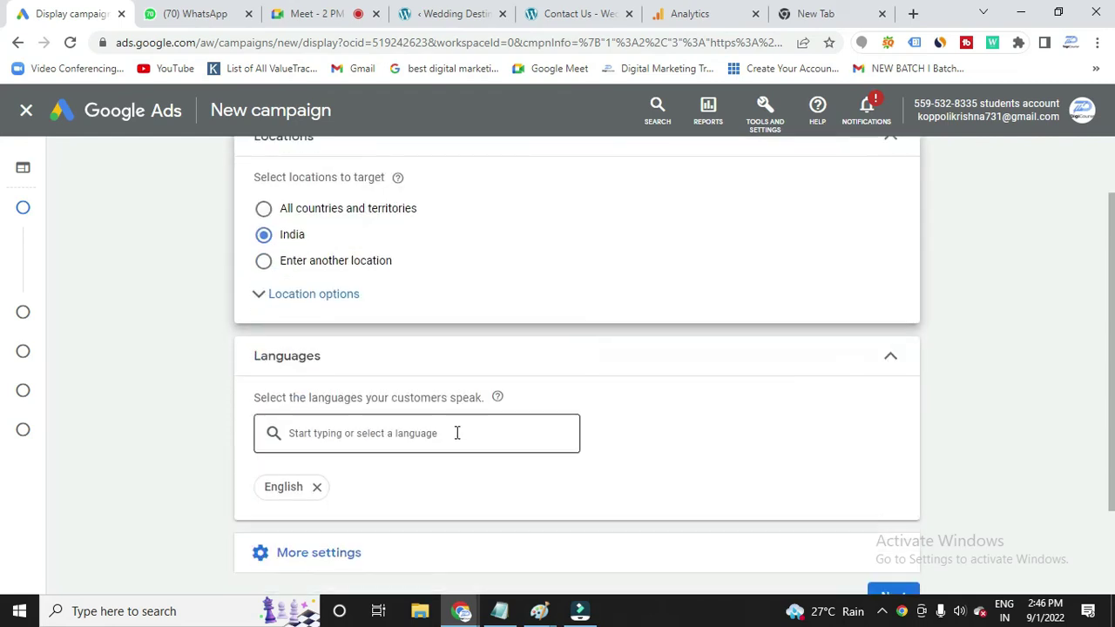
scroll(405, 514, "down", 1)
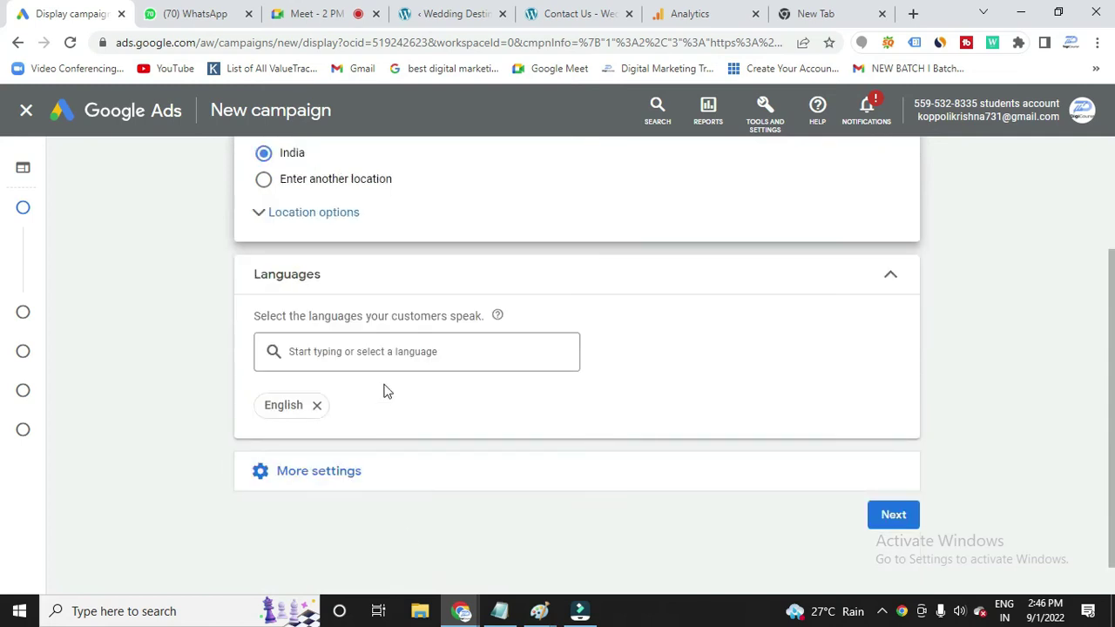
scroll(375, 435, "down", 1)
left_click(325, 439)
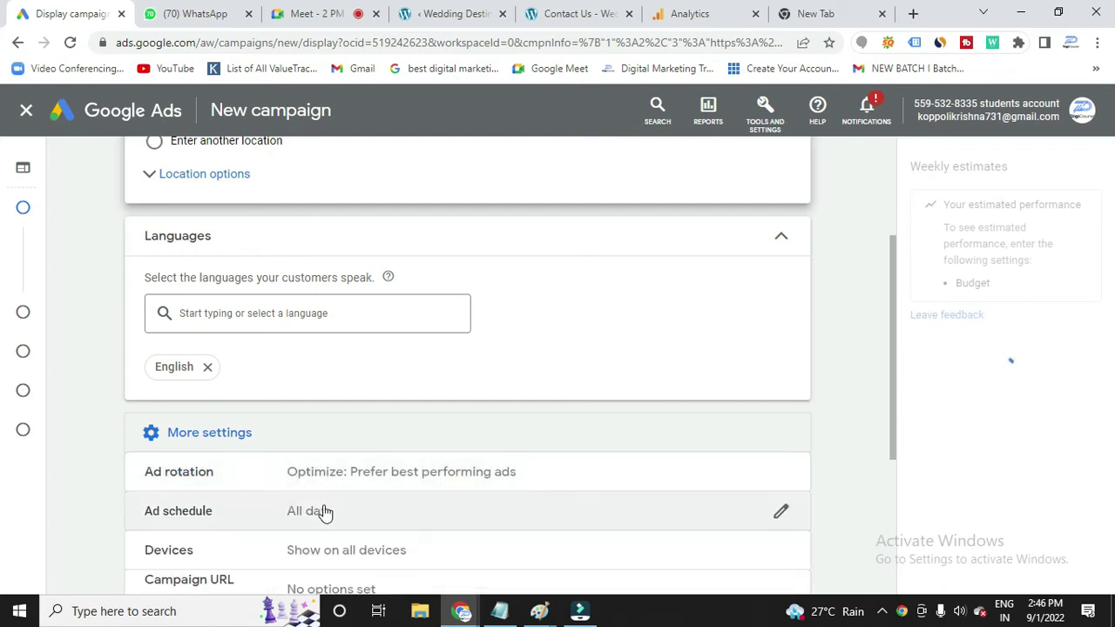
scroll(324, 512, "down", 2)
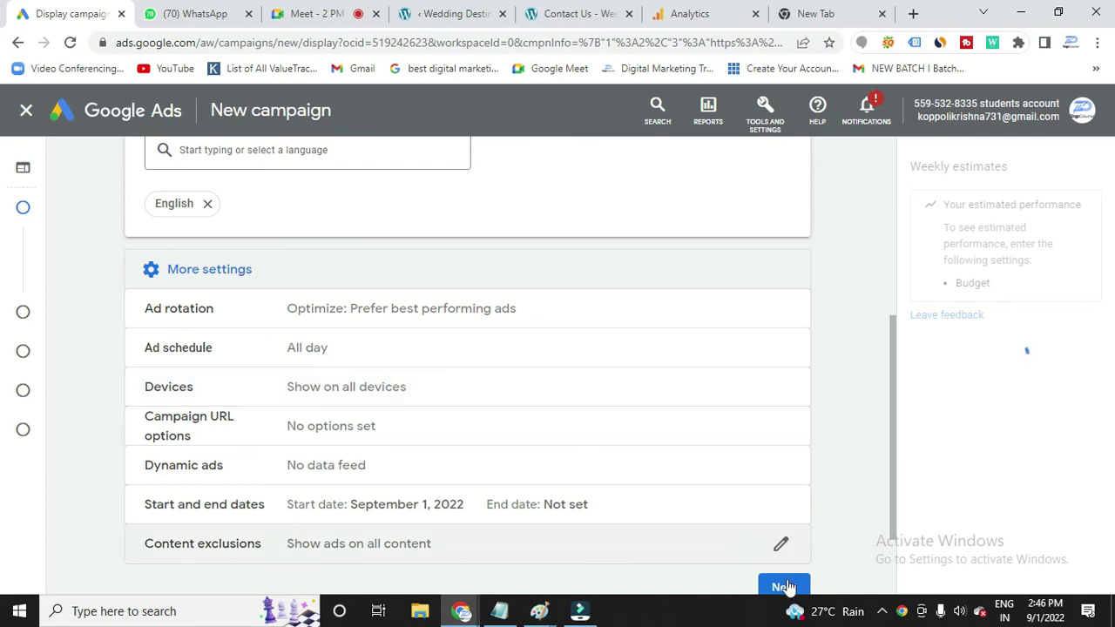
scroll(789, 584, "down", 1)
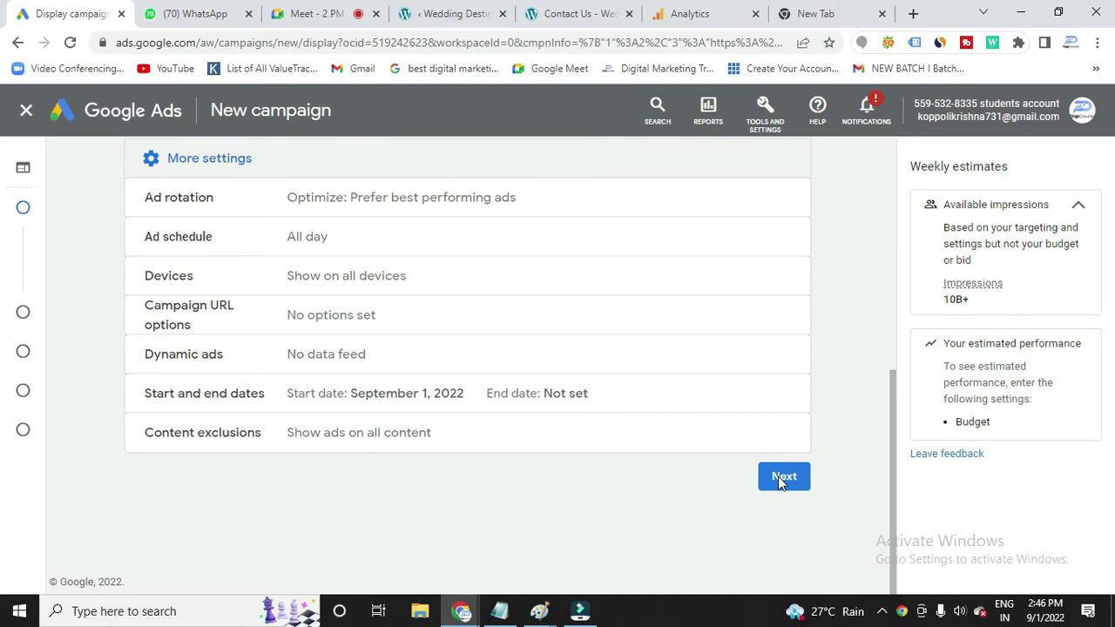
left_click(780, 480)
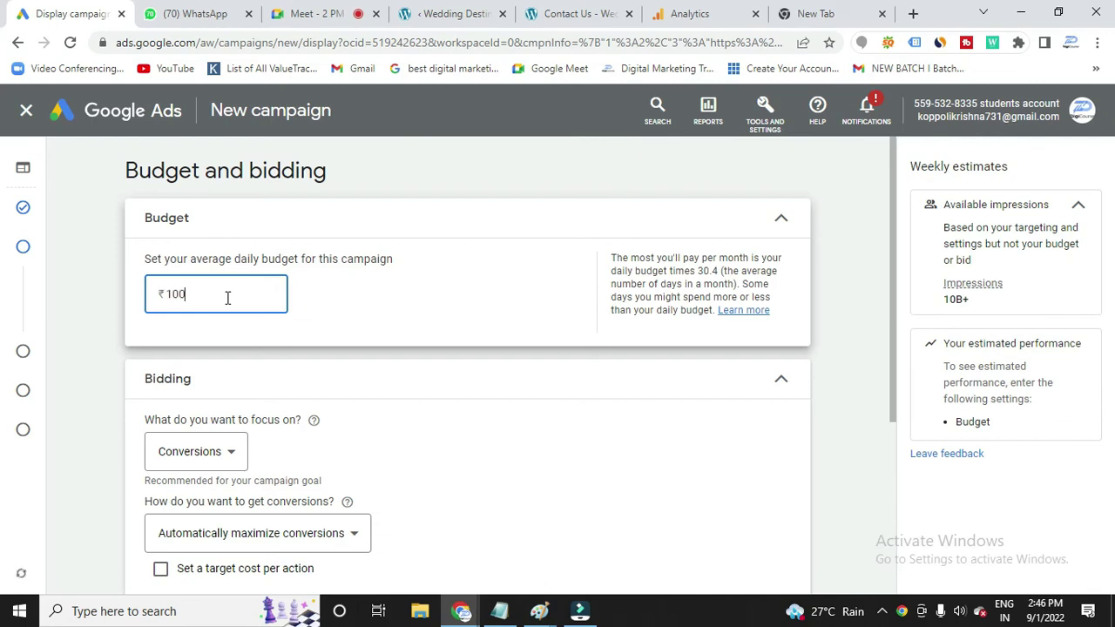
Set the average daily budget to ₹1,000 and focus the bidding on viewable impressions
type("1000")
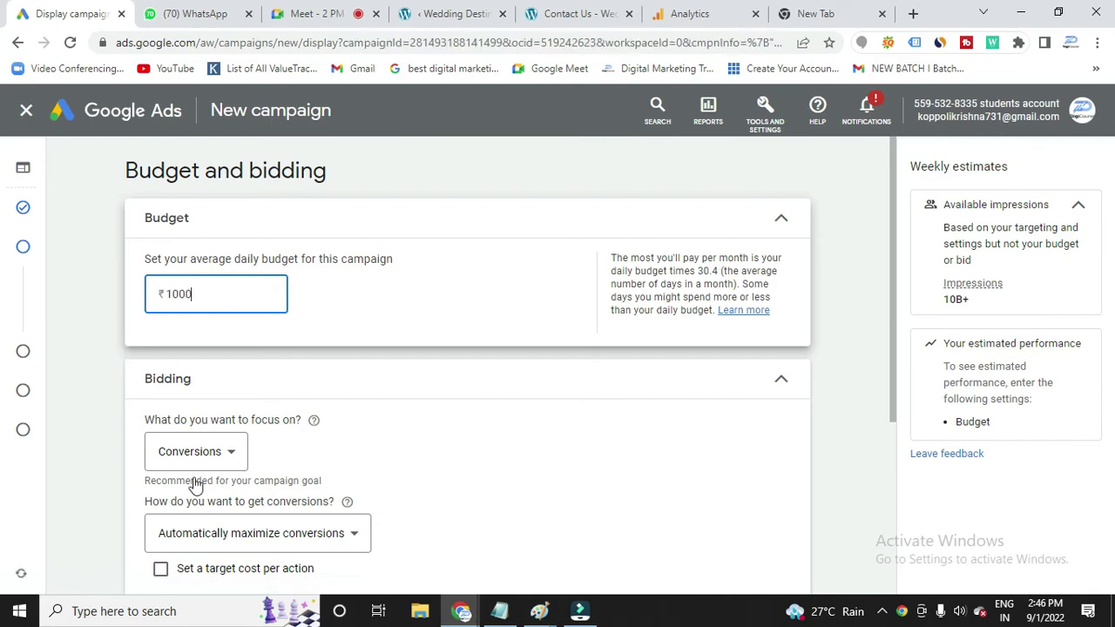
scroll(195, 478, "down", 1)
scroll(195, 479, "down", 1)
left_click(232, 373)
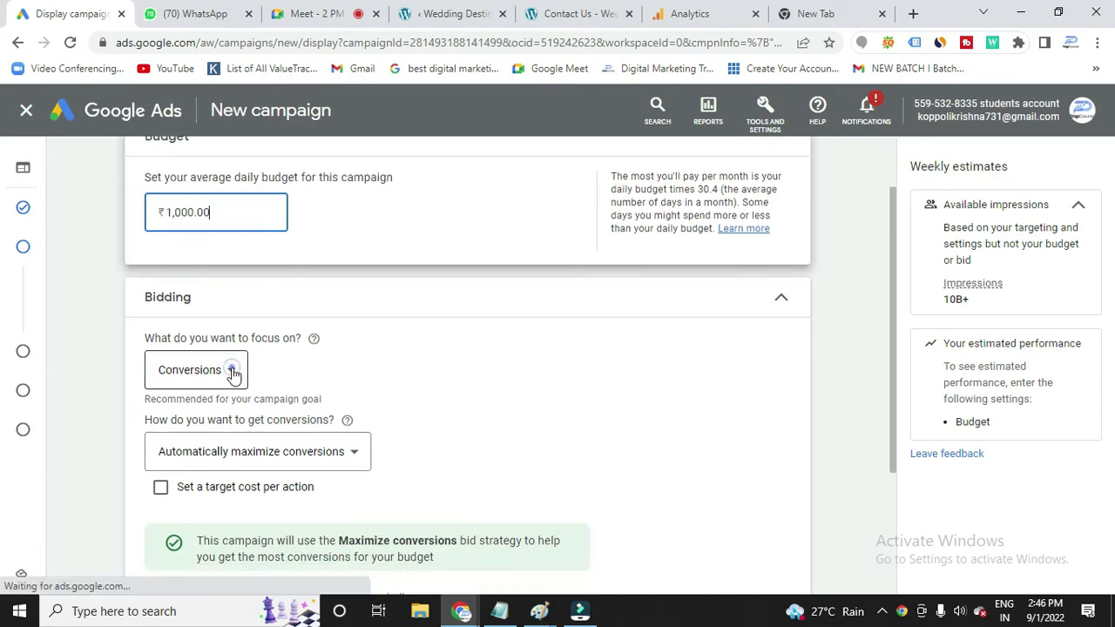
left_click(214, 519)
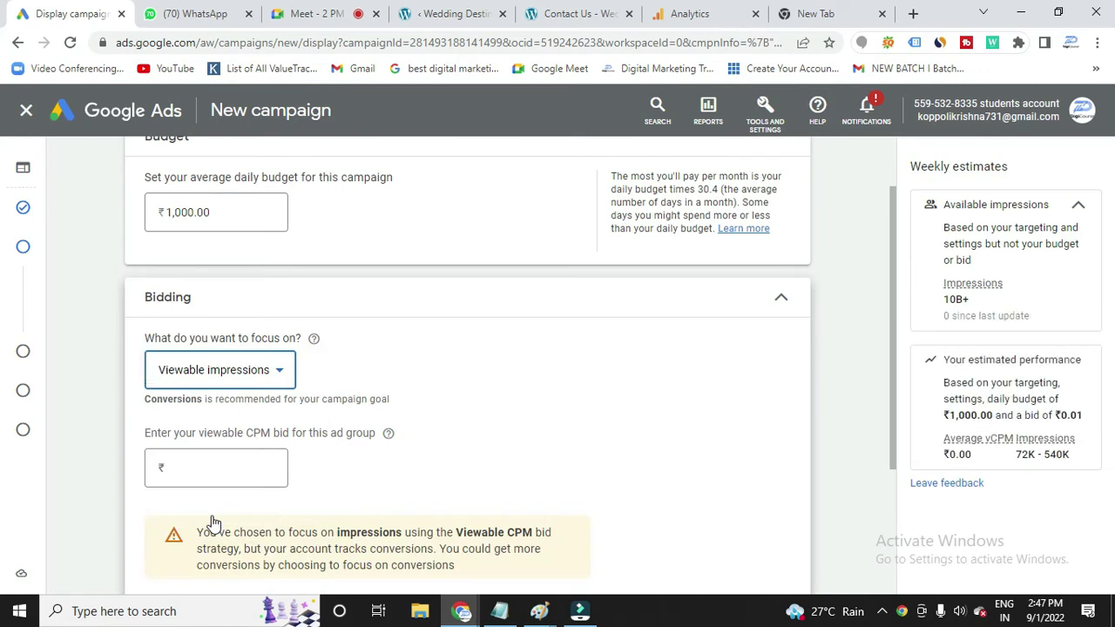
Set the ad group's viewable CPM bid to ₹100, and expand the available options for adding targeting
left_click(203, 470)
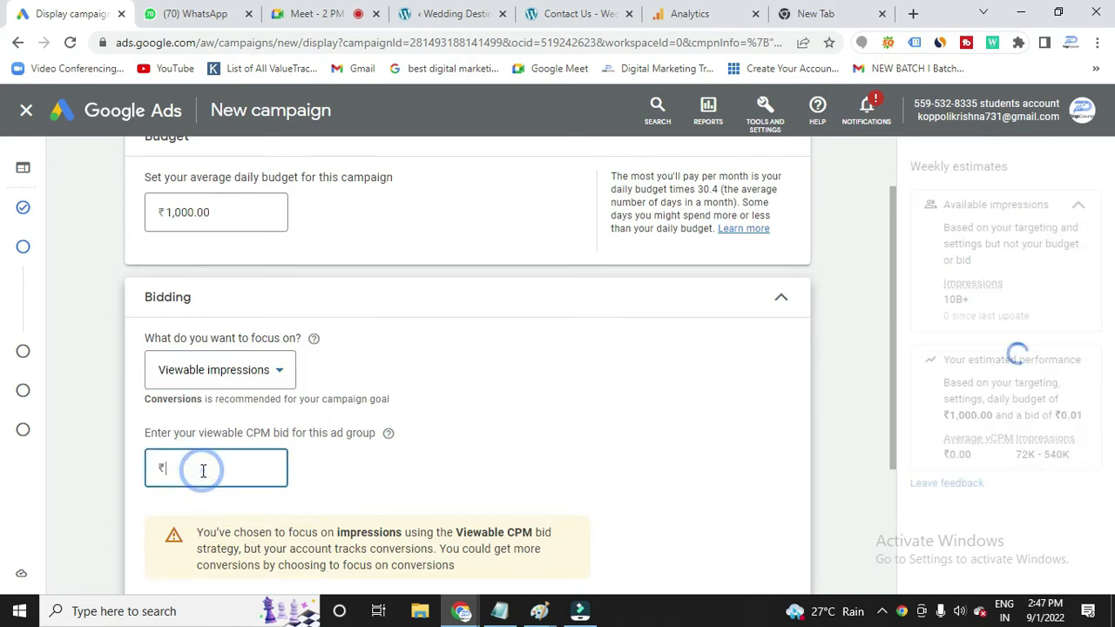
type("1")
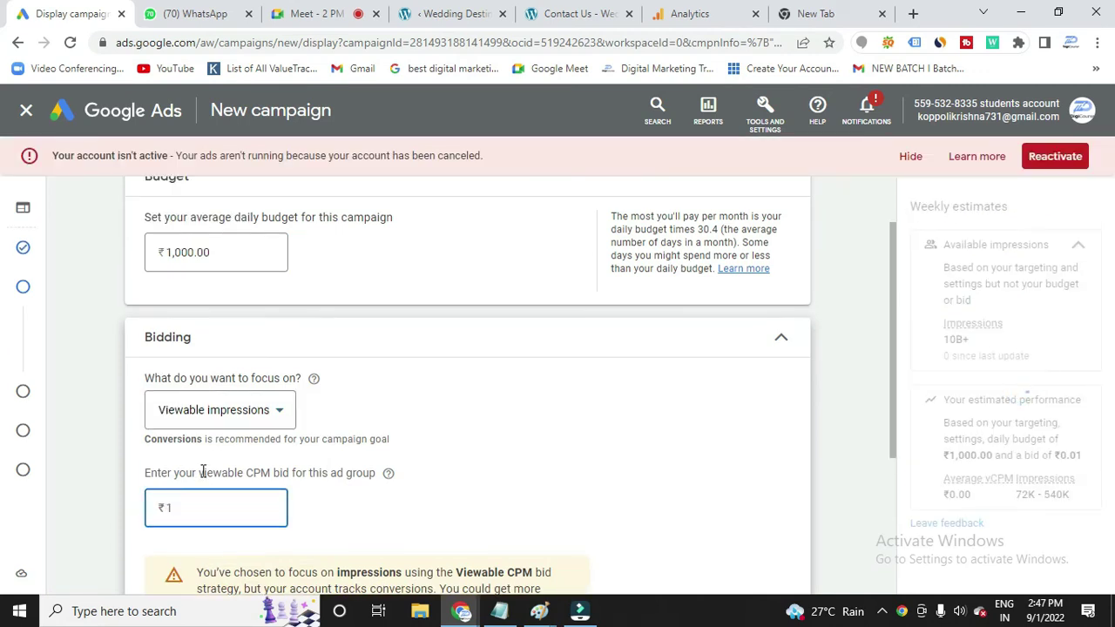
type("00")
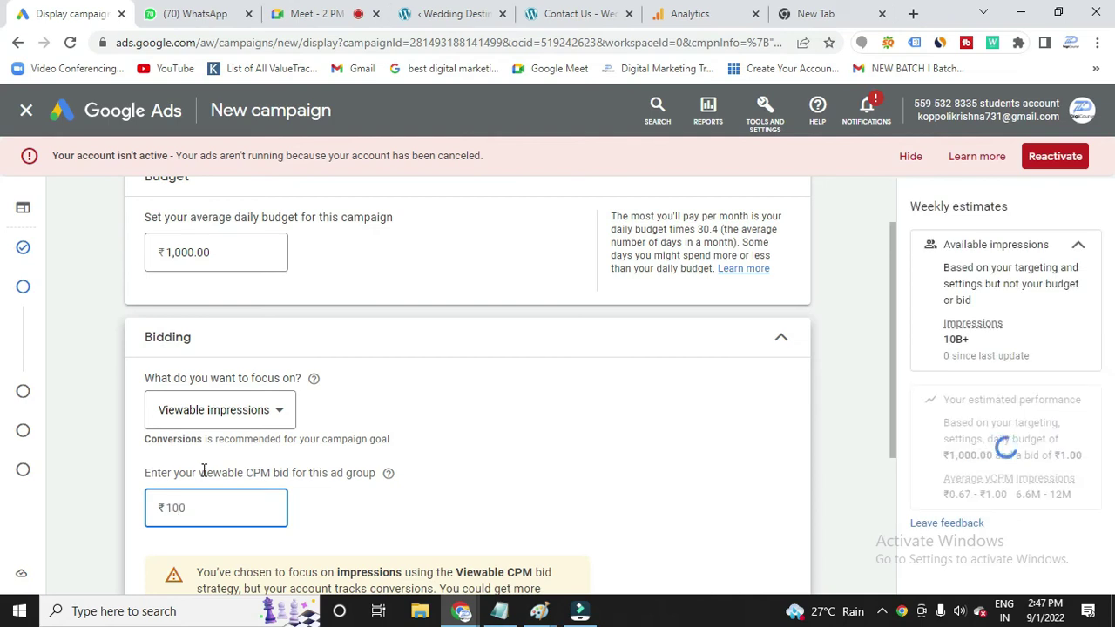
scroll(278, 495, "down", 2)
scroll(279, 495, "down", 1)
left_click(786, 478)
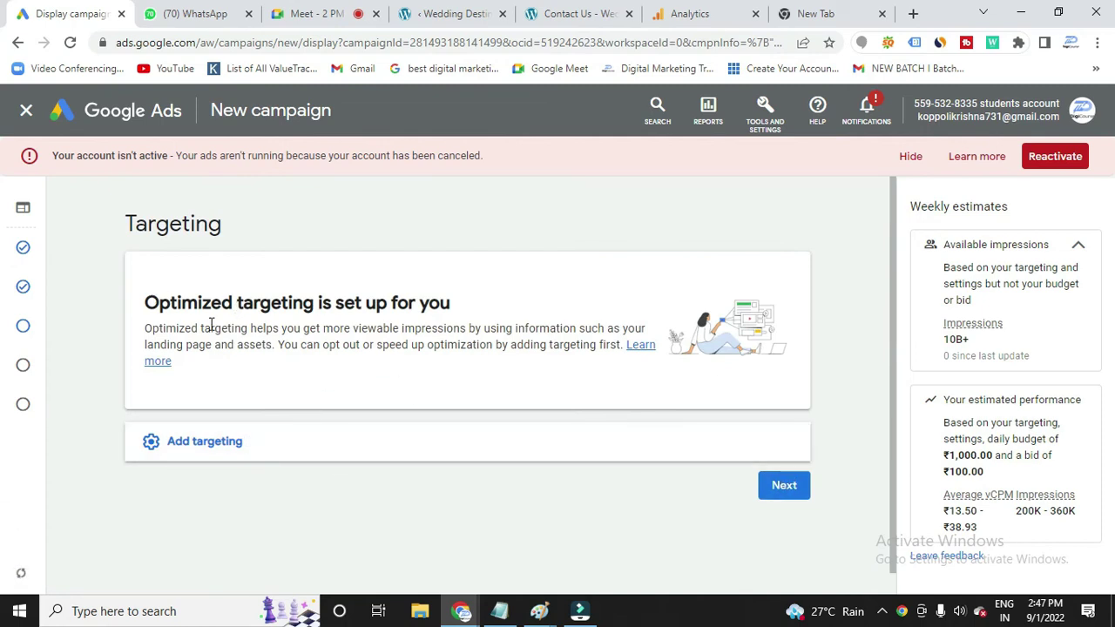
left_click(214, 445)
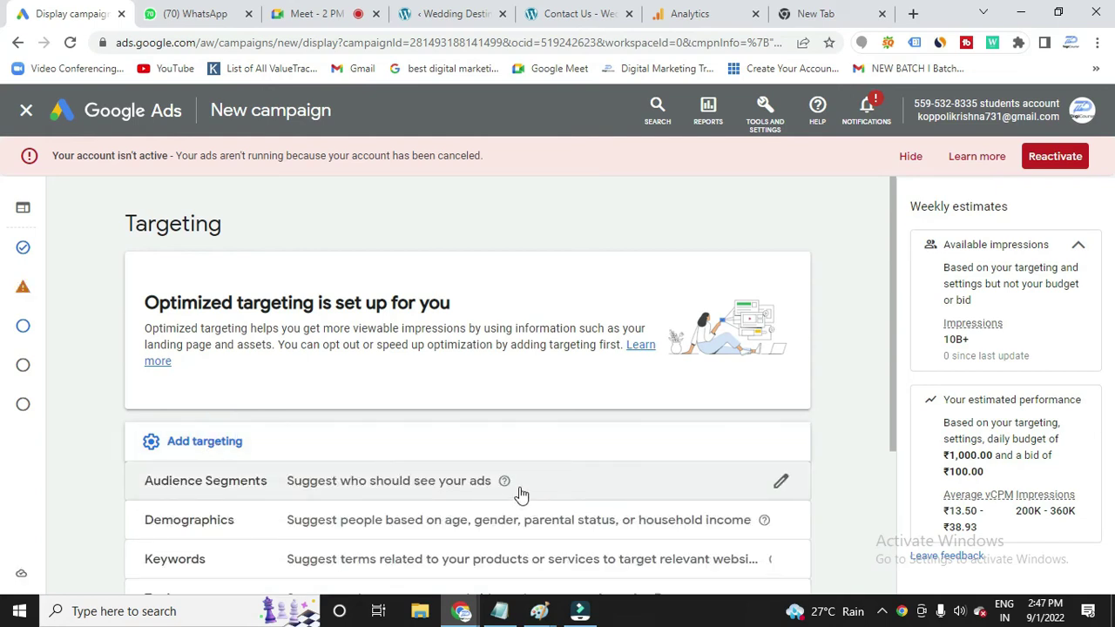
scroll(520, 494, "down", 2)
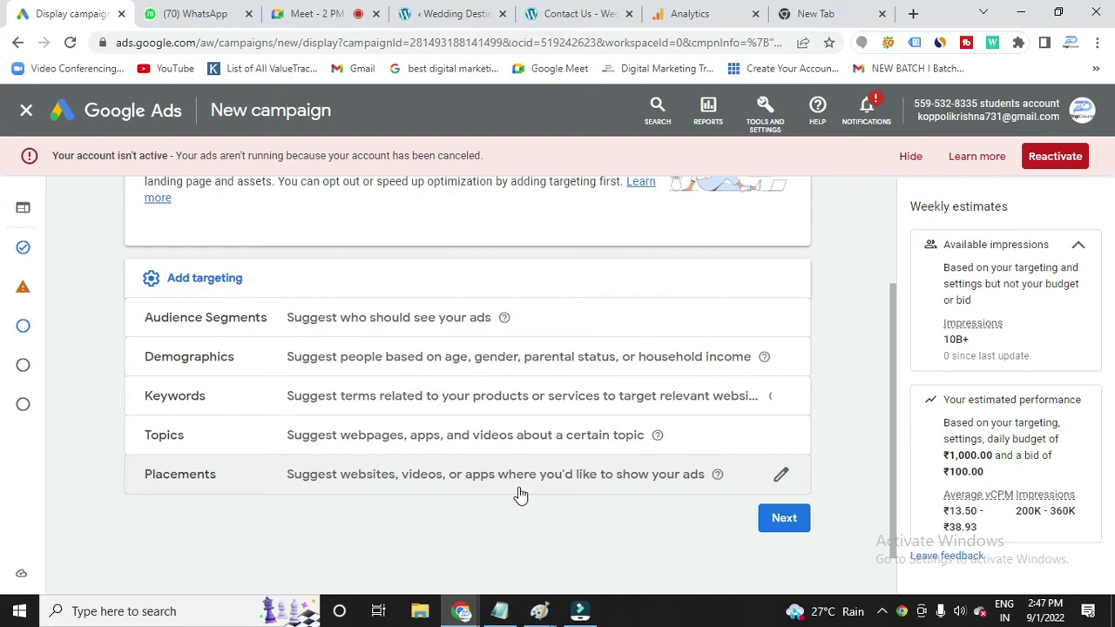
Switch to Notepad and review the notes on new and existing audiences
left_click(499, 611)
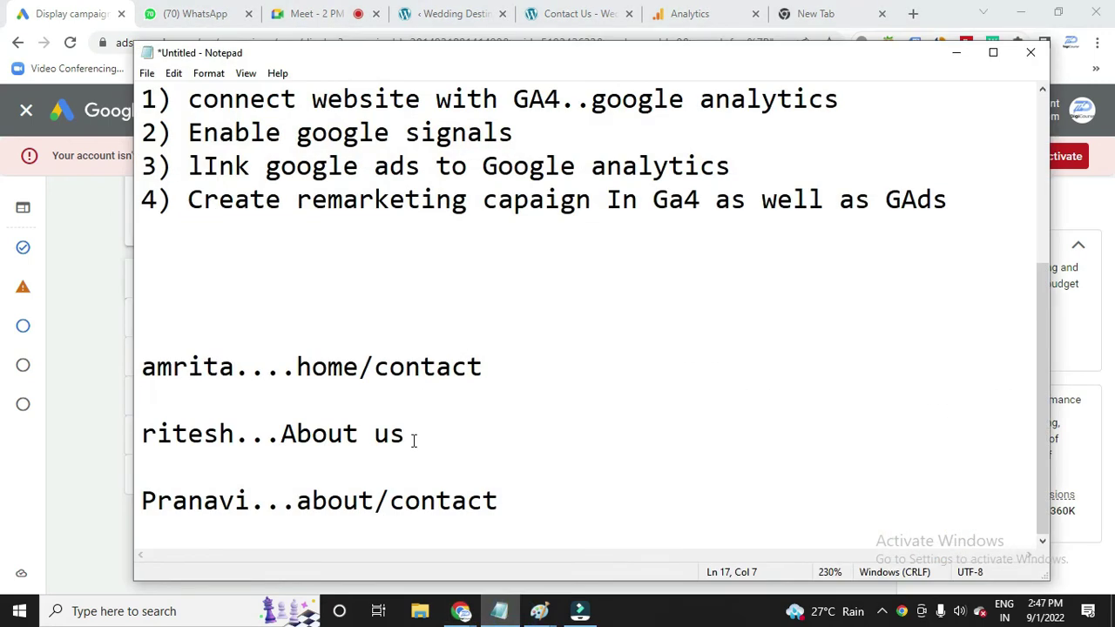
scroll(414, 440, "up", 3)
left_click_drag(146, 198, 398, 189)
left_click(233, 231)
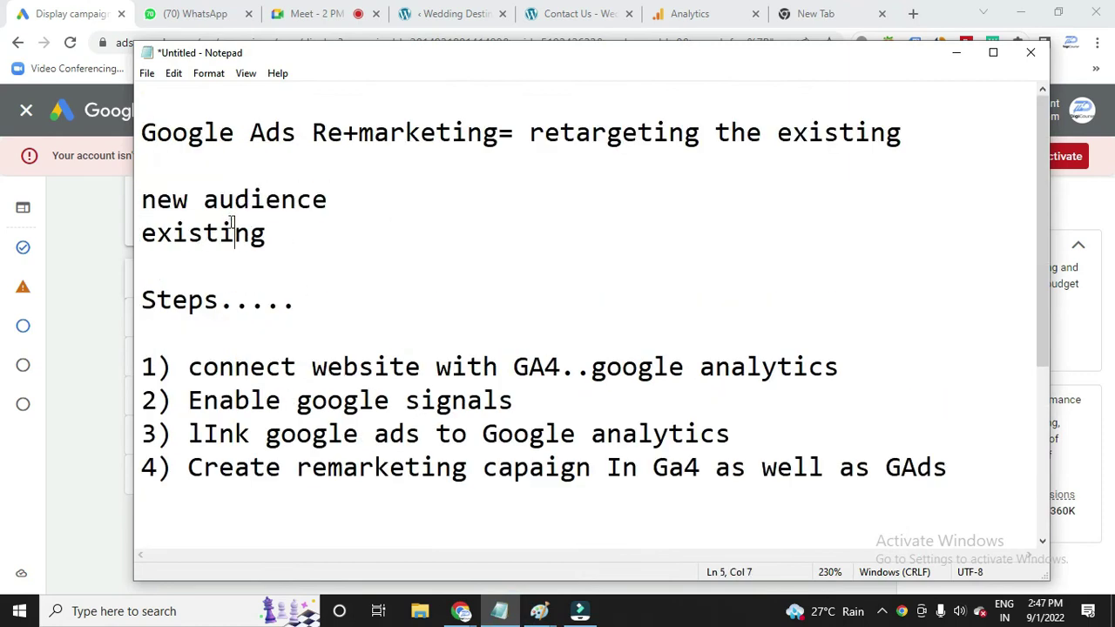
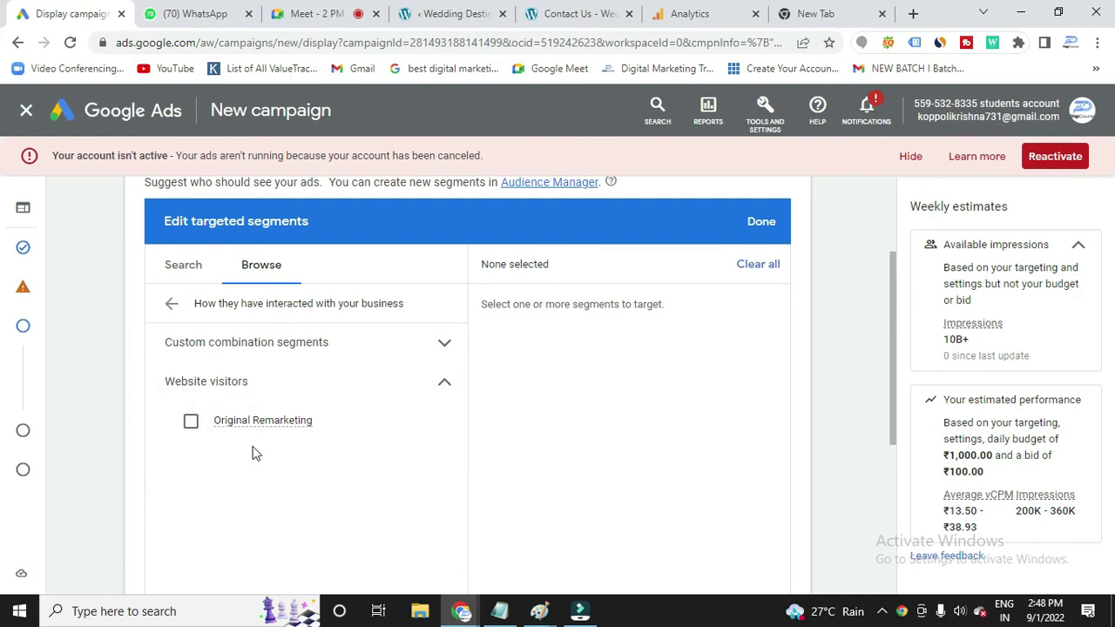
Target the Original Remarketing website visitors segment and continue to ad creation
left_click(323, 432)
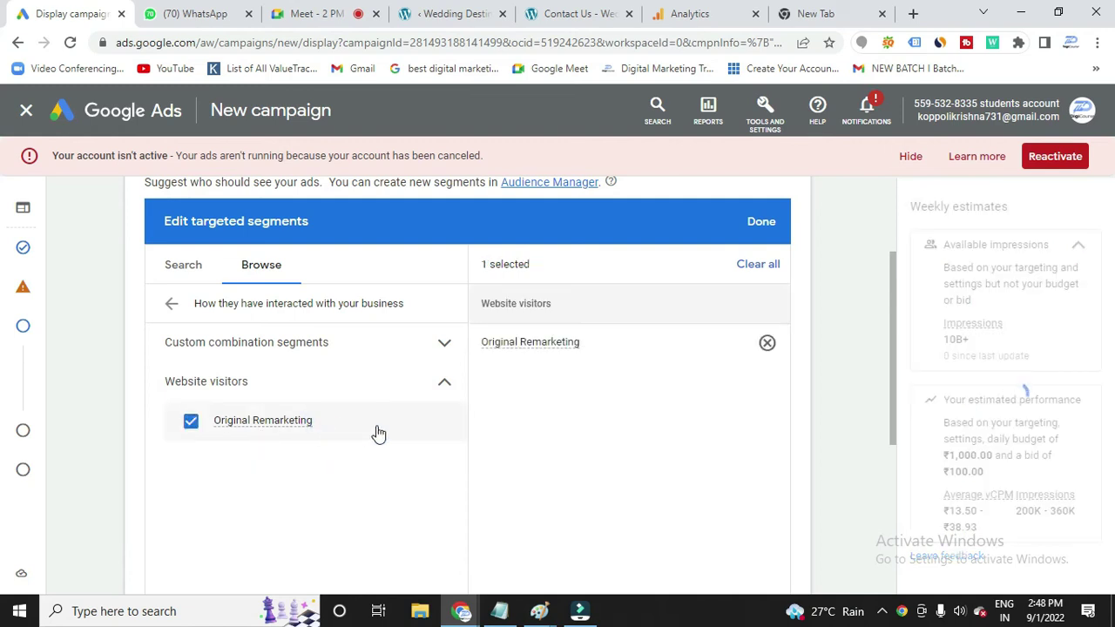
left_click(760, 223)
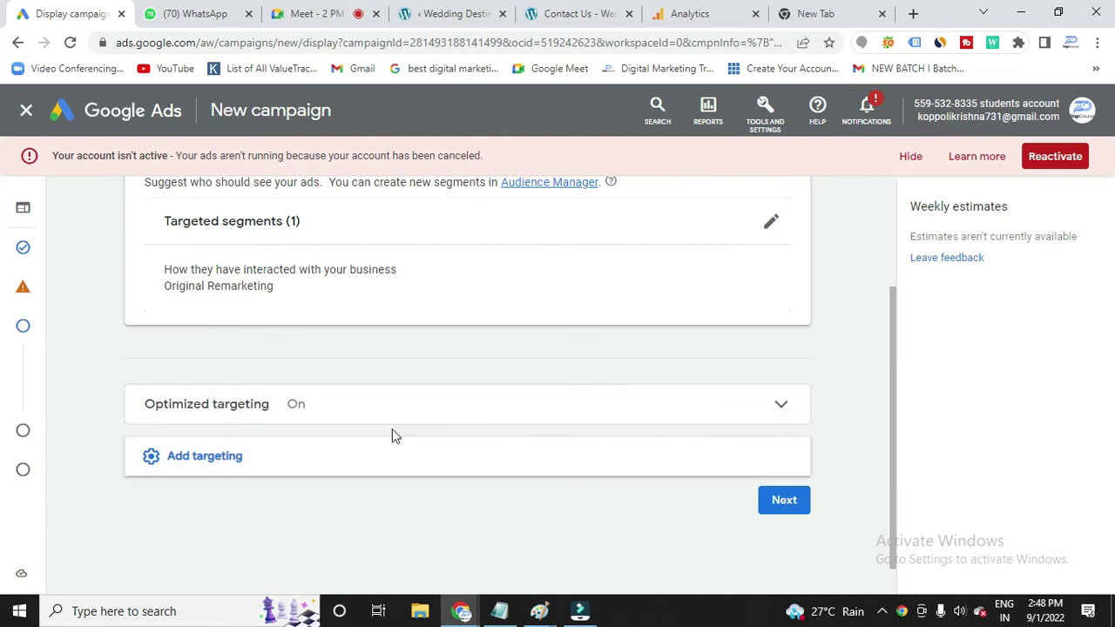
left_click(788, 501)
Set the responsive display ad's business name to Digicourse and open the asset library for choosing ad images
scroll(313, 422, "down", 3)
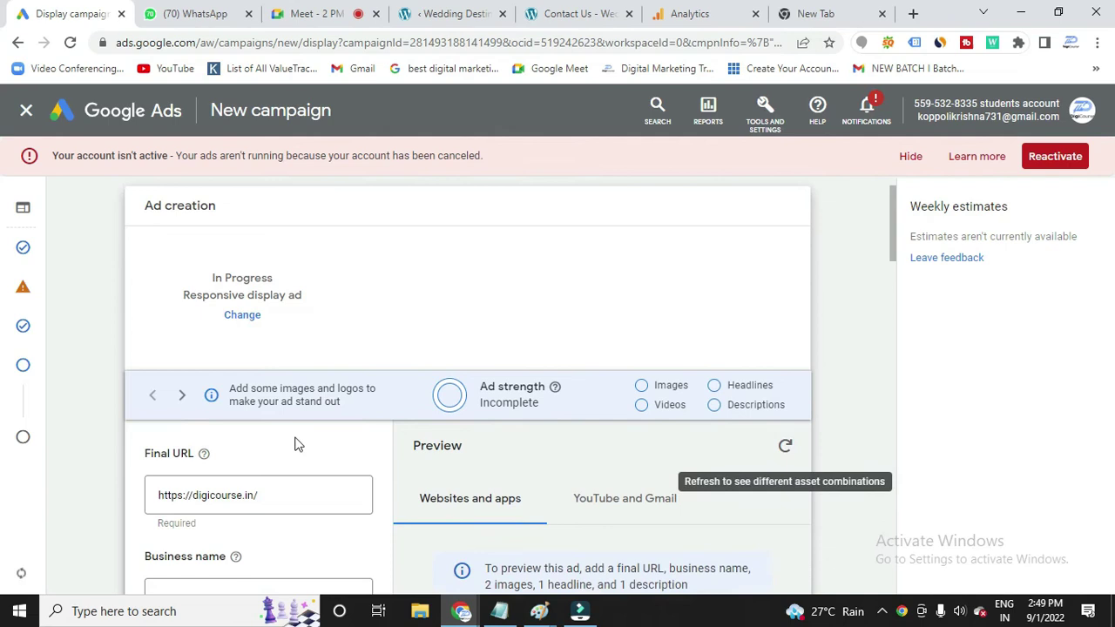
left_click(216, 404)
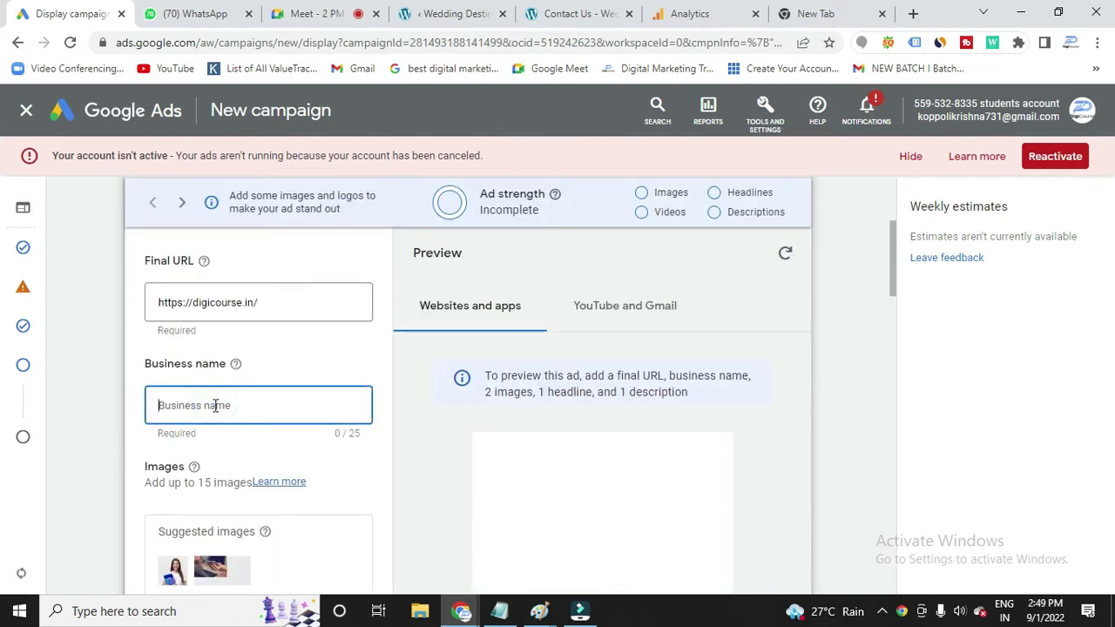
type("Digicourse")
scroll(216, 430, "down", 2)
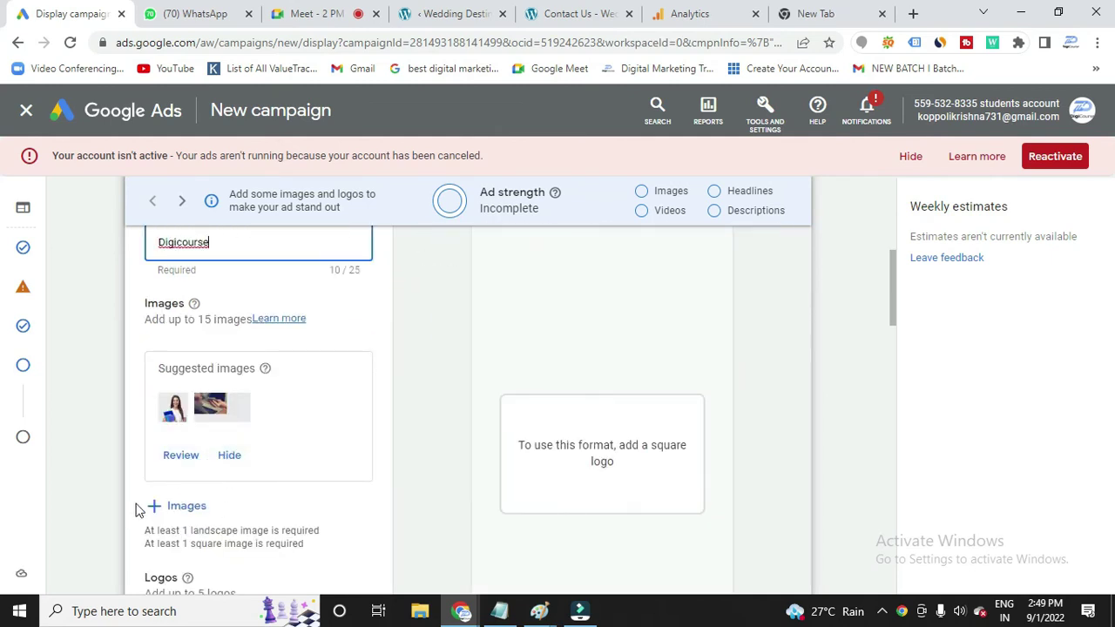
left_click(175, 509)
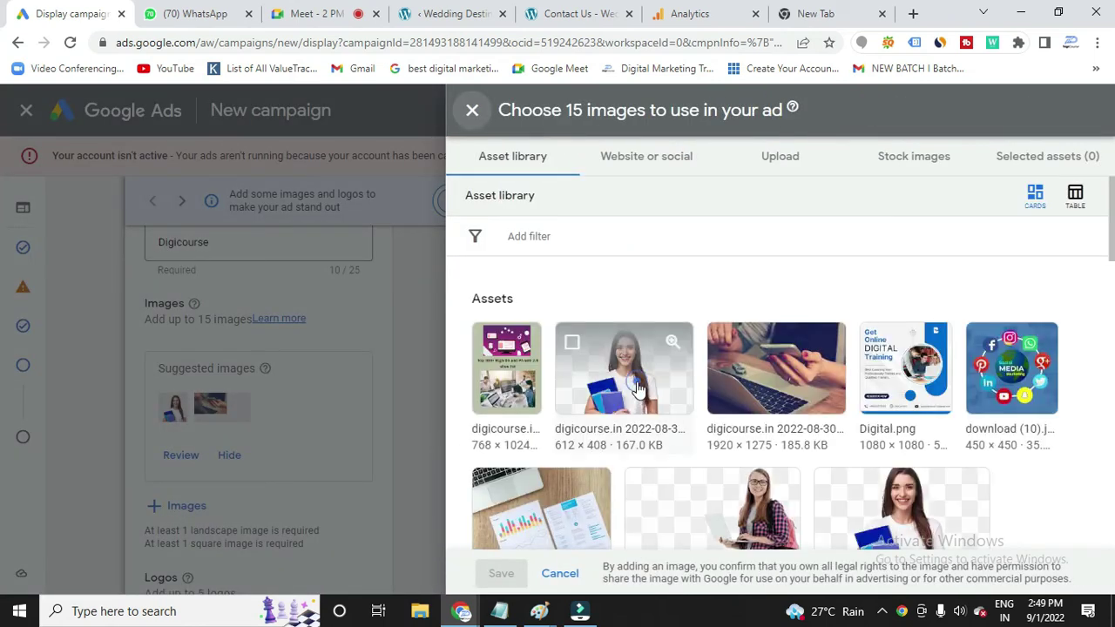
Select the 612 × 408 and 1920 × 1275 digicourse.in images for the ad, each with both crop ratios
left_click(637, 387)
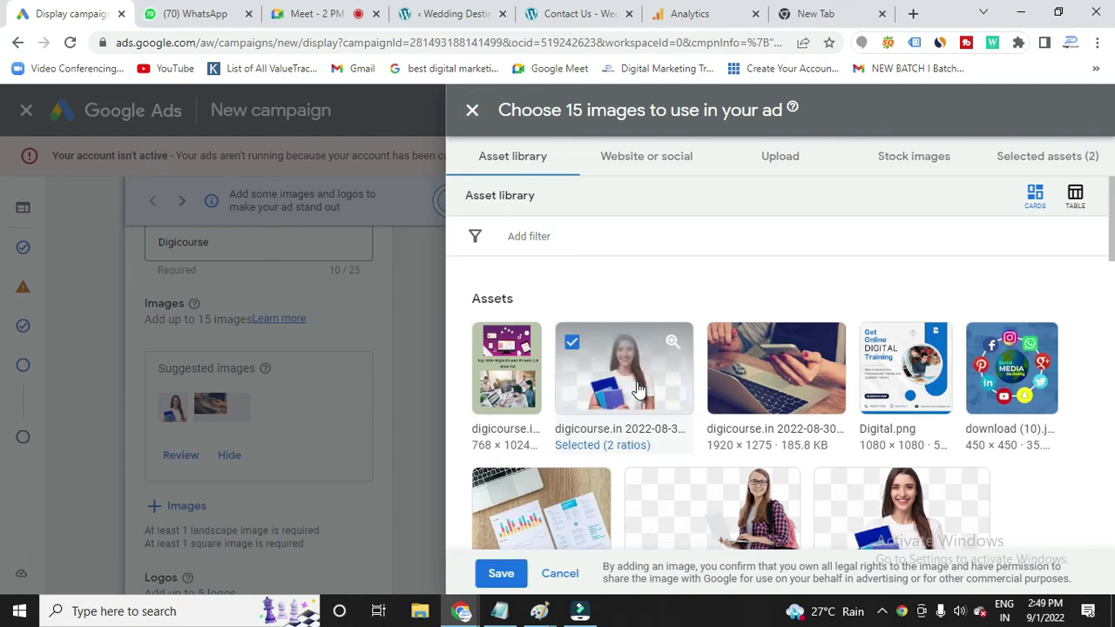
left_click(638, 392)
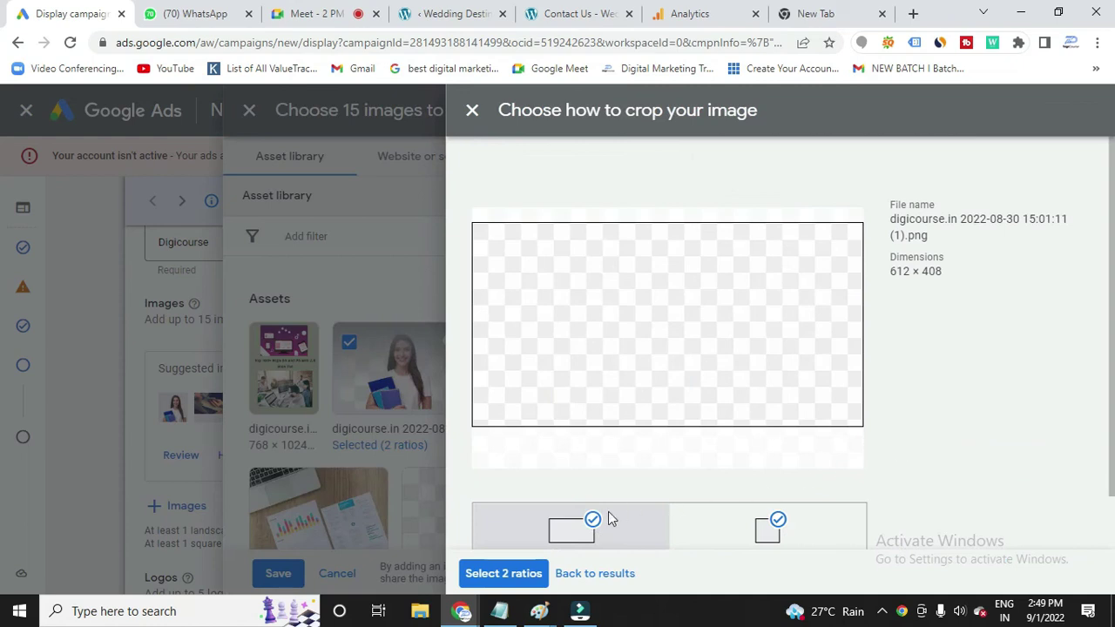
left_click(521, 582)
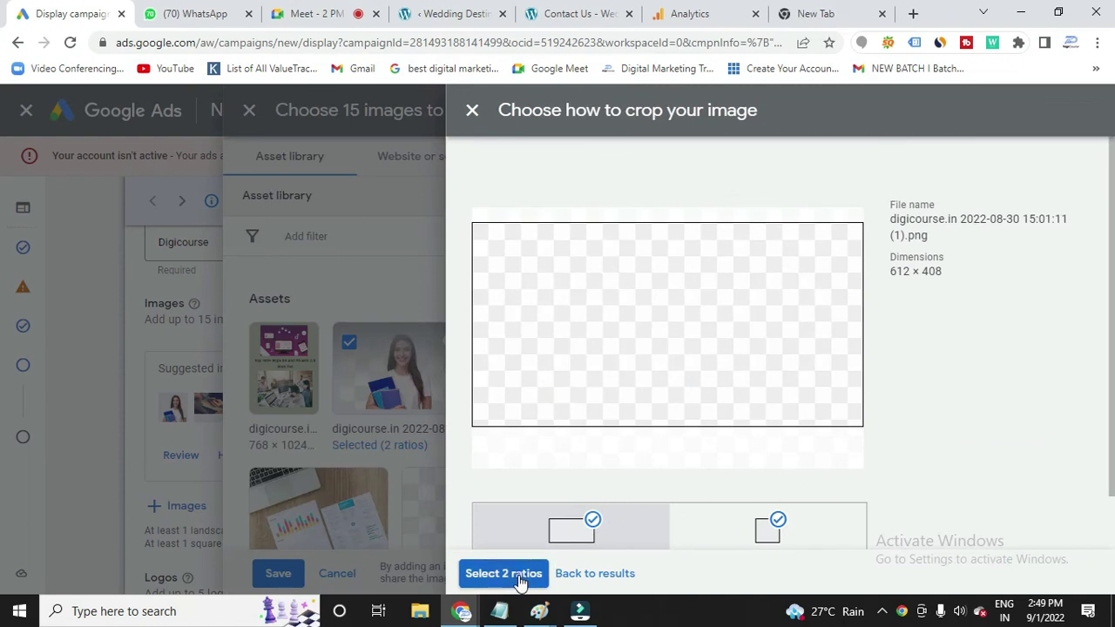
left_click(521, 575)
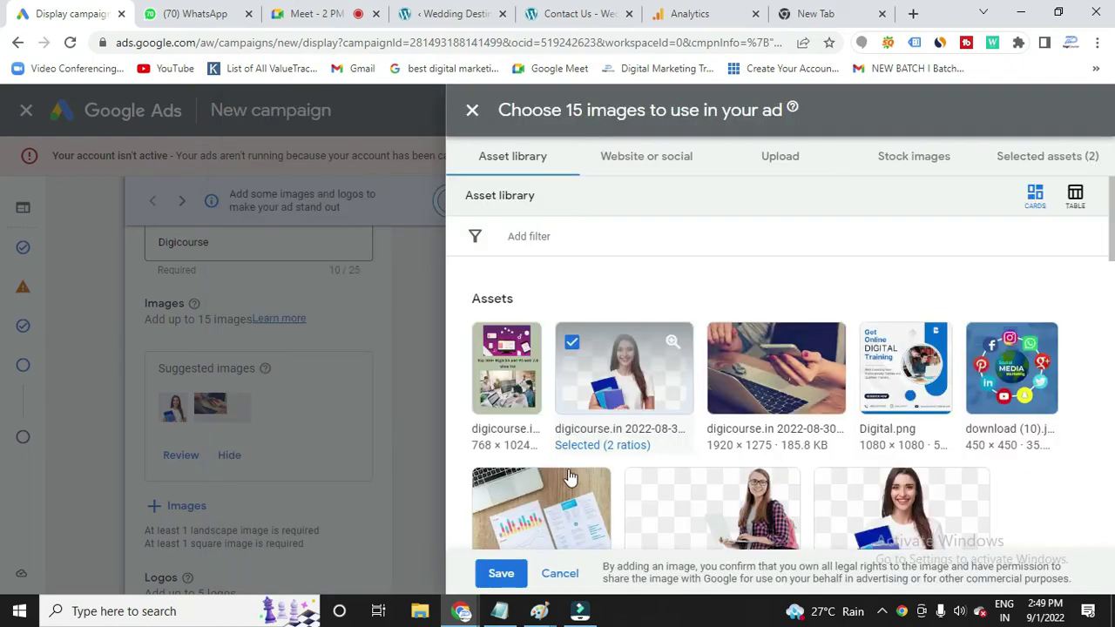
left_click(748, 378)
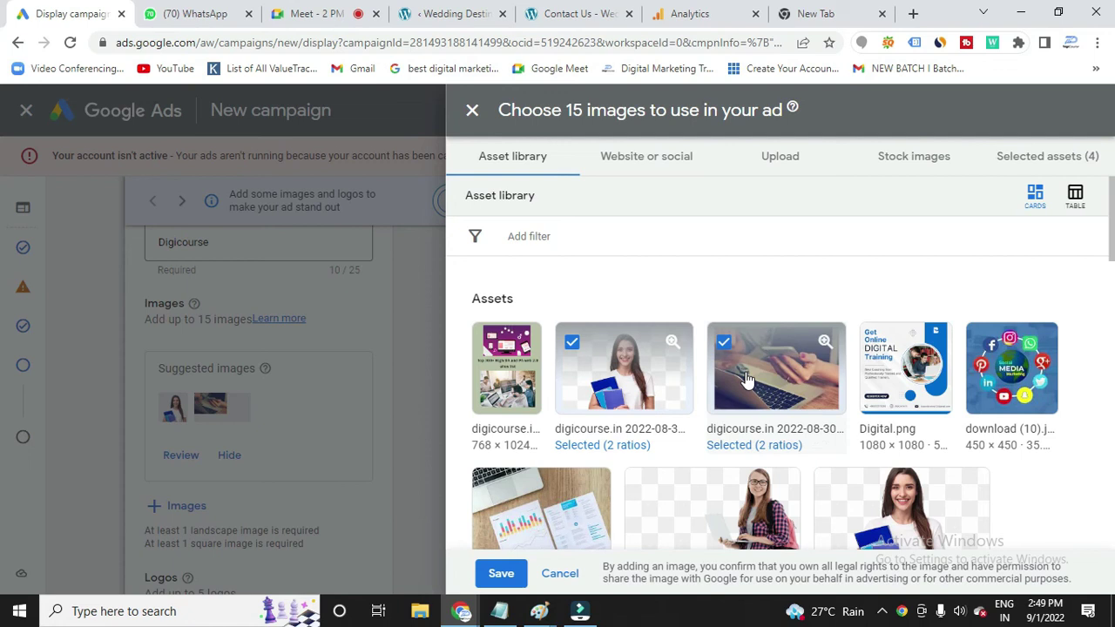
left_click(748, 394)
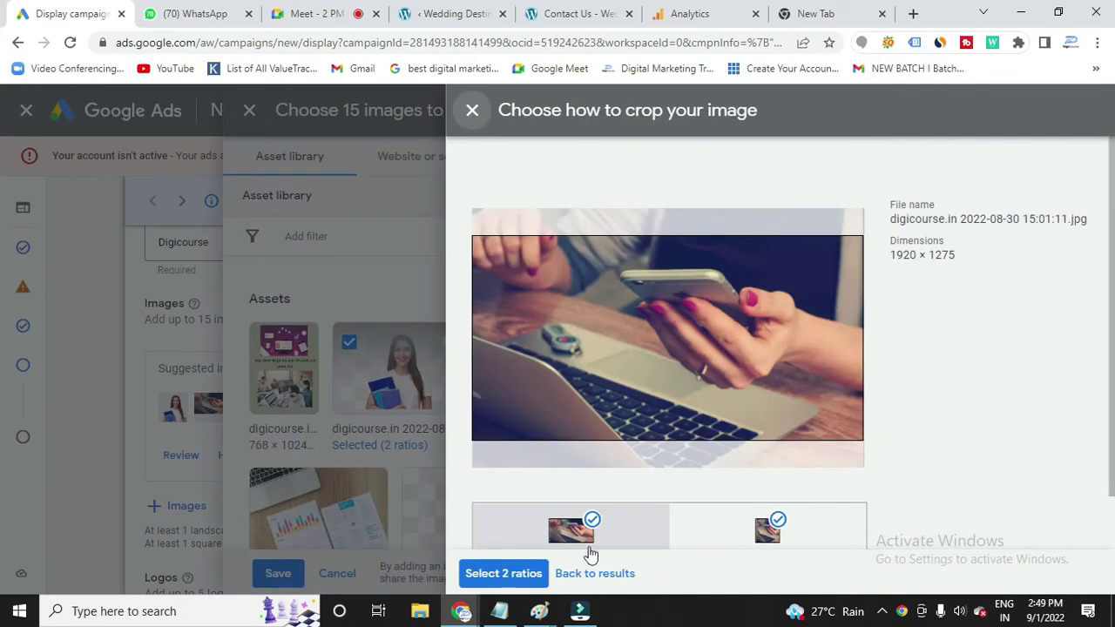
left_click(506, 573)
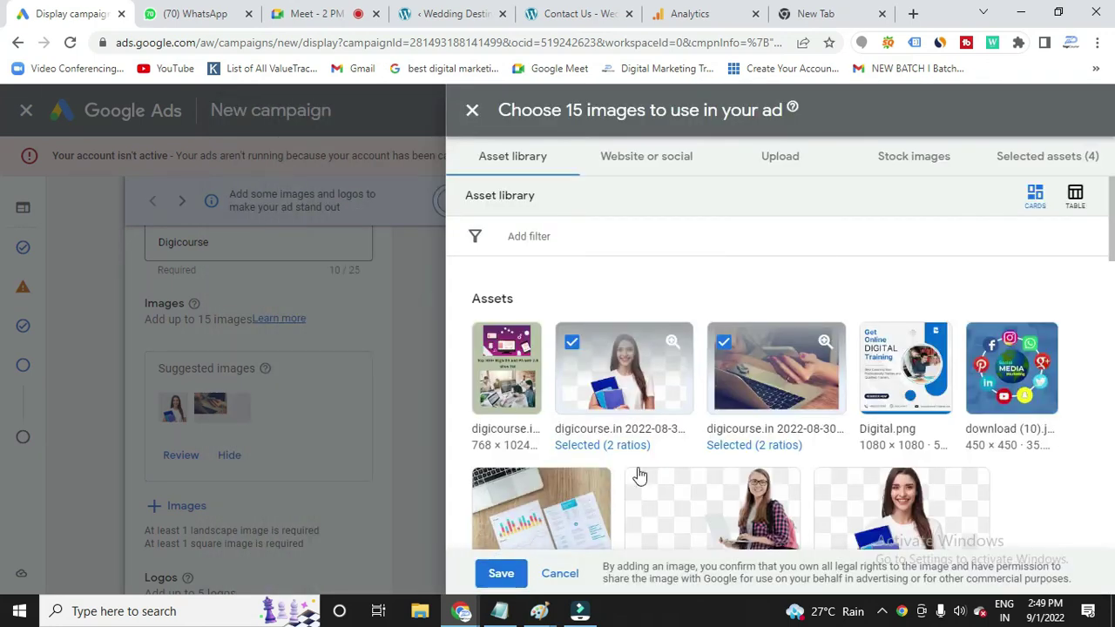
Add the square crop of download (10).jpg to the selection and save the chosen ad images
scroll(647, 516, "down", 1)
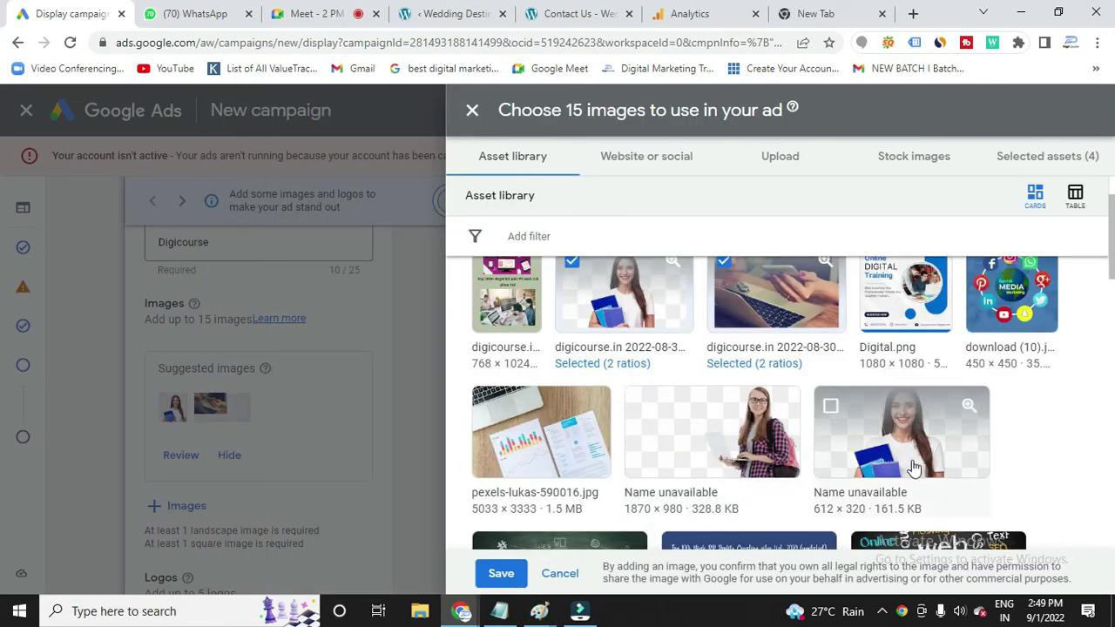
left_click(998, 315)
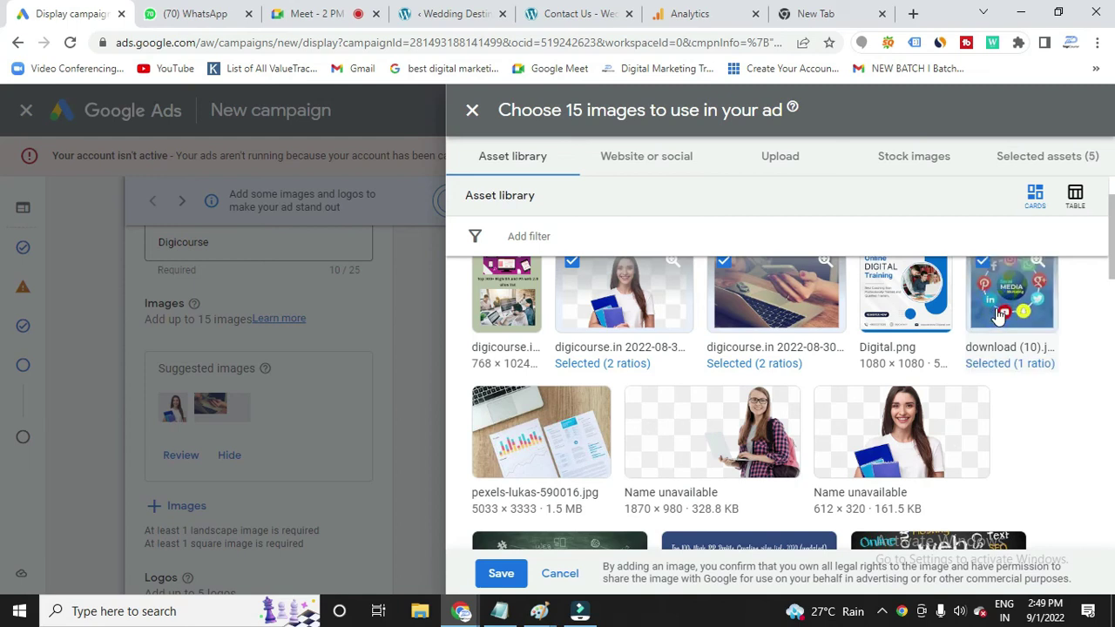
left_click(998, 315)
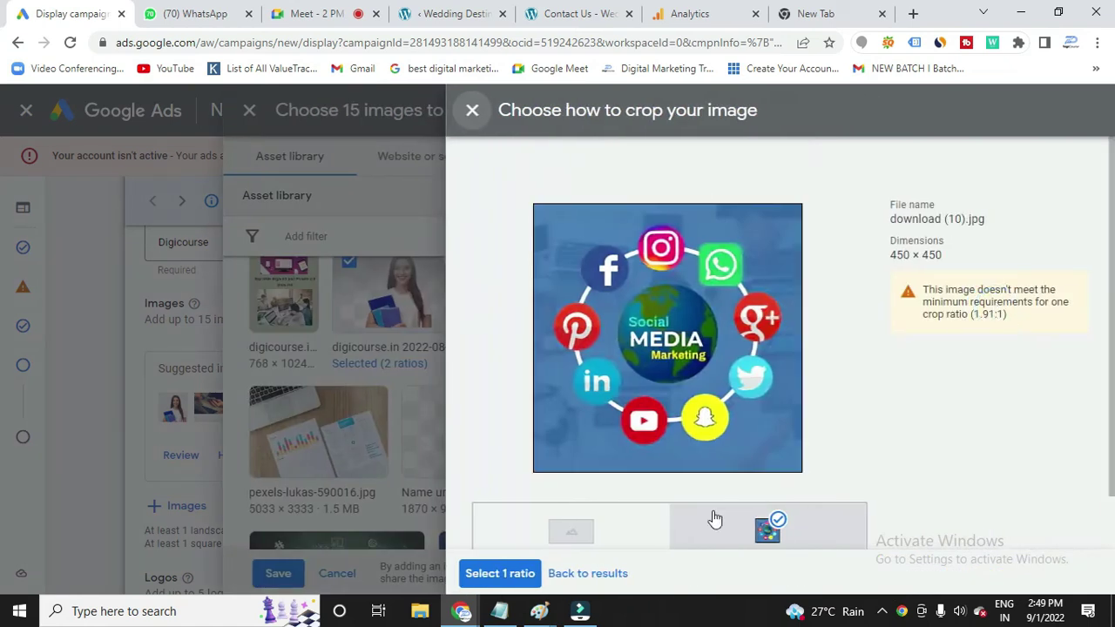
left_click(500, 574)
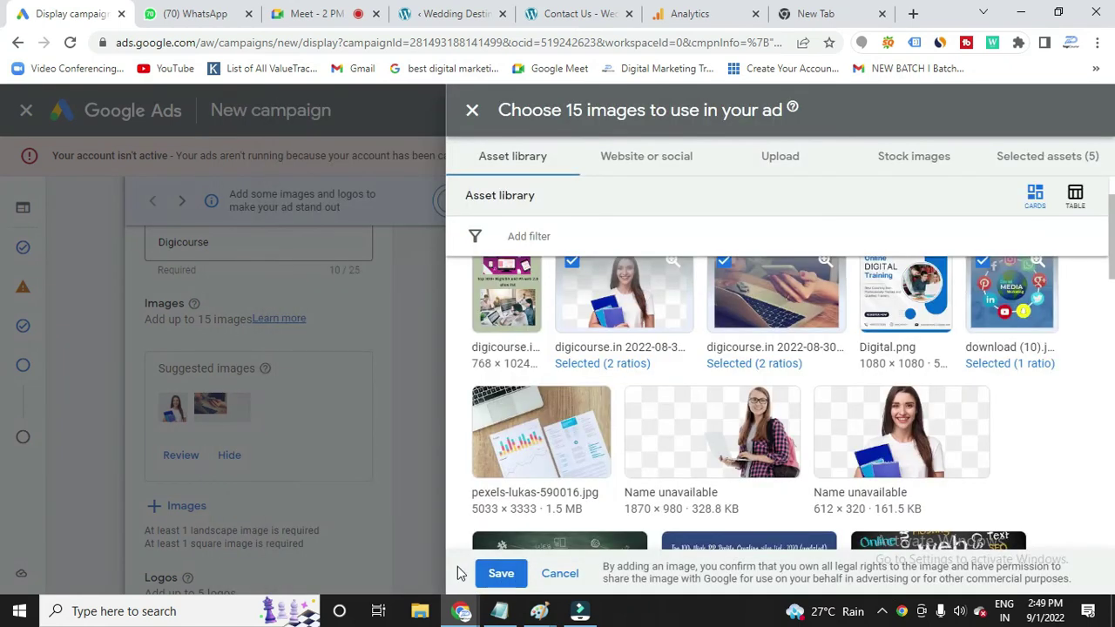
left_click(500, 575)
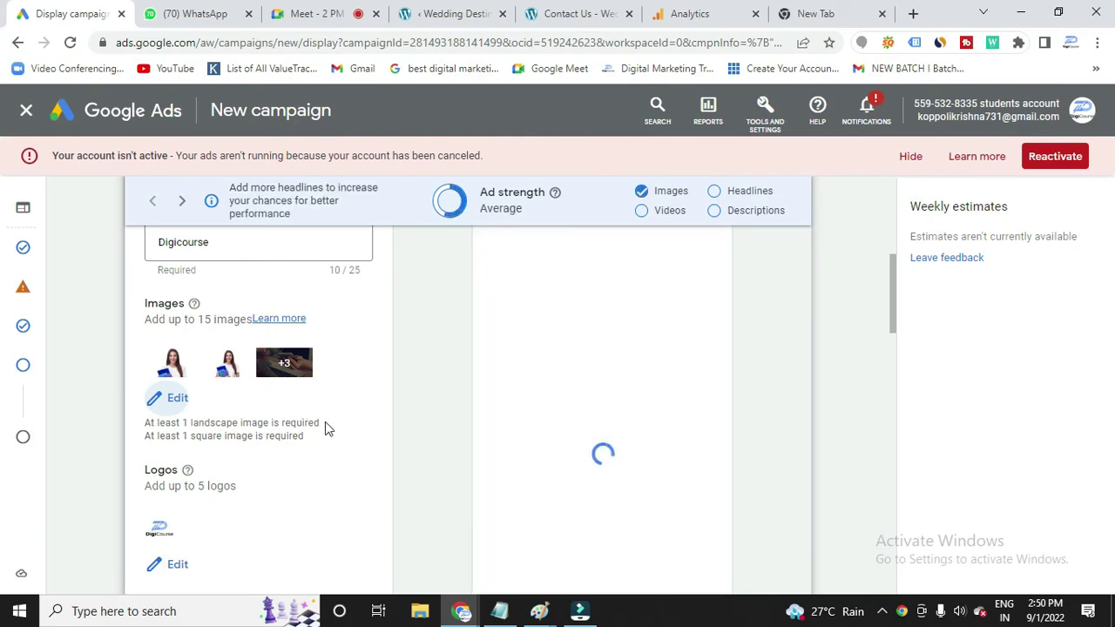
Review the ad's final URL, business name, chosen images and the example preview for websites and apps
scroll(325, 427, "up", 2)
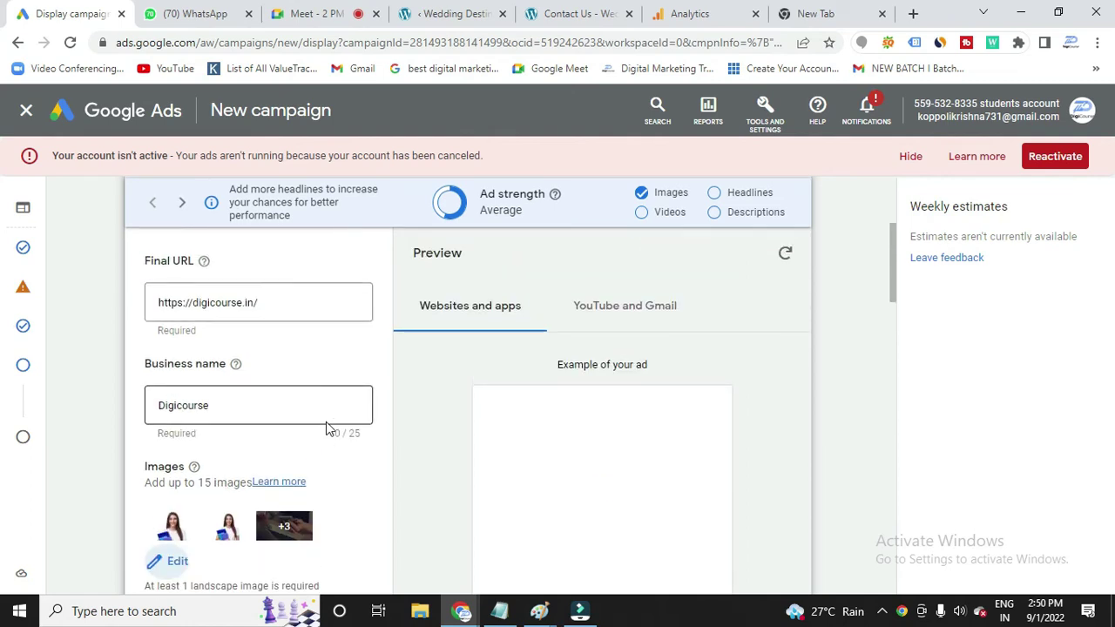
scroll(329, 420, "up", 1)
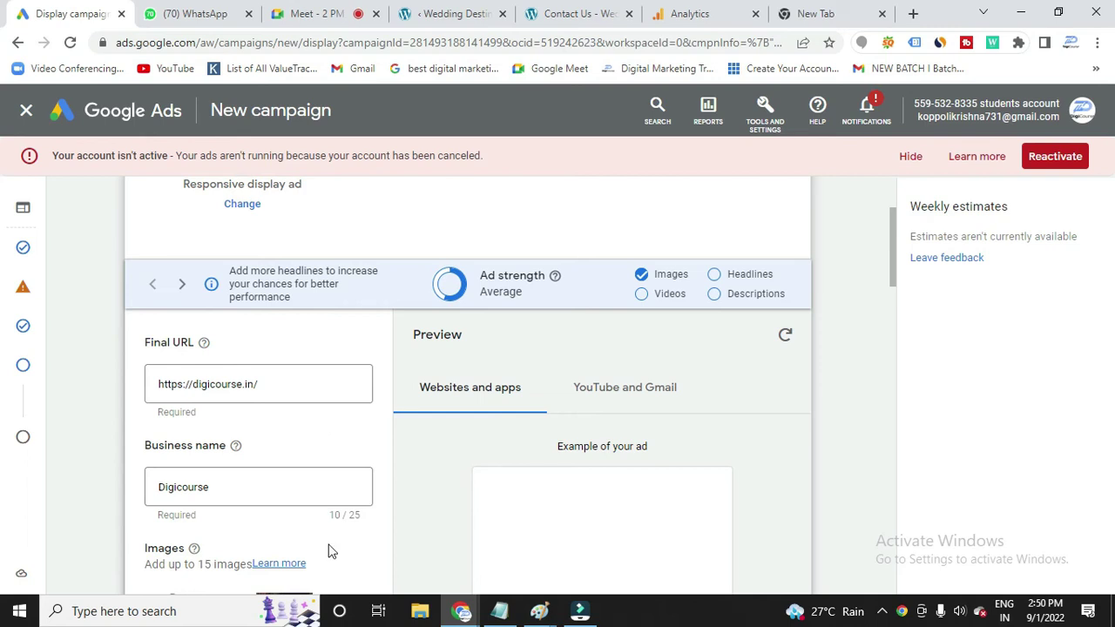
scroll(413, 421, "down", 1)
scroll(347, 499, "down", 3)
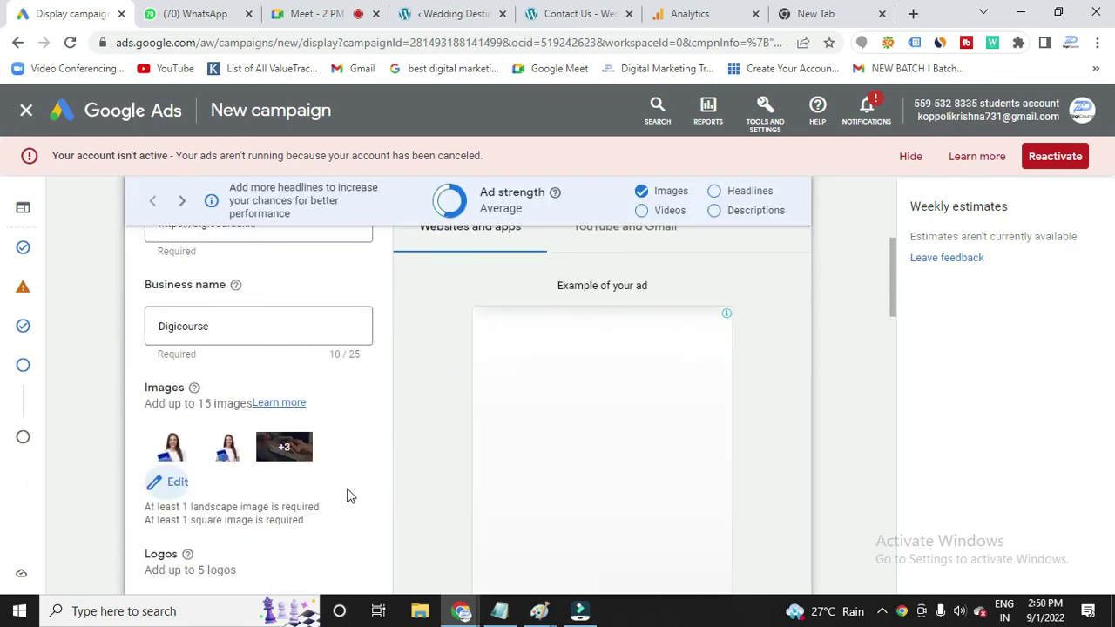
scroll(348, 496, "down", 1)
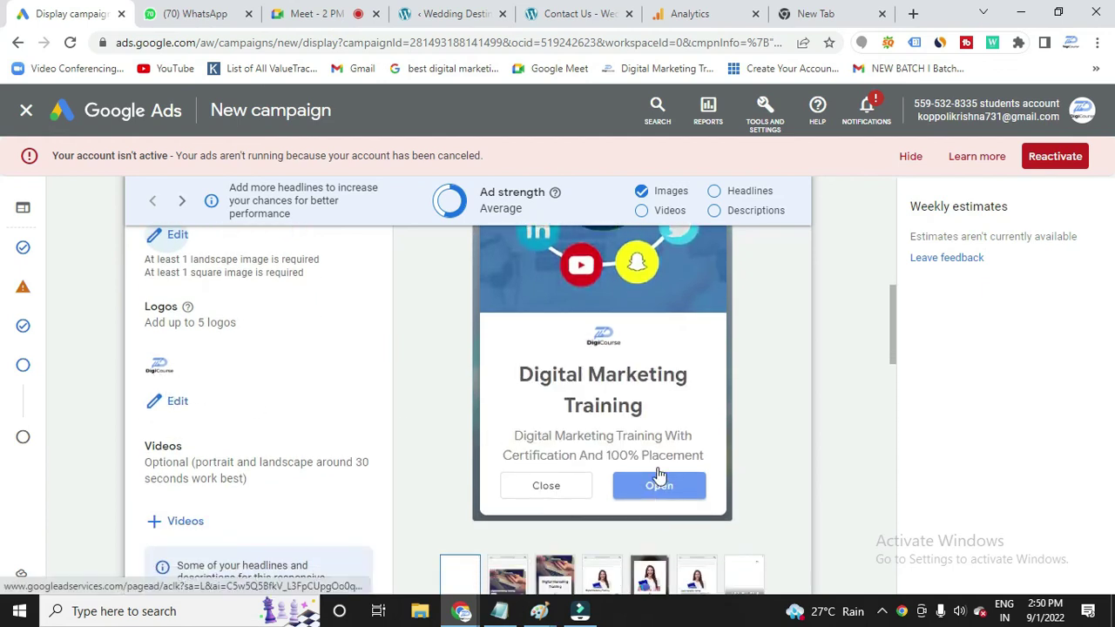
scroll(633, 432, "up", 4)
scroll(634, 432, "down", 1)
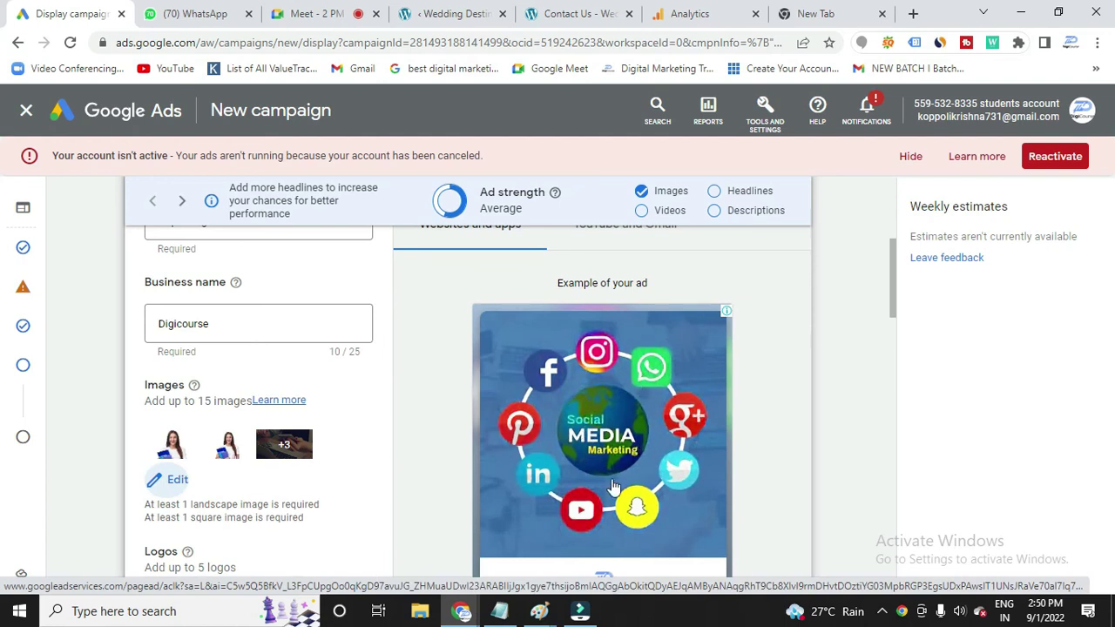
Add the suggested headline "Google Ads Certified Trainers" to the responsive display ad
scroll(252, 500, "down", 4)
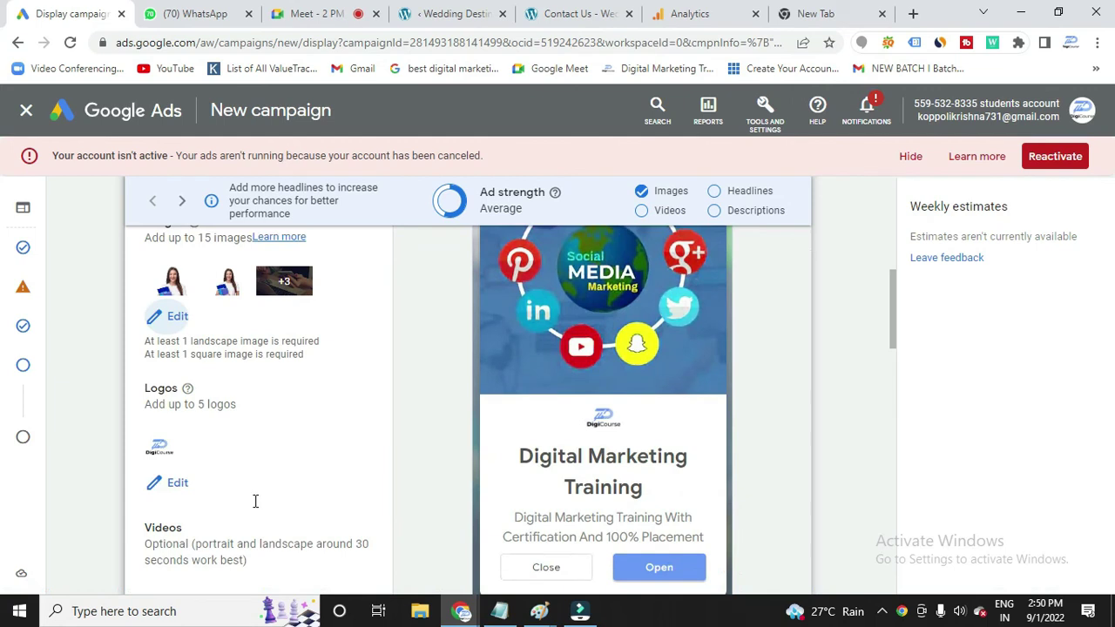
scroll(254, 501, "down", 4)
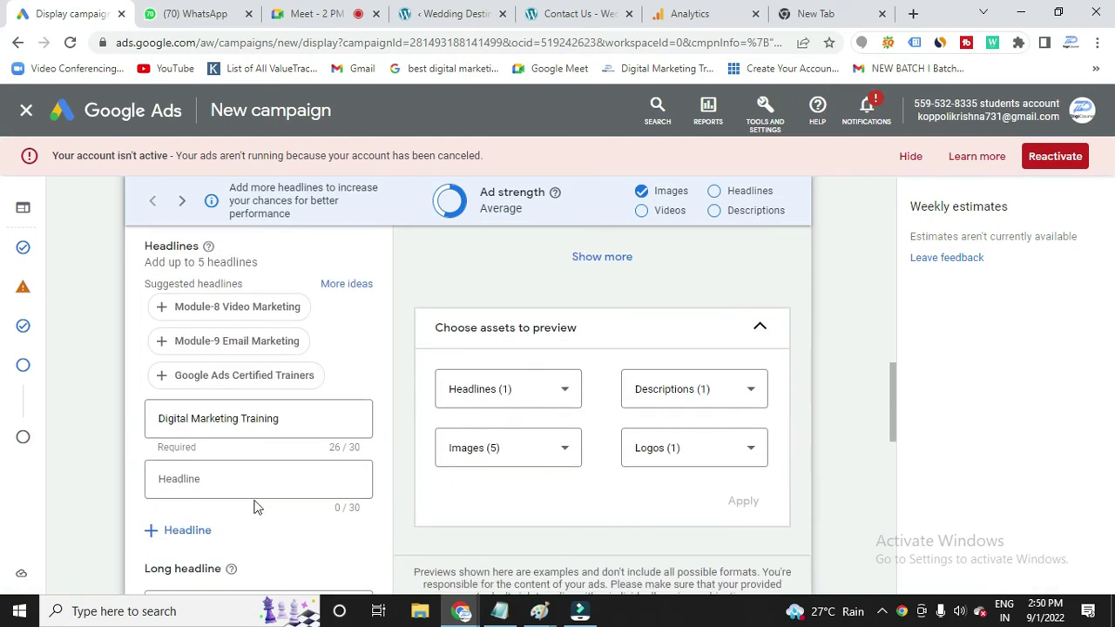
left_click(230, 375)
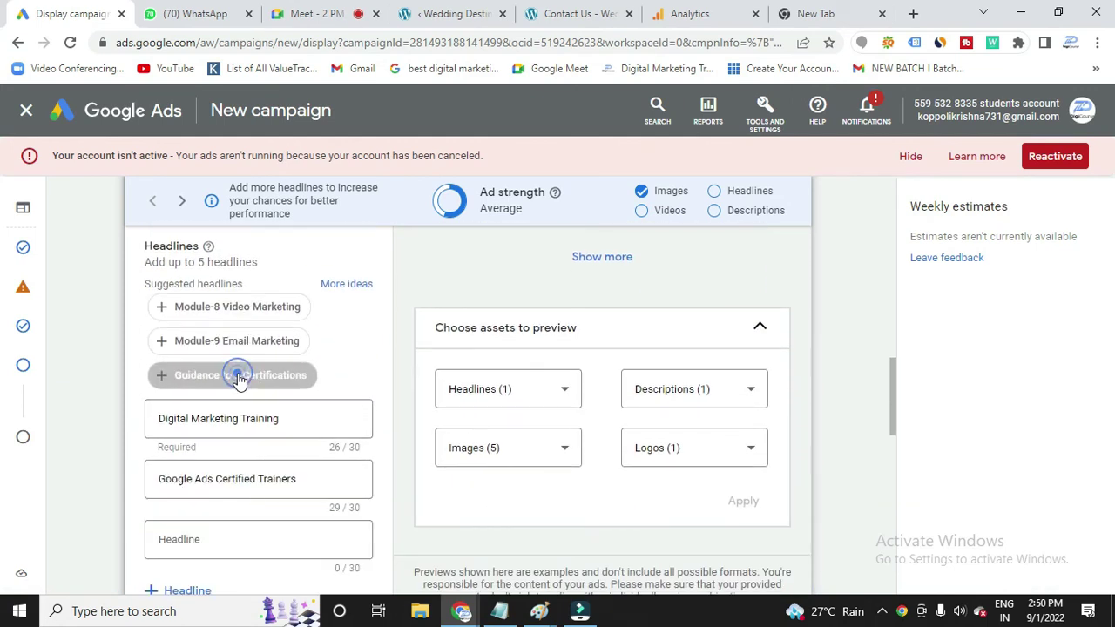
Set the ad's third headline to the suggested "Book A Free Demo"
left_click(219, 548)
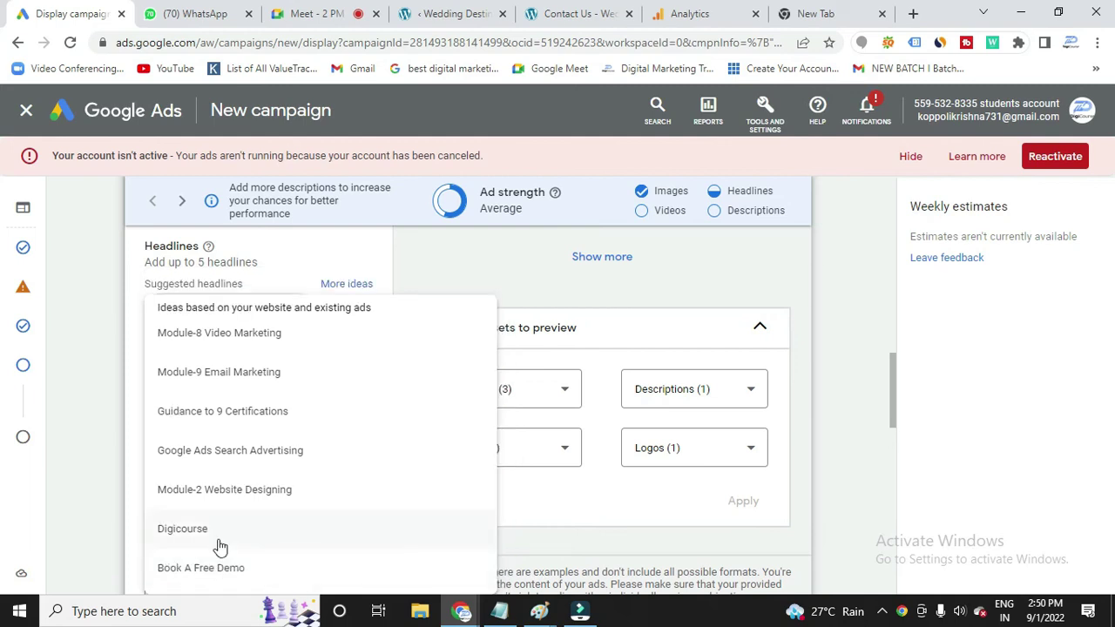
left_click(220, 542)
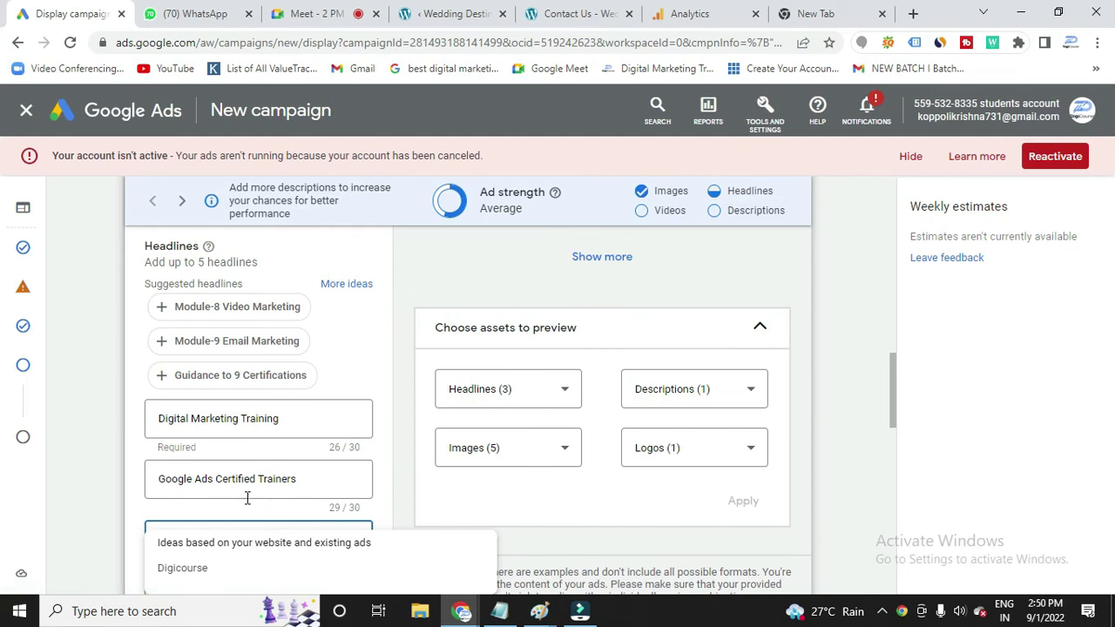
scroll(246, 503, "down", 2)
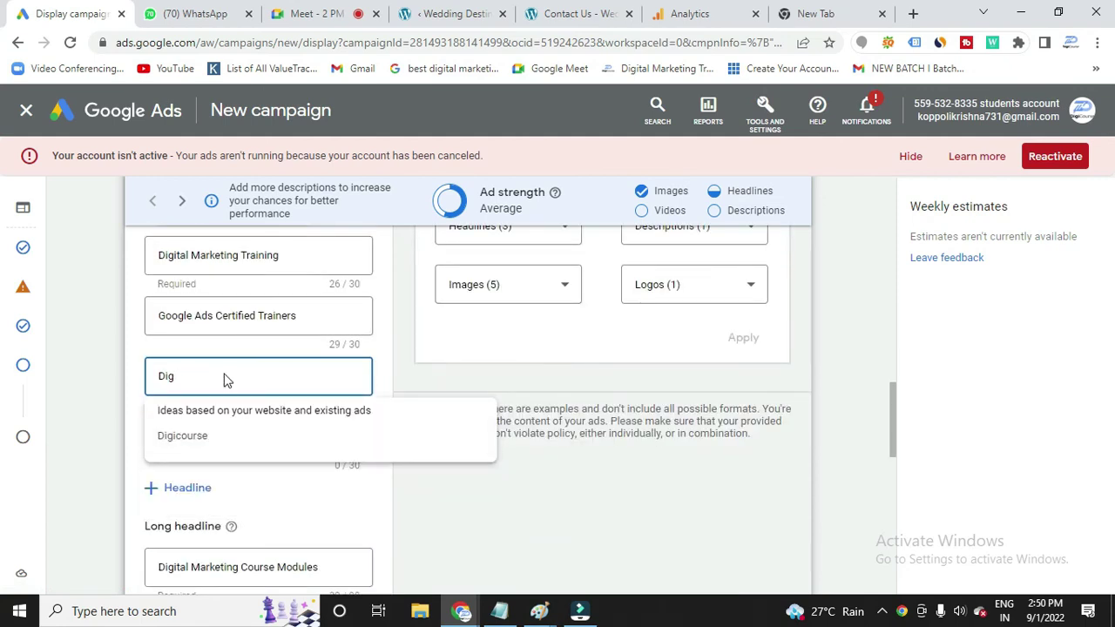
key("BackSpace")
key("BackSpace")
type("Book a")
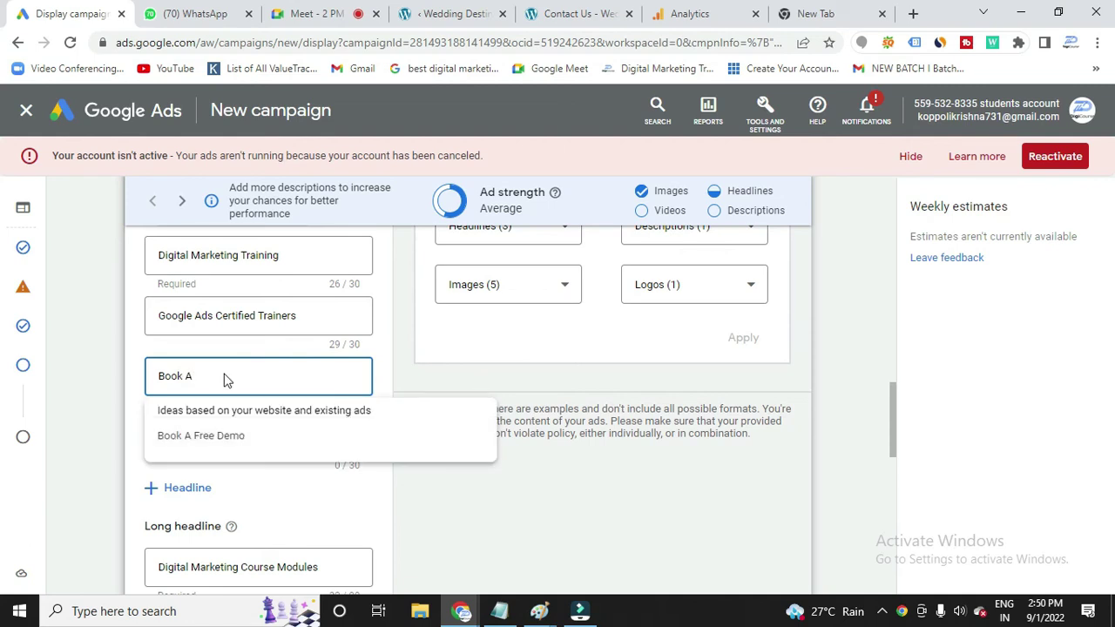
type(" fr")
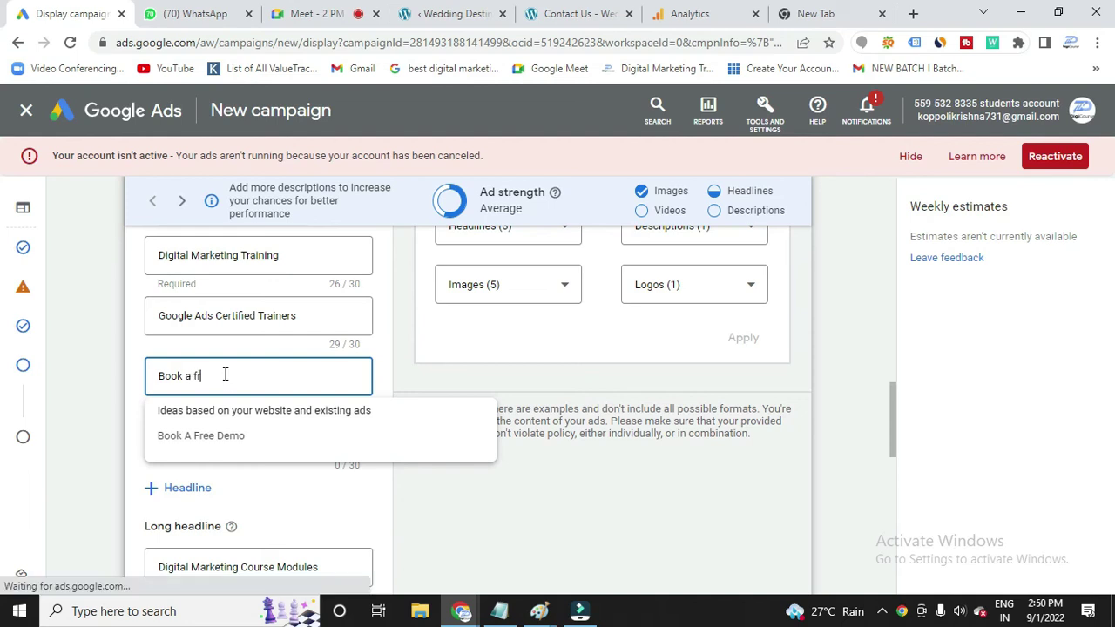
type("ee Demo")
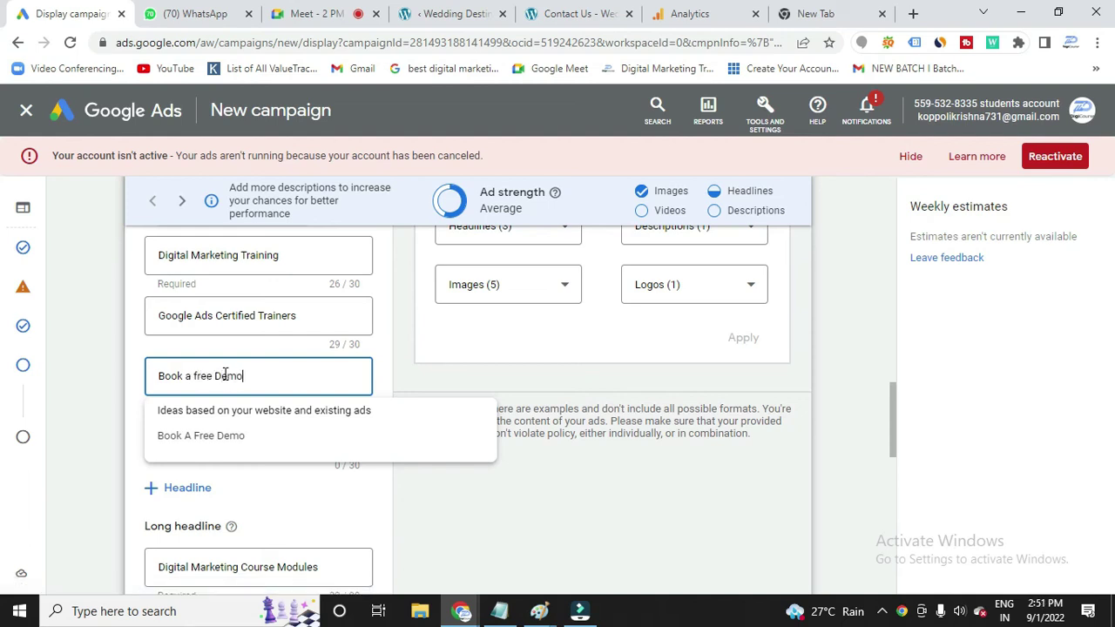
left_click(204, 438)
Add the suggested descriptions "Digital Marketing Training From Industry Experts" and "Learn How To Earn Money Online Using Digital Marketing"
scroll(247, 486, "down", 1)
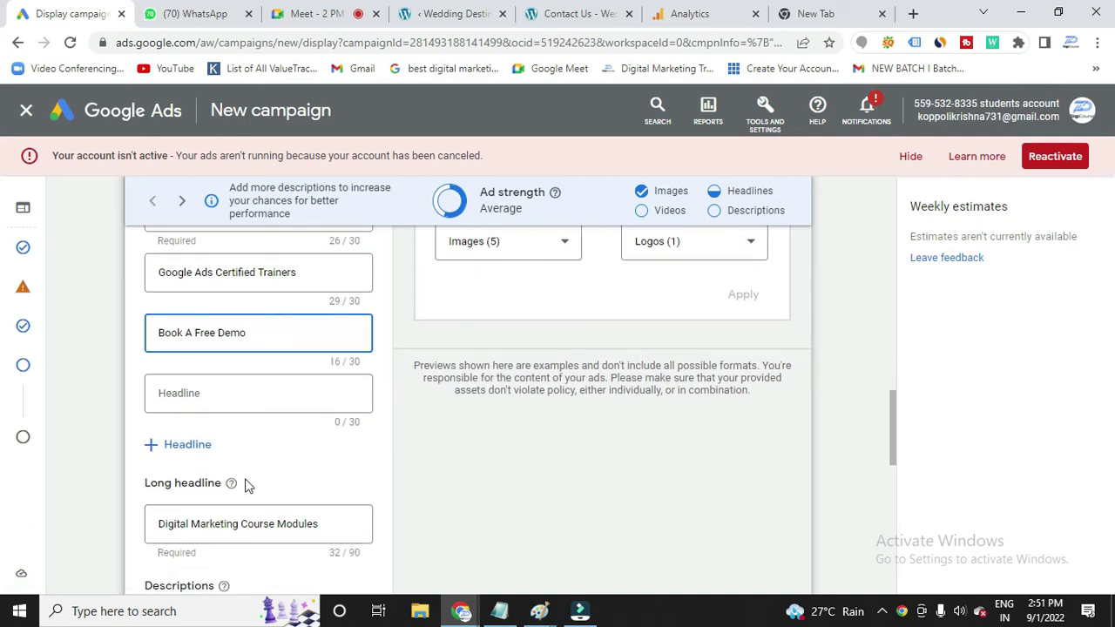
scroll(247, 485, "down", 3)
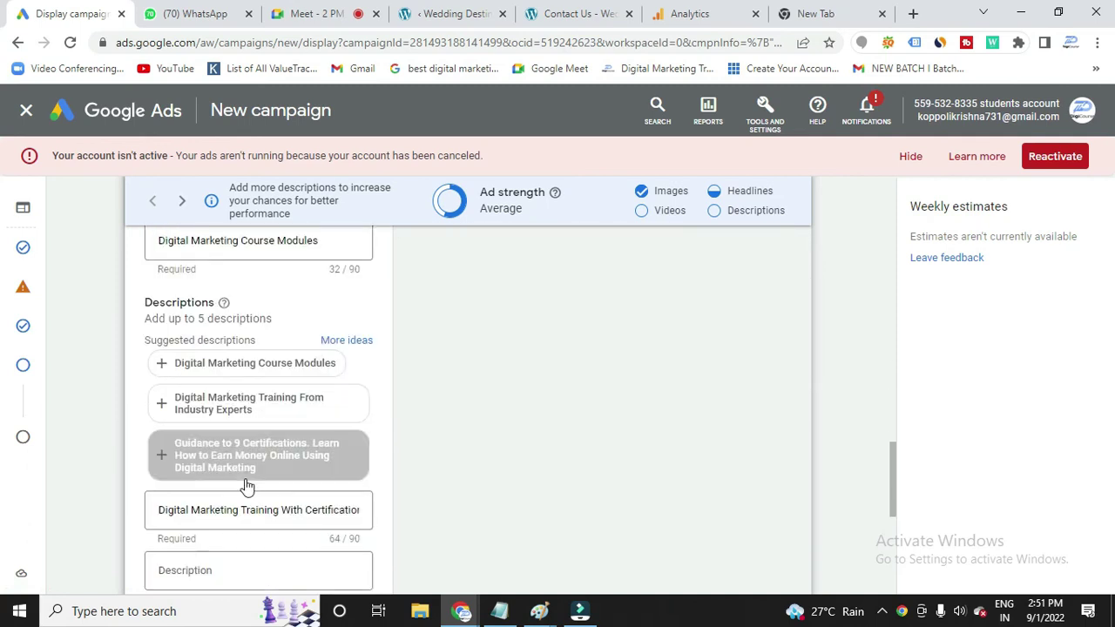
left_click(259, 412)
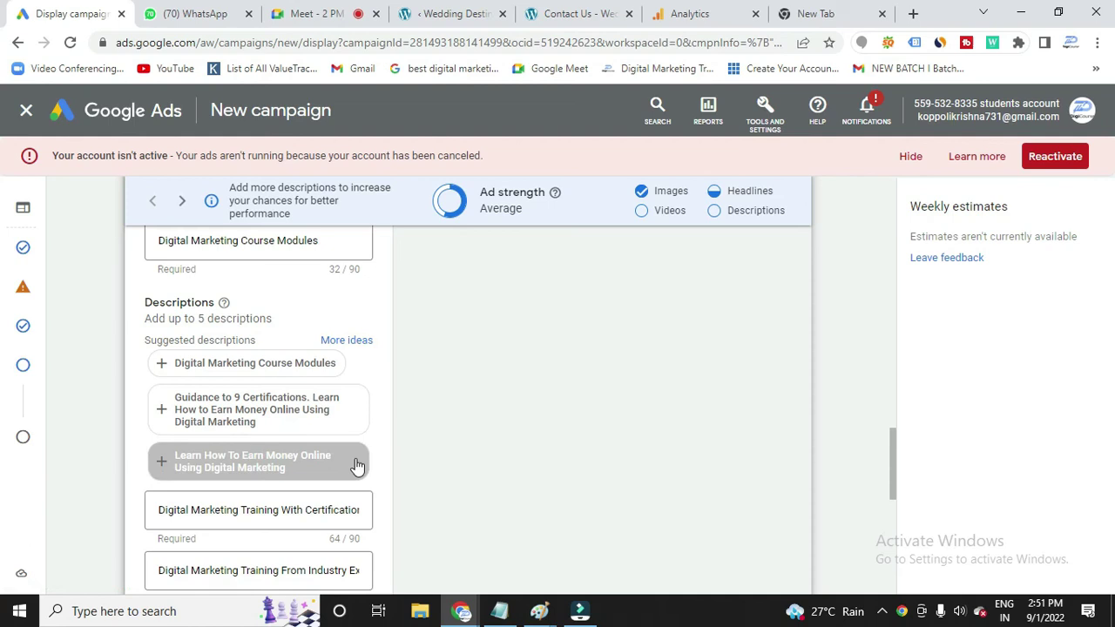
Check the completed headlines and descriptions, create the responsive display ad, and continue to the campaign review
scroll(536, 482, "up", 5)
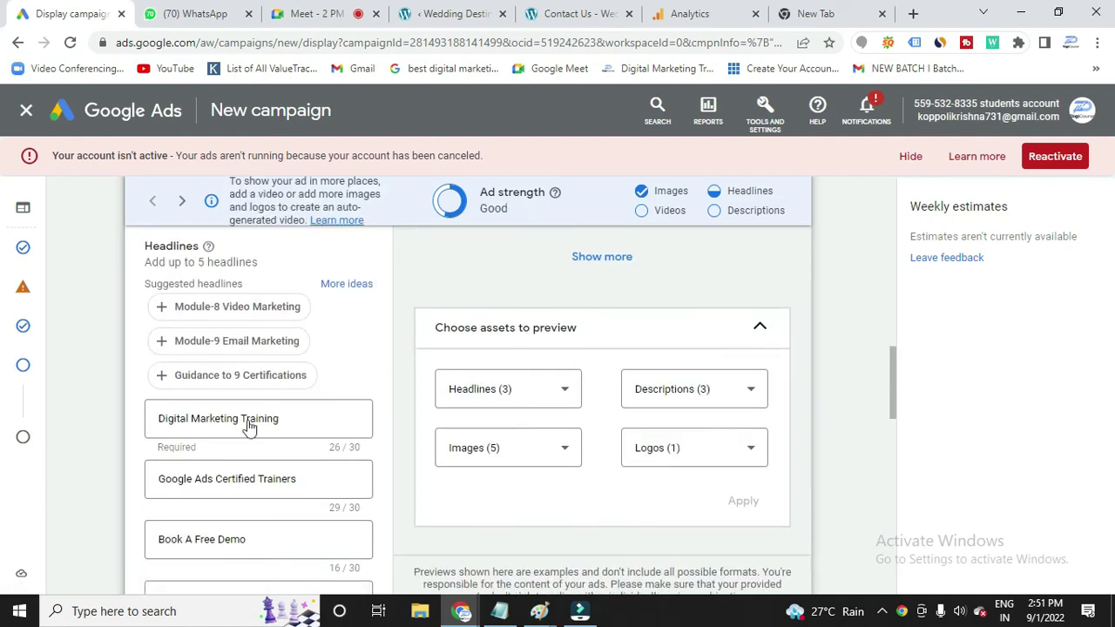
scroll(261, 479, "down", 2)
scroll(288, 497, "down", 6)
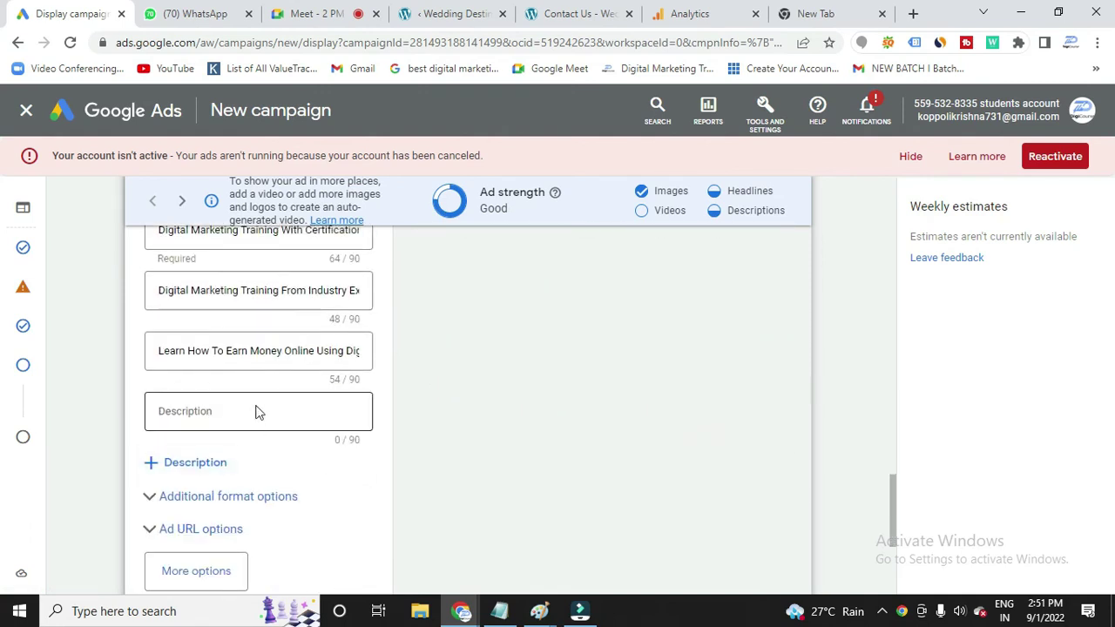
scroll(226, 521, "down", 3)
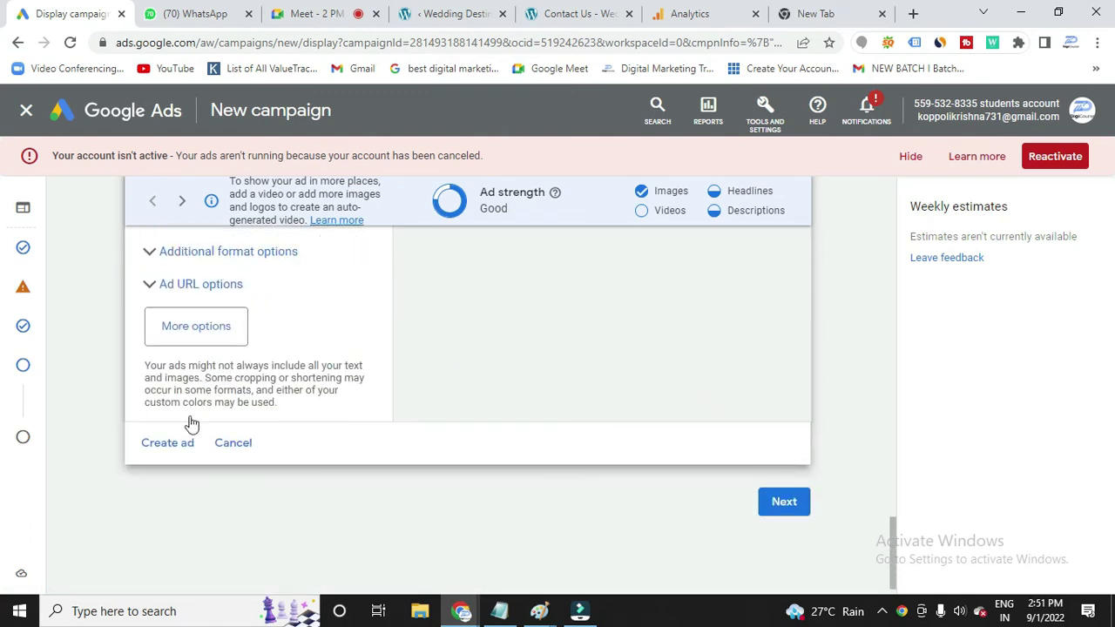
scroll(261, 401, "up", 1)
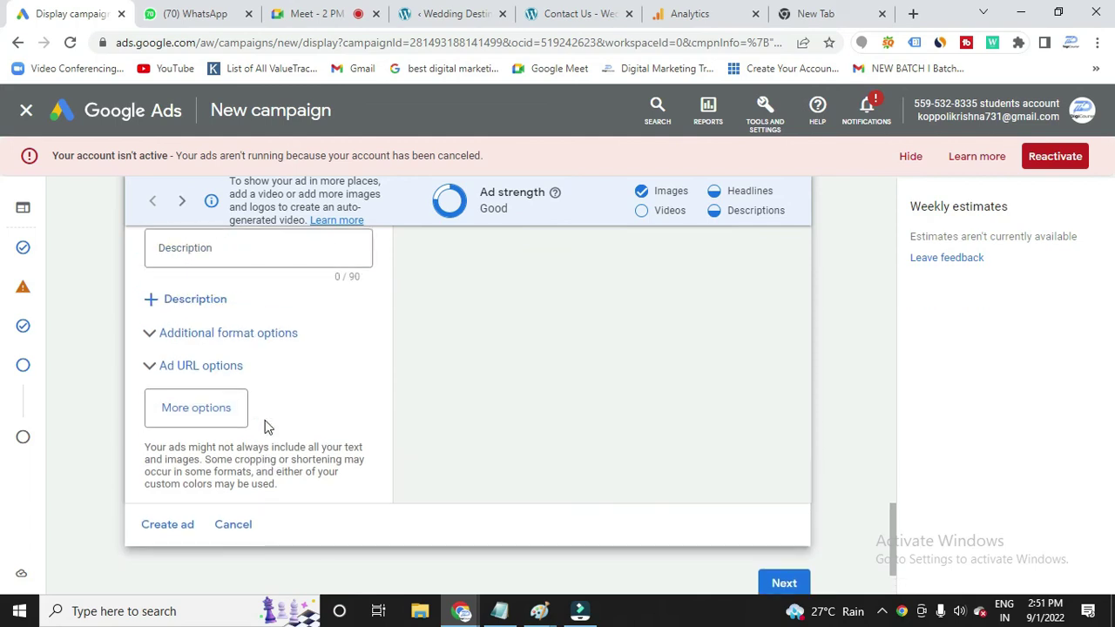
left_click(168, 525)
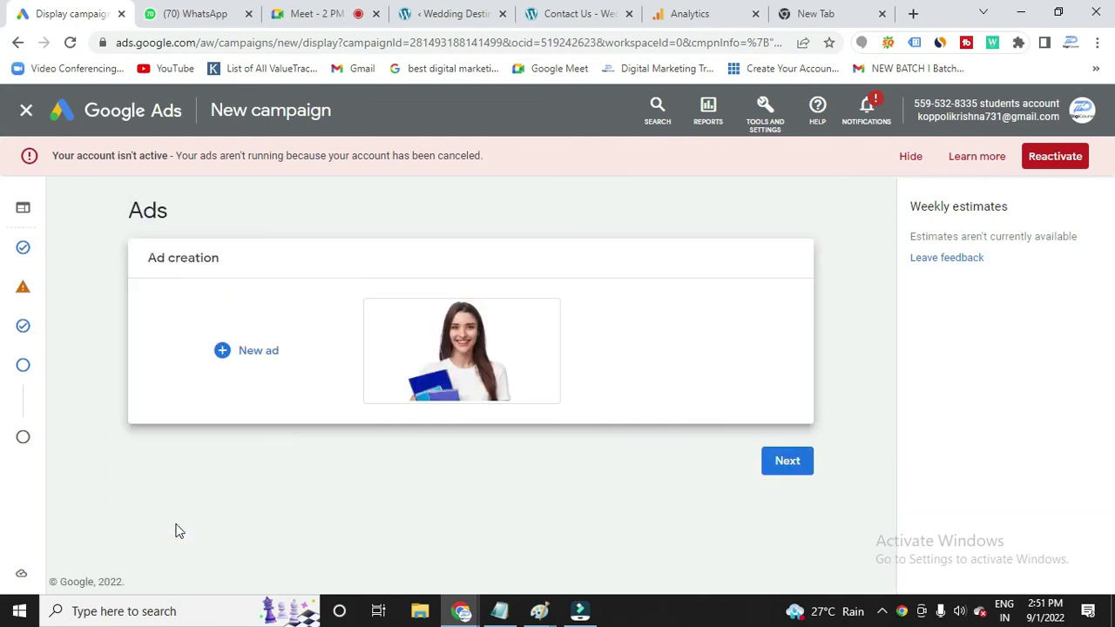
left_click(788, 462)
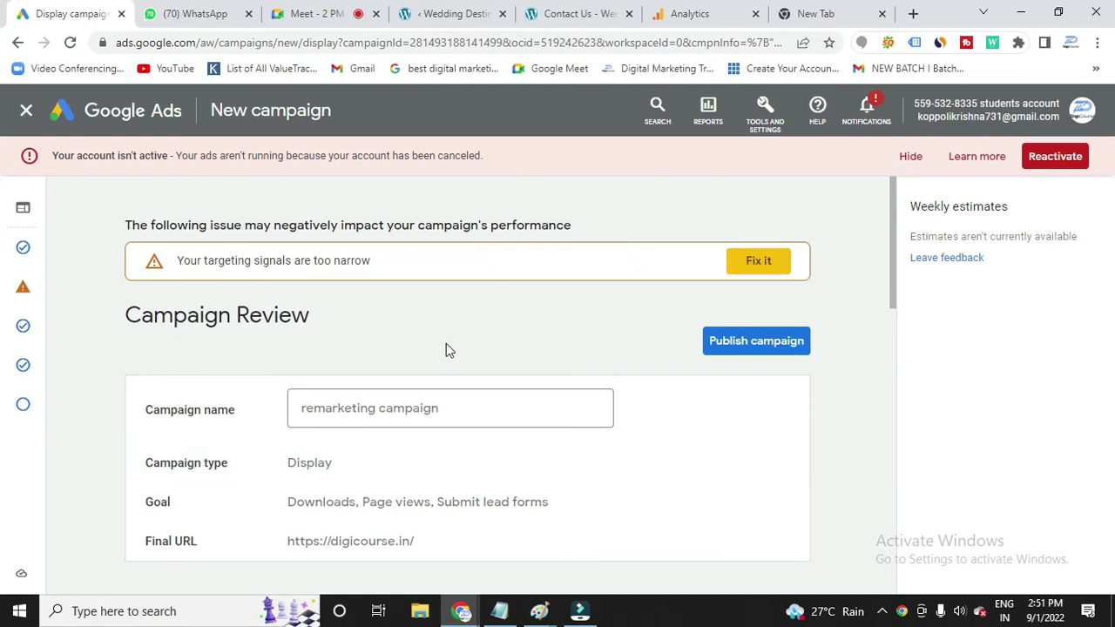
Review the campaign's targeting and ads summary, publish the remarketing campaign, and check the remarketing steps noted in Notepad
scroll(445, 347, "down", 10)
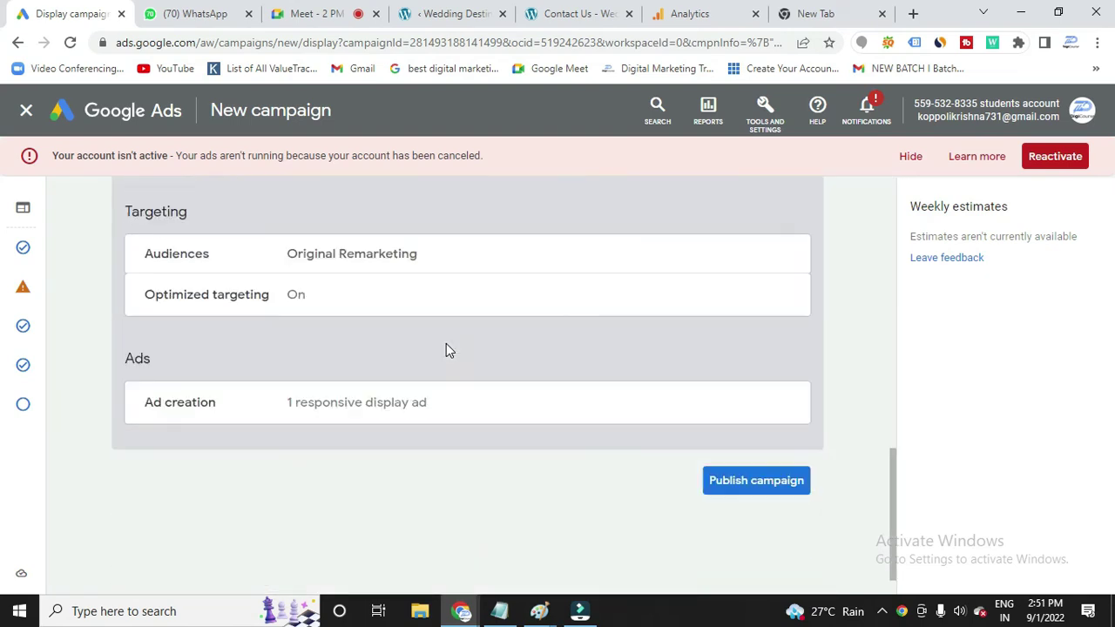
scroll(446, 347, "down", 1)
left_click(732, 440)
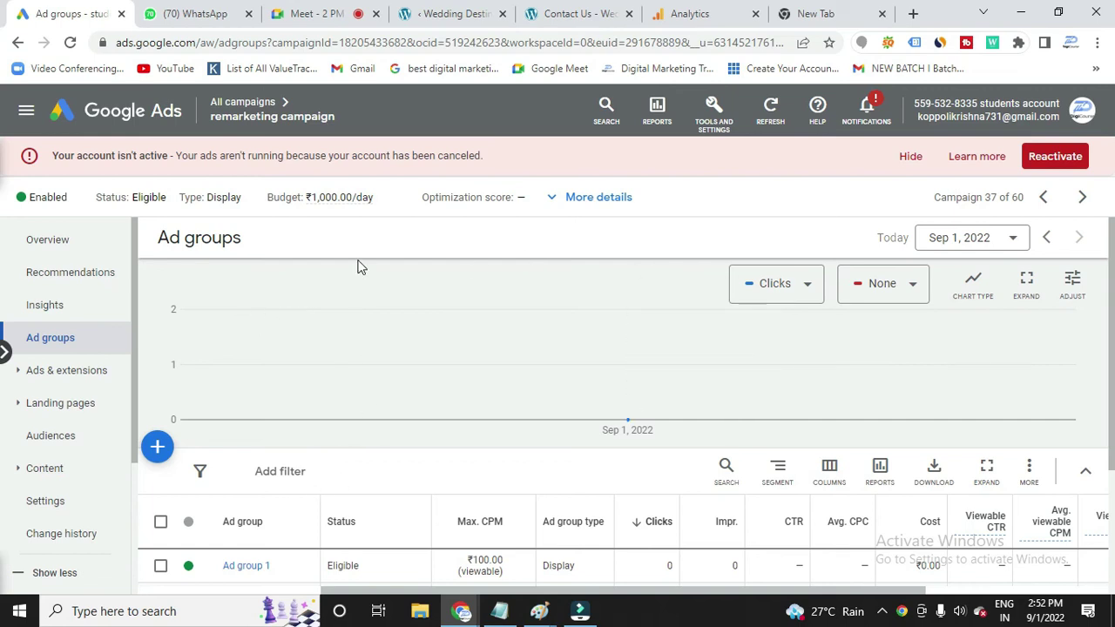
left_click(499, 610)
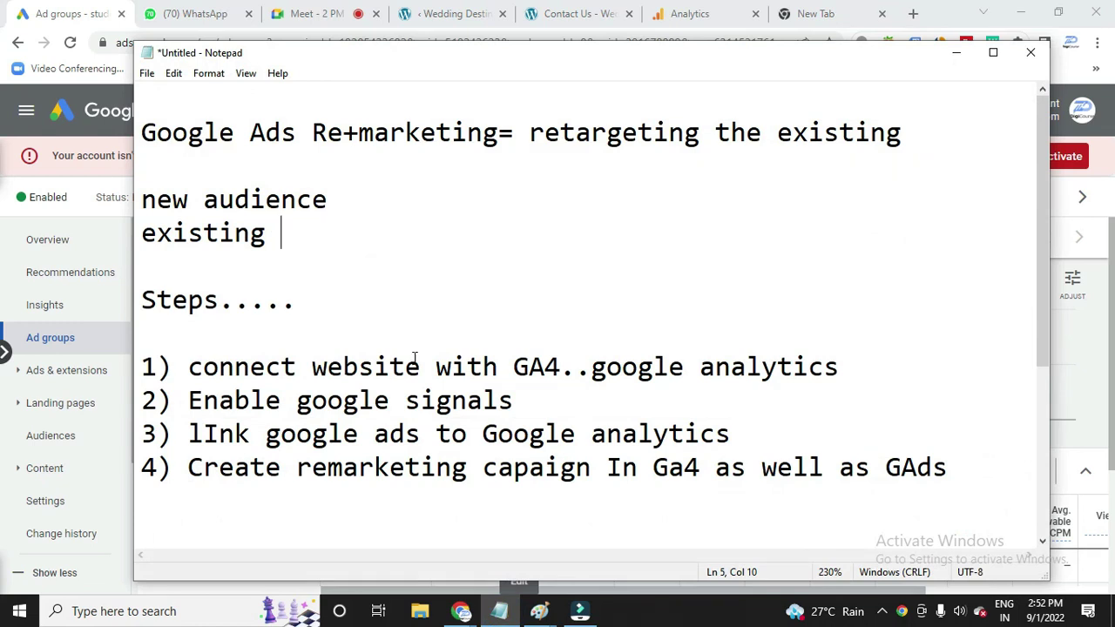
left_click(955, 53)
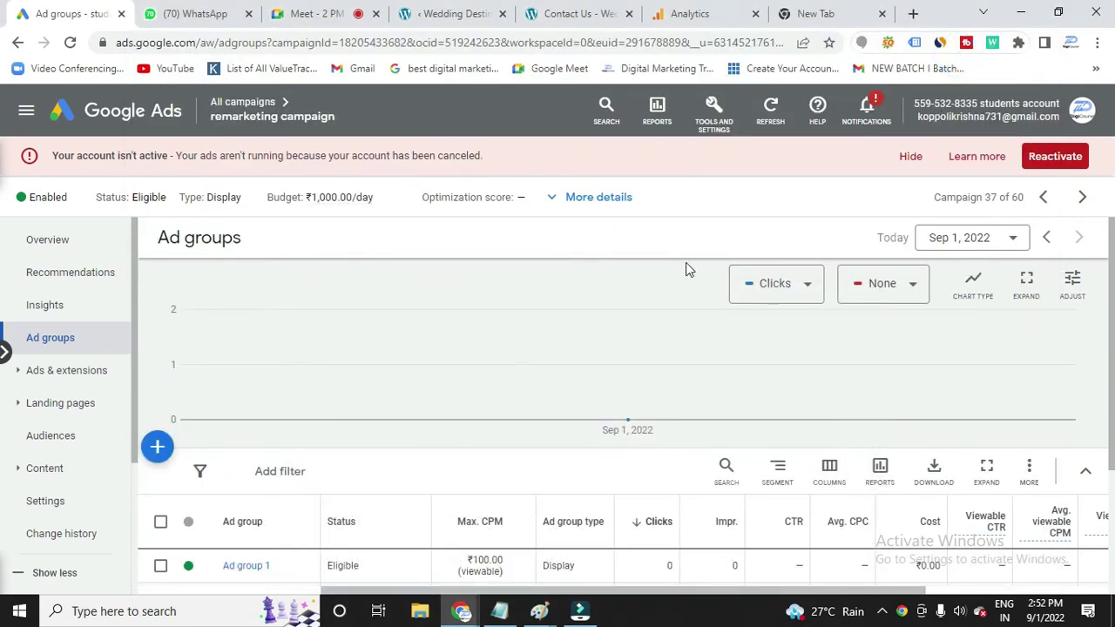
Open Audience manager and start a new audience segment based on YouTube users
left_click(712, 126)
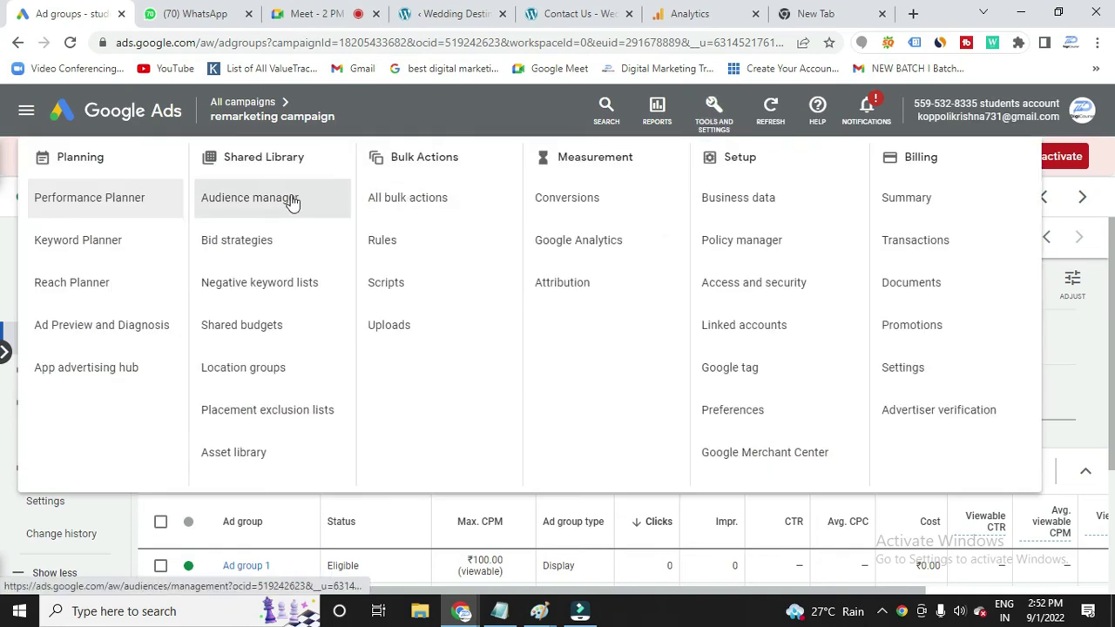
left_click(293, 201)
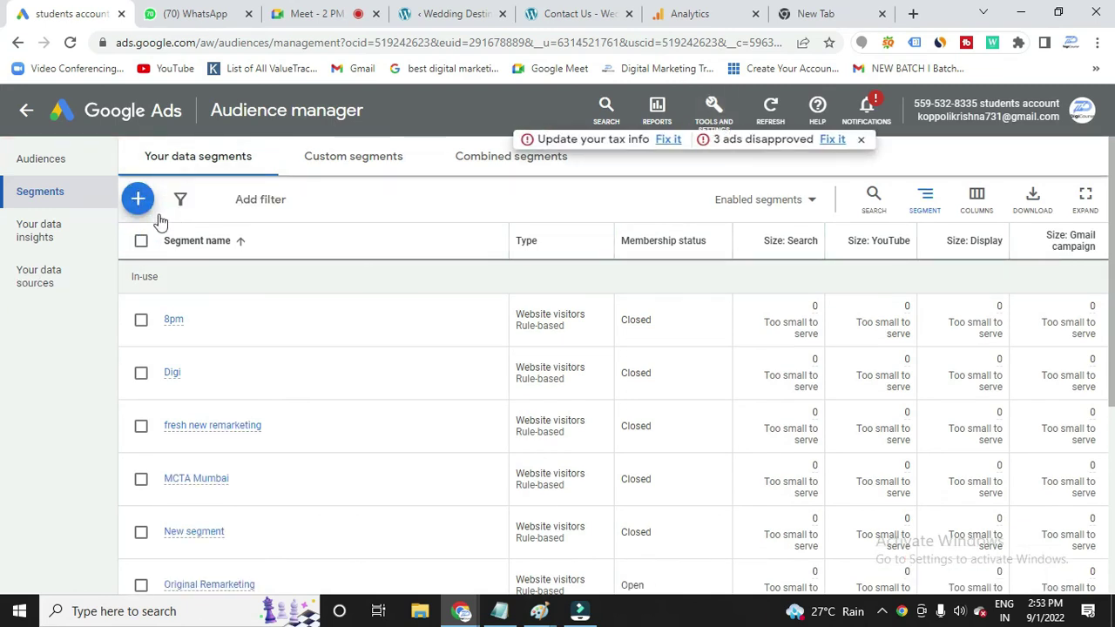
left_click(137, 201)
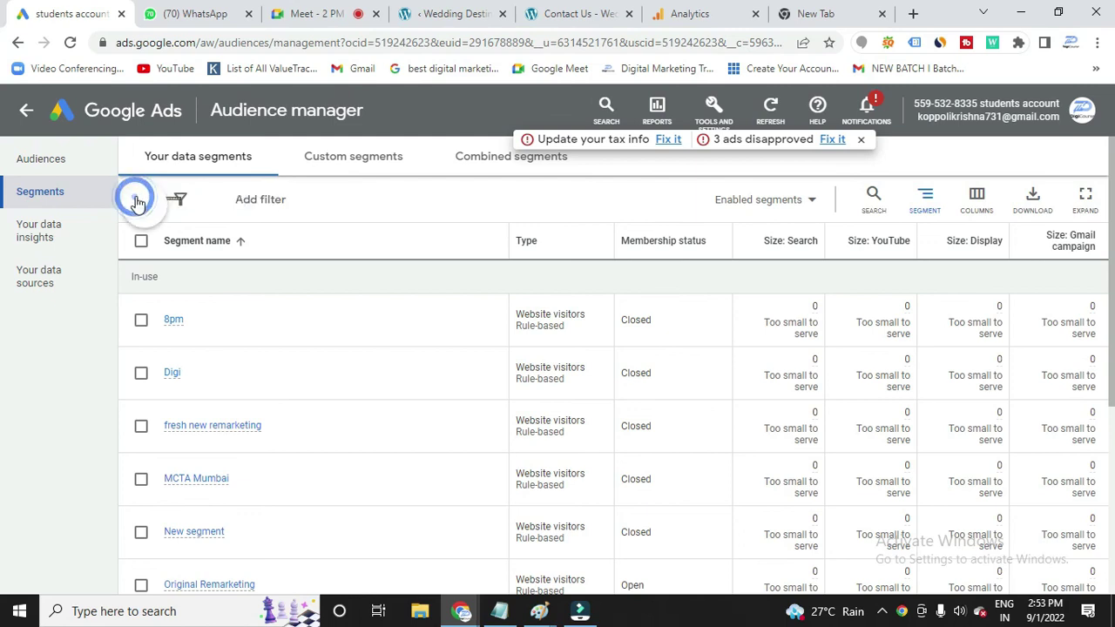
left_click(228, 305)
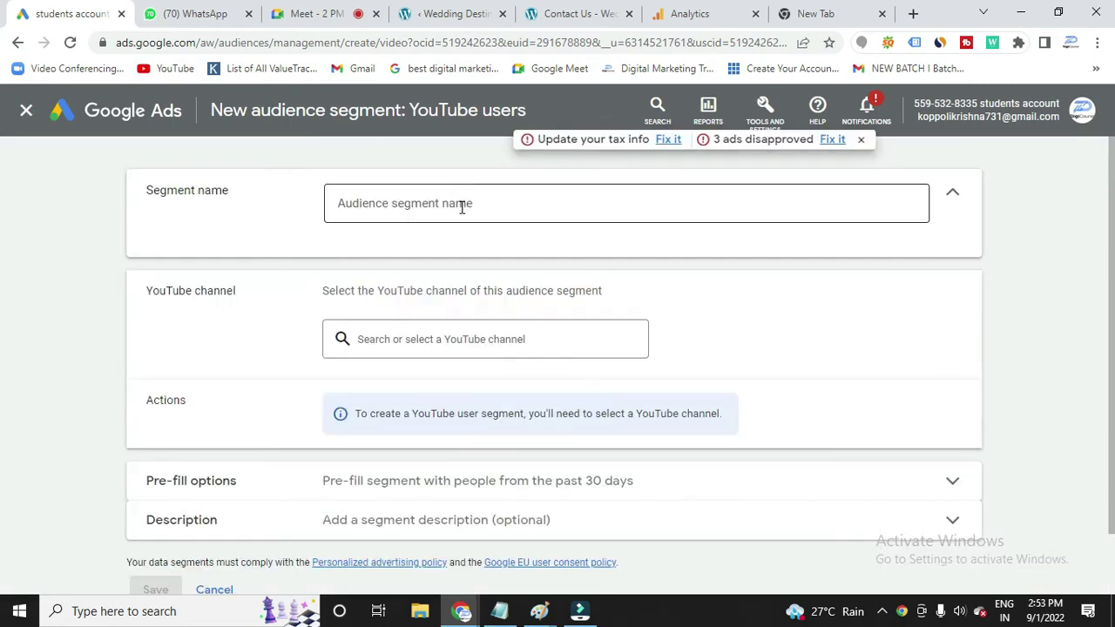
Name the segment "original youtube" and select the YouTube channel Digicourse (Digital Marketing Training)
left_click(461, 206)
left_click(462, 207)
type("ori")
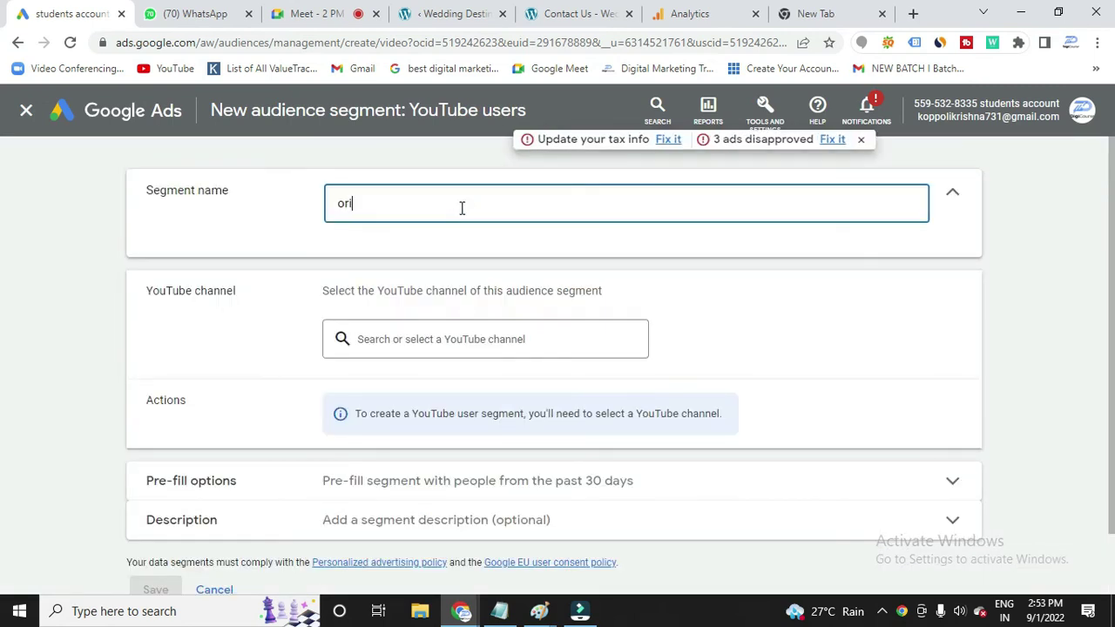
type("ginal youtube")
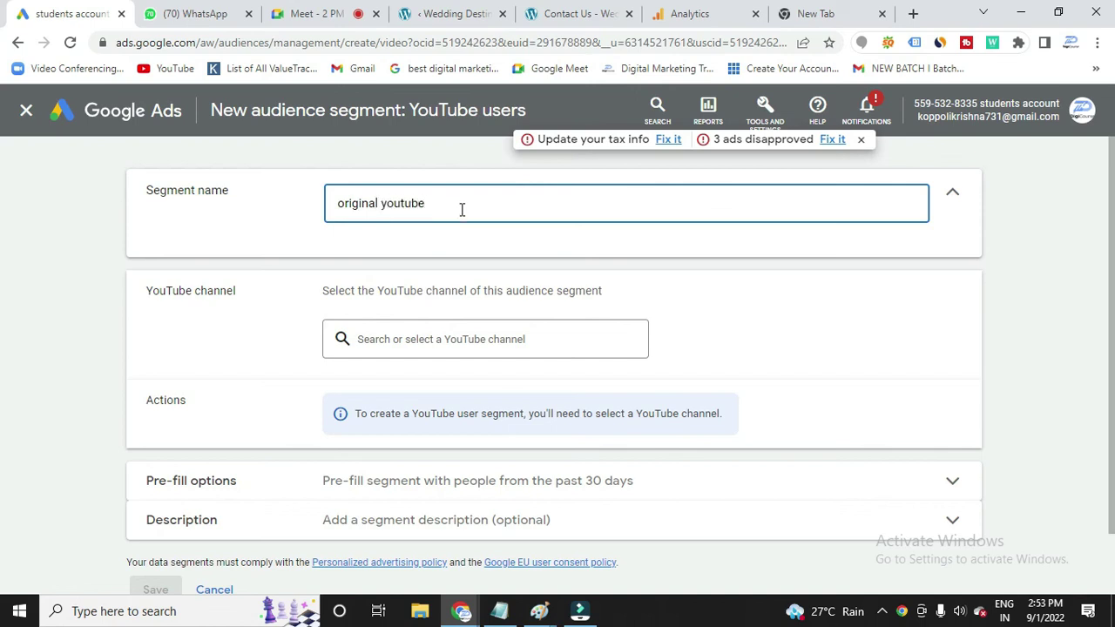
left_click(429, 337)
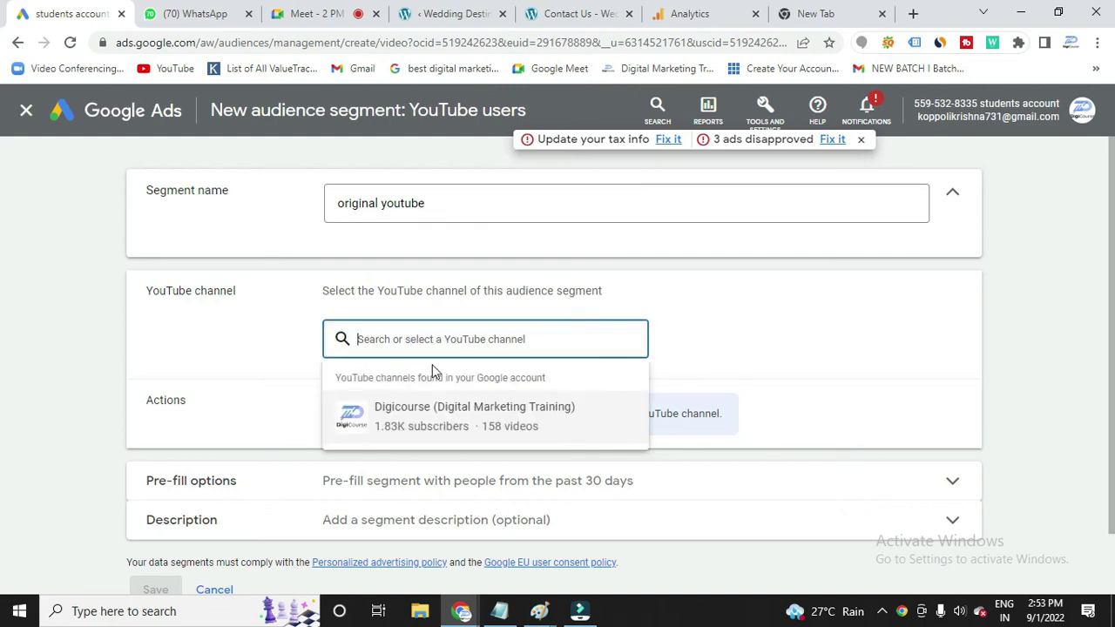
left_click(446, 411)
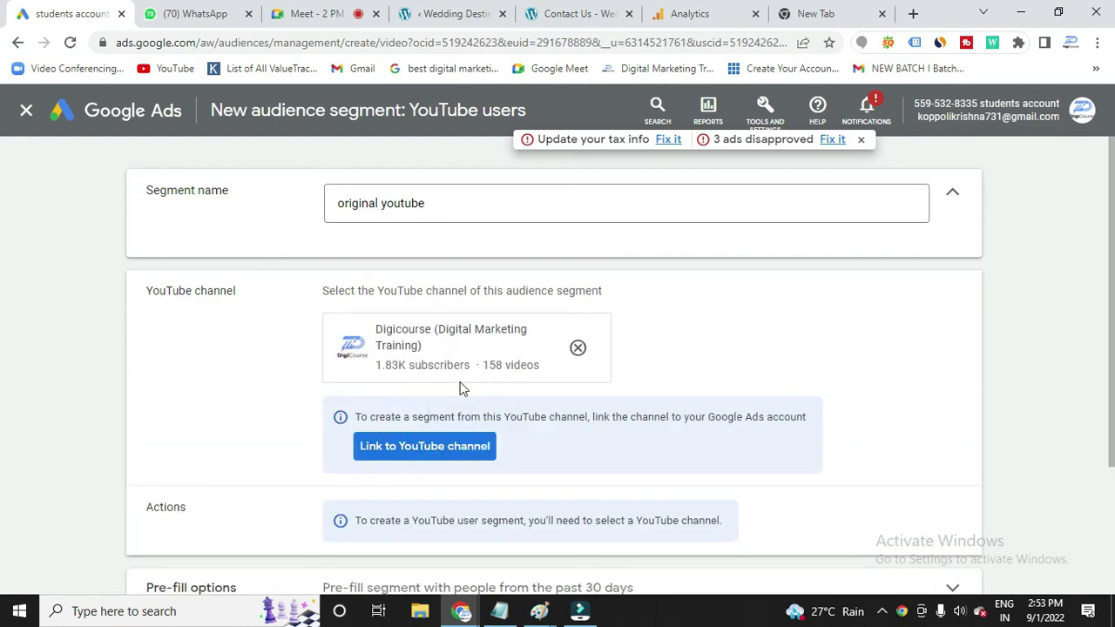
Link the Digicourse YouTube channel to the Google Ads account with the default link name and settings, and return to the segment
scroll(462, 388, "down", 1)
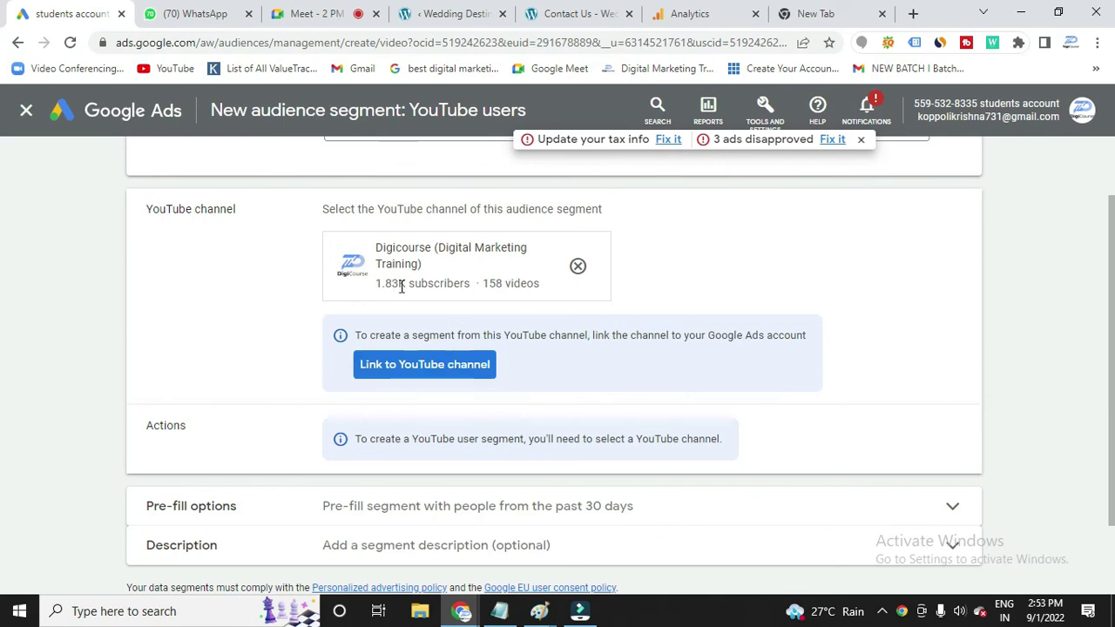
left_click(422, 367)
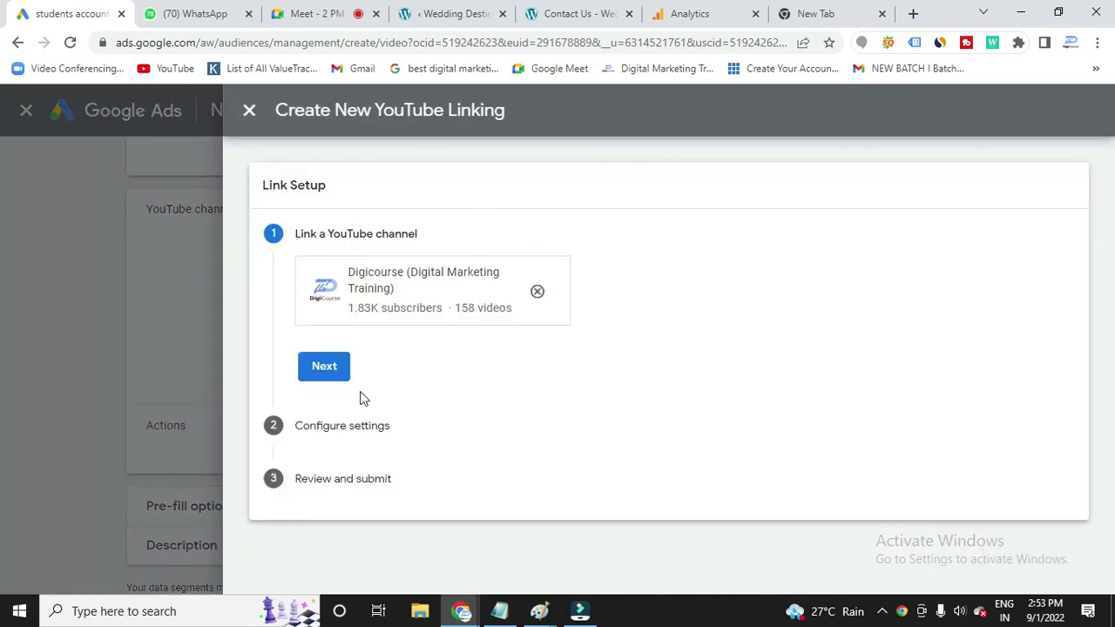
left_click(341, 377)
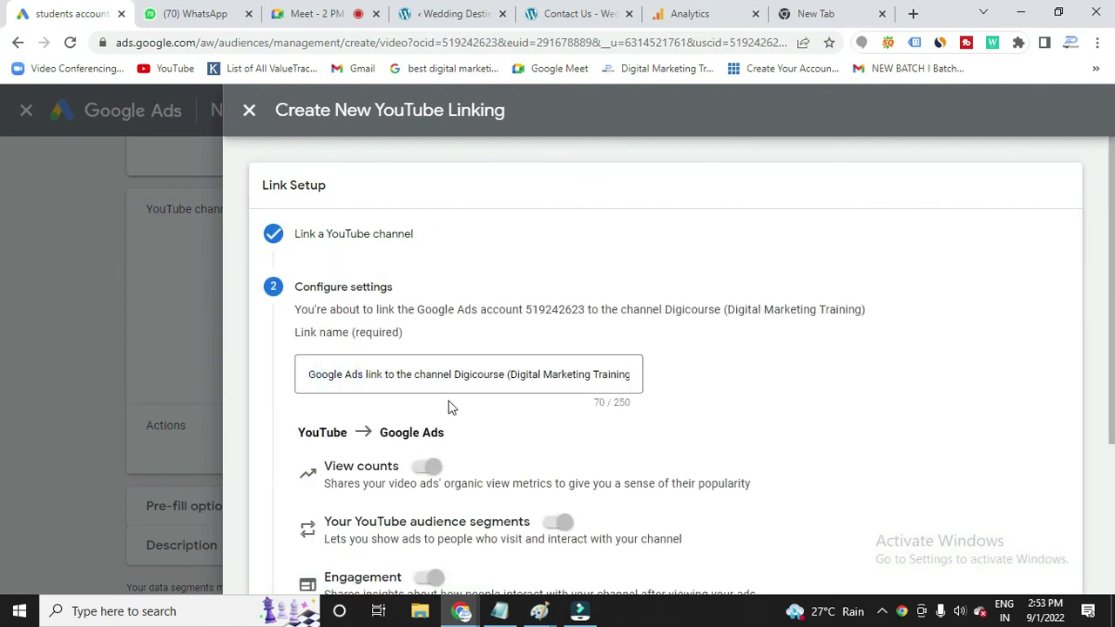
scroll(447, 406, "down", 3)
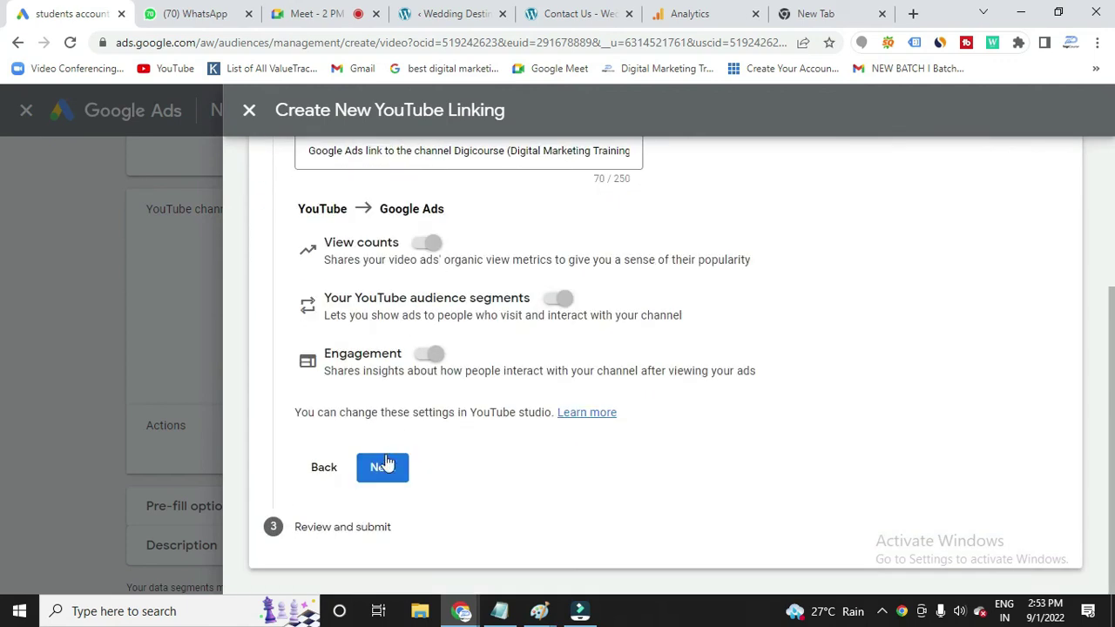
left_click(386, 467)
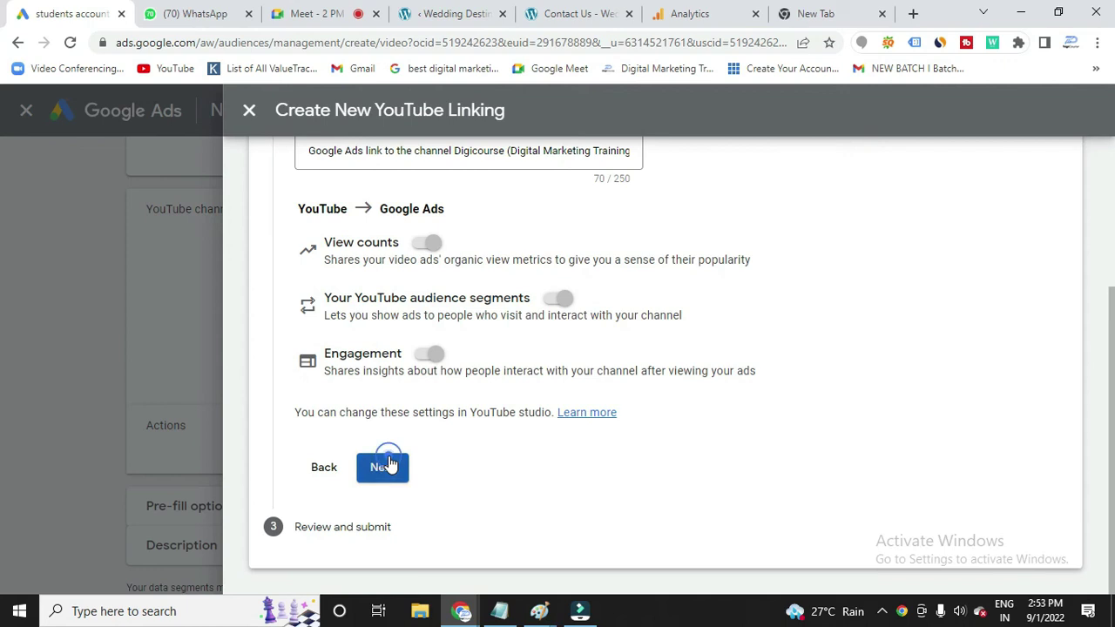
left_click(380, 541)
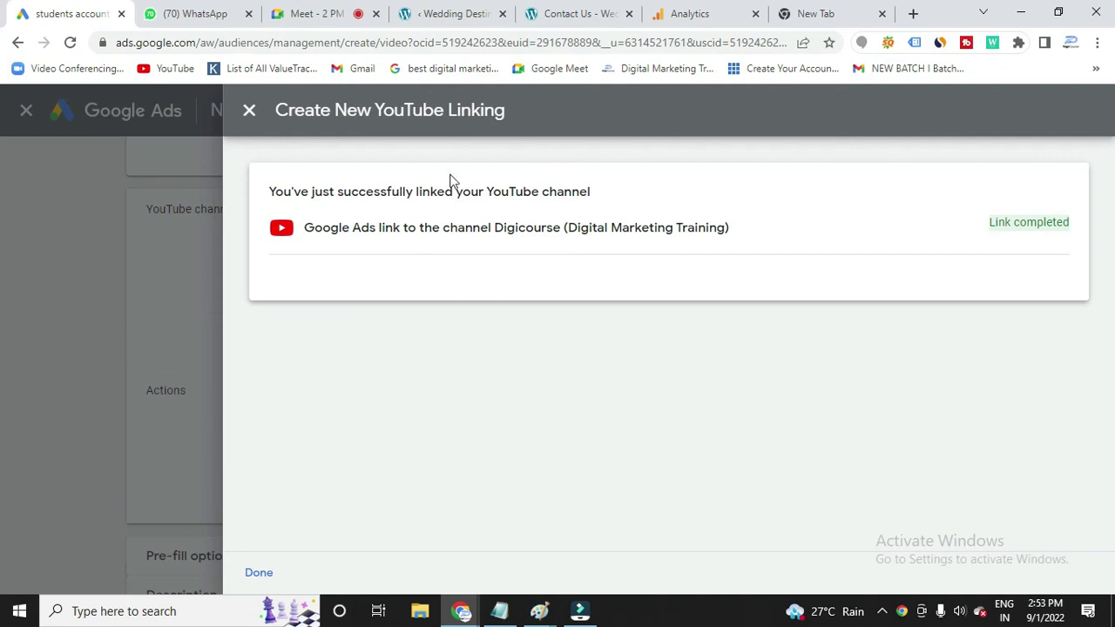
left_click(257, 121)
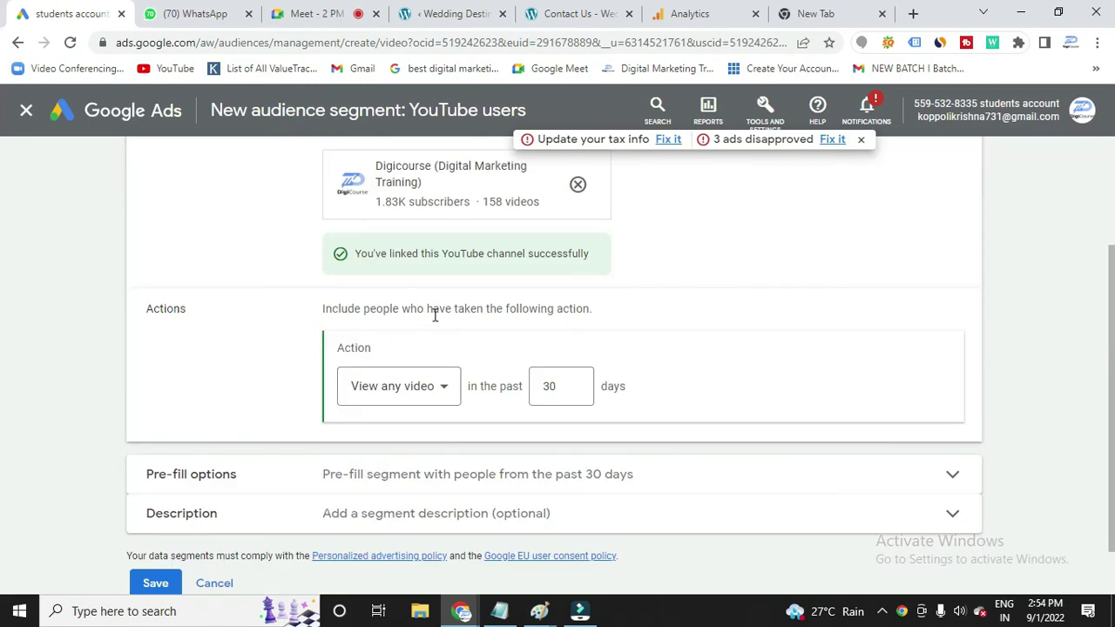
Set the segment action to View certain videos and include the Google Shopping Ads Tutorial For Beginners 2022 video
left_click(442, 389)
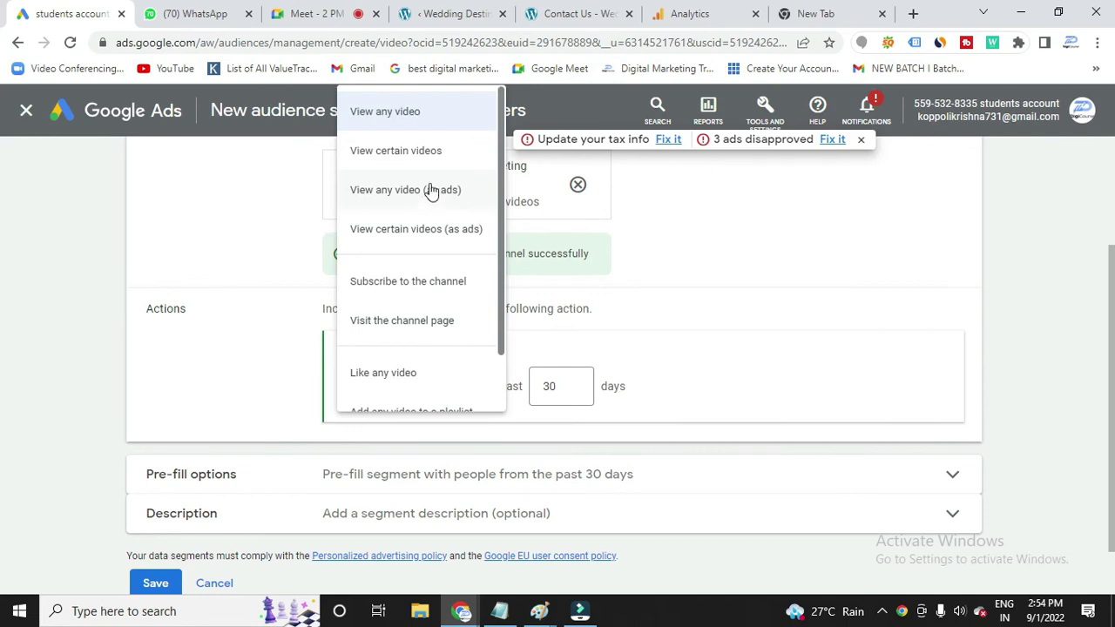
left_click(407, 167)
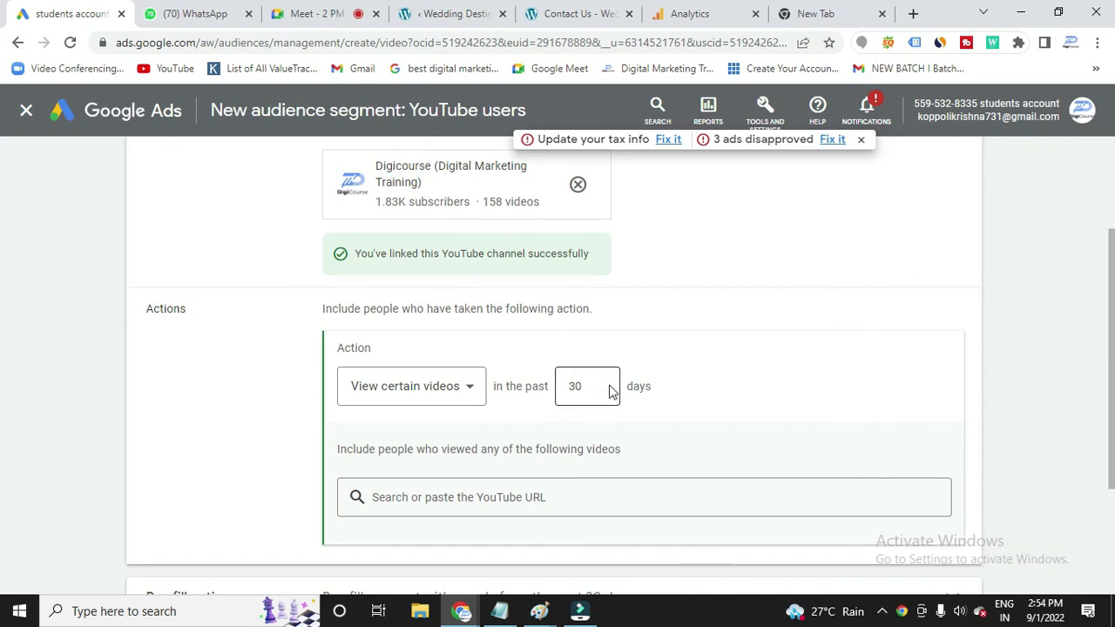
left_click(497, 498)
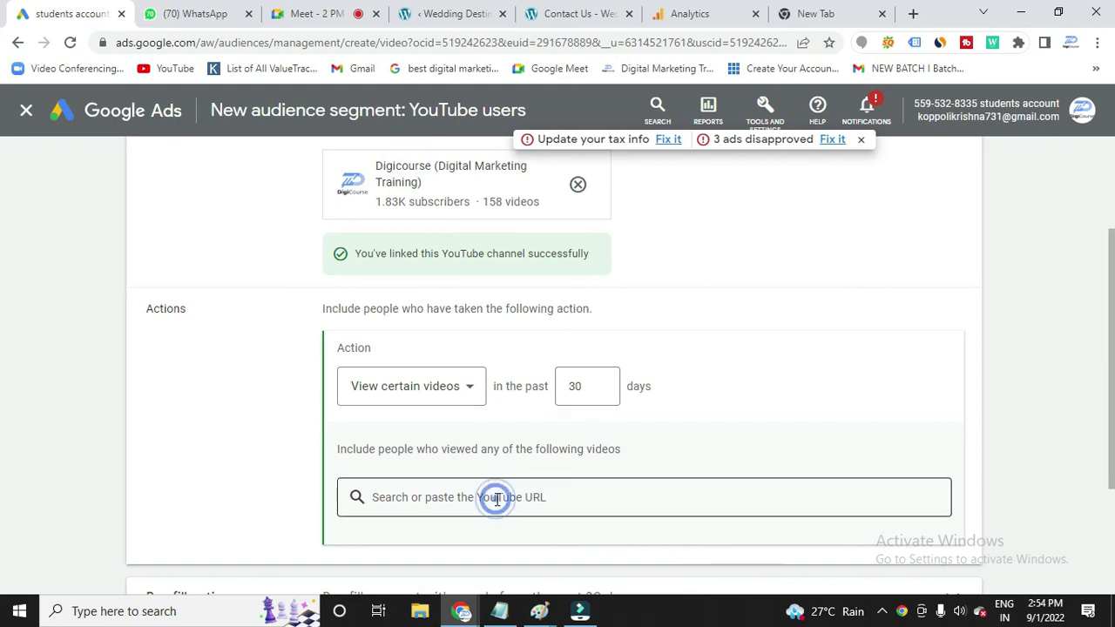
left_click(497, 498)
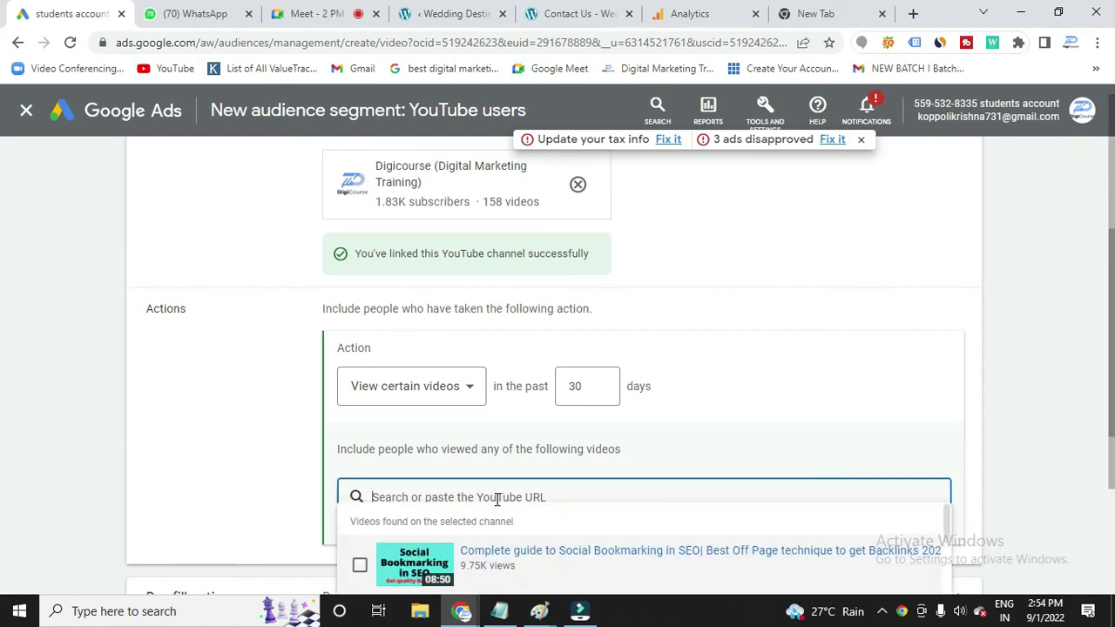
scroll(751, 427, "down", 1)
scroll(570, 456, "down", 4)
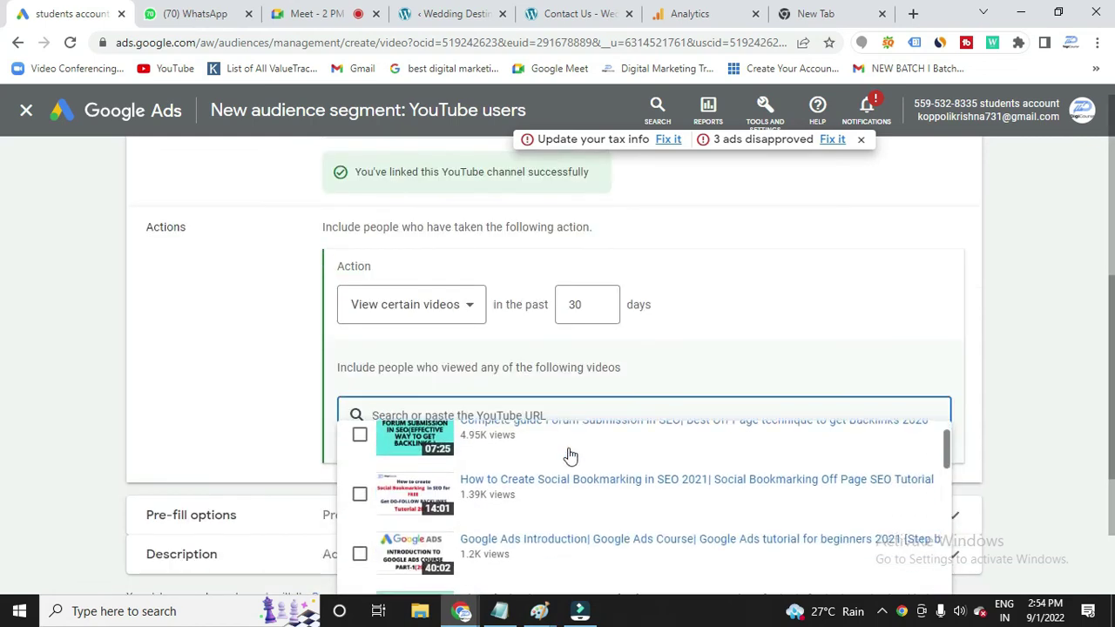
scroll(470, 514, "down", 3)
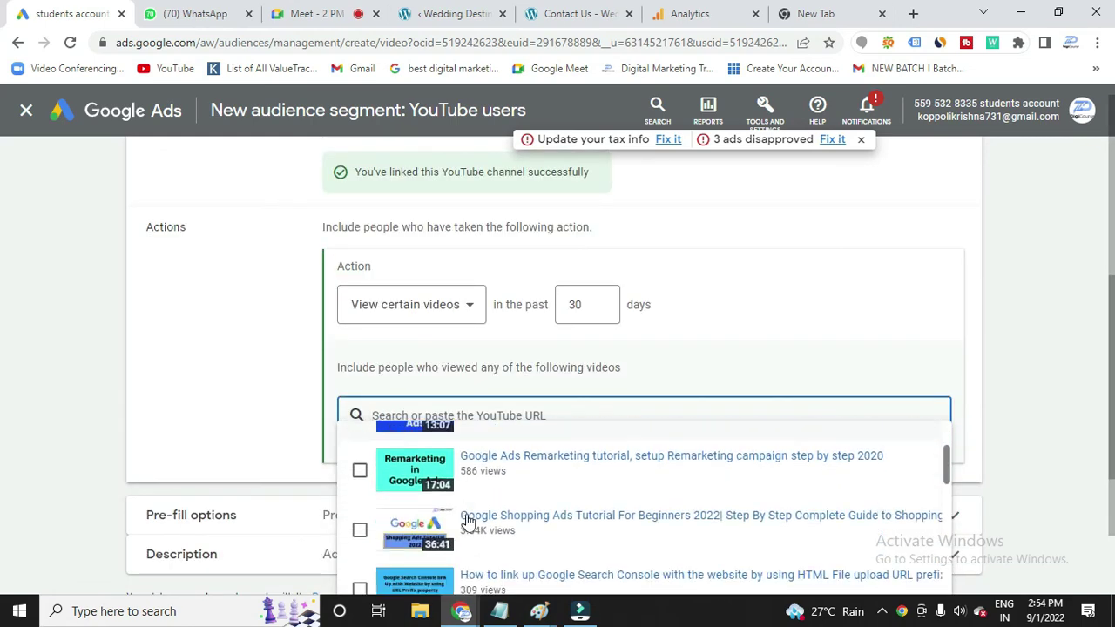
left_click(360, 530)
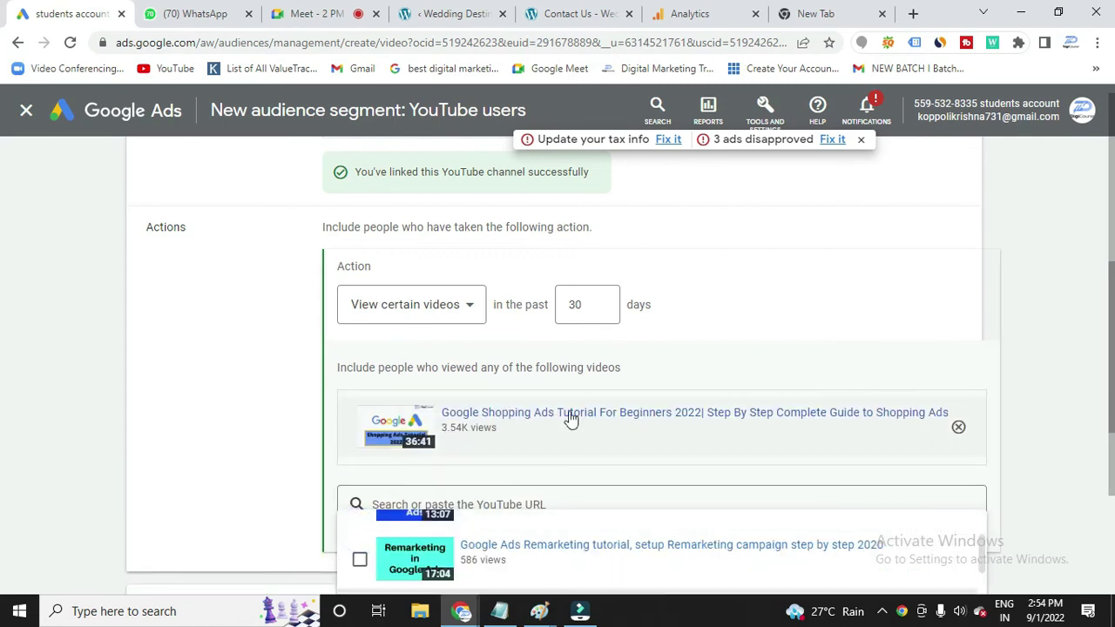
left_click(1037, 413)
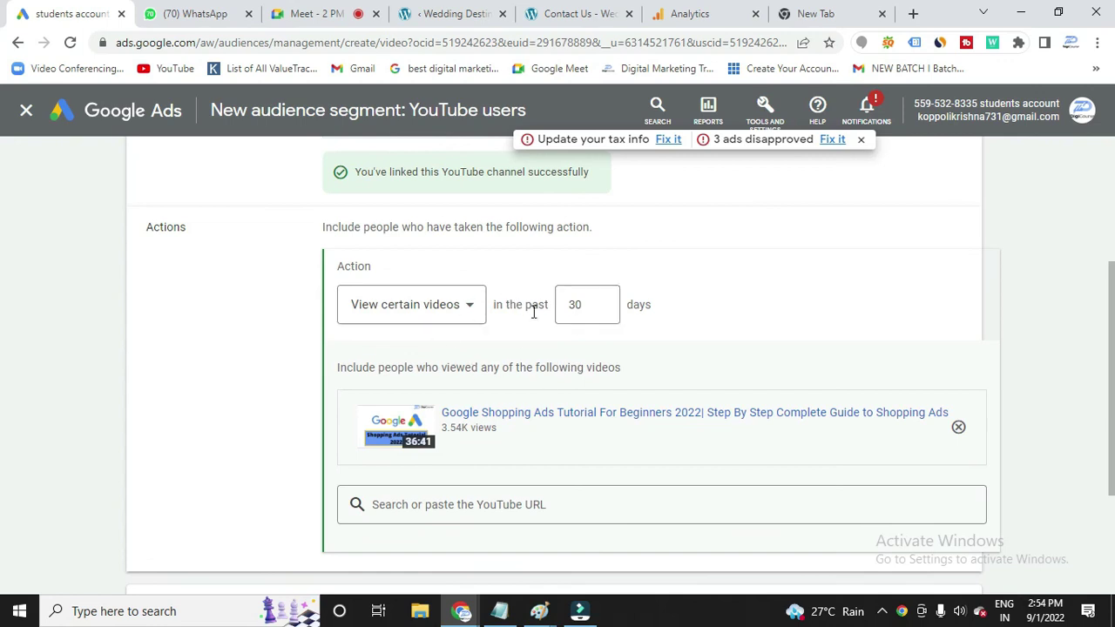
Try the segment actions Subscribe to the channel and Visit the channel page
left_click(464, 305)
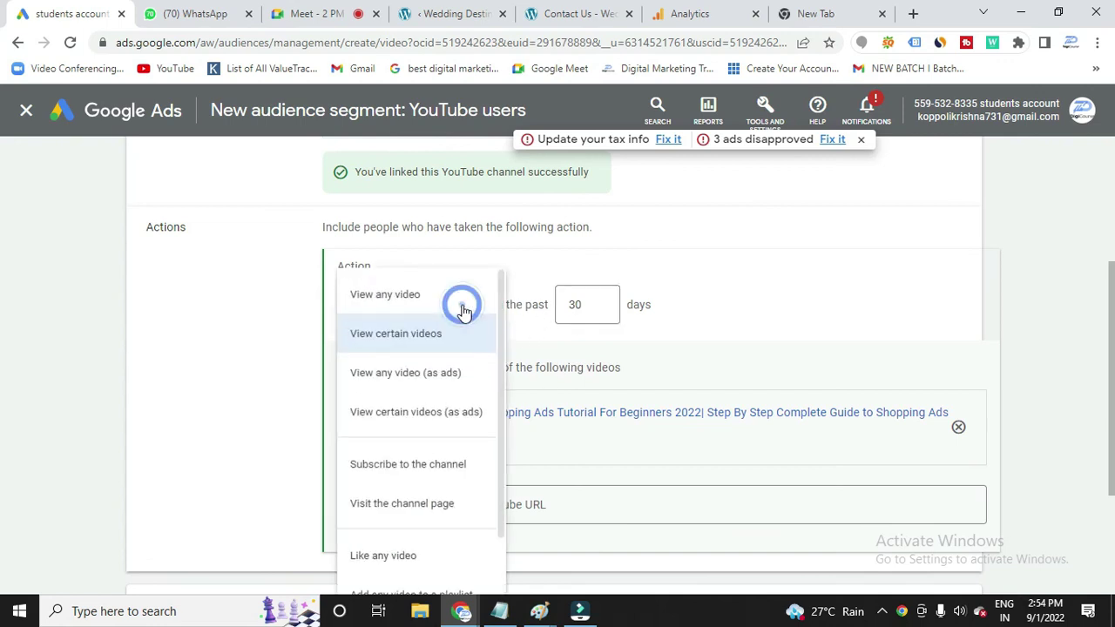
left_click(443, 467)
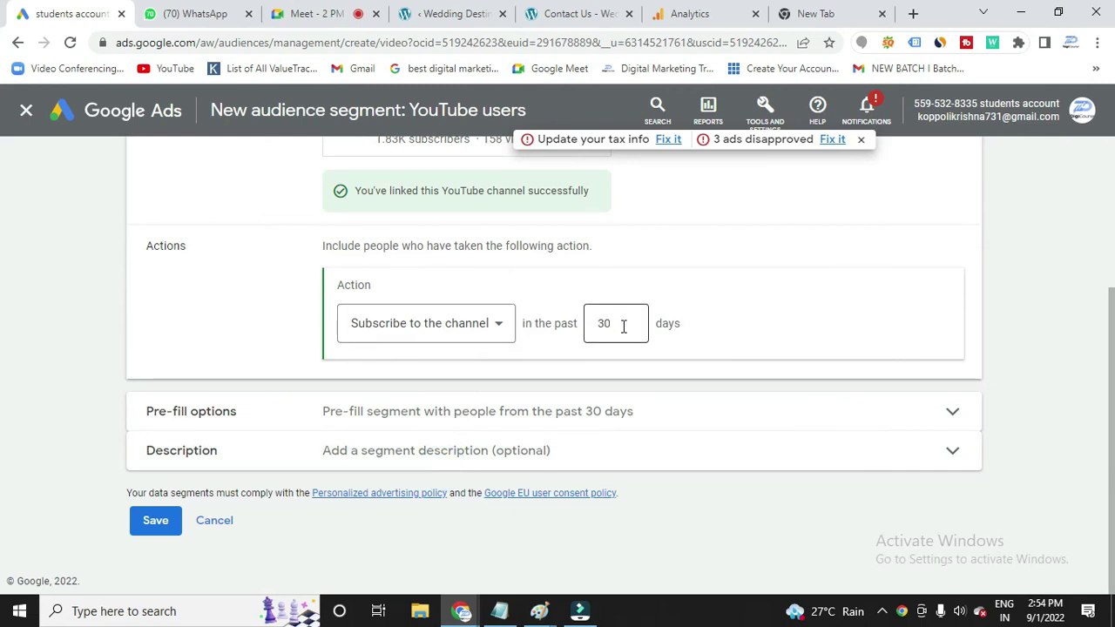
left_click(485, 329)
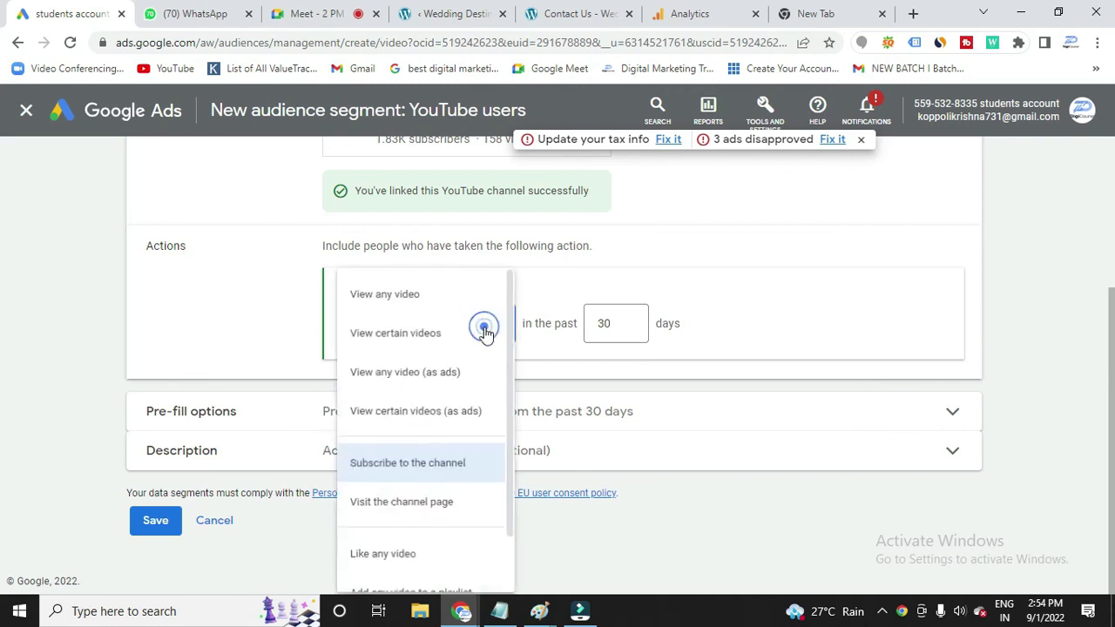
scroll(440, 431, "down", 1)
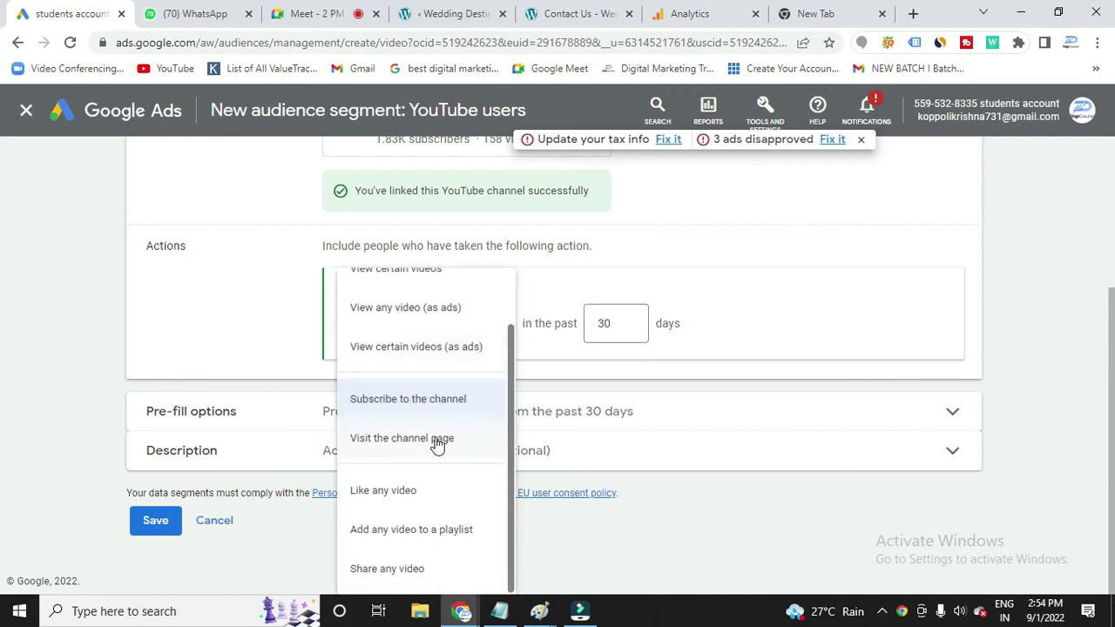
left_click(437, 441)
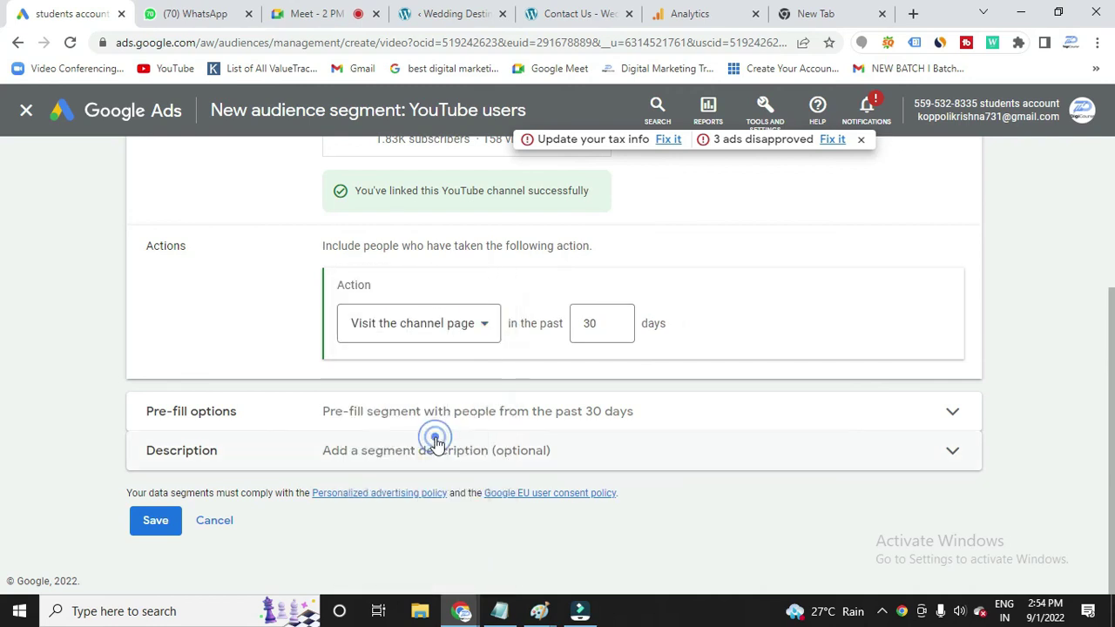
Set the segment action to Like any video and expand the pre-fill options to view the choices
left_click(453, 326)
left_click(426, 492)
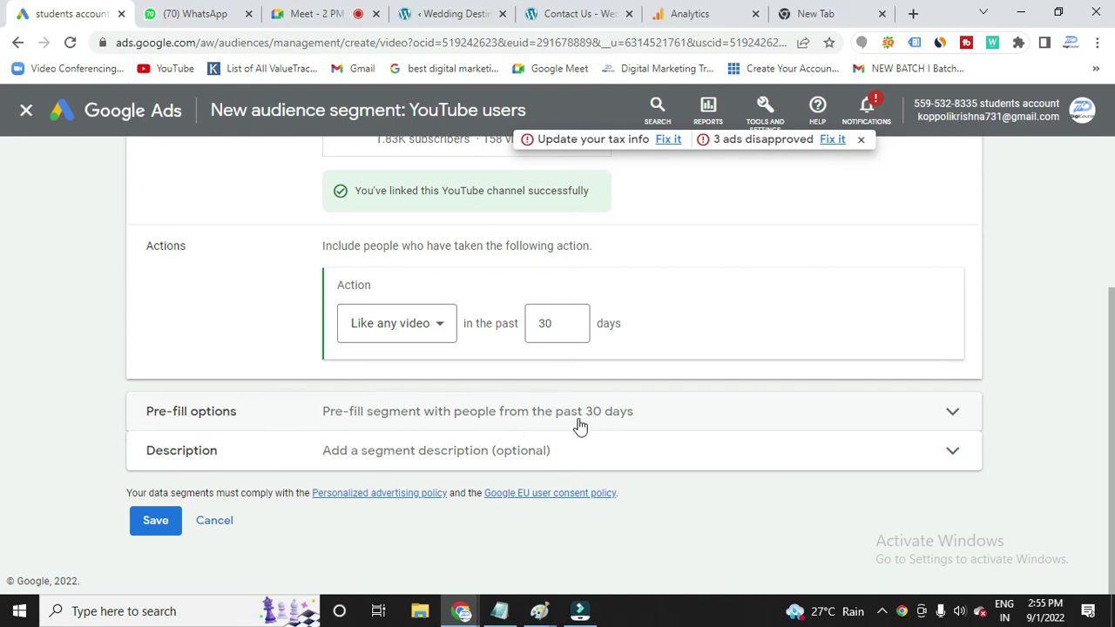
left_click(617, 406)
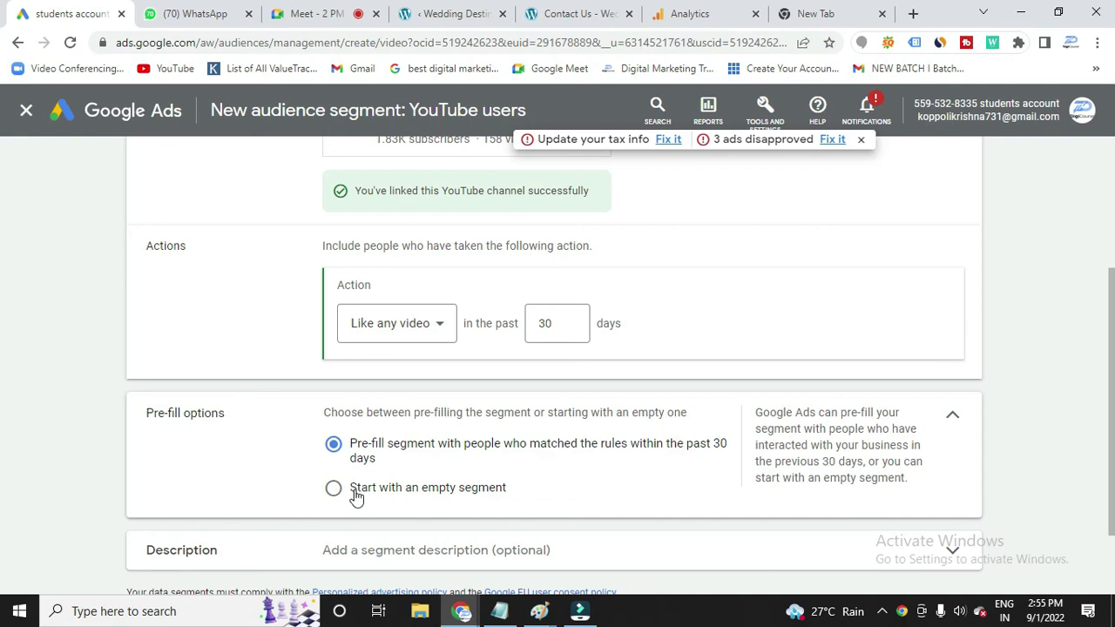
scroll(584, 475, "down", 1)
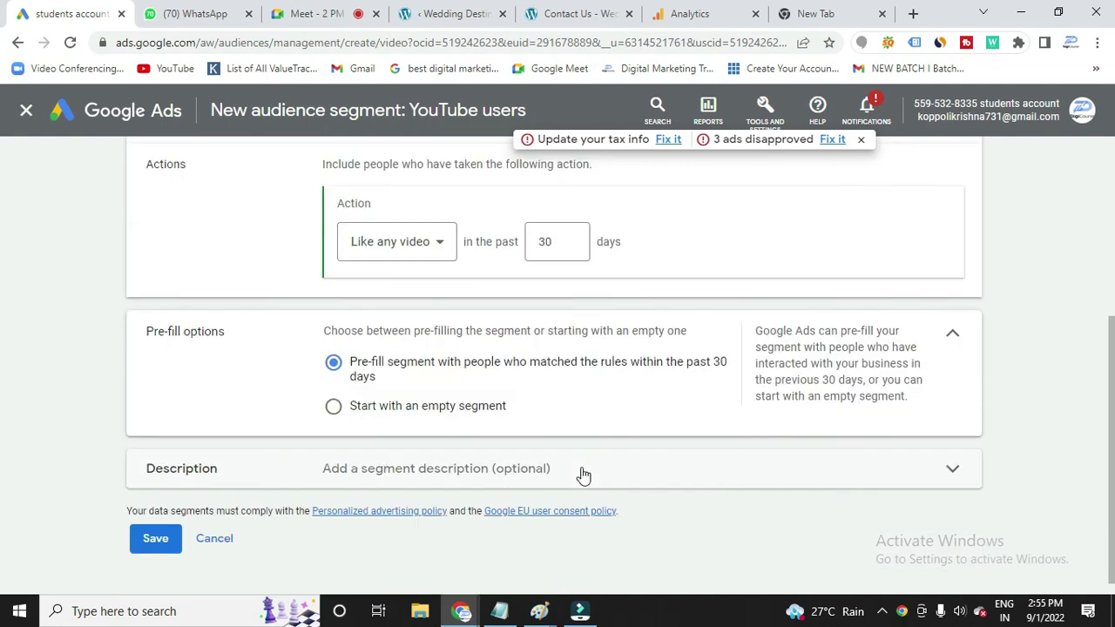
Save the YouTube users segment and check it in the list of data segments
left_click(157, 539)
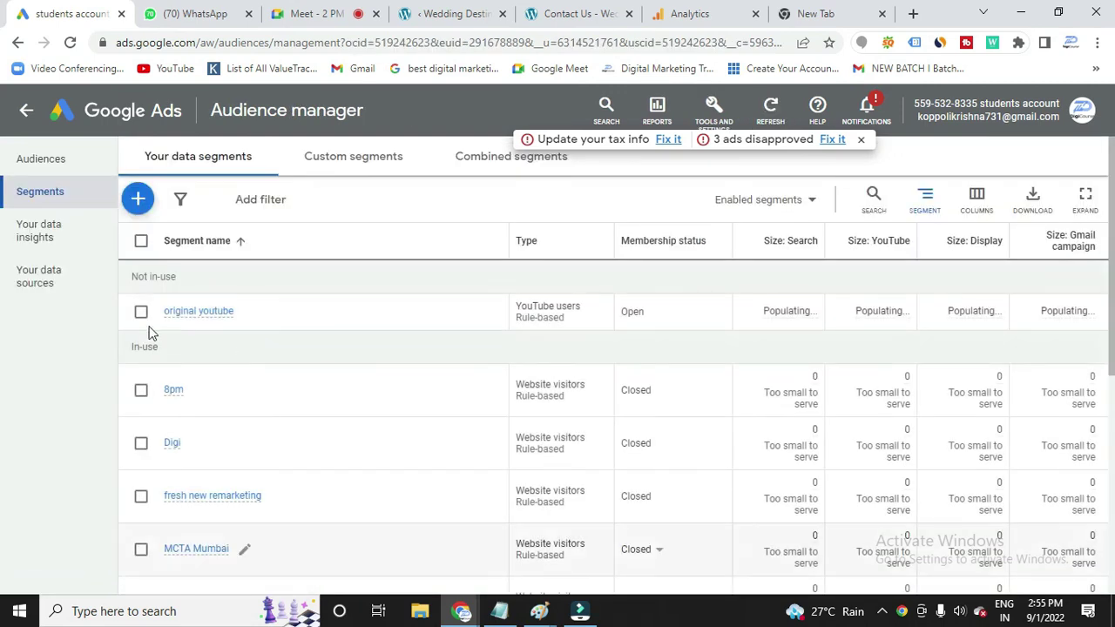
mouse_move(195, 321)
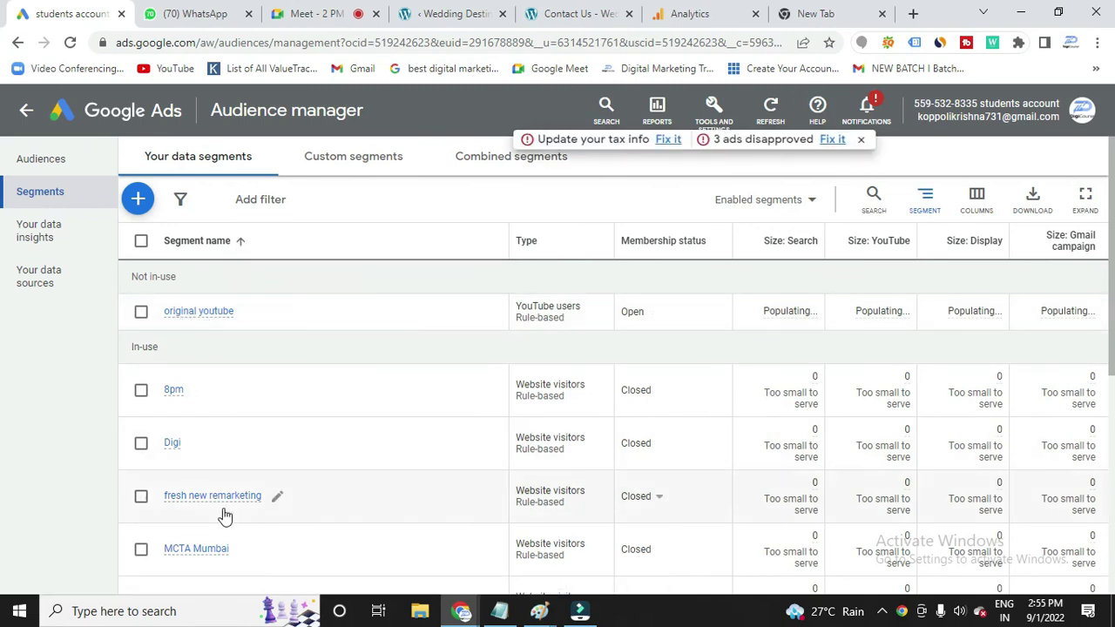
scroll(223, 507, "down", 3)
scroll(223, 507, "up", 1)
scroll(223, 508, "up", 2)
Start a new Display campaign from the account overview, keeping the account-default conversion goals
left_click(165, 122)
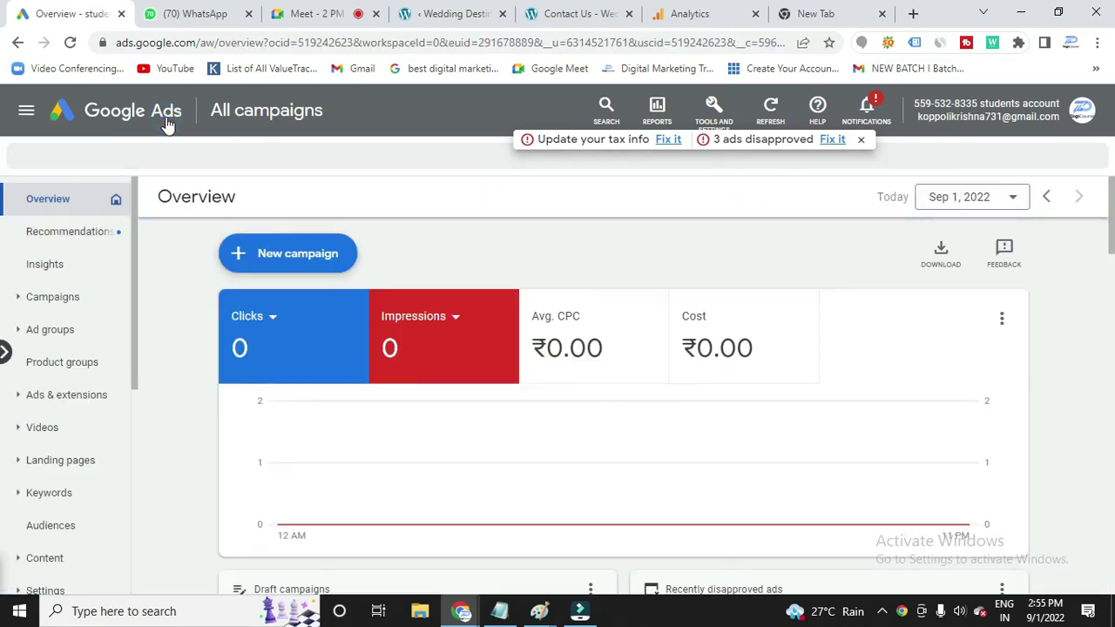
left_click(301, 255)
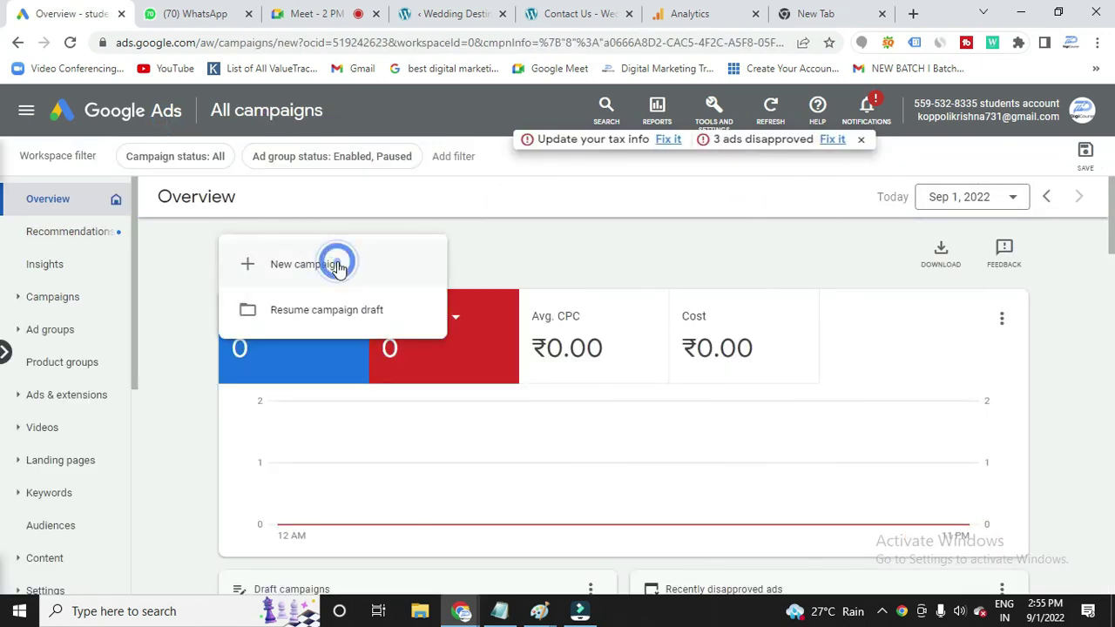
left_click(331, 260)
left_click(846, 448)
scroll(641, 324, "down", 5)
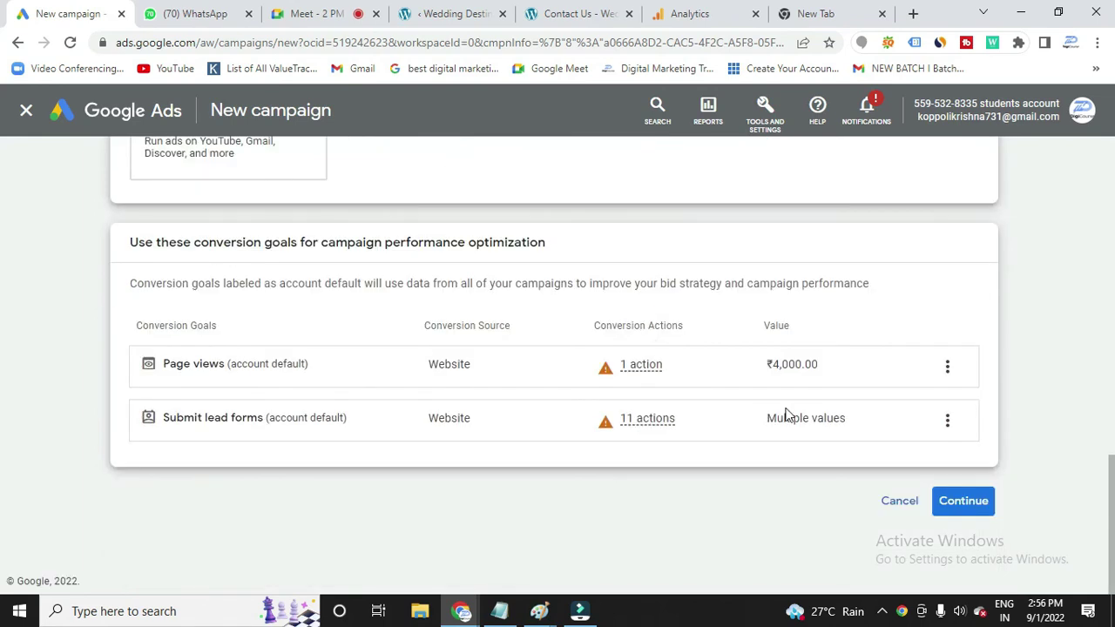
left_click(965, 502)
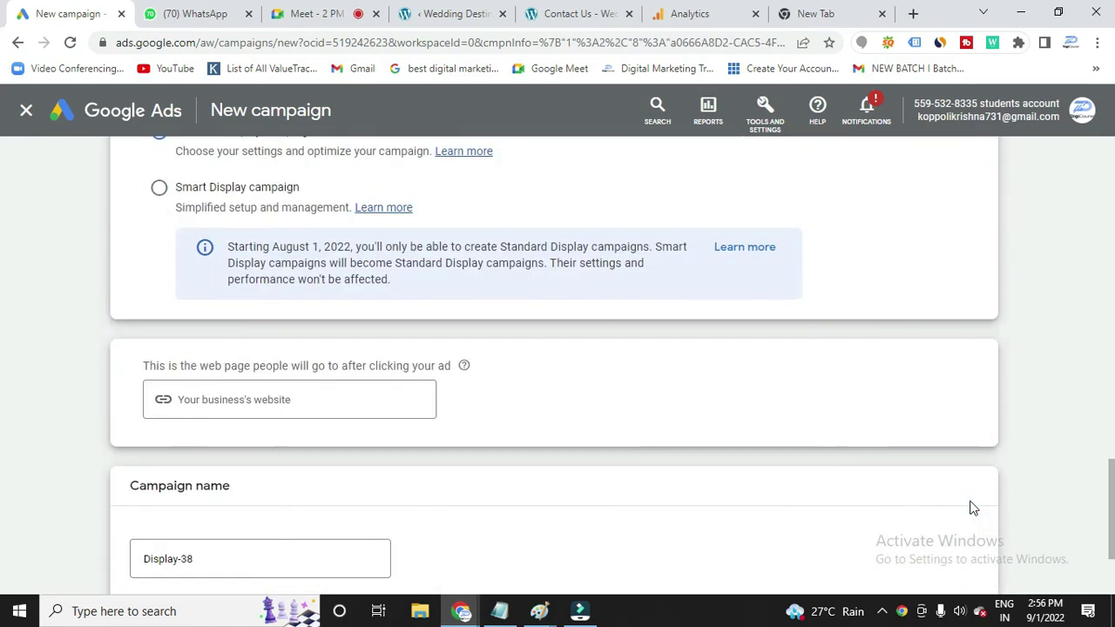
Copy the digicourse.in address from the new browser tab for the campaign's landing page
scroll(300, 407, "up", 1)
left_click(219, 484)
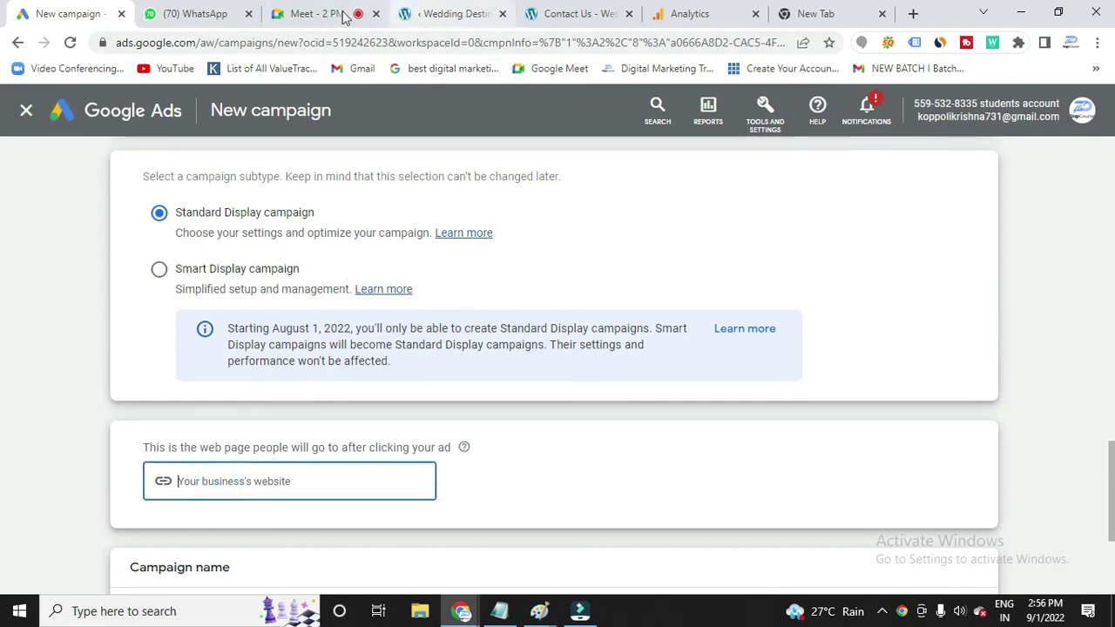
left_click(588, 14)
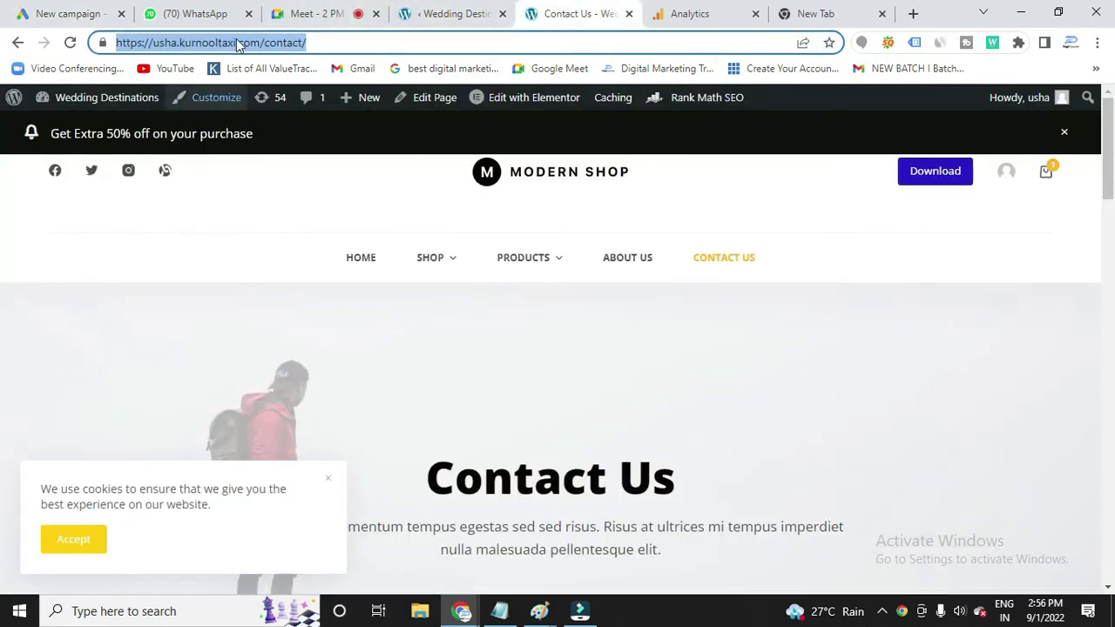
left_click(797, 13)
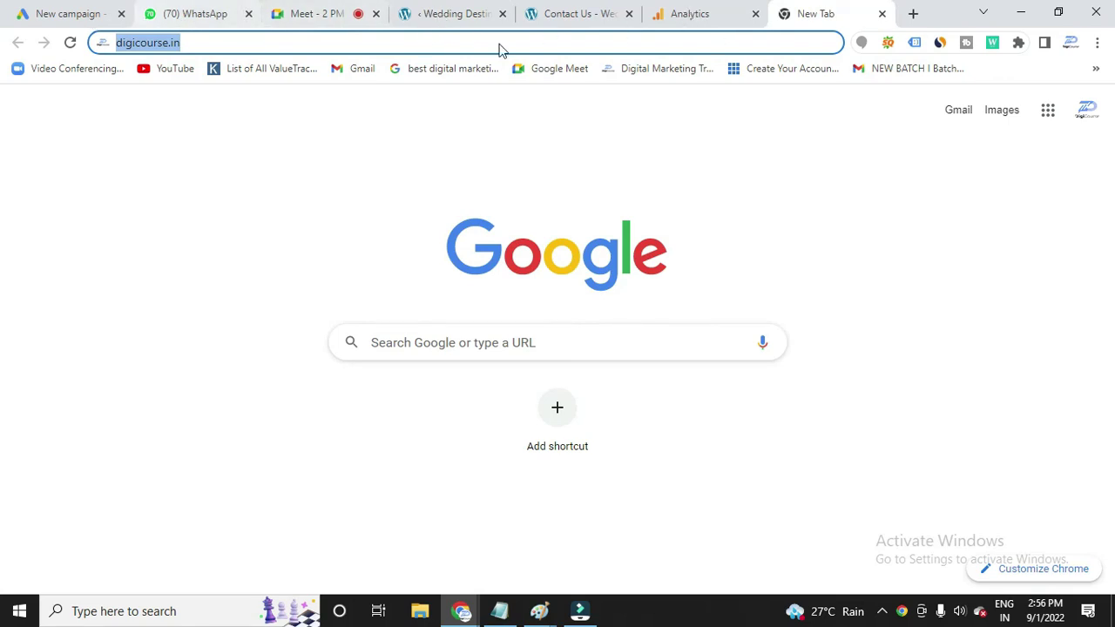
key("ctrl+4")
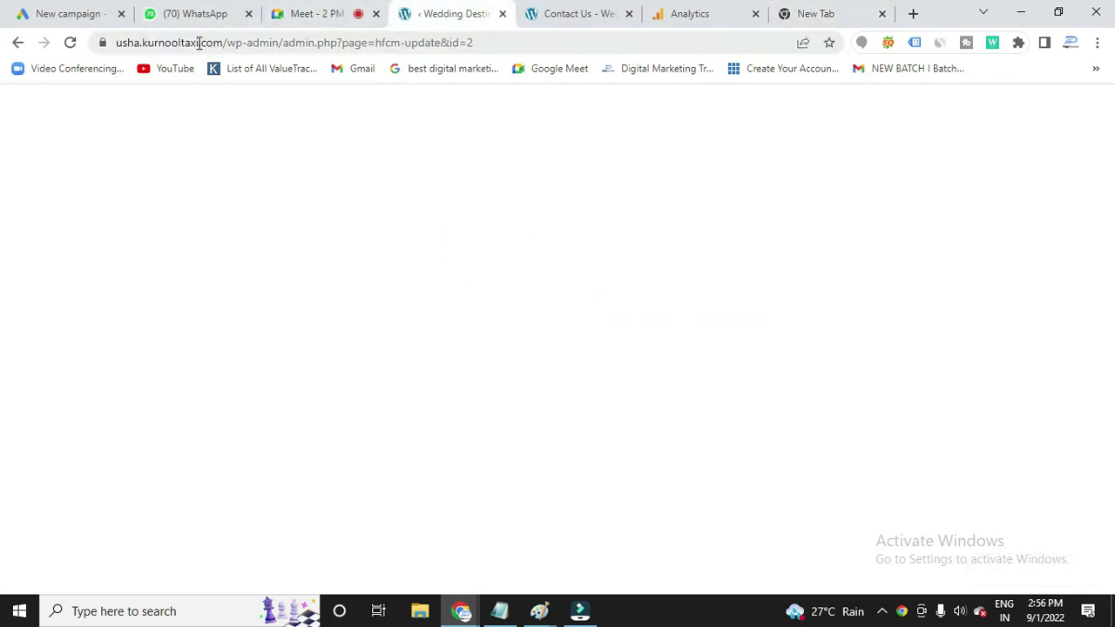
left_click(846, 20)
key("ctrl+a")
key("ctrl+c")
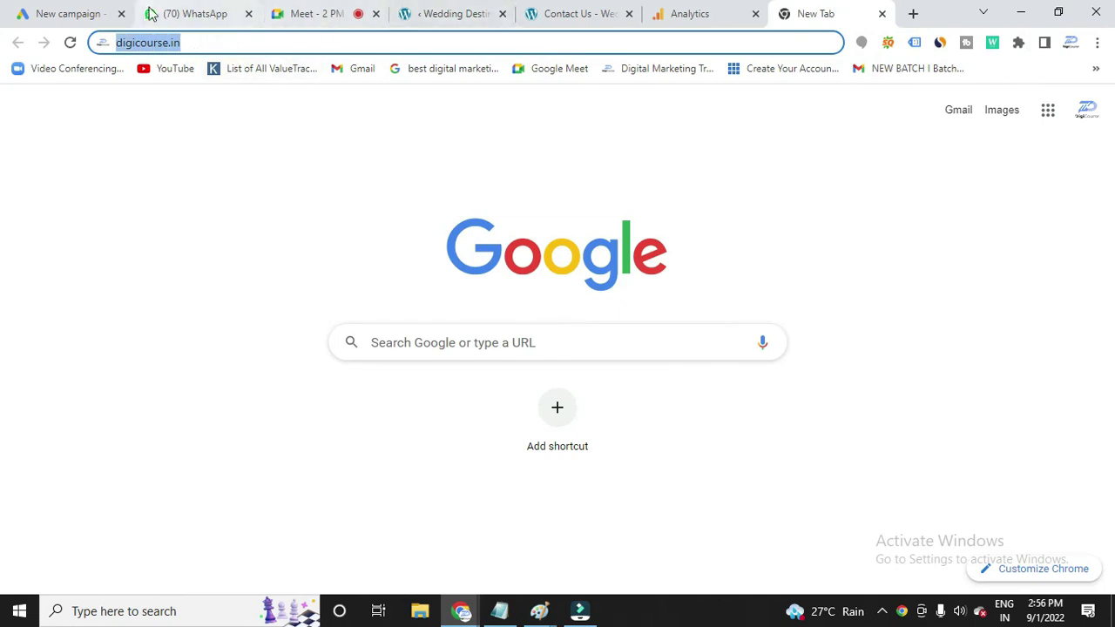
Set the campaign's landing page to digicourse.in and start it as a new campaign instead of a saved draft
left_click(95, 14)
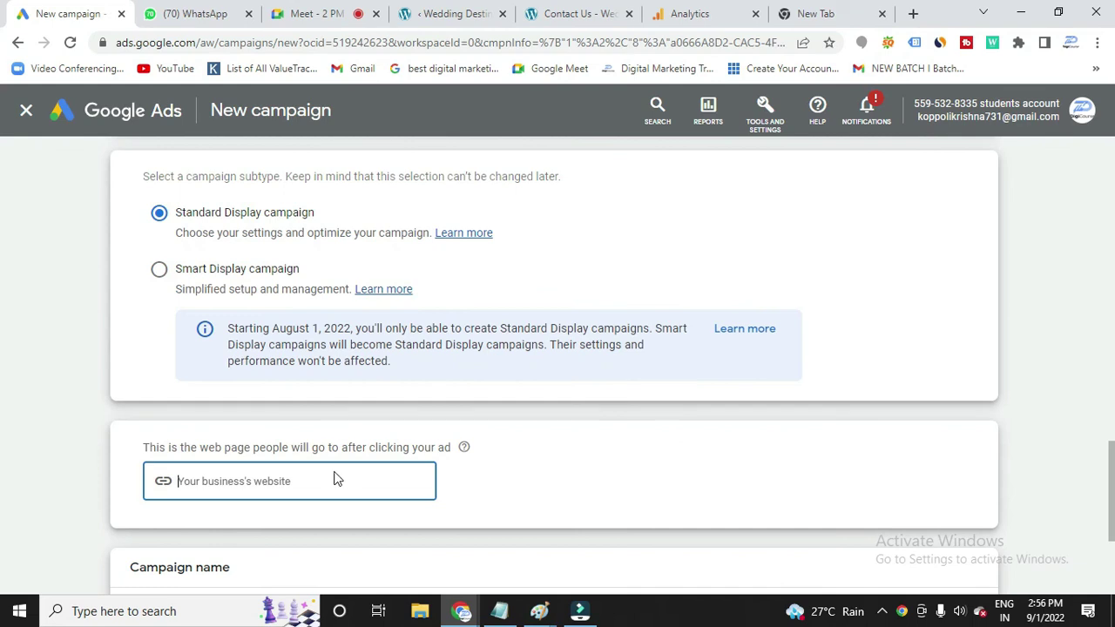
key("ctrl+v")
scroll(296, 518, "down", 2)
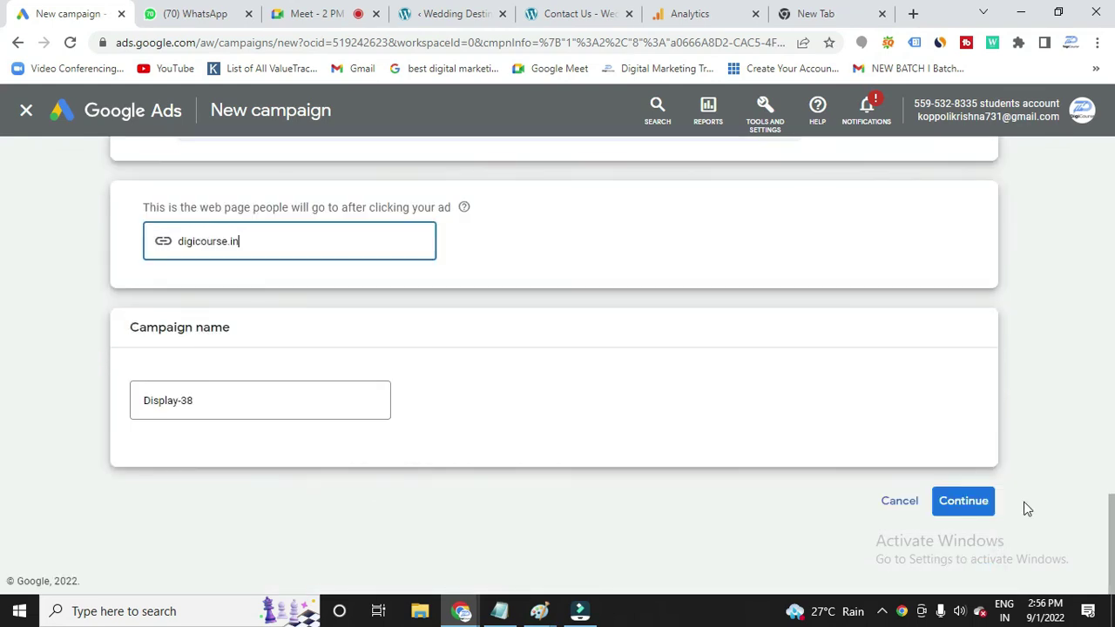
left_click(951, 502)
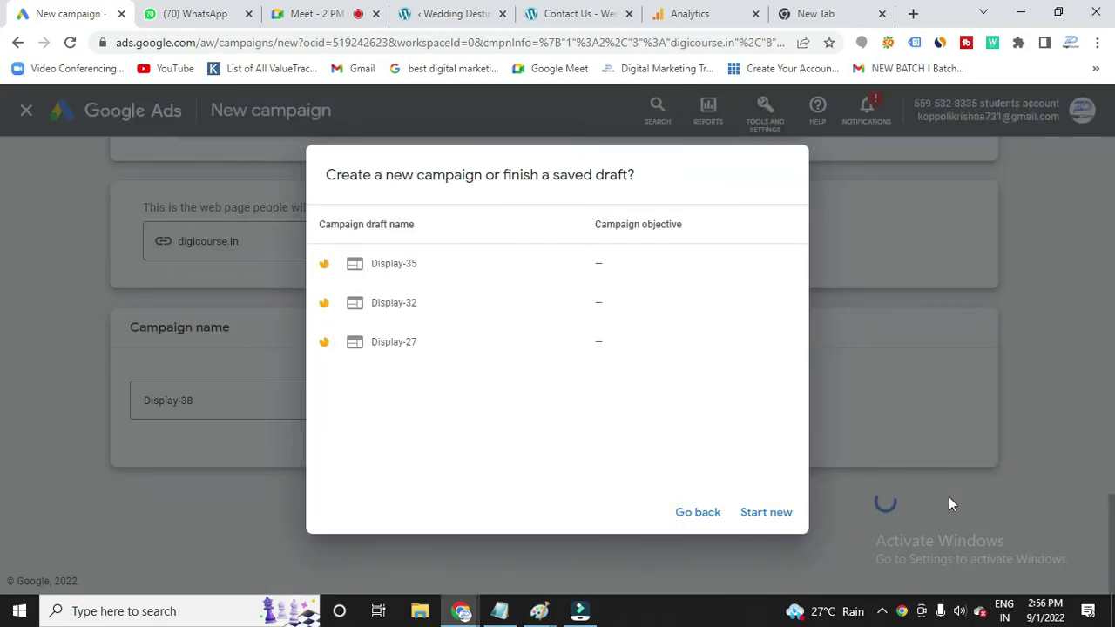
left_click(771, 519)
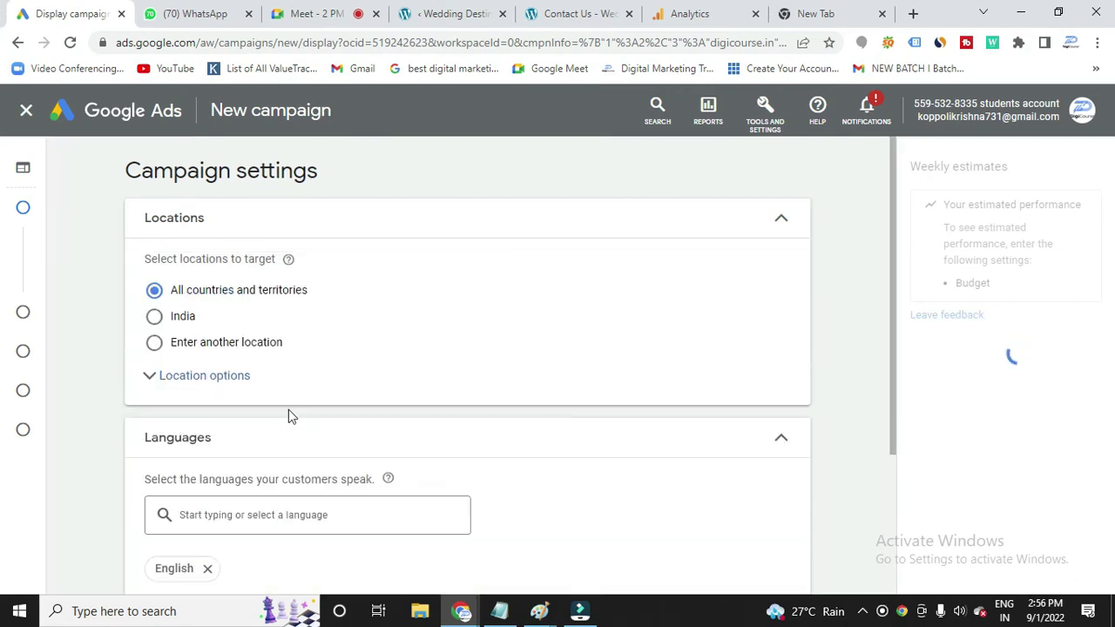
Target India as the campaign location and set the average daily budget to ₹1000
left_click(155, 319)
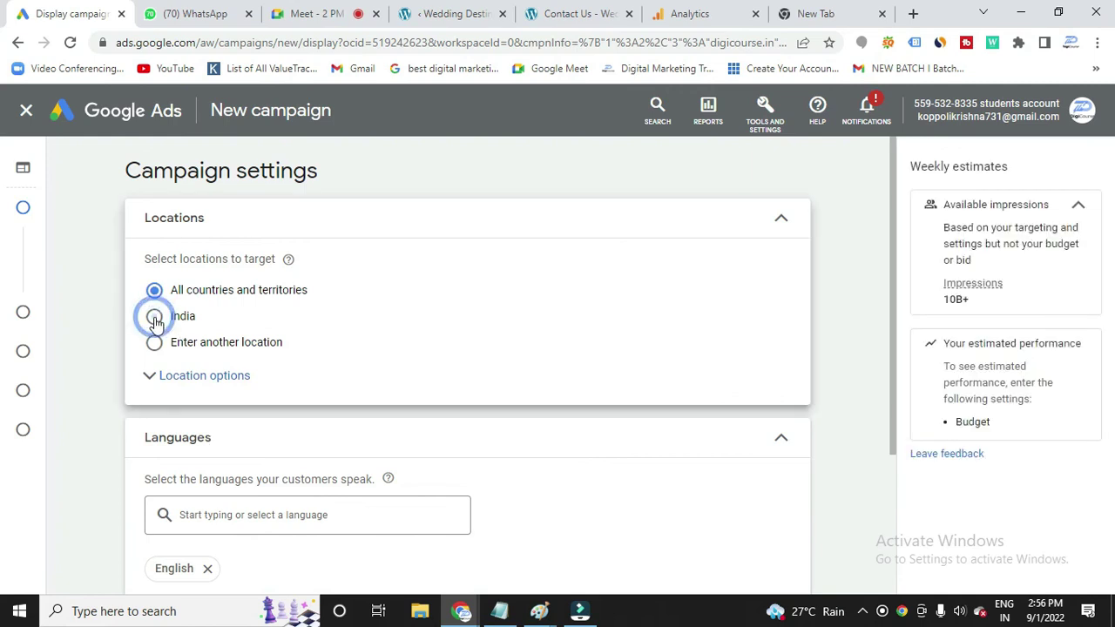
scroll(341, 521, "down", 2)
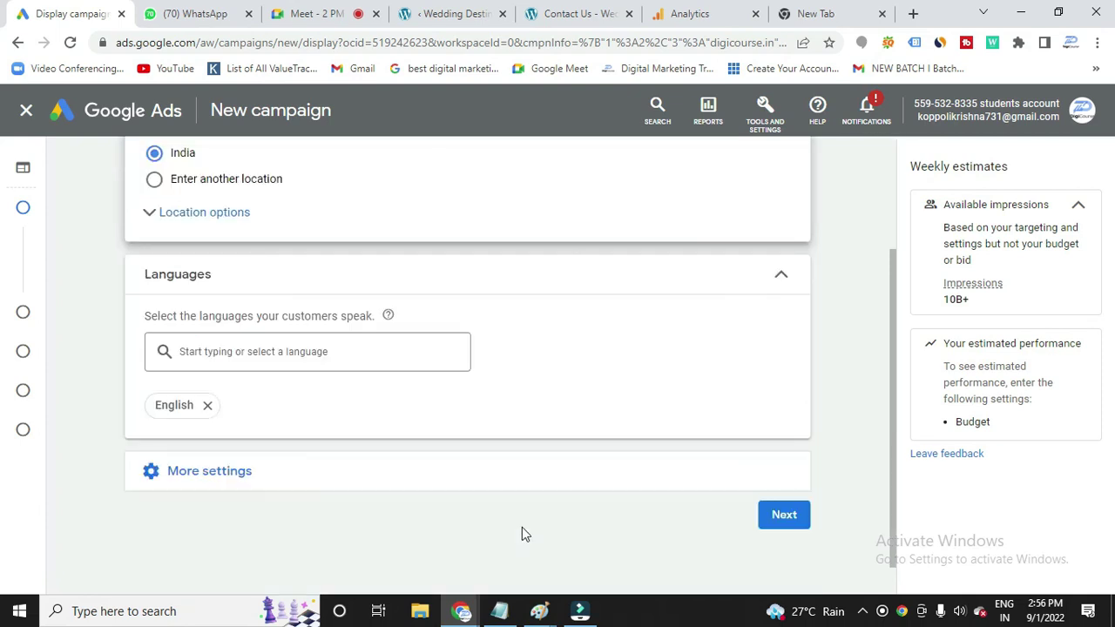
left_click(784, 518)
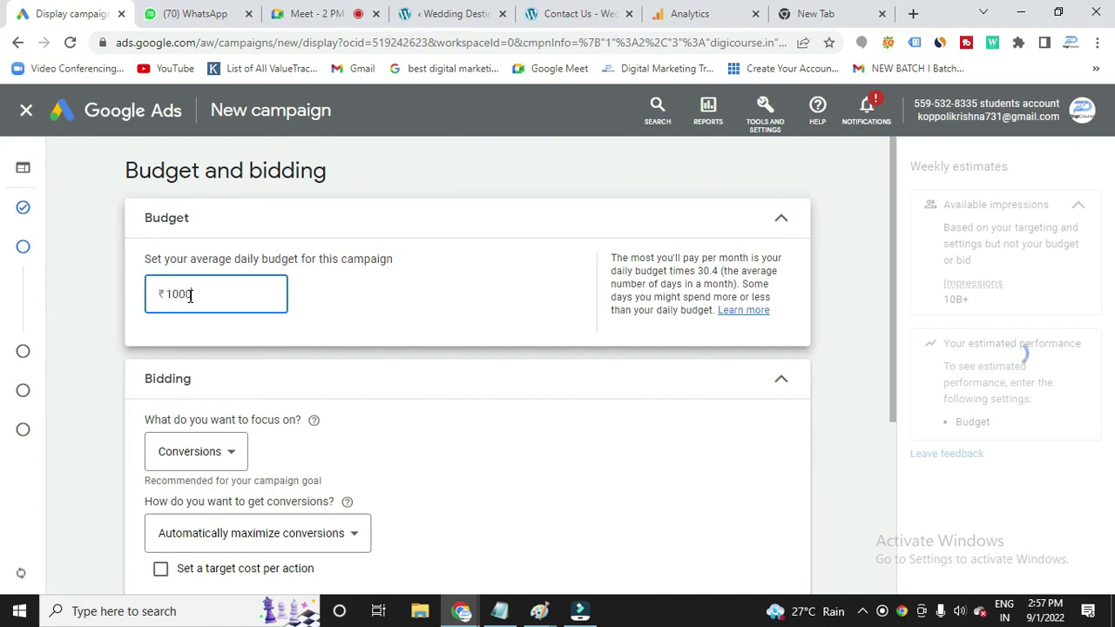
Set the campaign's bidding focus to Viewable impressions
scroll(198, 471, "down", 2)
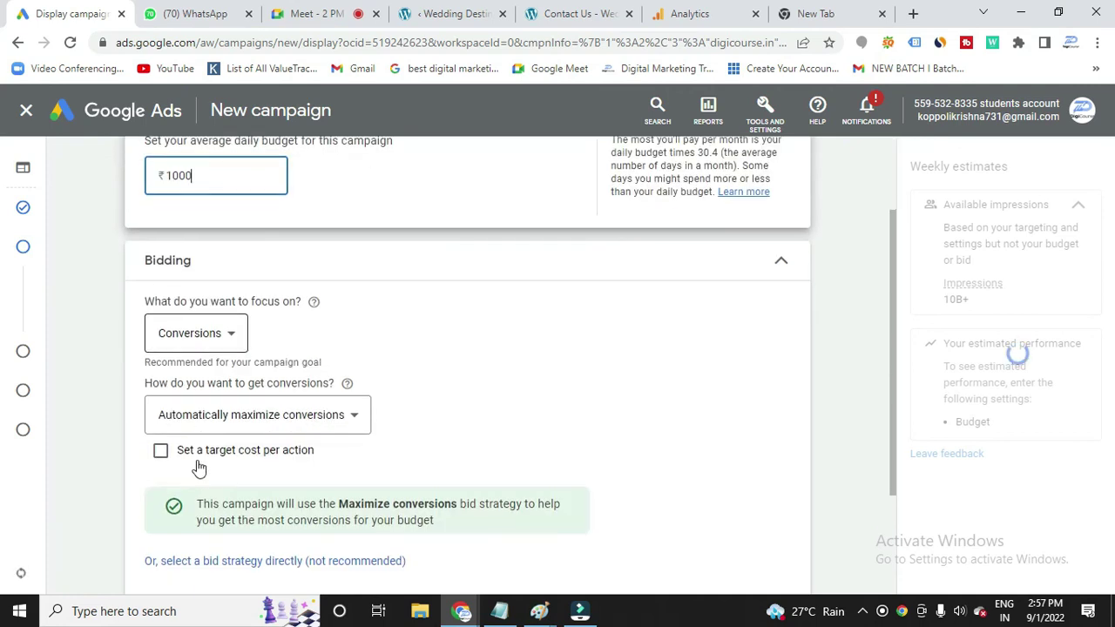
scroll(214, 366, "down", 1)
left_click(228, 290)
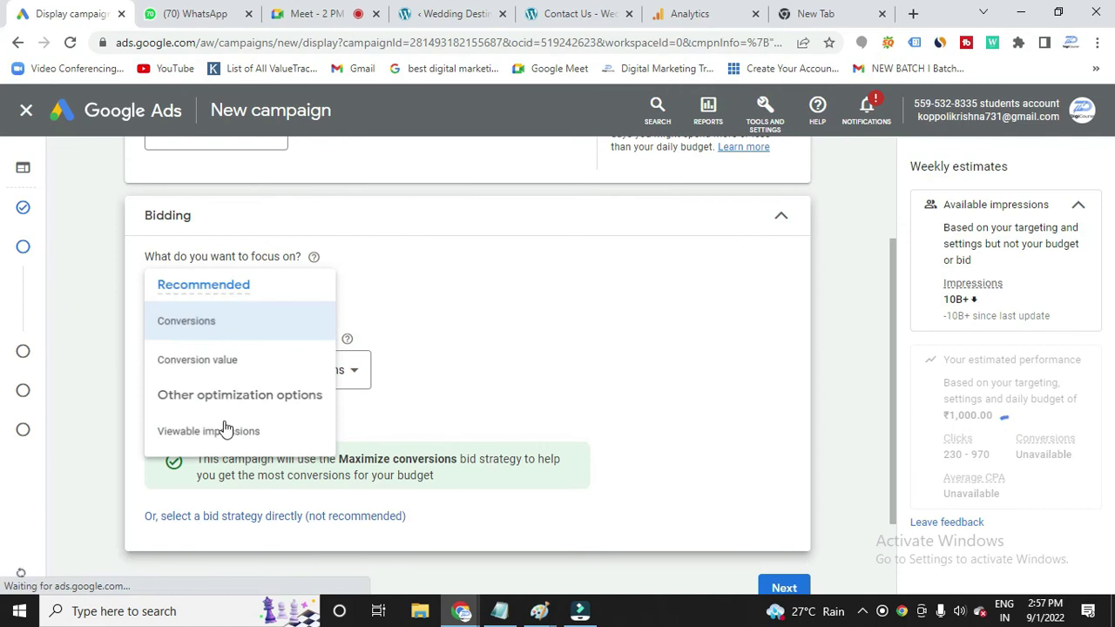
left_click(226, 433)
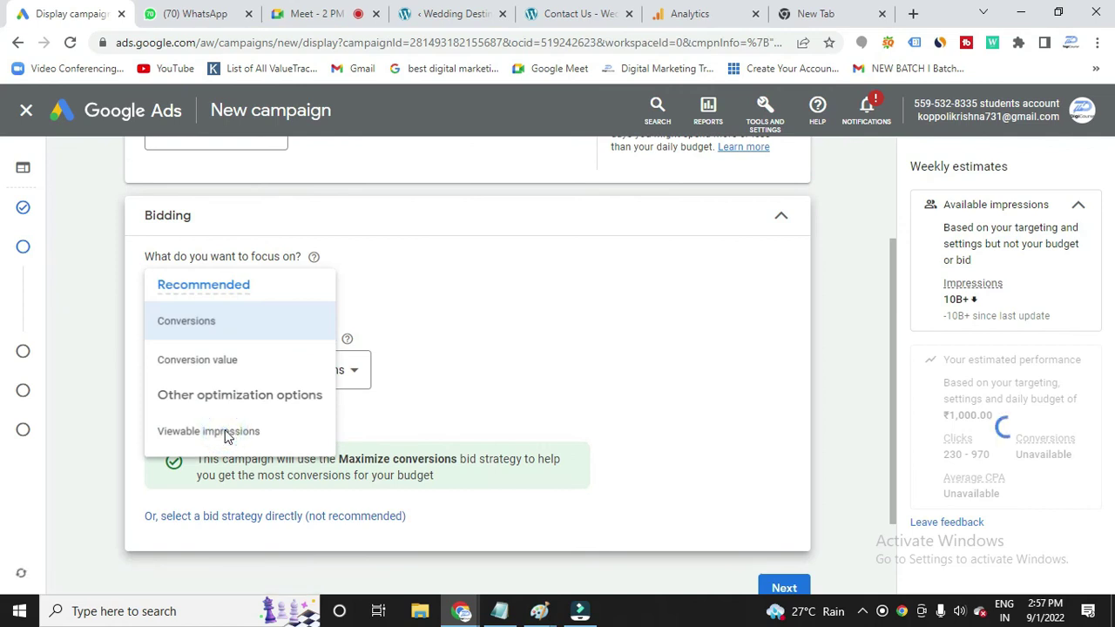
left_click(772, 567)
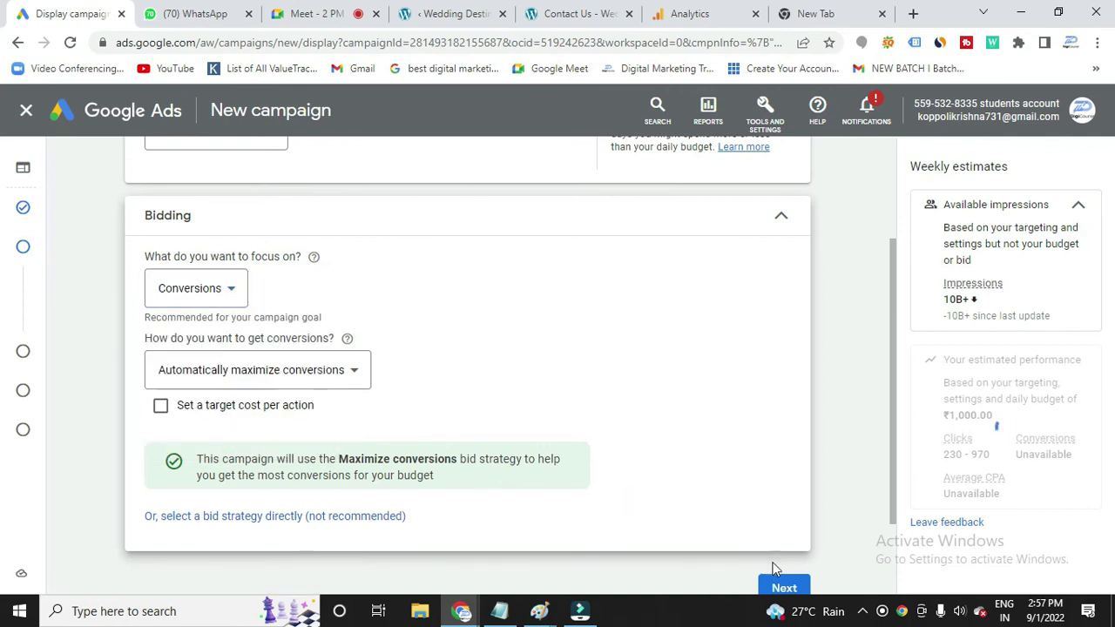
left_click(231, 297)
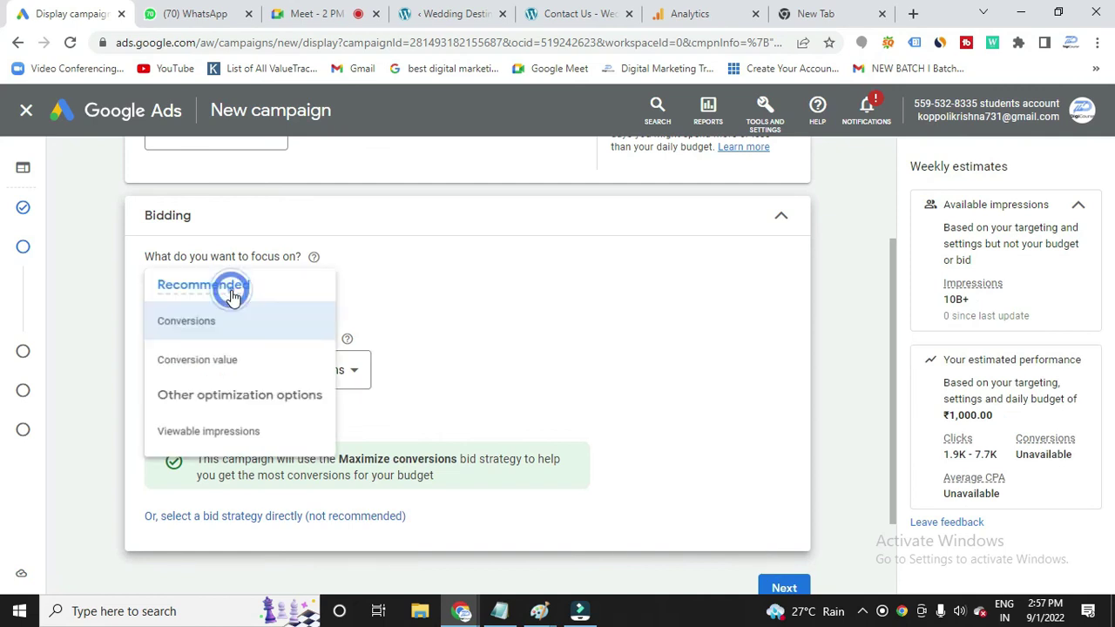
left_click(201, 436)
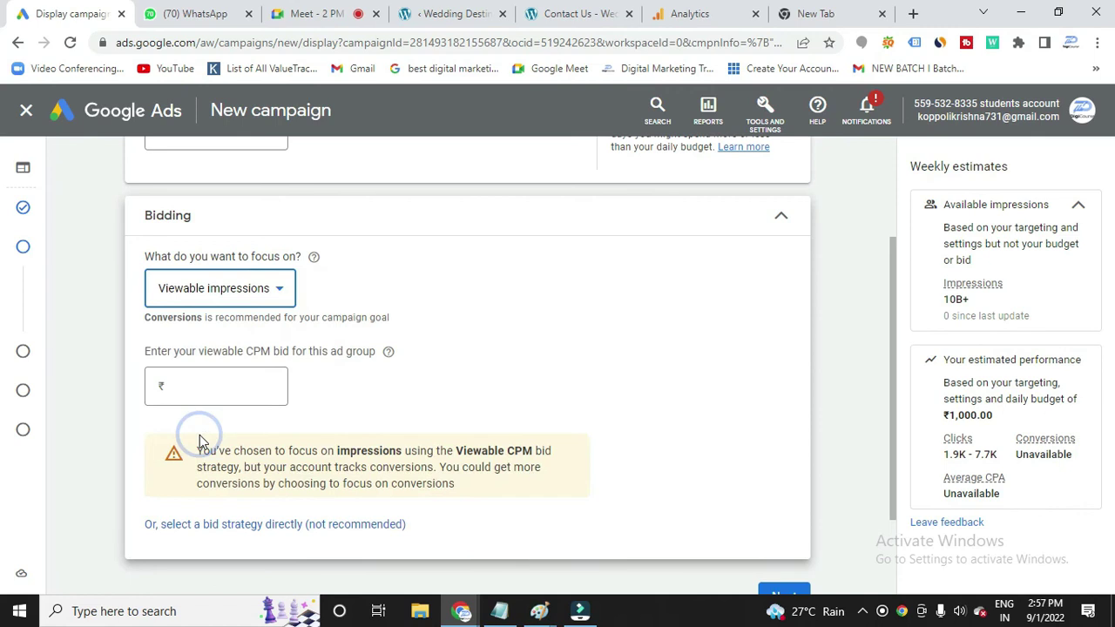
Set the ad group's viewable CPM bid to ₹100 and continue to targeting
left_click(203, 388)
type("1")
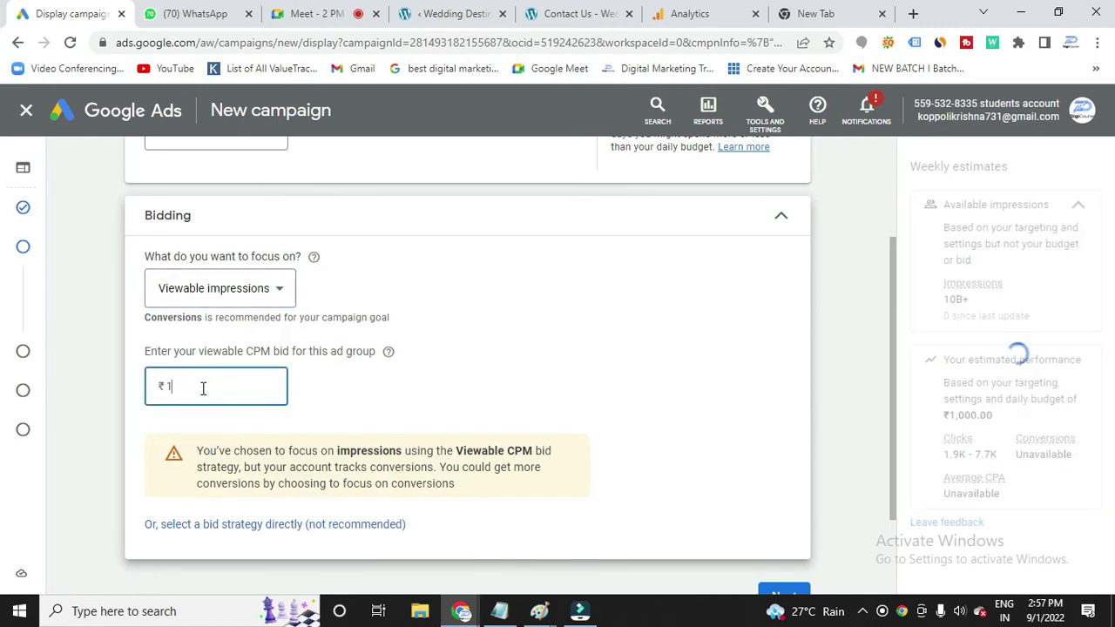
type("00")
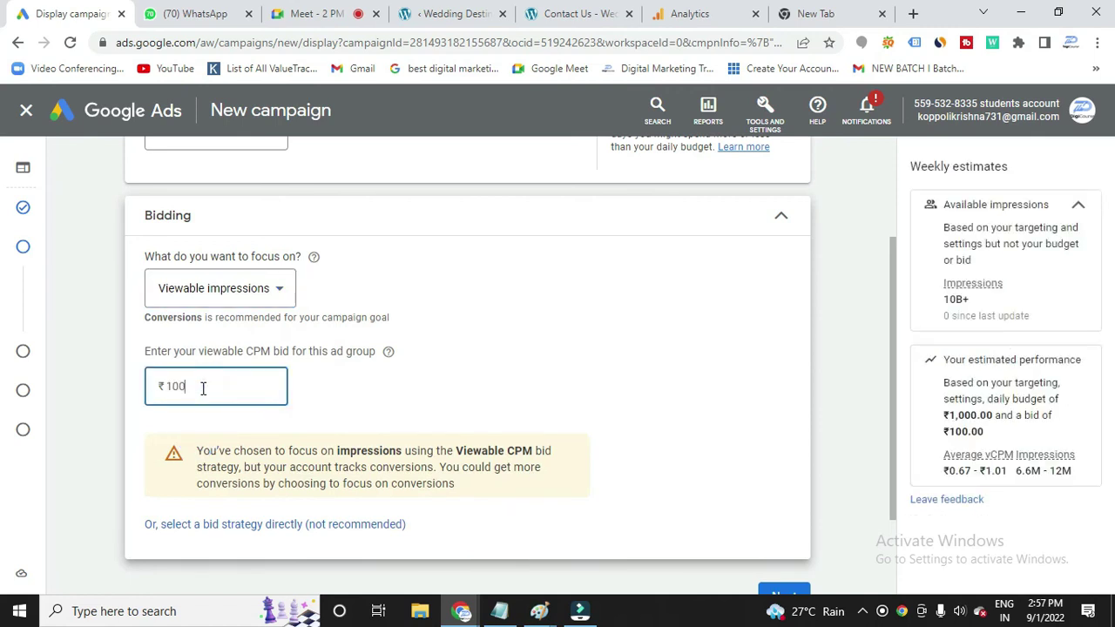
scroll(780, 435, "down", 2)
left_click(787, 484)
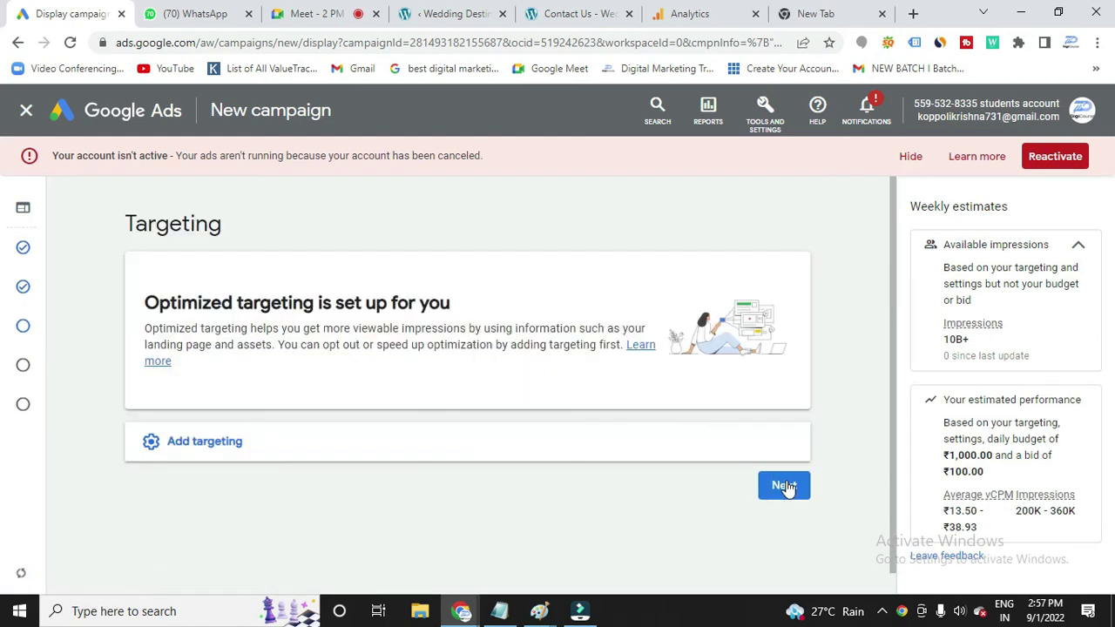
Add audience segment targeting and browse the segments based on how people have interacted with the business
left_click(225, 441)
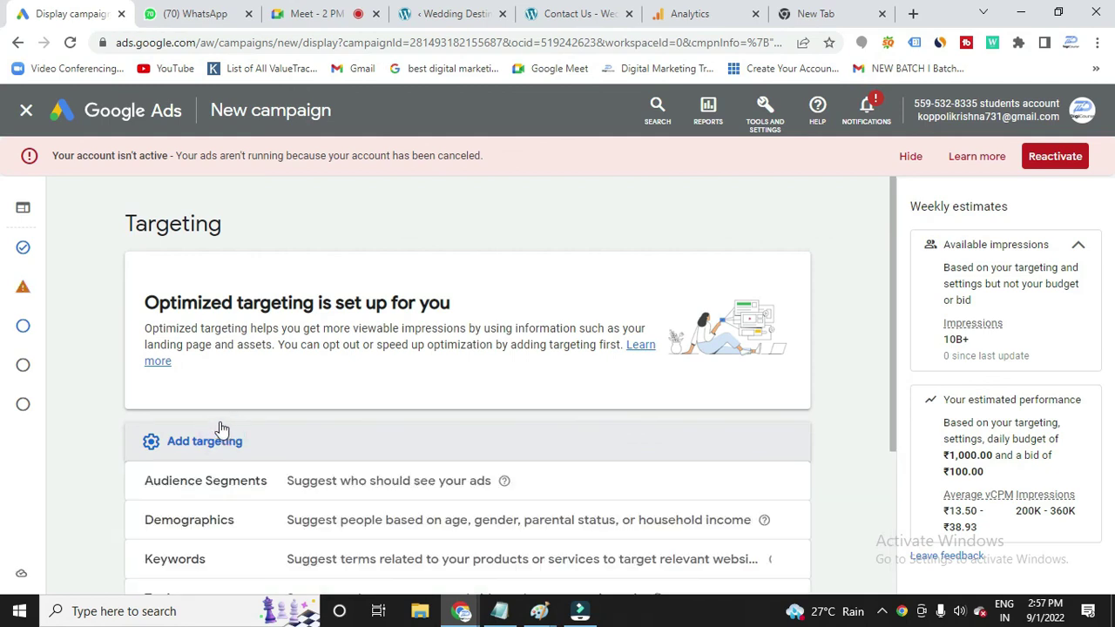
left_click(784, 485)
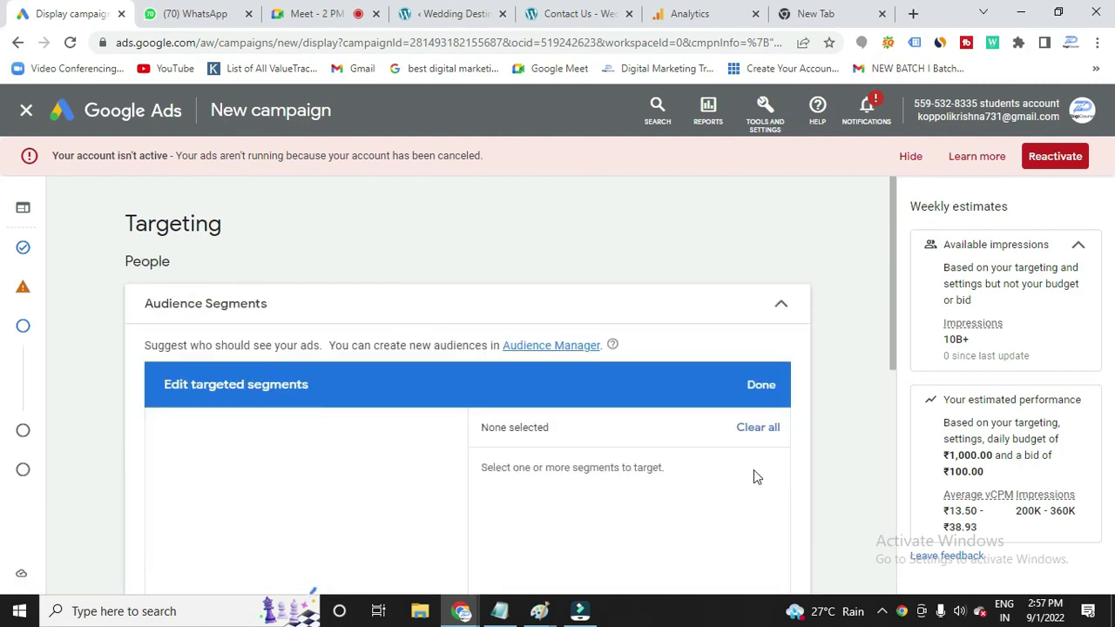
scroll(456, 460, "down", 1)
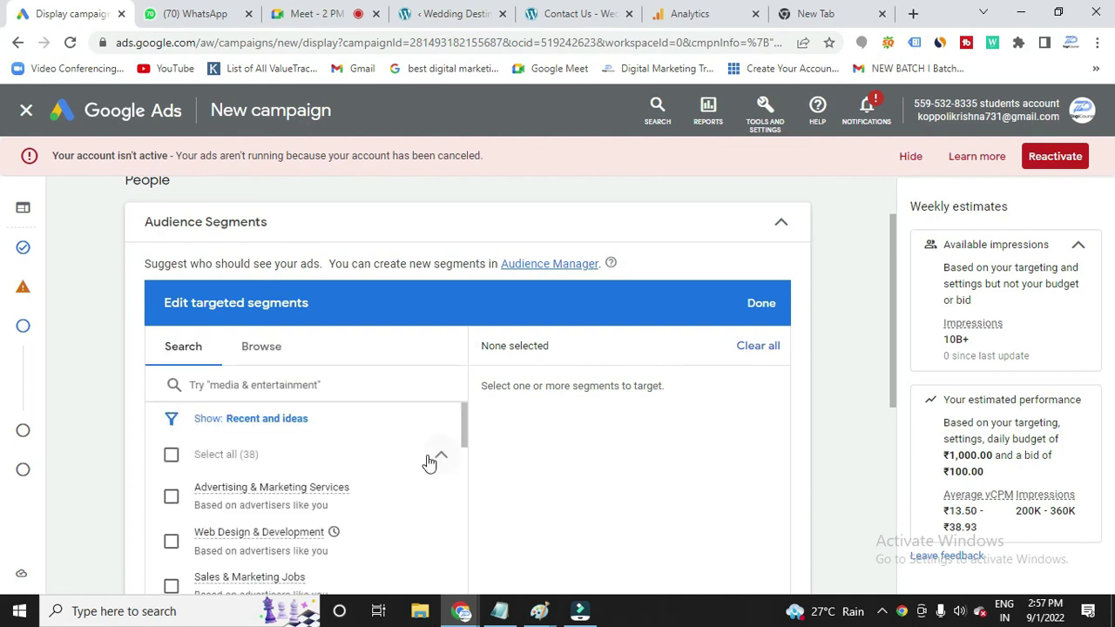
left_click(258, 351)
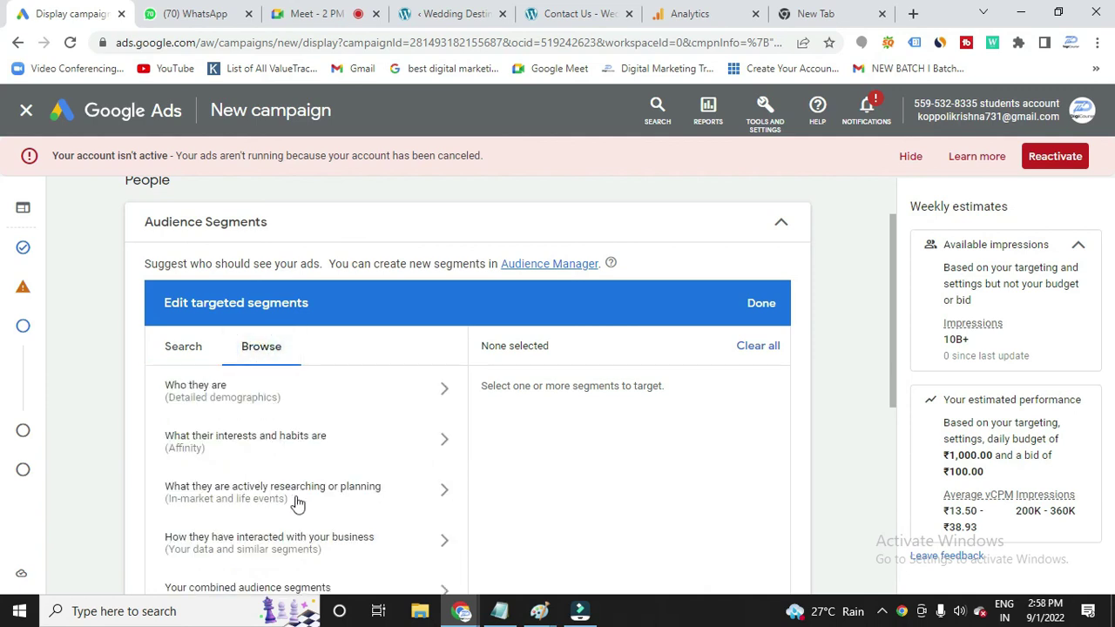
left_click(294, 544)
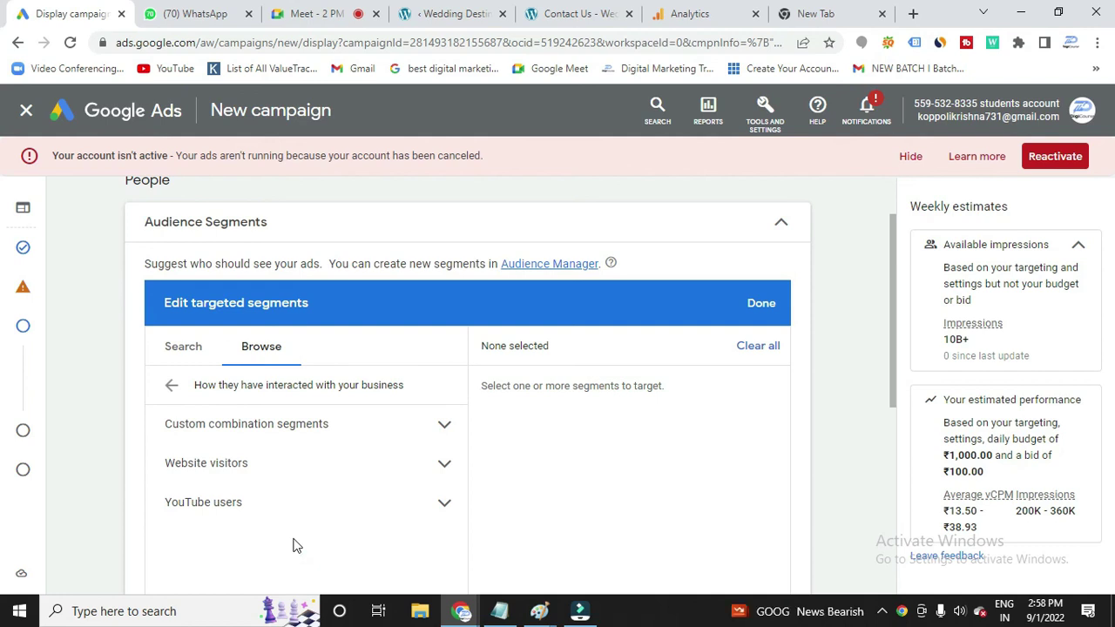
Target the original youtube segment under YouTube users and continue to ad creation
scroll(292, 545, "down", 1)
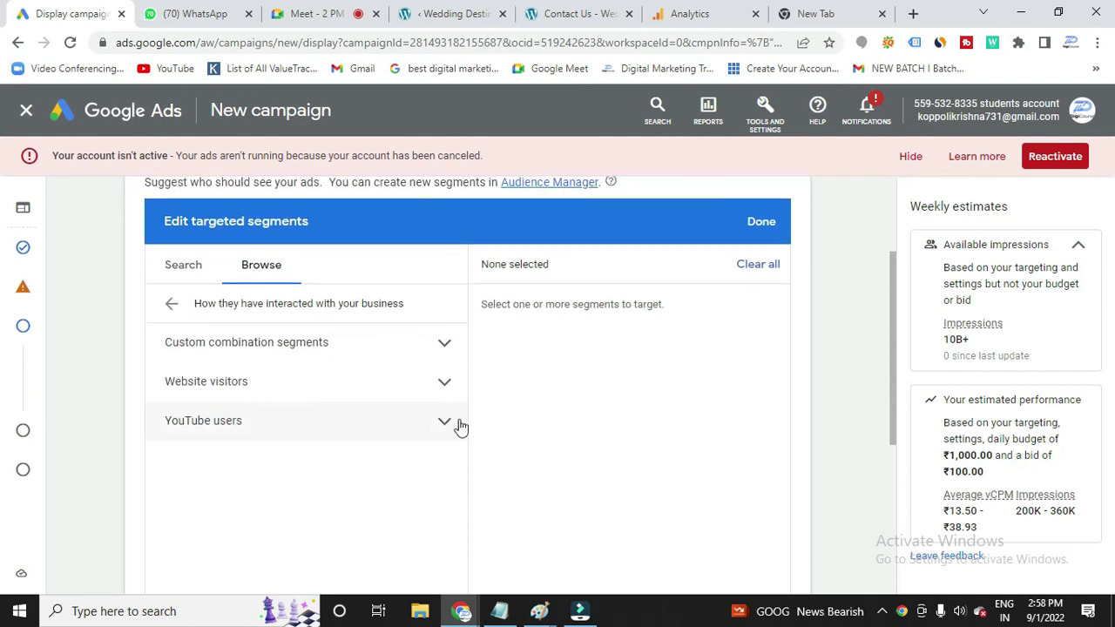
left_click(261, 423)
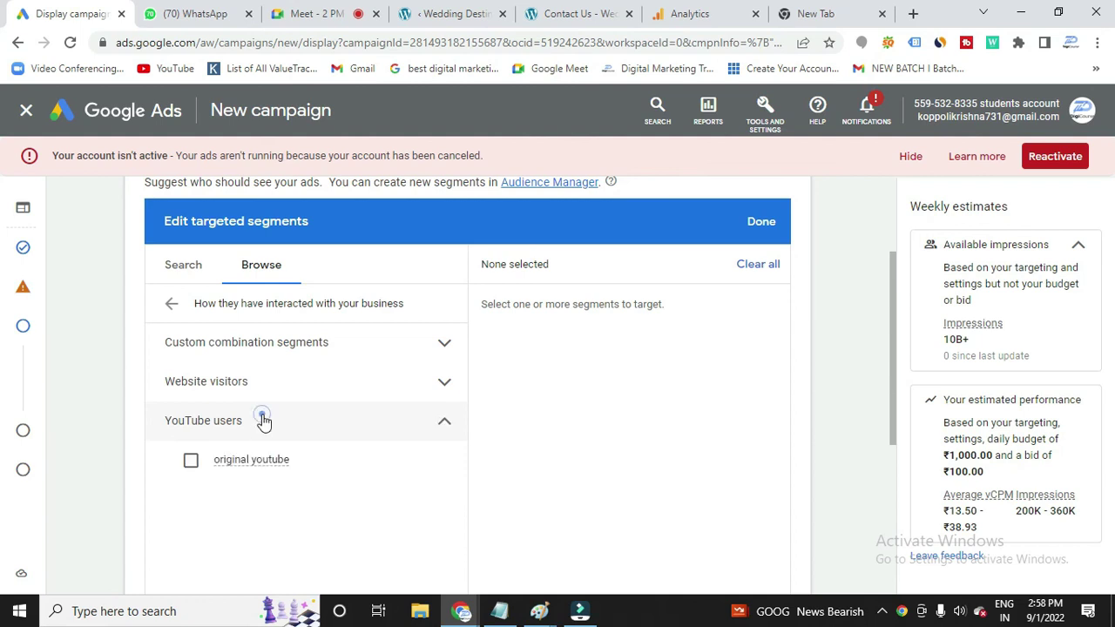
left_click(192, 463)
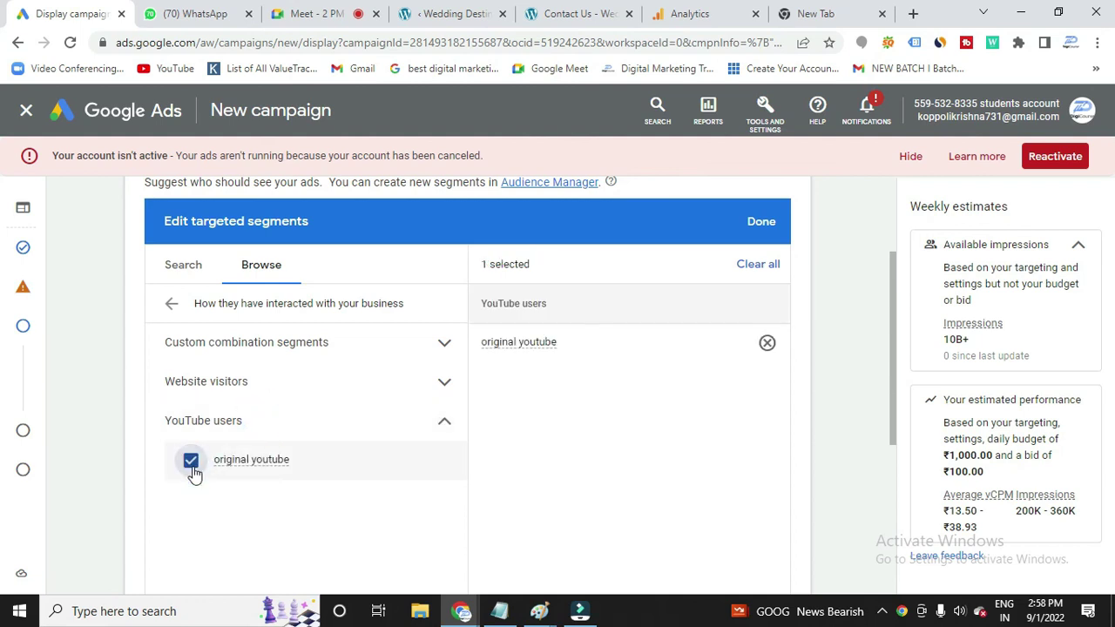
scroll(557, 498, "down", 2)
scroll(566, 495, "up", 2)
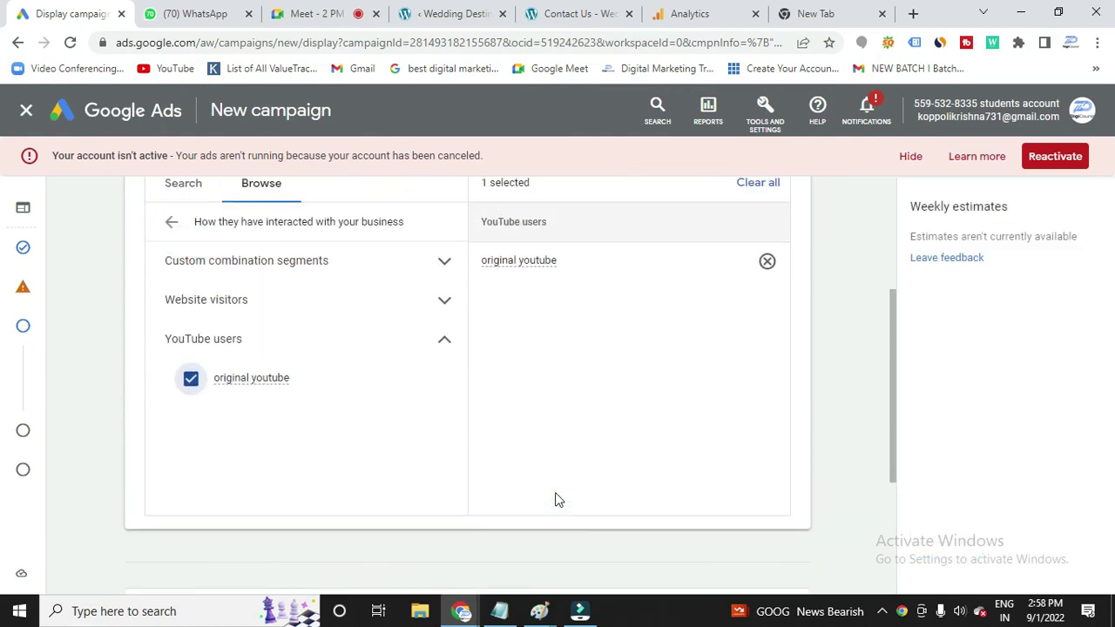
left_click(759, 304)
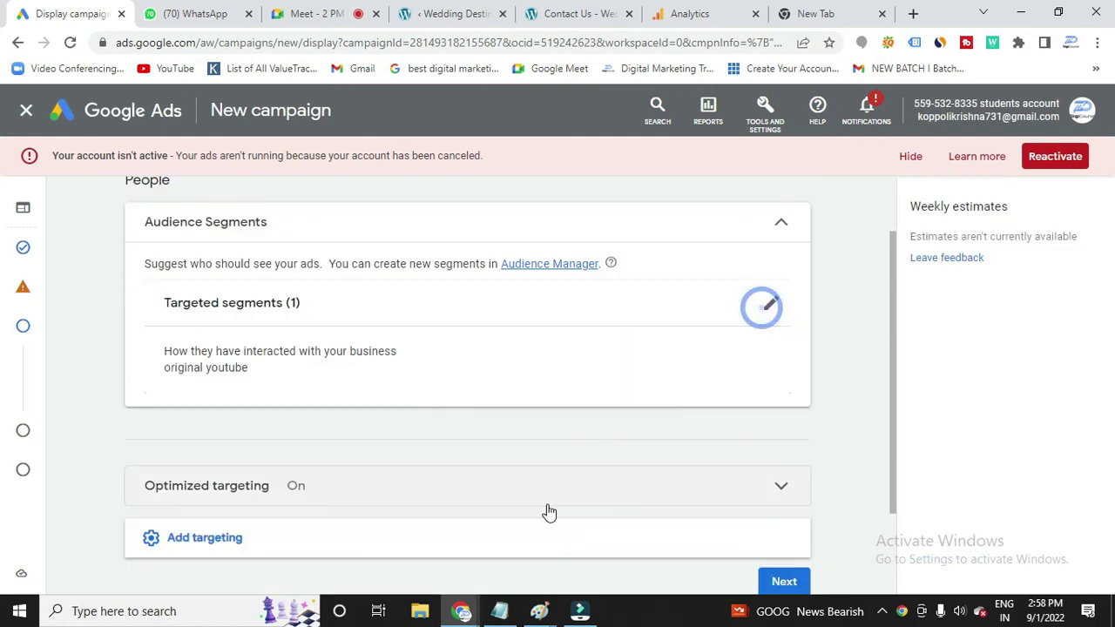
left_click(778, 466)
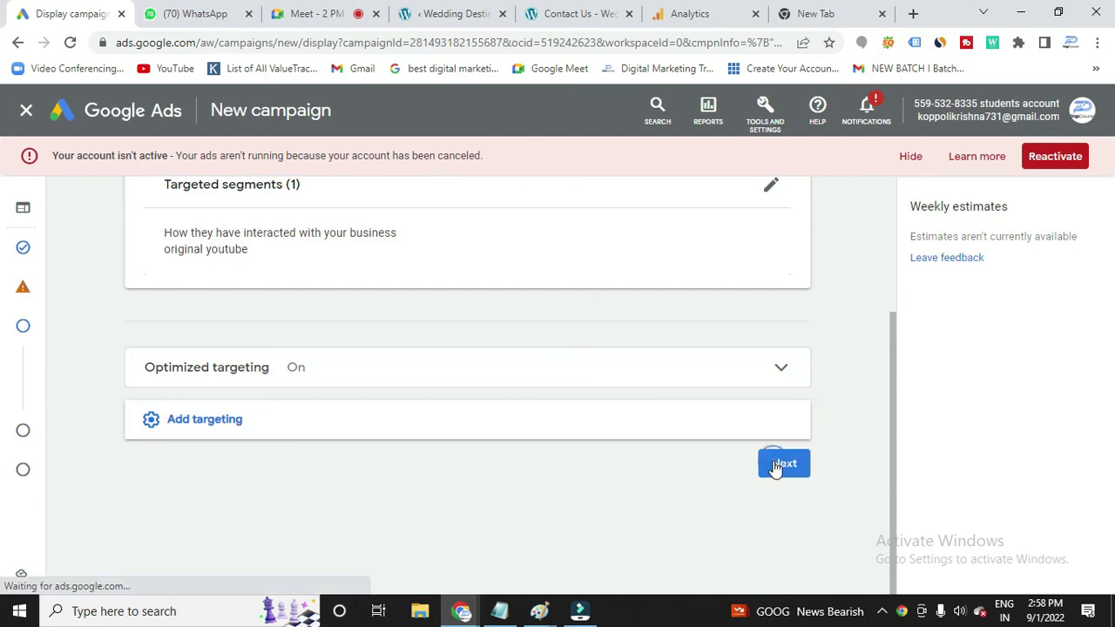
scroll(331, 525, "down", 2)
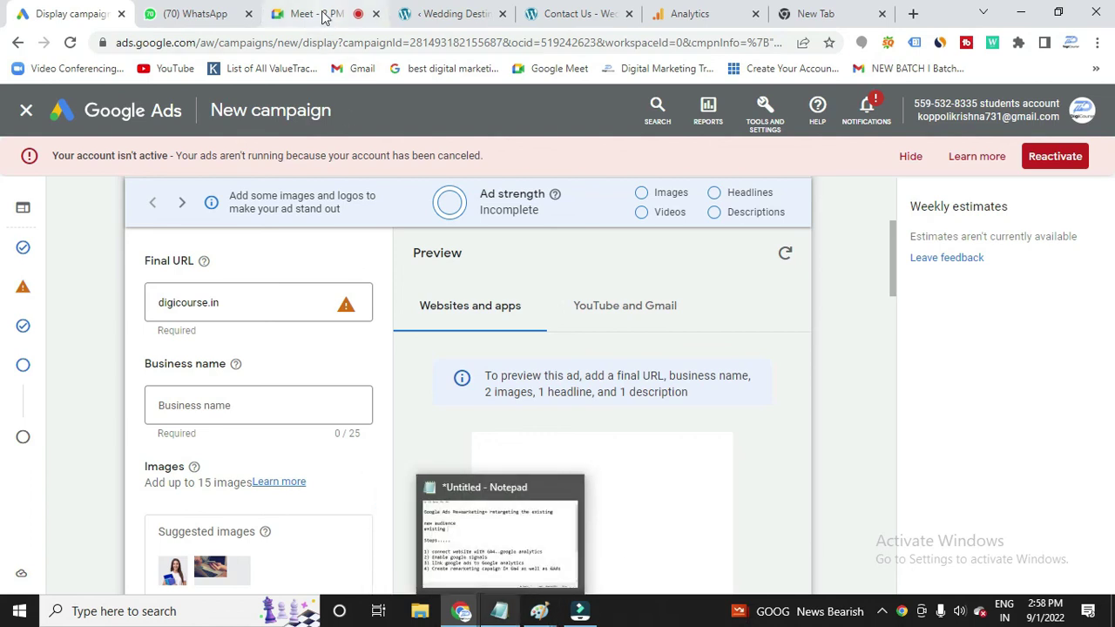
mouse_move(322, 18)
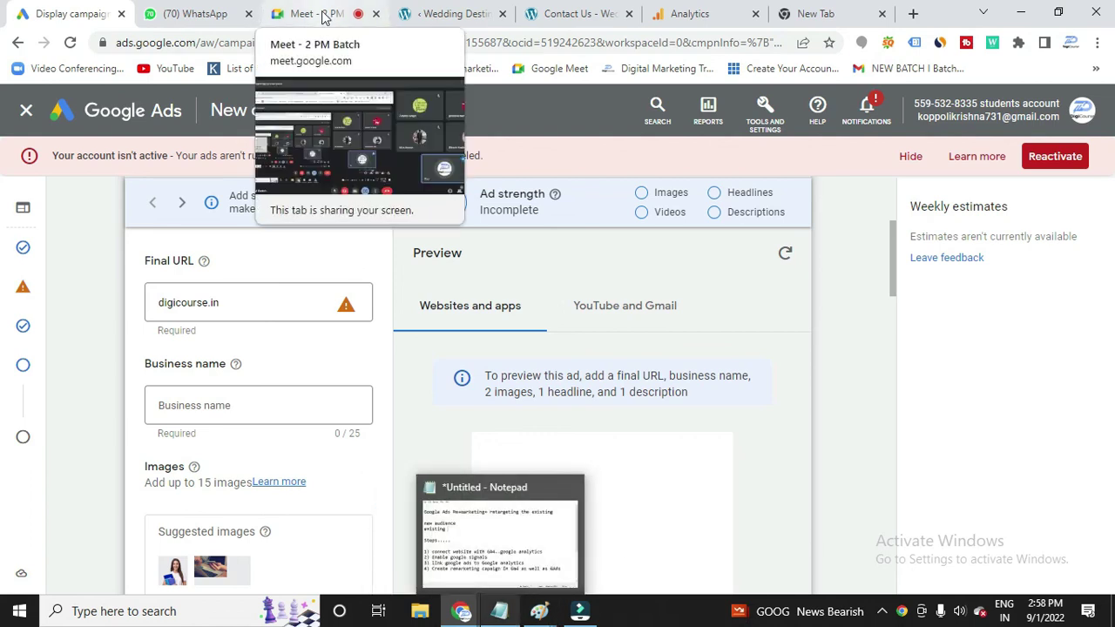